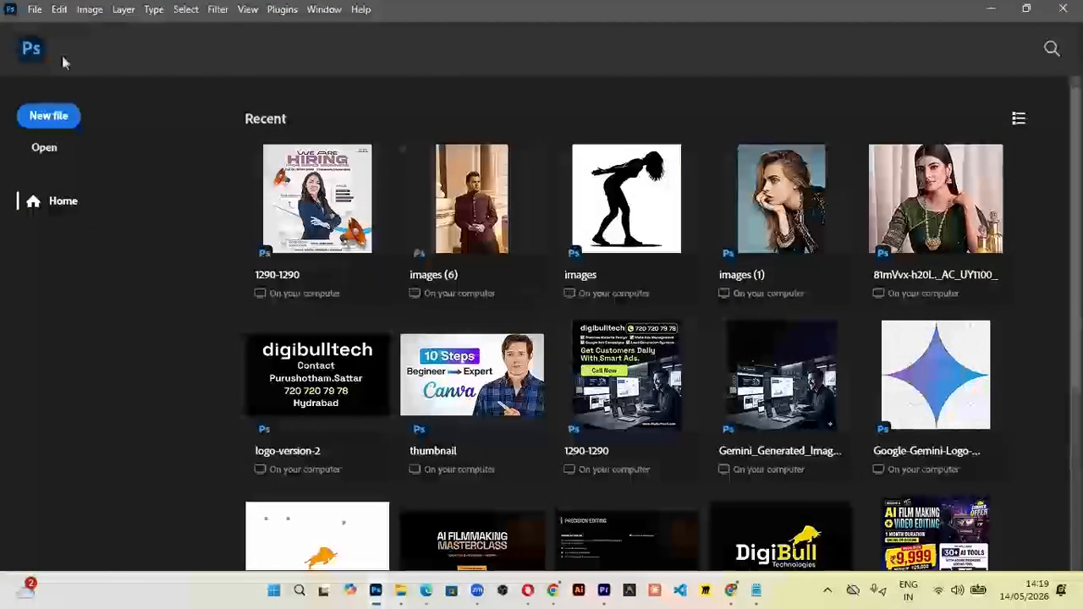
{"action": "left_click", "coordinate": [34, 9]}
{"action": "left_click", "coordinate": [42, 31]}
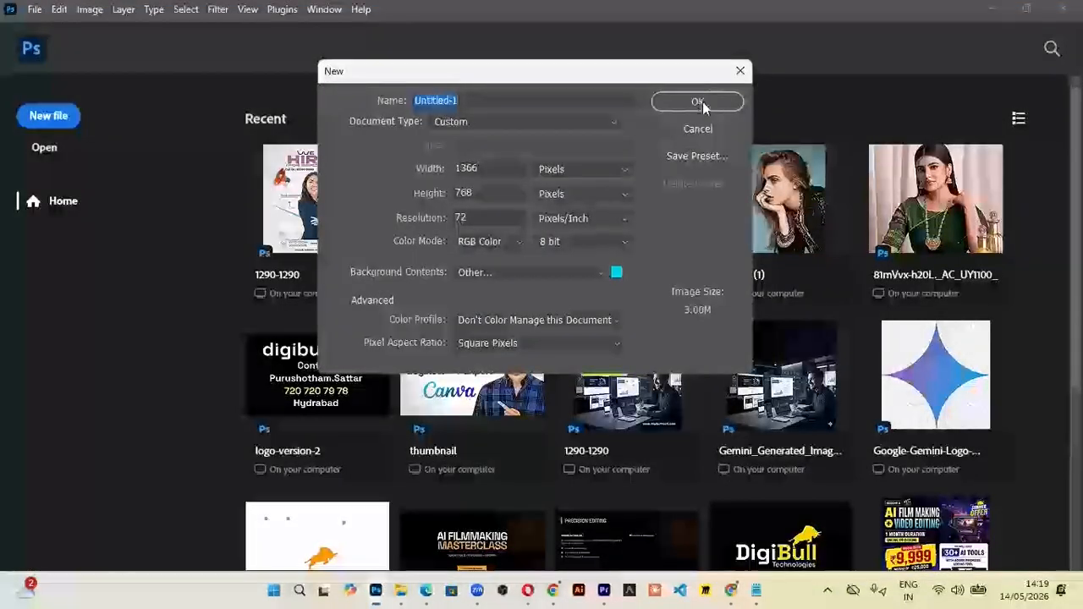
{"action": "left_click", "coordinate": [699, 130]}
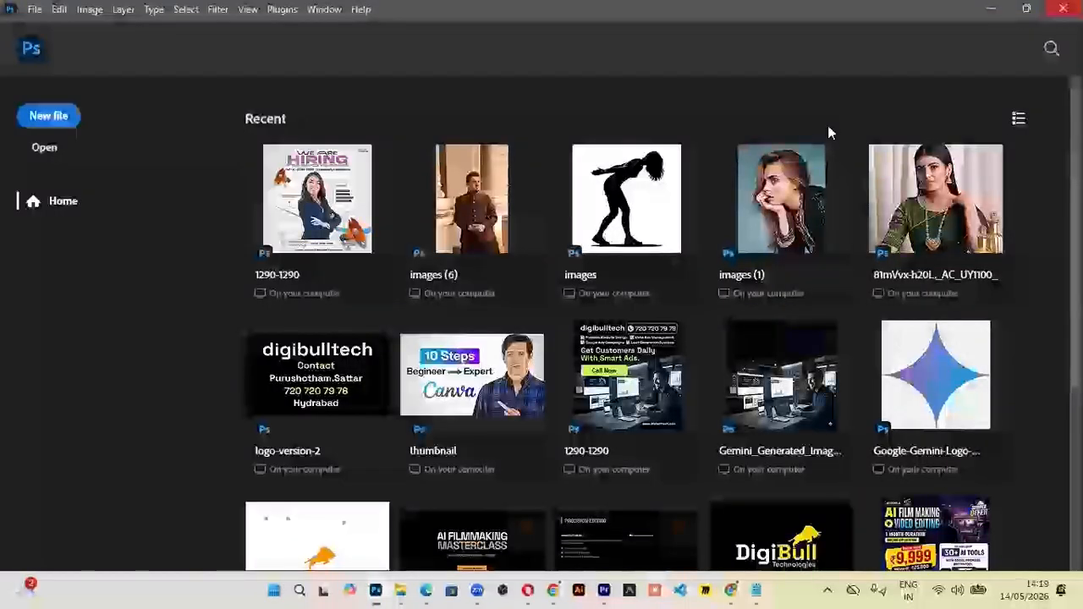
- Launch Adobe Photoshop 2026 from the system search
{"action": "key", "text": "alt+Tab"}
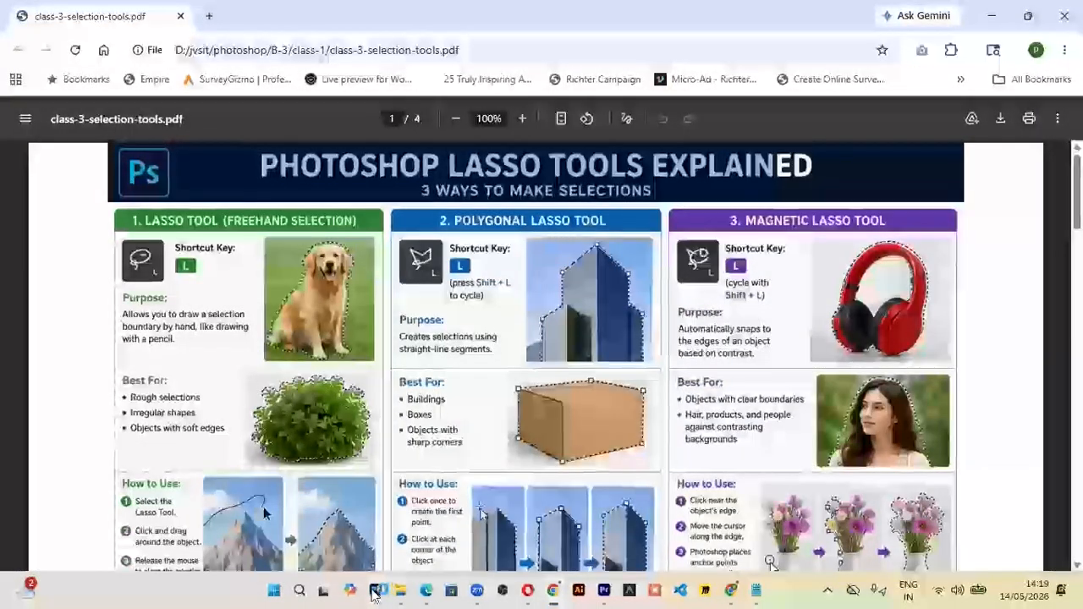
{"action": "left_click", "coordinate": [298, 592]}
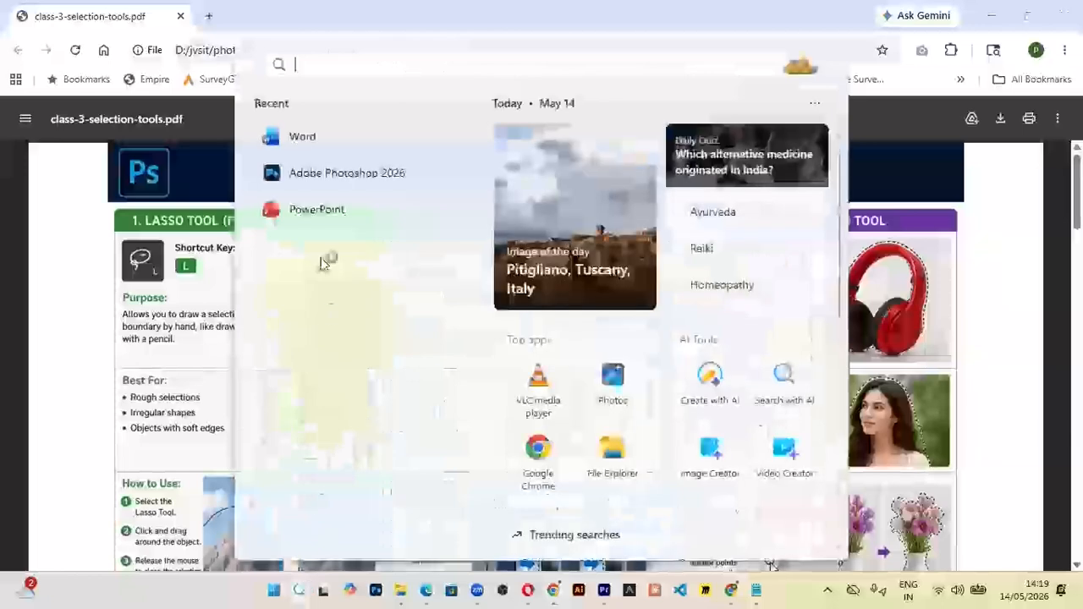
{"action": "left_click", "coordinate": [356, 175]}
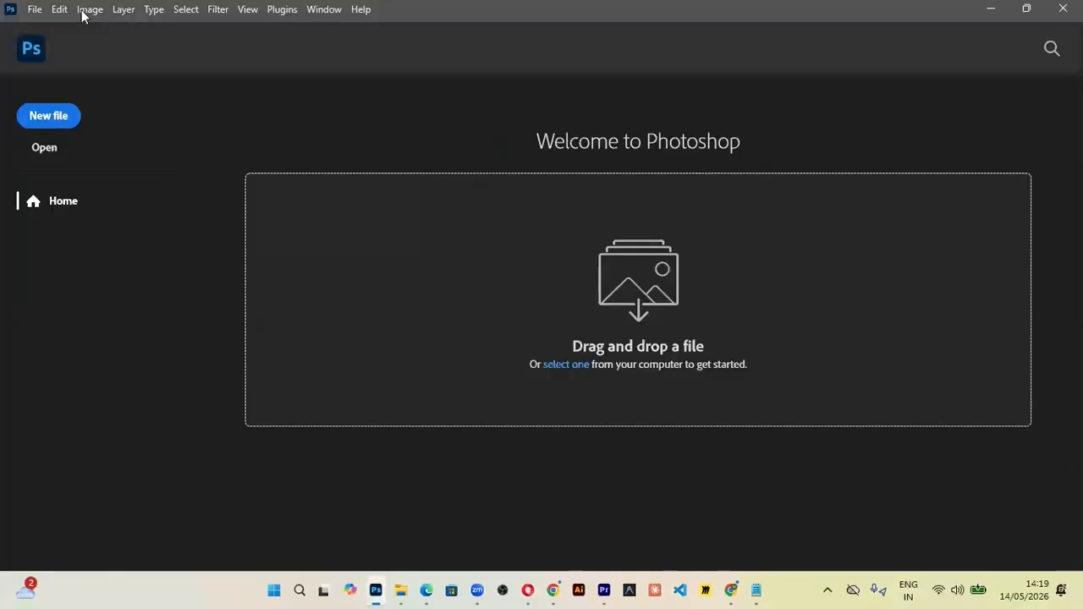
- Create a 1366 x 768 px RGB document at 72 ppi with a cyan background, and close it
{"action": "left_click", "coordinate": [34, 10]}
{"action": "left_click", "coordinate": [36, 29]}
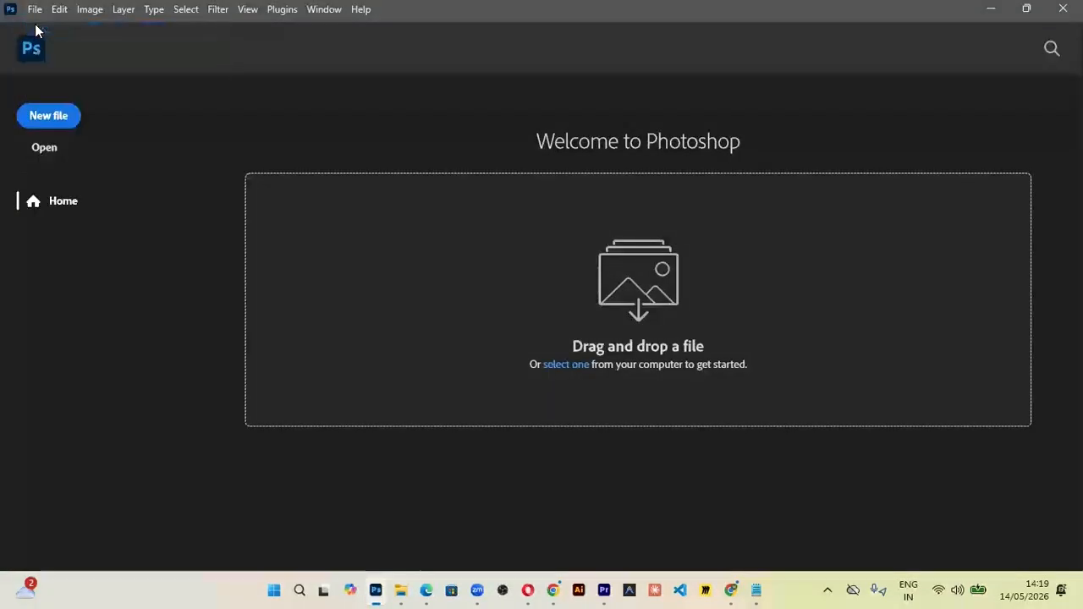
{"action": "left_click_drag", "start_coordinate": [543, 10], "coordinate": [604, 37]}
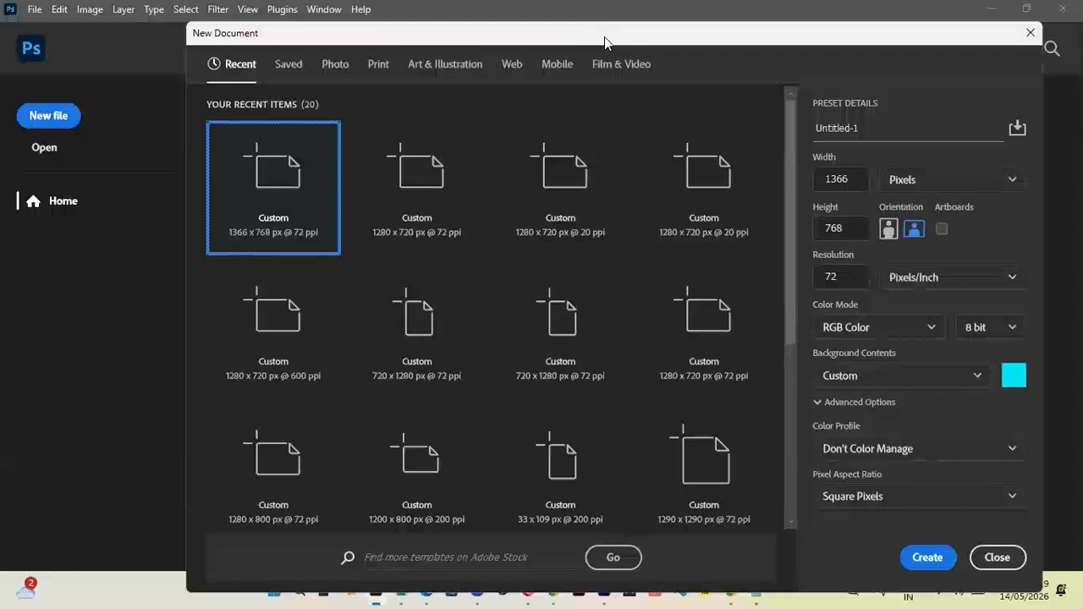
{"action": "left_click_drag", "start_coordinate": [605, 36], "coordinate": [511, 16]}
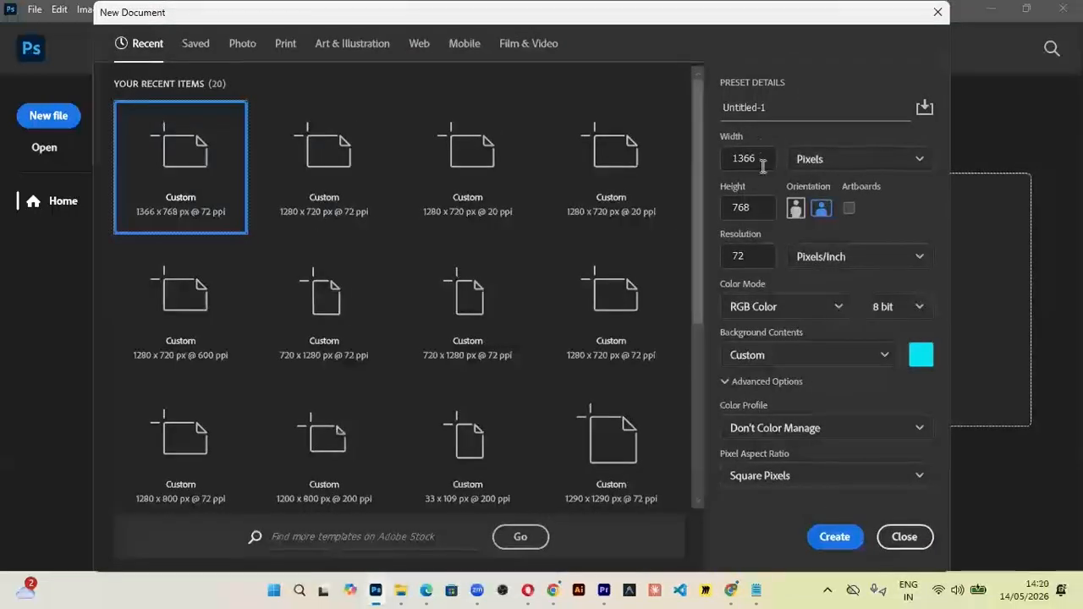
{"action": "left_click", "coordinate": [749, 167]}
{"action": "left_click", "coordinate": [763, 209]}
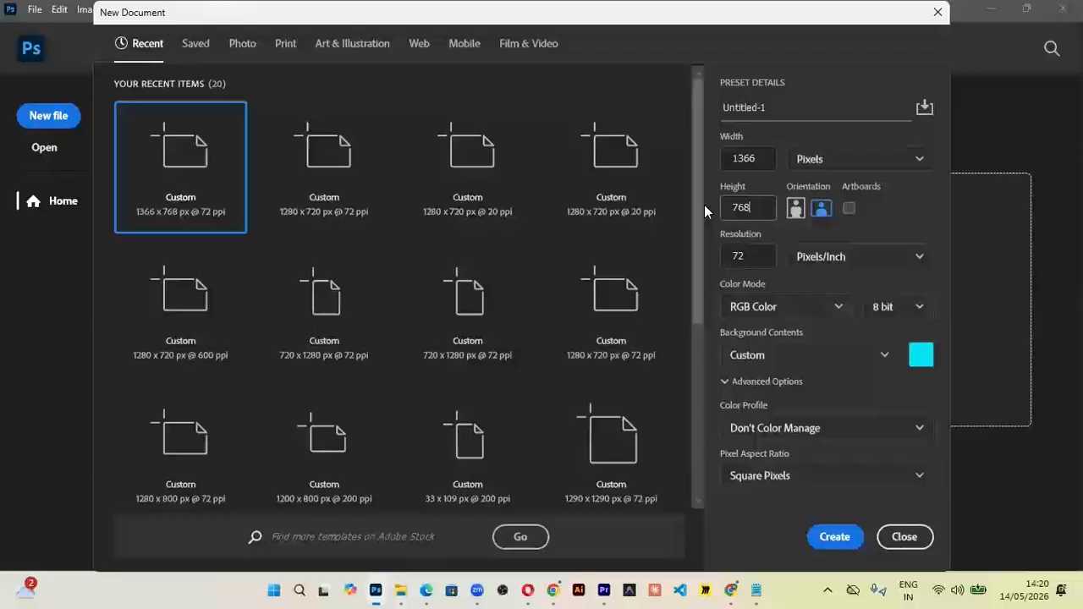
{"action": "left_click", "coordinate": [833, 539]}
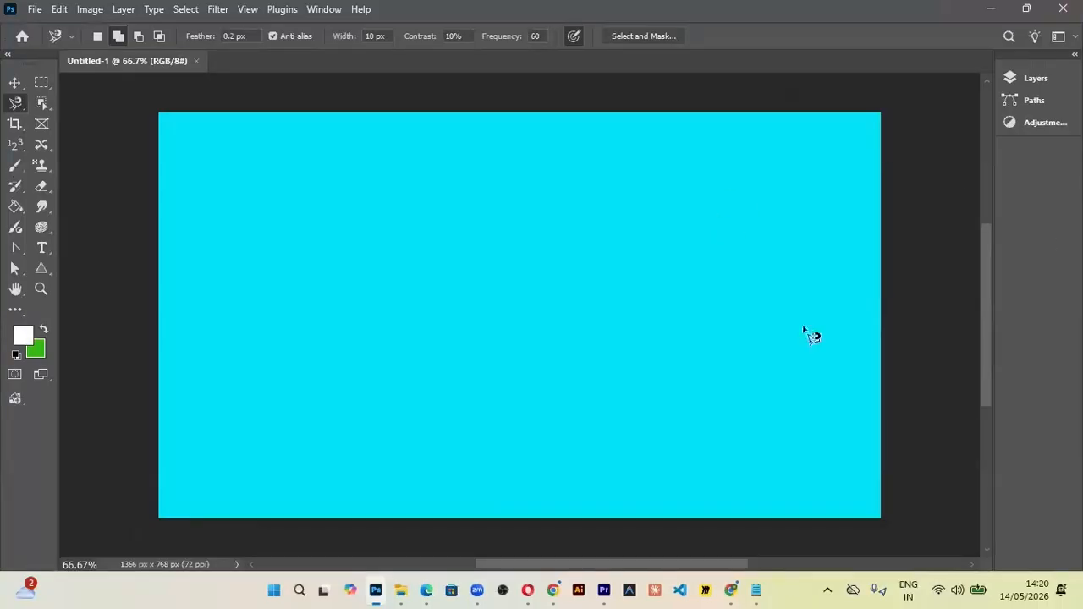
{"action": "left_click", "coordinate": [196, 61]}
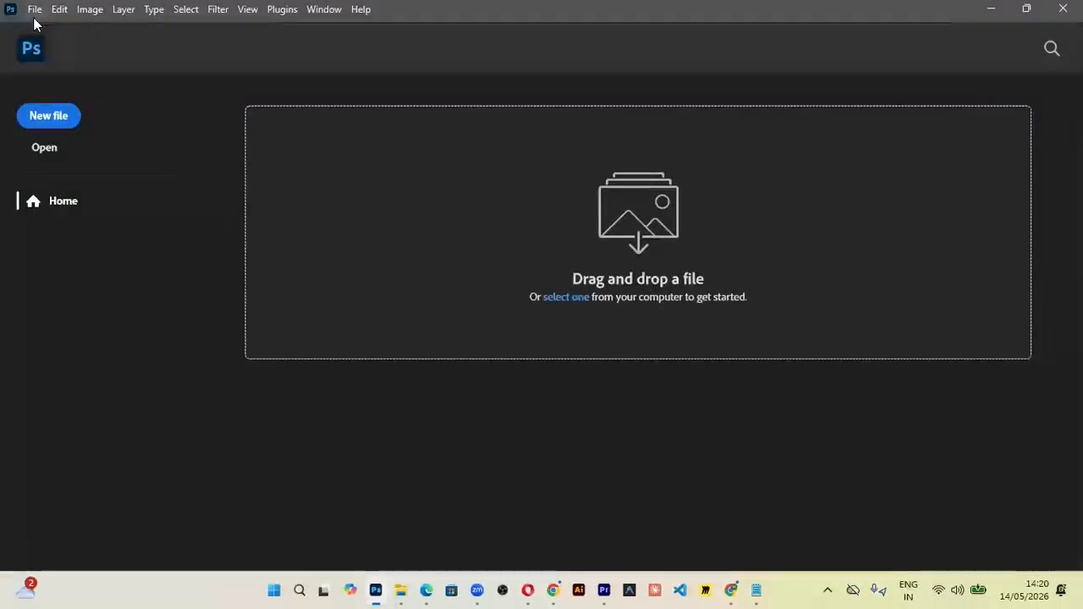
- Create a new 1366 x 768 px document at 72 ppi with a custom white background colour
{"action": "key", "text": "ctrl+n"}
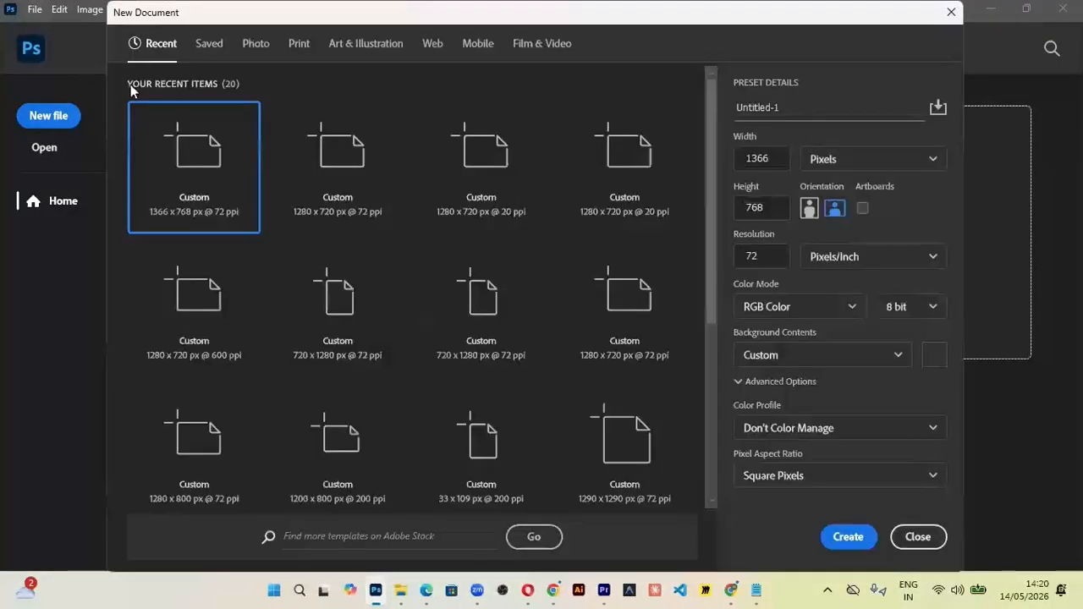
{"action": "left_click", "coordinate": [934, 355]}
{"action": "left_click", "coordinate": [143, 294]}
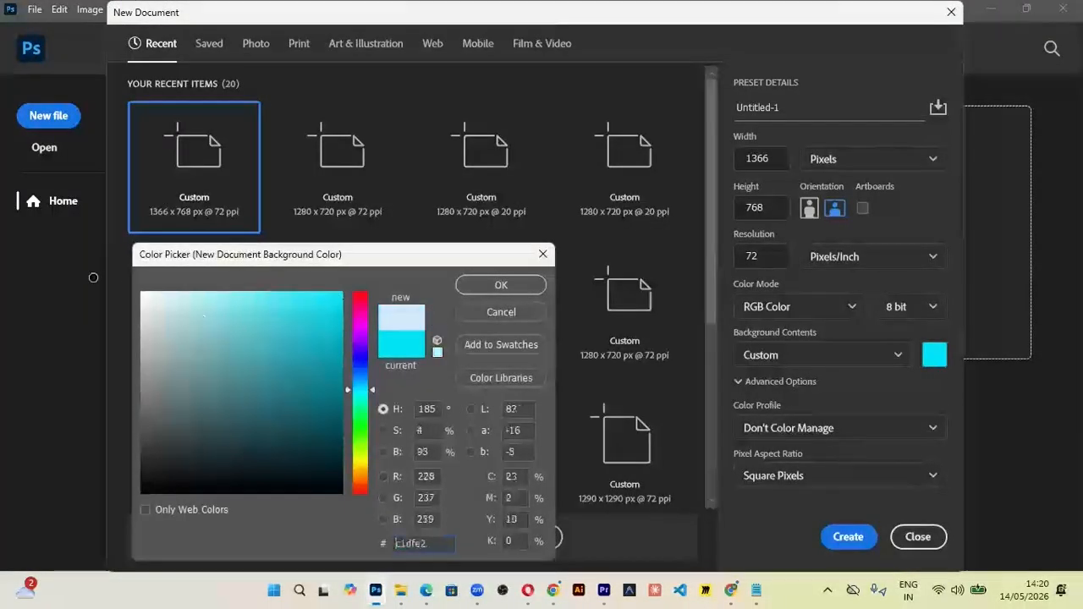
{"action": "left_click", "coordinate": [501, 285]}
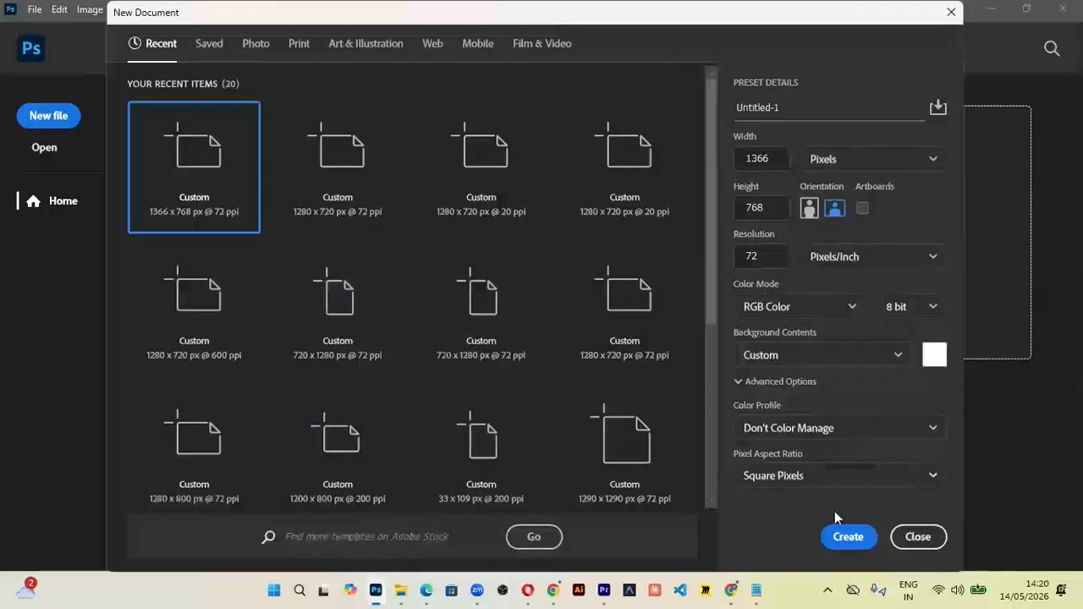
{"action": "left_click", "coordinate": [847, 537]}
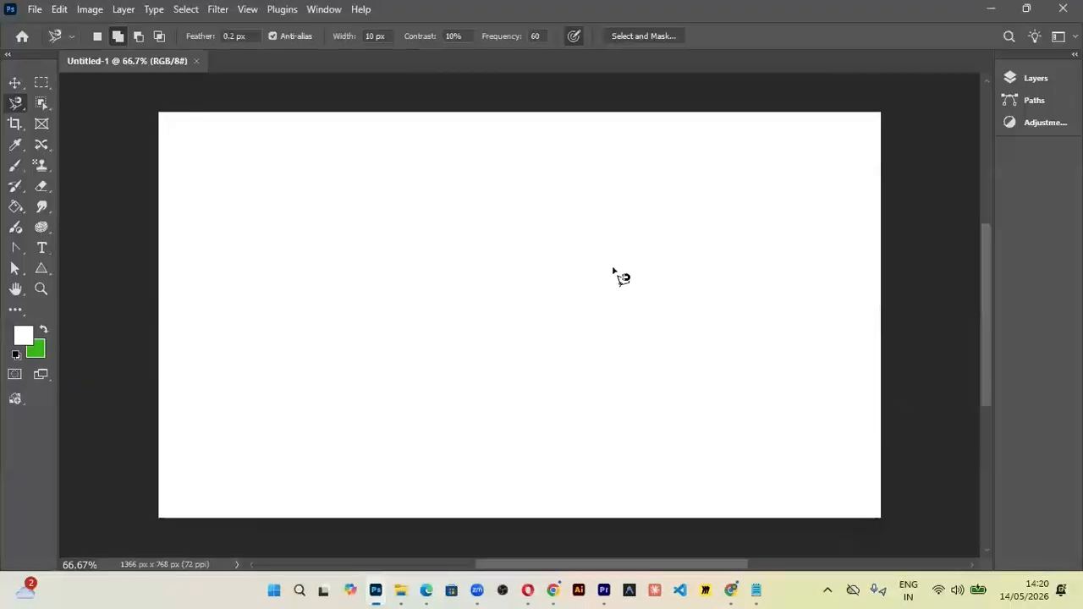
- Draw a rectangular marquee selection in the canvas's left half and add a wider, flatter rectangle across it to form a cross
{"action": "left_click", "coordinate": [16, 84]}
{"action": "left_click", "coordinate": [40, 83]}
{"action": "right_click", "coordinate": [42, 83]}
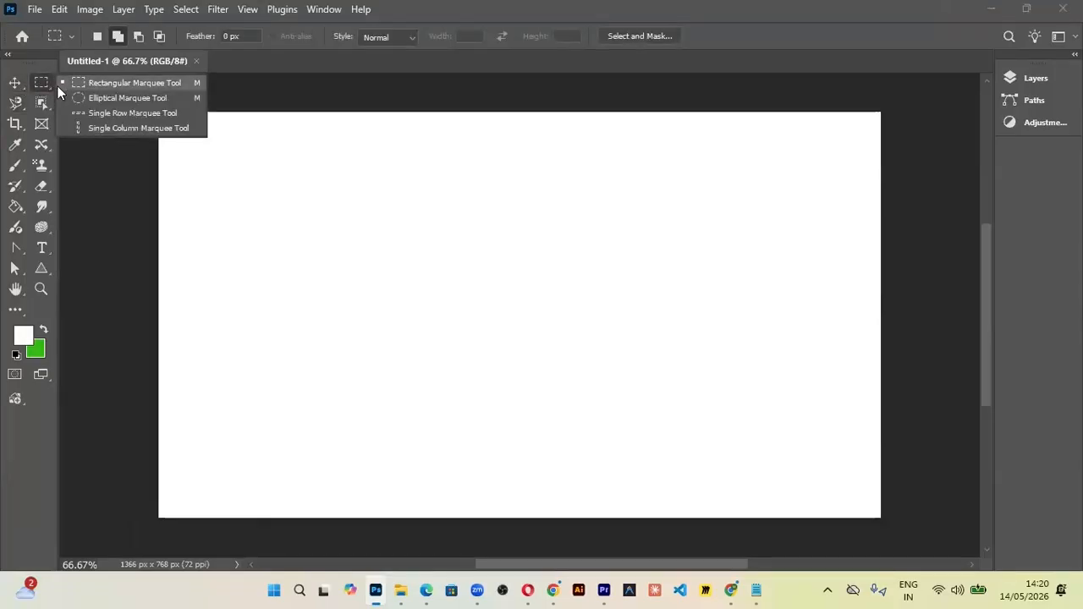
{"action": "left_click", "coordinate": [111, 82]}
{"action": "left_click_drag", "start_coordinate": [263, 188], "coordinate": [453, 362]}
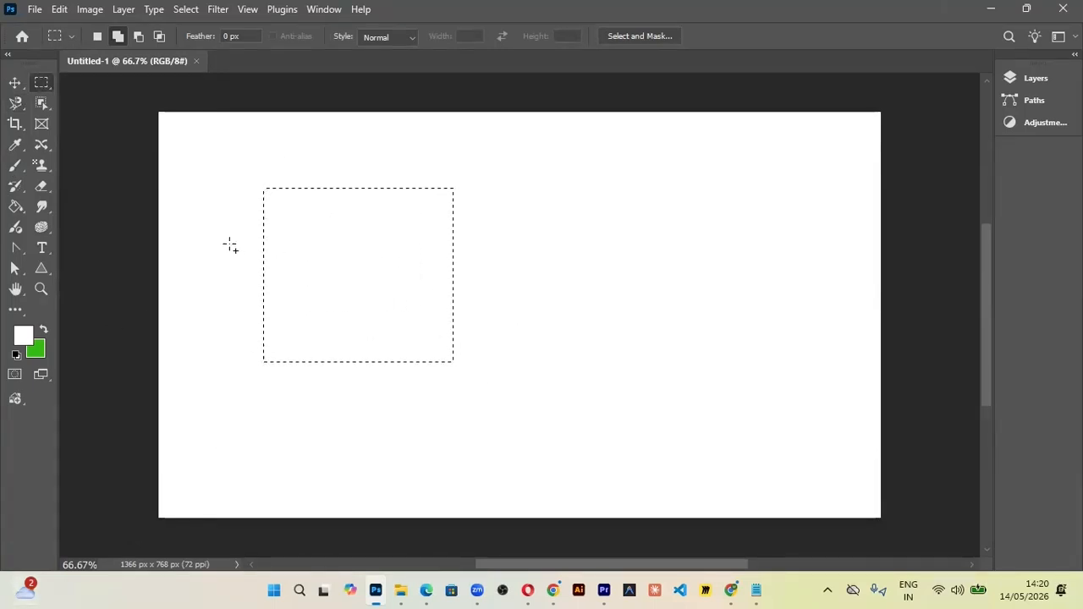
{"action": "left_click_drag", "start_coordinate": [206, 234], "coordinate": [531, 313]}
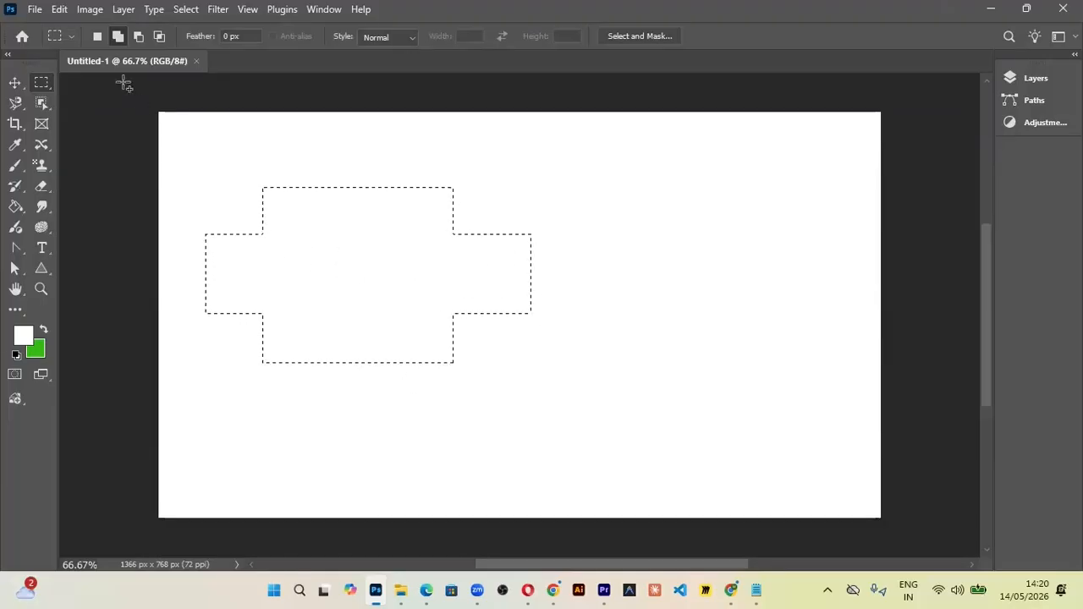
- Subtract a wide rectangle from the upper part of the cross-shaped selection and intersect the remainder with a tall, narrow rectangle
{"action": "left_click", "coordinate": [139, 36]}
{"action": "left_click_drag", "start_coordinate": [214, 174], "coordinate": [743, 250]}
{"action": "left_click", "coordinate": [159, 37]}
{"action": "left_click_drag", "start_coordinate": [312, 209], "coordinate": [398, 405]}
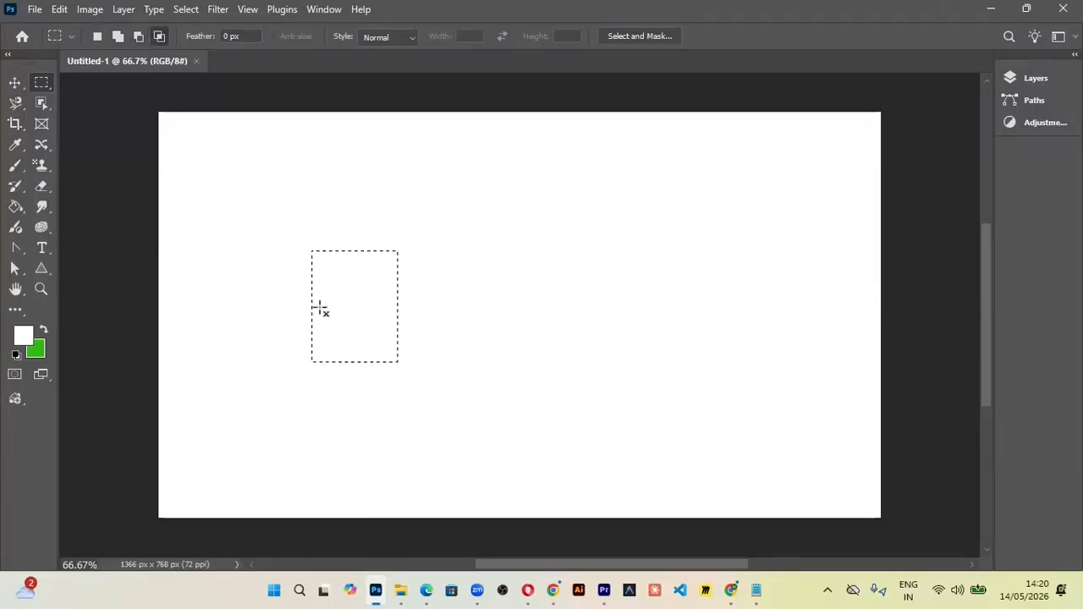
{"action": "left_click", "coordinate": [13, 103]}
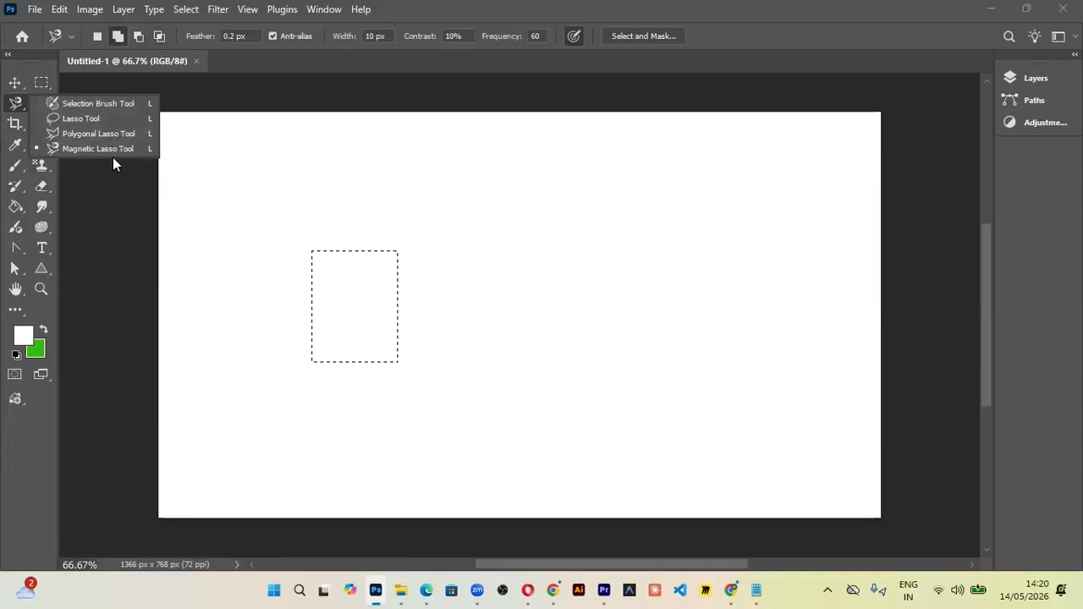
{"action": "left_click", "coordinate": [88, 149]}
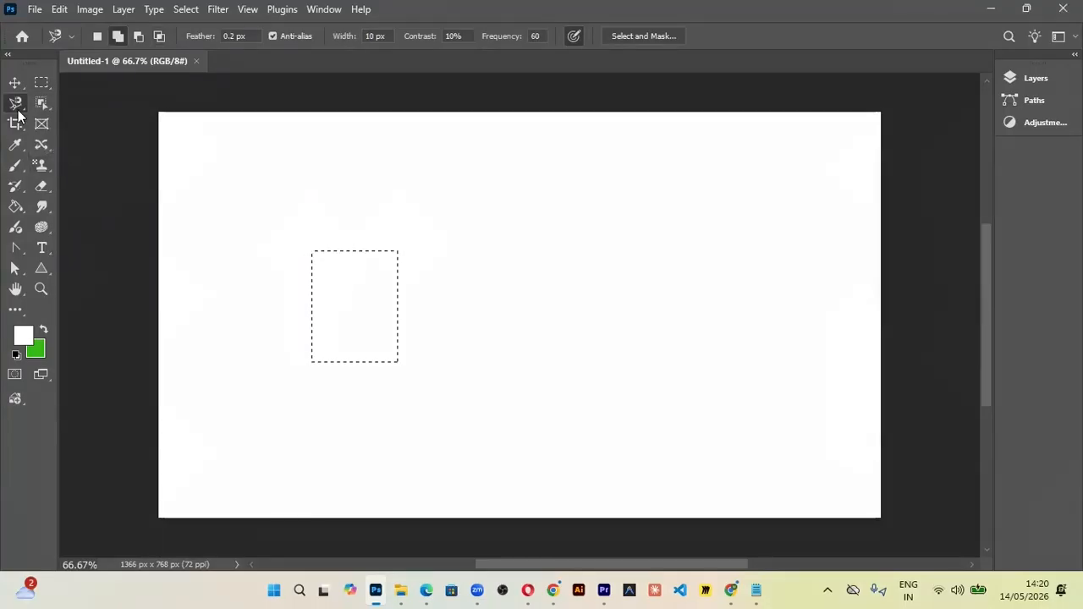
{"action": "left_click", "coordinate": [14, 83]}
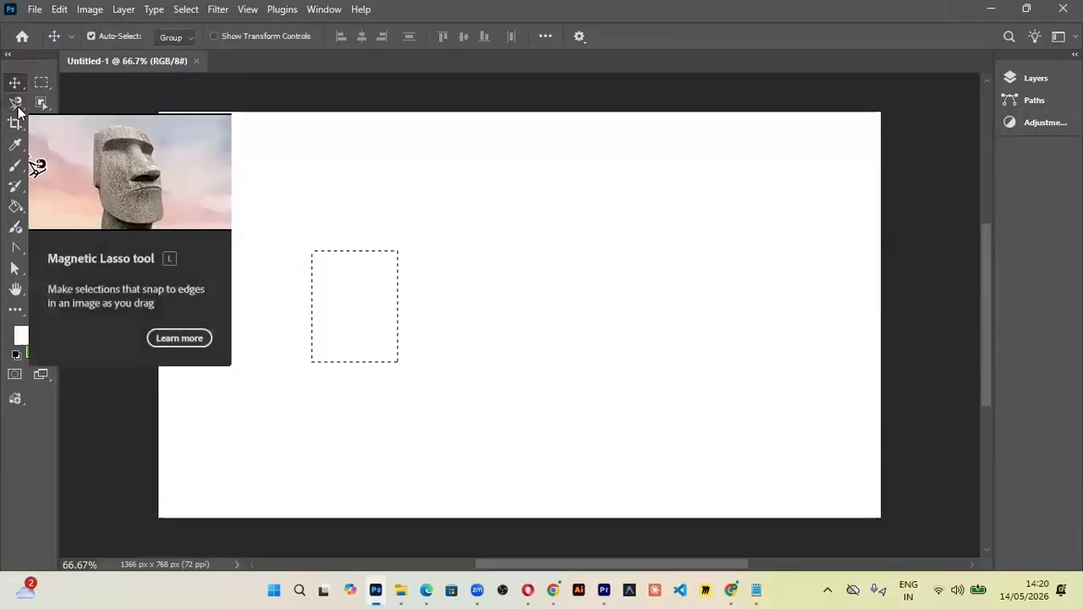
{"action": "left_click", "coordinate": [18, 106]}
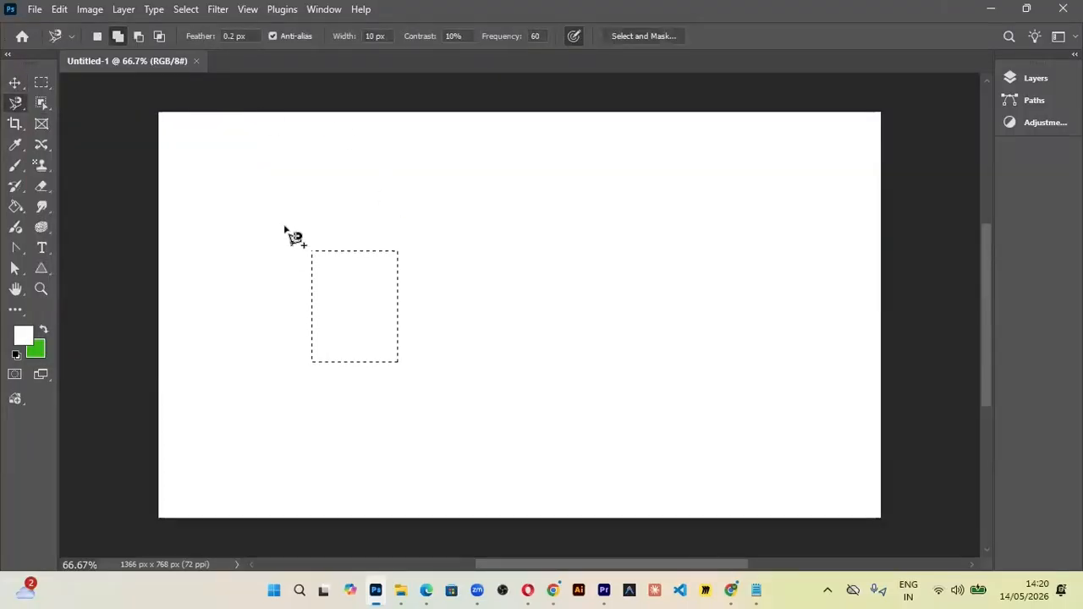
- Display the document's layers, draw an elliptical marquee selection near the middle of the canvas, and deselect it
{"action": "left_click", "coordinate": [42, 82]}
{"action": "right_click", "coordinate": [42, 83]}
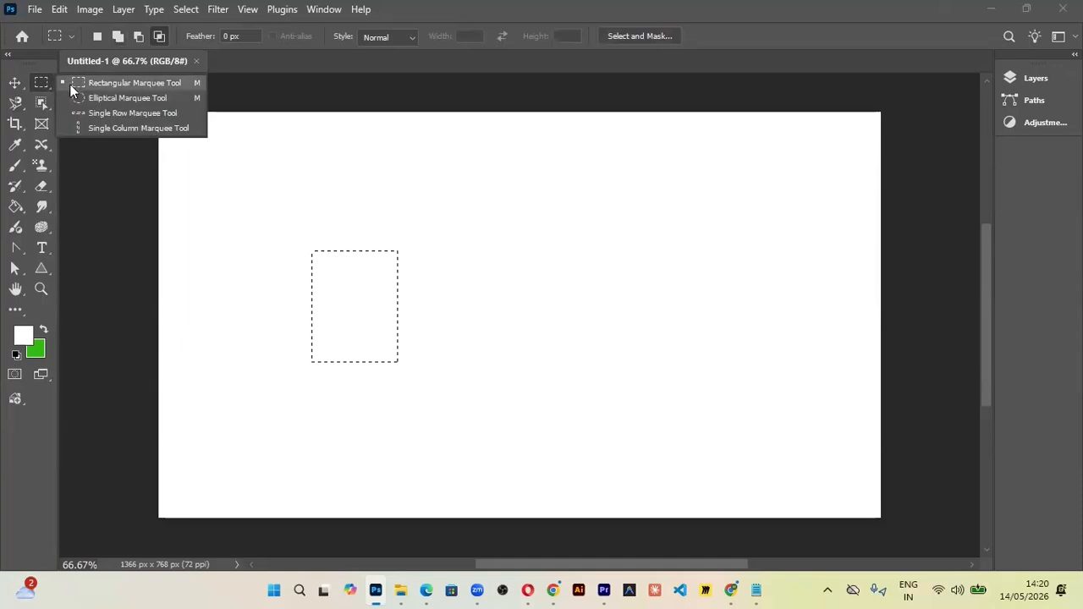
{"action": "left_click", "coordinate": [134, 98]}
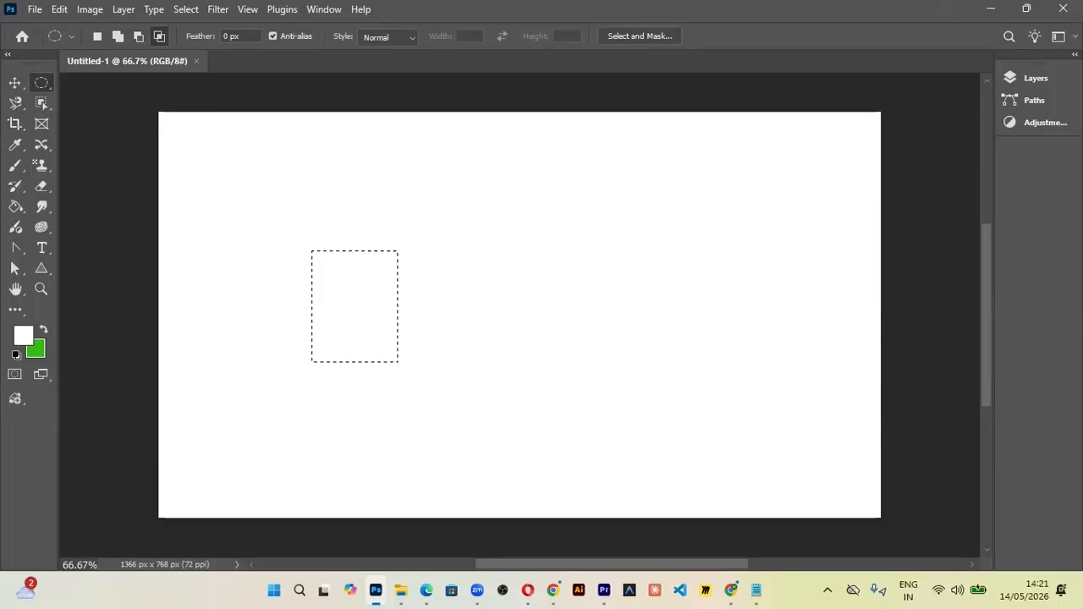
{"action": "left_click", "coordinate": [1034, 77]}
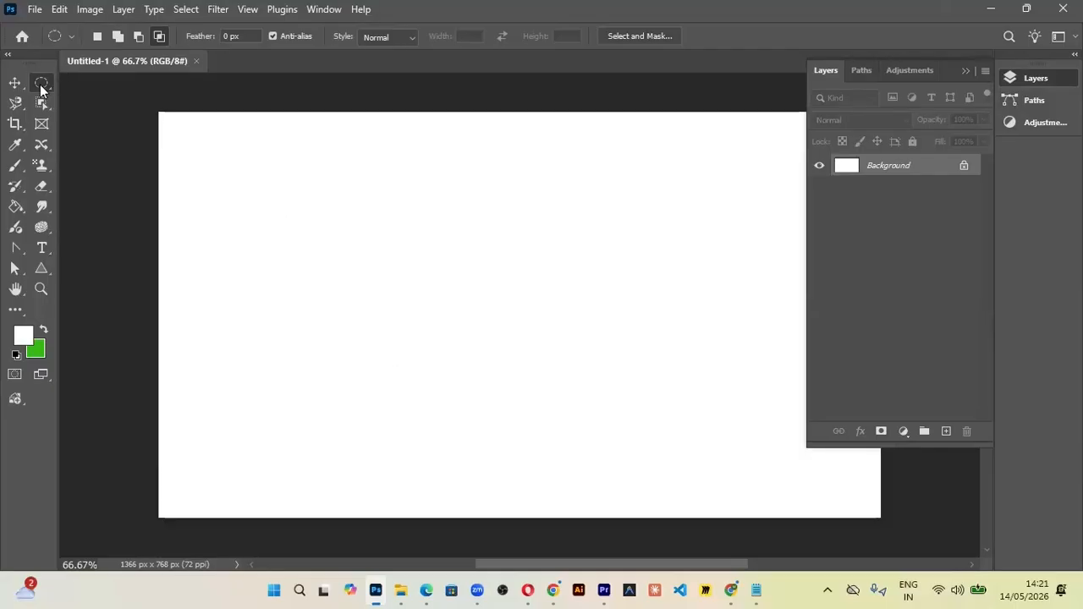
{"action": "left_click_drag", "start_coordinate": [322, 215], "coordinate": [518, 399]}
{"action": "left_click", "coordinate": [499, 392]}
- Draw a closed, wavy freehand selection across the middle of the canvas with the Lasso tool, and deselect it
{"action": "left_click", "coordinate": [14, 103]}
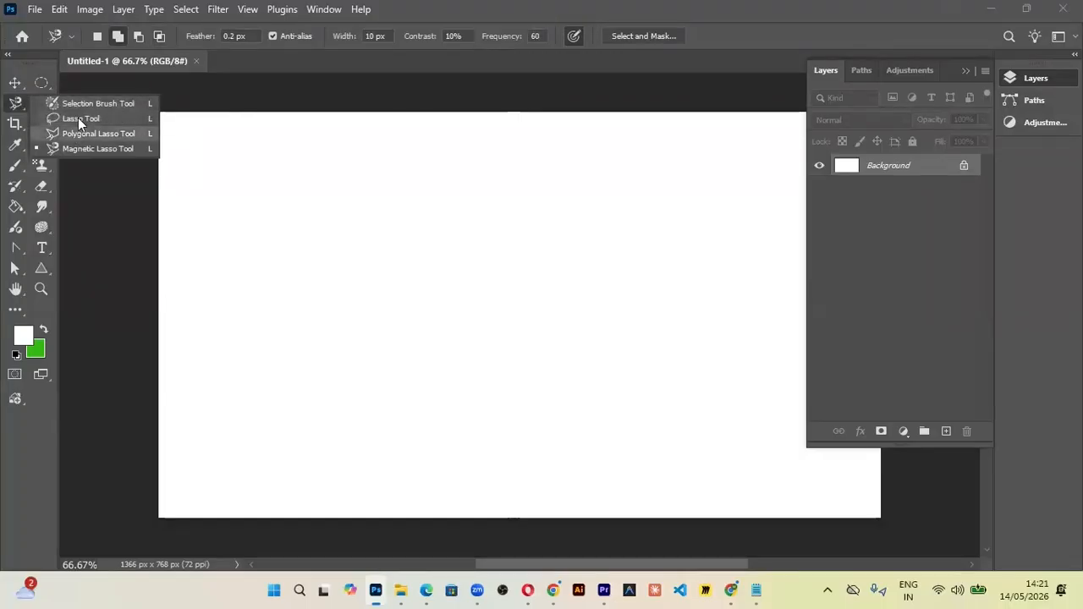
{"action": "left_click", "coordinate": [78, 120]}
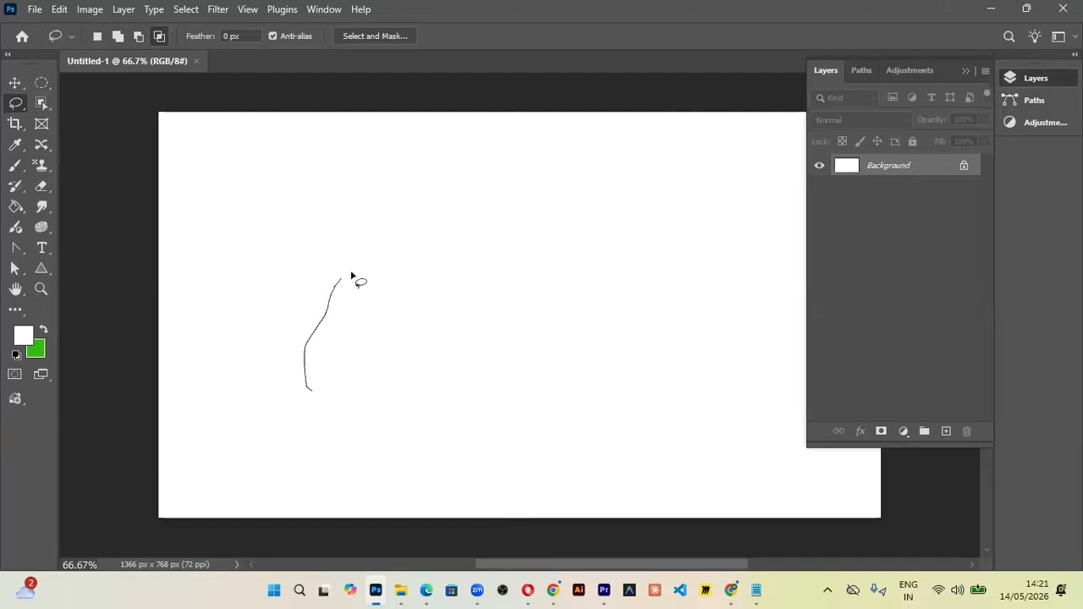
{"action": "mouse_move", "coordinate": [421, 239]}
{"action": "left_mouse_down"}
{"action": "mouse_move", "coordinate": [518, 216]}
{"action": "mouse_move", "coordinate": [647, 238]}
{"action": "mouse_move", "coordinate": [658, 277]}
{"action": "mouse_move", "coordinate": [699, 332]}
{"action": "mouse_move", "coordinate": [666, 413]}
{"action": "mouse_move", "coordinate": [505, 449]}
{"action": "mouse_move", "coordinate": [436, 425]}
{"action": "mouse_move", "coordinate": [369, 451]}
{"action": "left_mouse_up"}
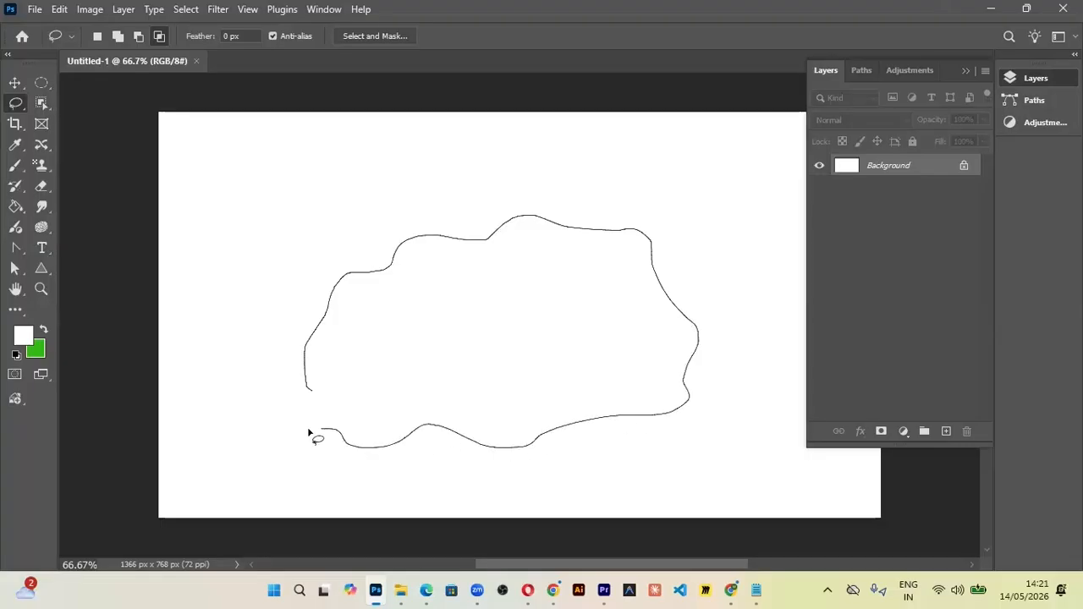
{"action": "left_click_drag", "start_coordinate": [306, 388], "coordinate": [307, 389]}
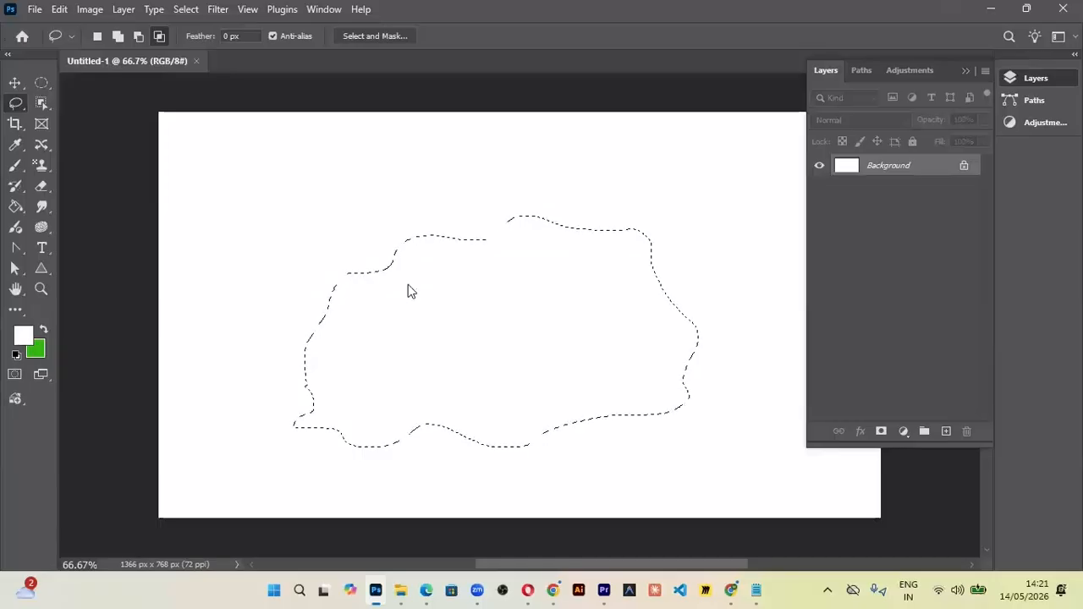
{"action": "key", "text": "ctrl+d"}
- Draw another closed freehand Lasso selection with a jagged outline around the centre of the canvas
{"action": "mouse_move", "coordinate": [351, 370]}
{"action": "left_mouse_down"}
{"action": "mouse_move", "coordinate": [344, 299]}
{"action": "mouse_move", "coordinate": [365, 252]}
{"action": "mouse_move", "coordinate": [449, 237]}
{"action": "mouse_move", "coordinate": [490, 215]}
{"action": "mouse_move", "coordinate": [592, 254]}
{"action": "mouse_move", "coordinate": [643, 251]}
{"action": "mouse_move", "coordinate": [678, 290]}
{"action": "left_mouse_up"}
{"action": "mouse_move", "coordinate": [679, 377]}
{"action": "left_mouse_down"}
{"action": "mouse_move", "coordinate": [645, 395]}
{"action": "mouse_move", "coordinate": [634, 439]}
{"action": "mouse_move", "coordinate": [485, 458]}
{"action": "mouse_move", "coordinate": [362, 433]}
{"action": "left_mouse_up"}
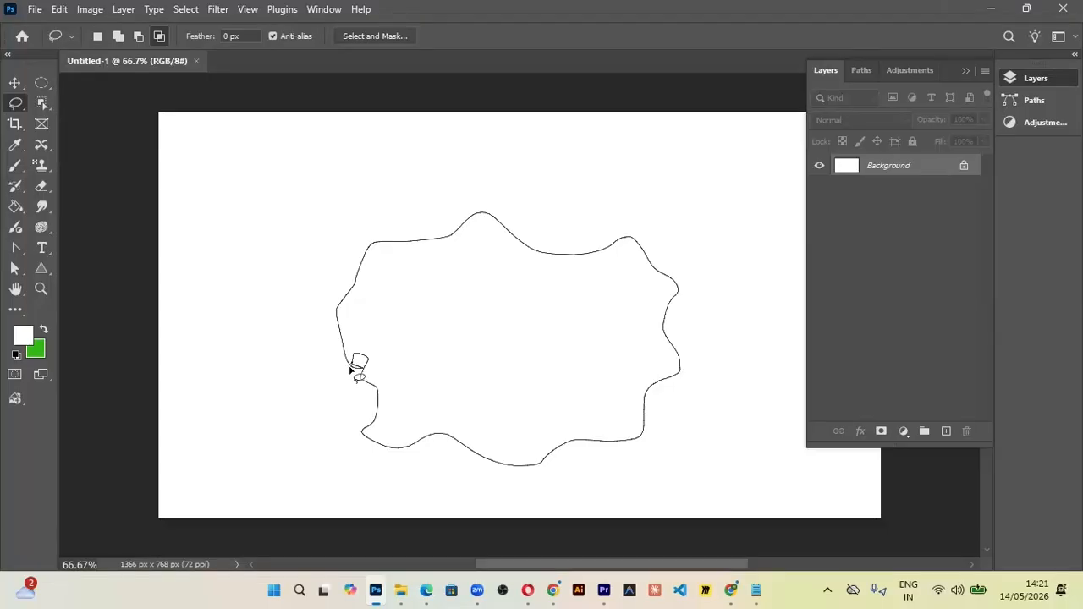
{"action": "left_click_drag", "start_coordinate": [357, 375], "coordinate": [353, 377]}
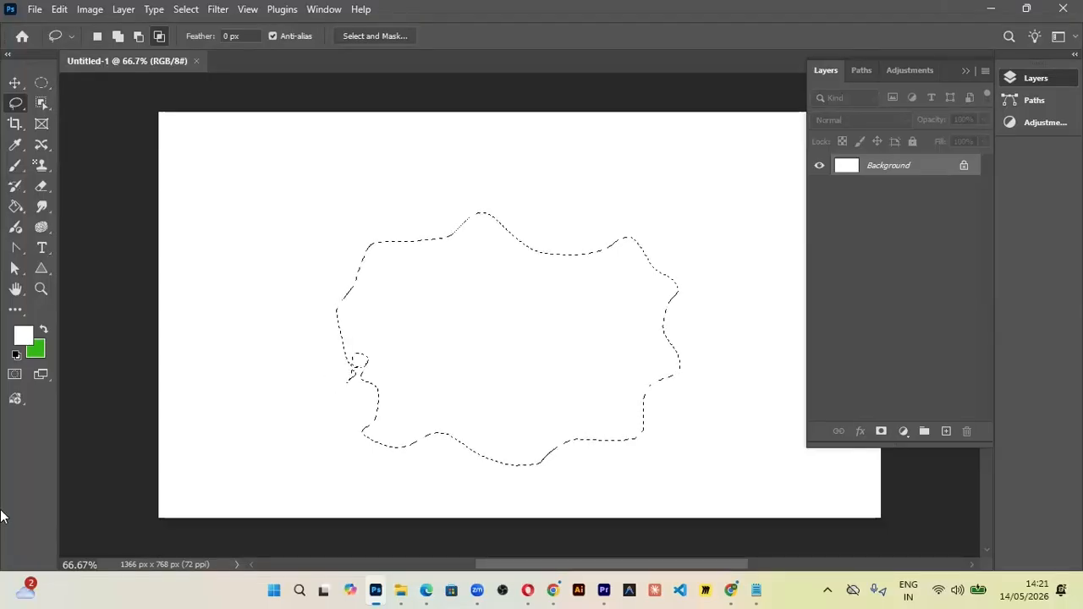
- Clear the selection and draw an open wavy Lasso outline, releasing it early so a straight edge closes it
{"action": "left_click", "coordinate": [317, 366]}
{"action": "mouse_move", "coordinate": [335, 323]}
{"action": "left_mouse_down"}
{"action": "mouse_move", "coordinate": [351, 272]}
{"action": "mouse_move", "coordinate": [448, 241]}
{"action": "mouse_move", "coordinate": [520, 256]}
{"action": "mouse_move", "coordinate": [587, 233]}
{"action": "mouse_move", "coordinate": [646, 260]}
{"action": "mouse_move", "coordinate": [724, 245]}
{"action": "mouse_move", "coordinate": [758, 367]}
{"action": "left_mouse_up"}
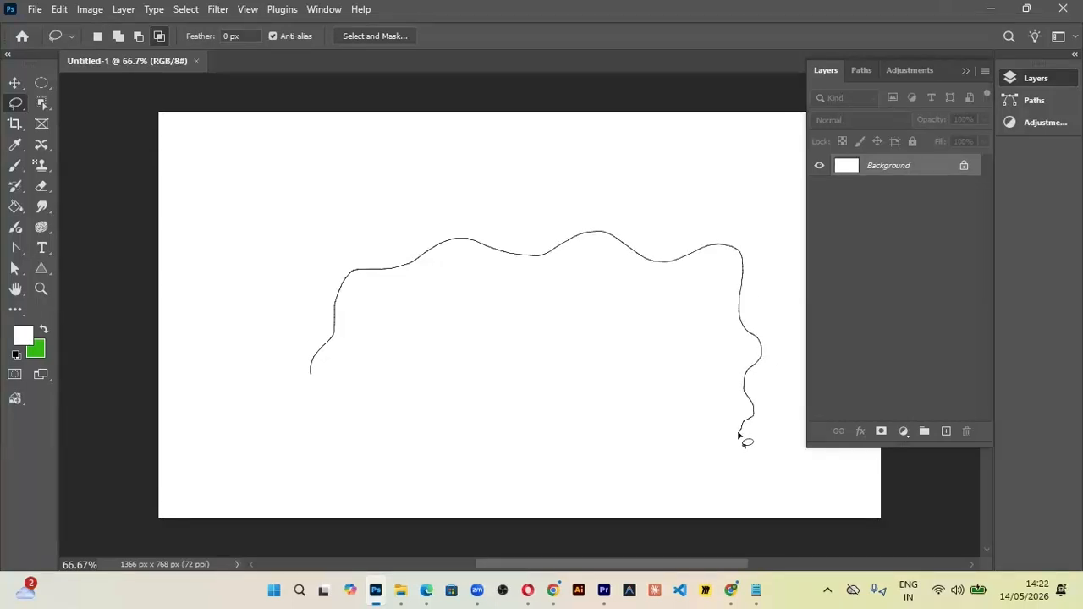
{"action": "left_click_drag", "start_coordinate": [740, 437], "coordinate": [740, 438]}
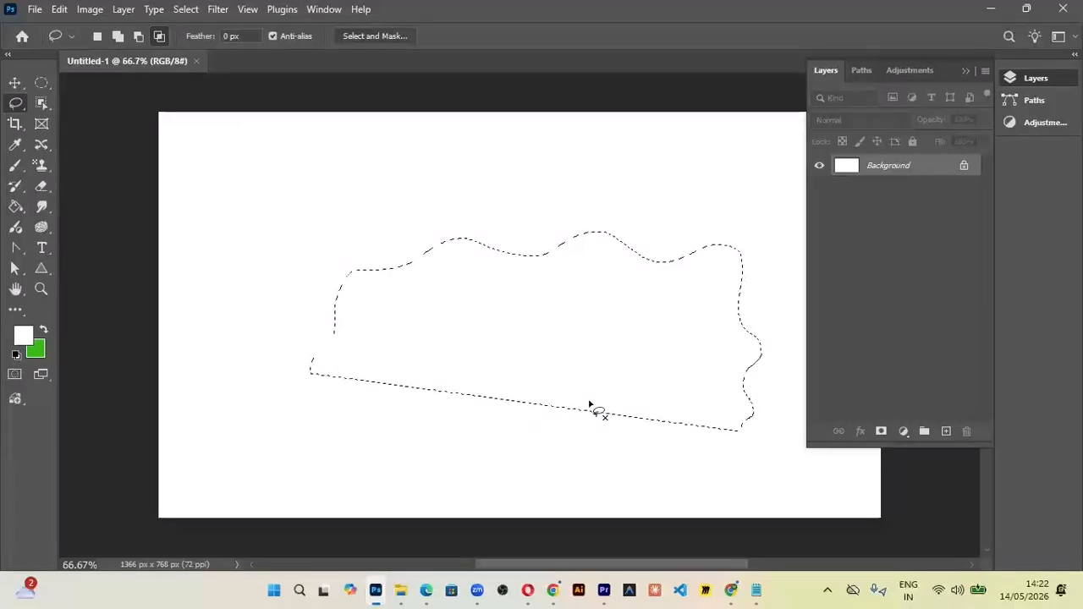
- Clear the selection, draw a Lasso outline around the canvas centre that continues past its start toward the left edge, and deselect it
{"action": "key", "text": "ctrl+d"}
{"action": "mouse_move", "coordinate": [323, 313]}
{"action": "left_mouse_down"}
{"action": "mouse_move", "coordinate": [403, 254]}
{"action": "mouse_move", "coordinate": [421, 210]}
{"action": "mouse_move", "coordinate": [496, 213]}
{"action": "mouse_move", "coordinate": [592, 179]}
{"action": "mouse_move", "coordinate": [680, 219]}
{"action": "mouse_move", "coordinate": [723, 323]}
{"action": "mouse_move", "coordinate": [721, 425]}
{"action": "mouse_move", "coordinate": [687, 489]}
{"action": "mouse_move", "coordinate": [662, 493]}
{"action": "mouse_move", "coordinate": [418, 411]}
{"action": "left_mouse_up"}
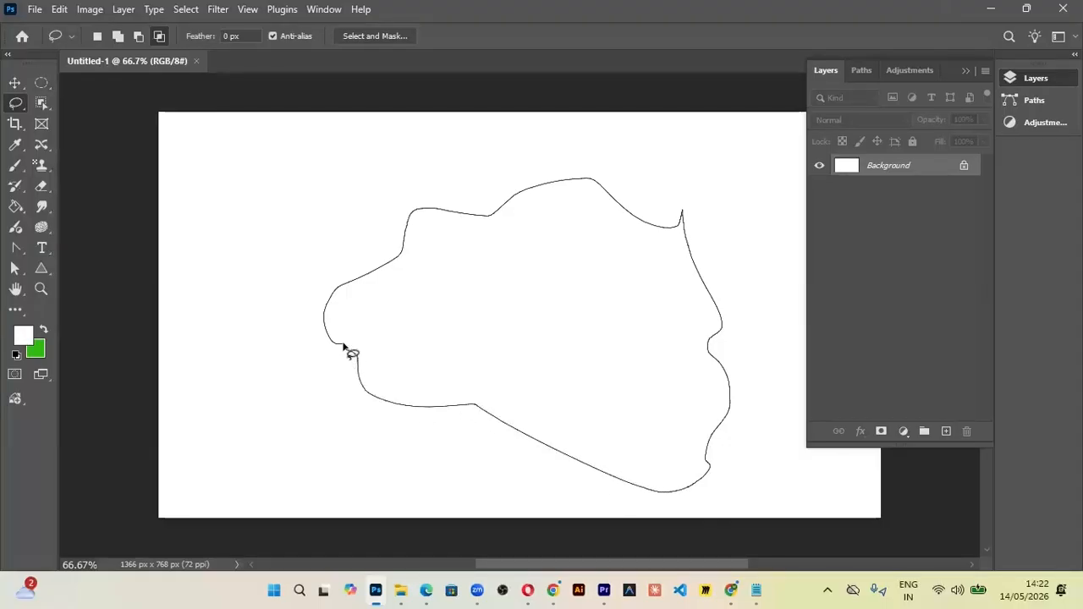
{"action": "mouse_move", "coordinate": [297, 428]}
{"action": "left_mouse_down"}
{"action": "mouse_move", "coordinate": [242, 443]}
{"action": "mouse_move", "coordinate": [192, 427]}
{"action": "mouse_move", "coordinate": [187, 210]}
{"action": "left_mouse_up"}
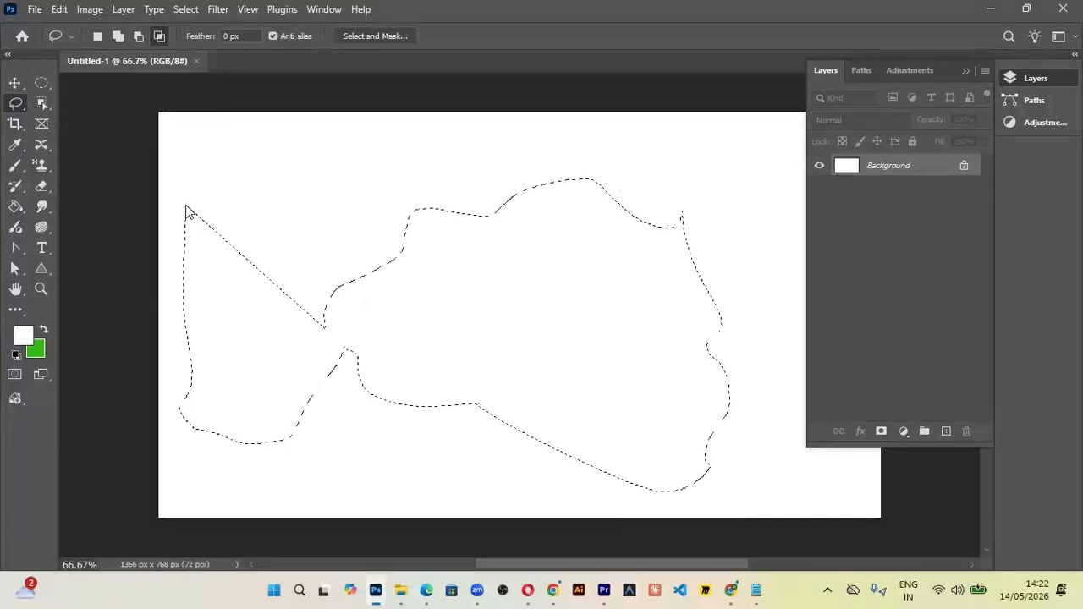
{"action": "key", "text": "ctrl+d"}
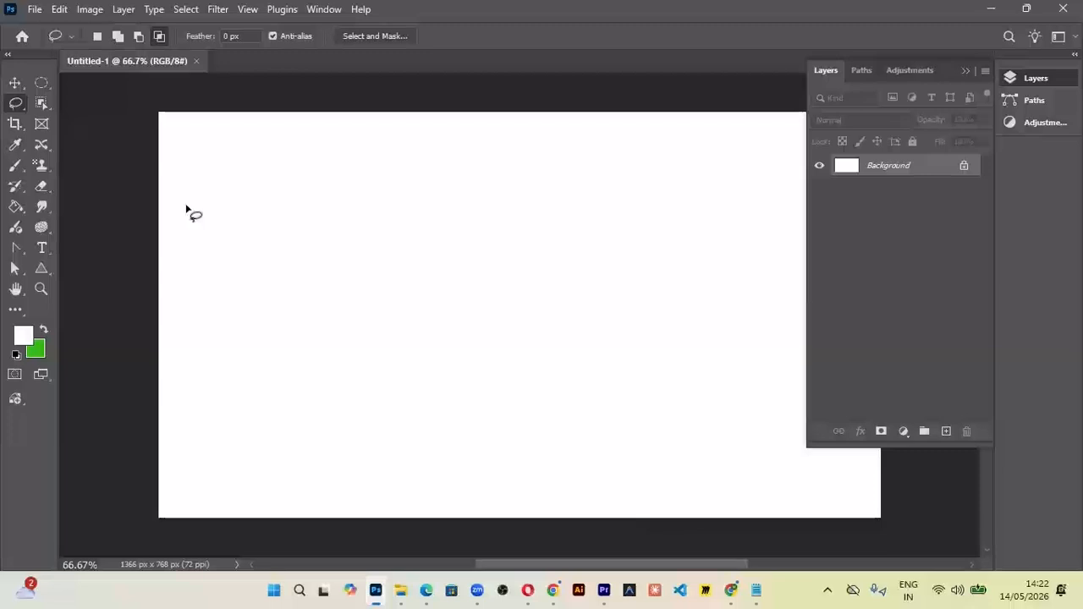
- Outline a closed, irregular many-sided selection across most of the canvas with the Polygonal Lasso tool, and deselect it
{"action": "right_click", "coordinate": [18, 104]}
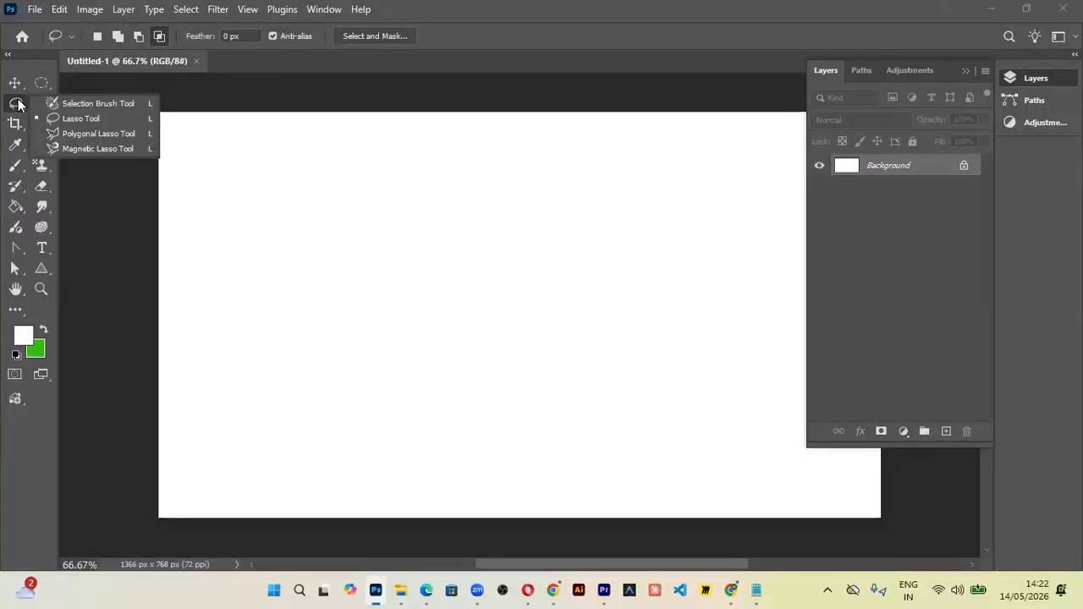
{"action": "left_click", "coordinate": [71, 134]}
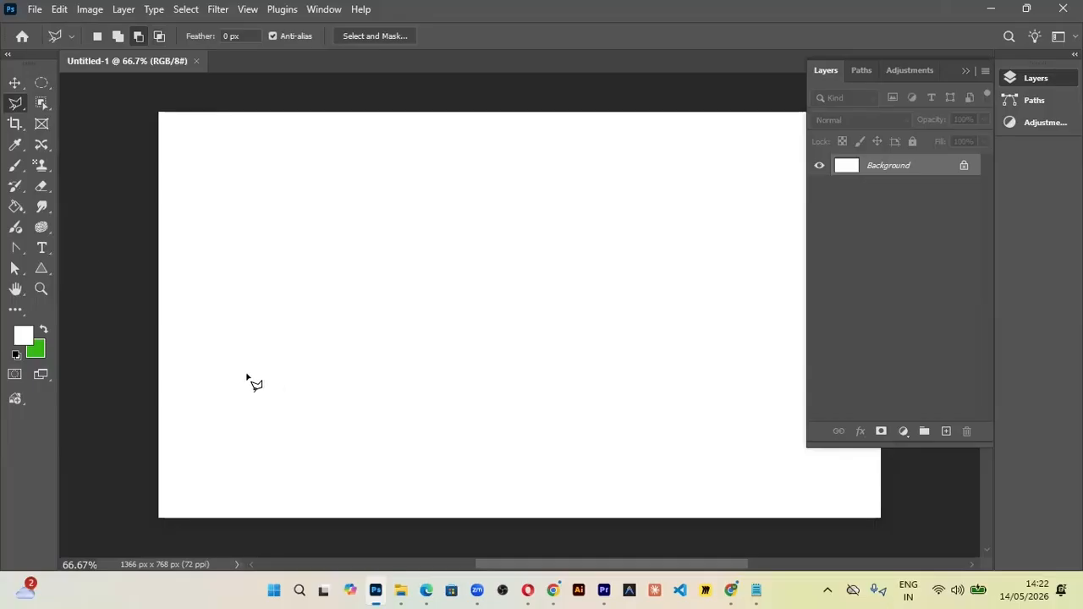
{"action": "left_click", "coordinate": [232, 251]}
{"action": "left_click", "coordinate": [321, 191]}
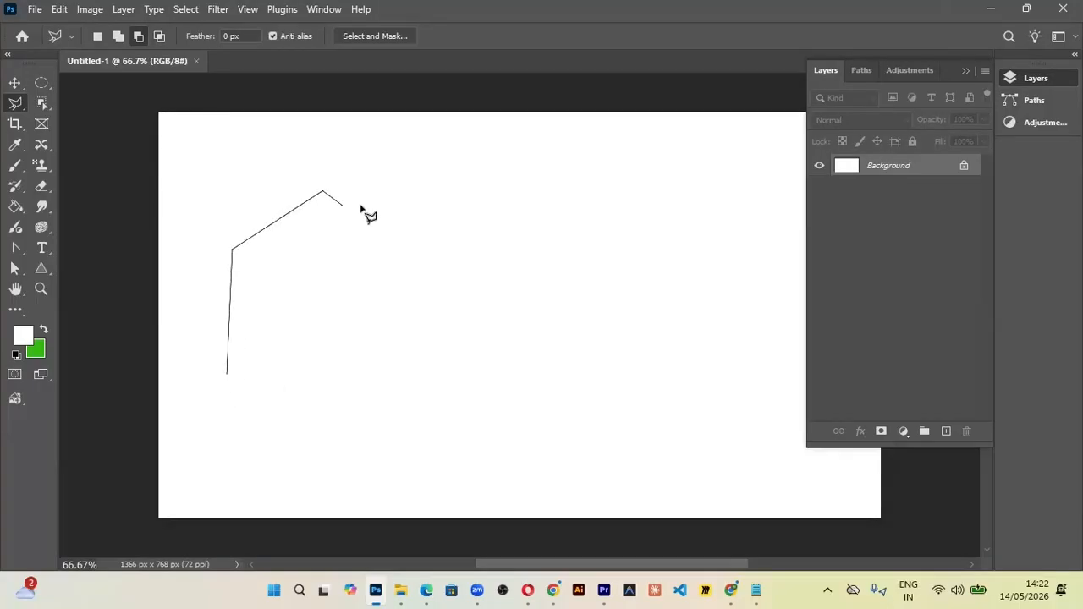
{"action": "left_click", "coordinate": [446, 191]}
{"action": "left_click", "coordinate": [543, 182]}
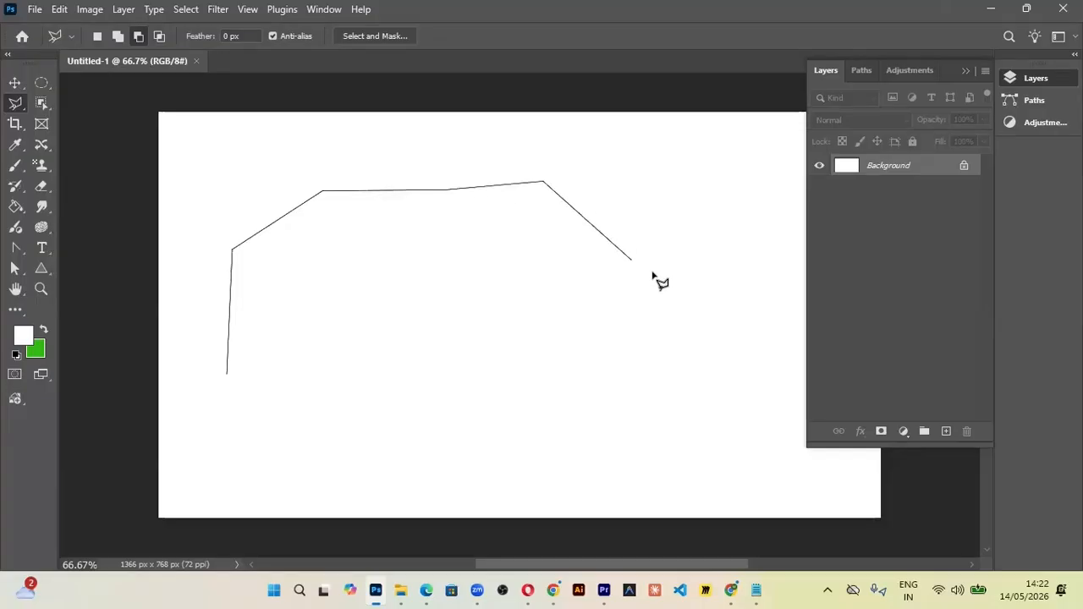
{"action": "left_click", "coordinate": [652, 272]}
{"action": "left_click", "coordinate": [673, 341]}
{"action": "left_click", "coordinate": [662, 416]}
{"action": "left_click", "coordinate": [580, 462]}
{"action": "left_click", "coordinate": [446, 461]}
{"action": "left_click", "coordinate": [407, 418]}
{"action": "left_click", "coordinate": [327, 405]}
{"action": "left_click", "coordinate": [264, 444]}
{"action": "left_click", "coordinate": [192, 414]}
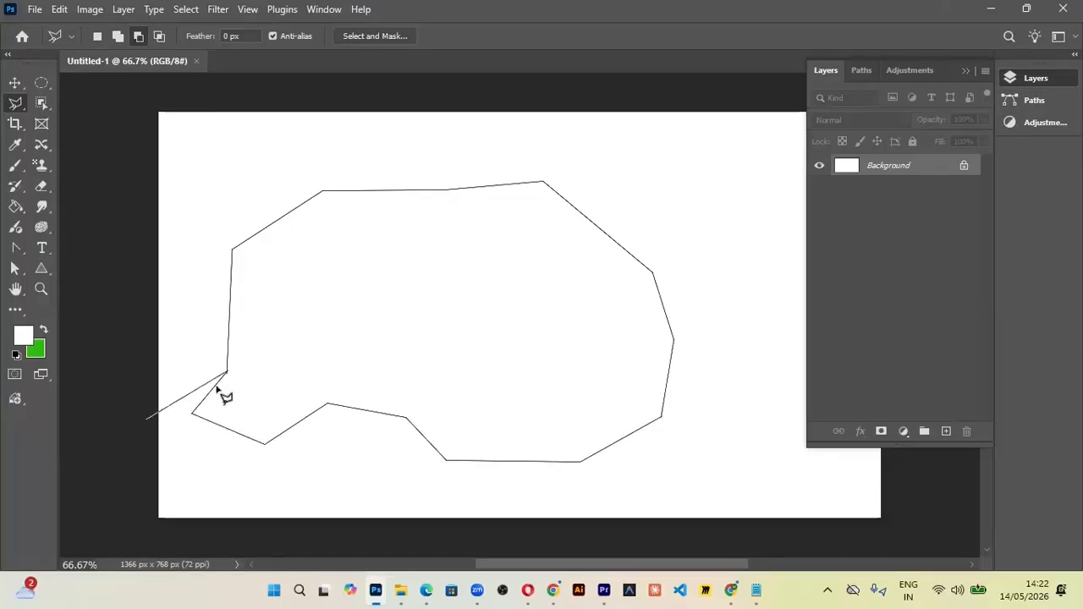
{"action": "left_click", "coordinate": [228, 374]}
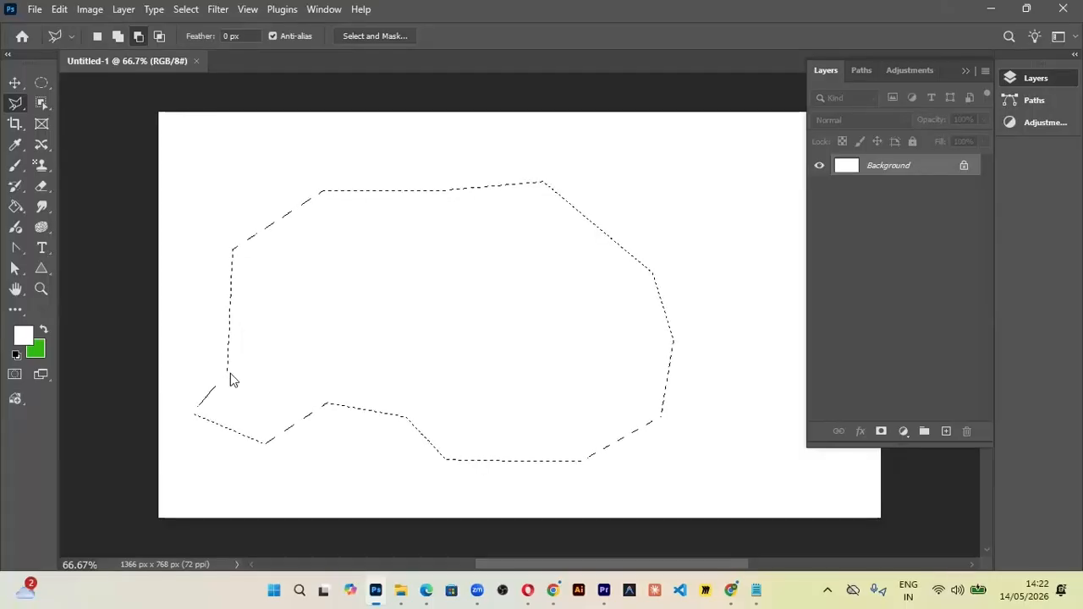
{"action": "key", "text": "ctrl+d"}
- Switch back to the Lasso tool, draw a freehand selection on the blank canvas, and deselect it
{"action": "right_click", "coordinate": [19, 108]}
{"action": "left_click", "coordinate": [70, 115]}
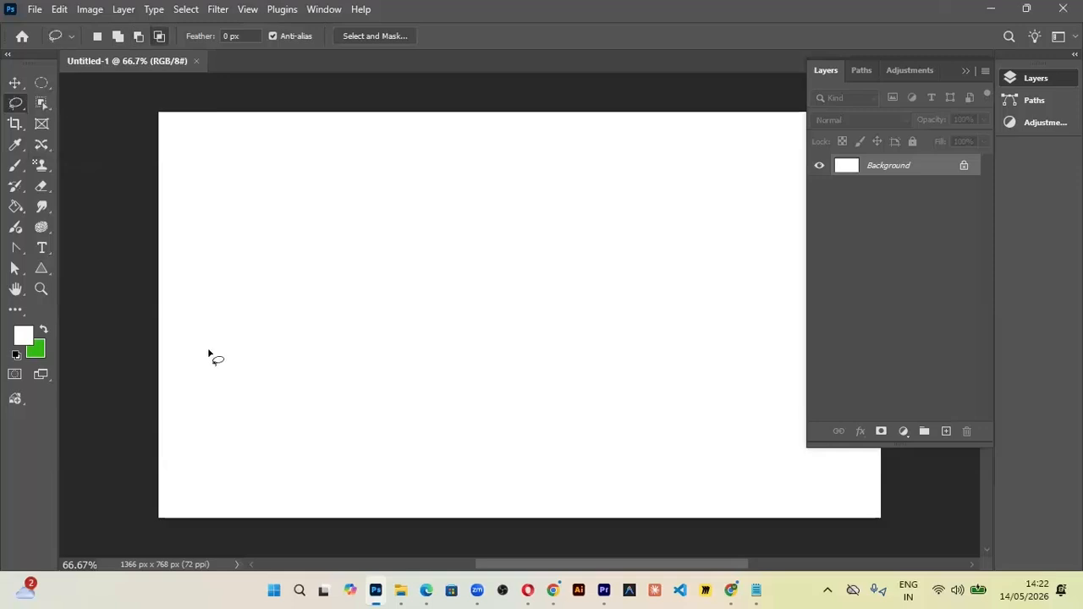
{"action": "mouse_move", "coordinate": [329, 367]}
{"action": "left_mouse_down"}
{"action": "mouse_move", "coordinate": [329, 231]}
{"action": "mouse_move", "coordinate": [451, 202]}
{"action": "mouse_move", "coordinate": [670, 194]}
{"action": "mouse_move", "coordinate": [745, 266]}
{"action": "mouse_move", "coordinate": [764, 452]}
{"action": "mouse_move", "coordinate": [726, 494]}
{"action": "mouse_move", "coordinate": [657, 488]}
{"action": "left_mouse_up"}
{"action": "key", "text": "ctrl+d"}
- Outline a rounded, straight-edged selection around the canvas centre with the Polygonal Lasso tool, closing it at its start point, and deselect it
{"action": "right_click", "coordinate": [17, 108]}
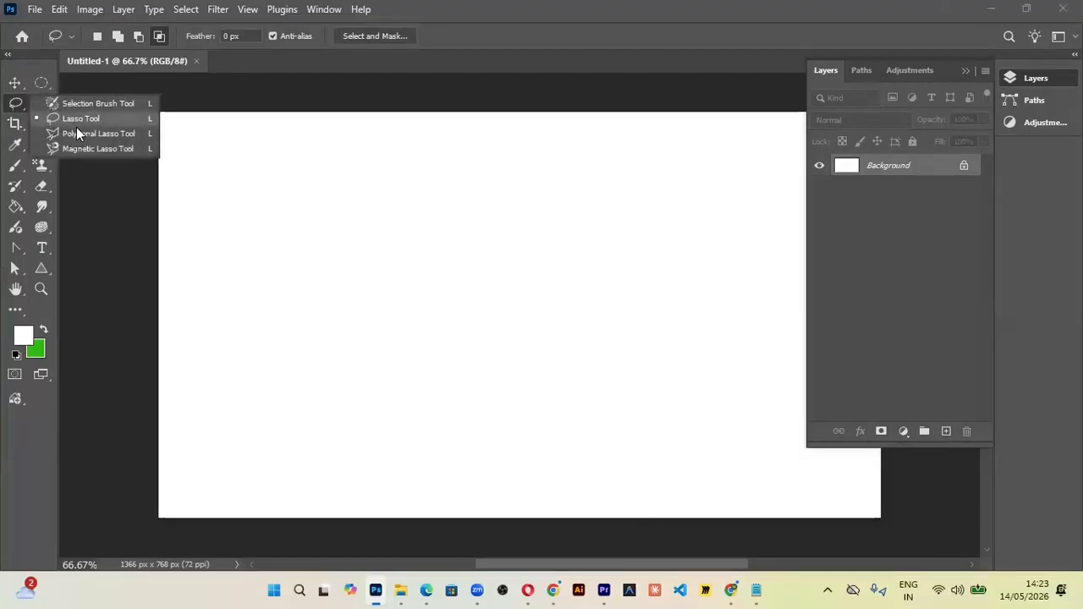
{"action": "left_click", "coordinate": [80, 131]}
{"action": "left_click", "coordinate": [300, 365]}
{"action": "left_click", "coordinate": [280, 279]}
{"action": "left_click", "coordinate": [474, 187]}
{"action": "left_click", "coordinate": [603, 213]}
{"action": "left_click", "coordinate": [649, 307]}
{"action": "left_click", "coordinate": [590, 440]}
{"action": "left_click", "coordinate": [463, 435]}
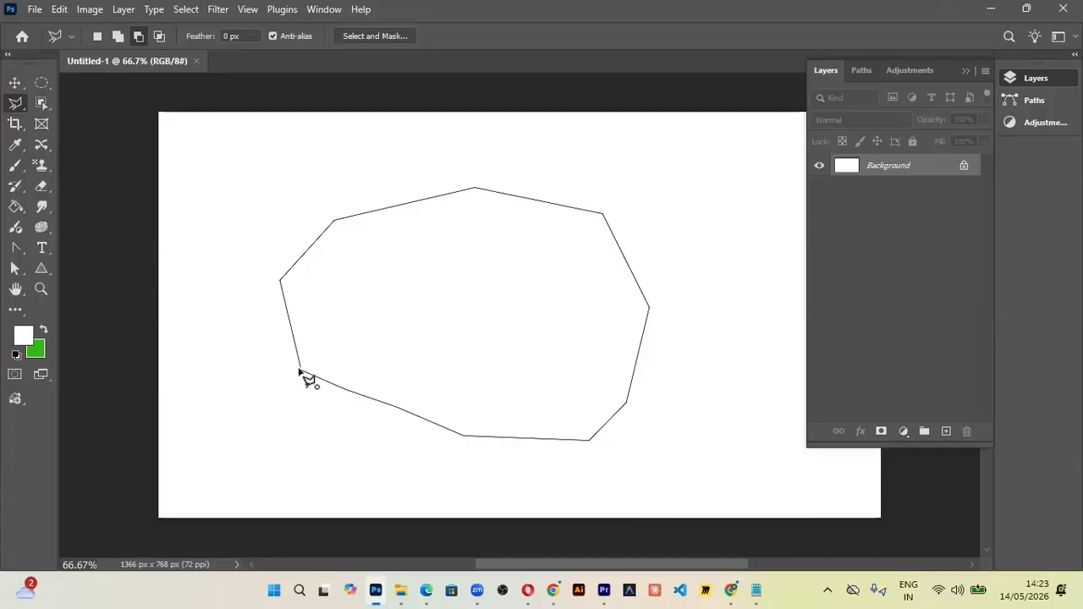
{"action": "left_click", "coordinate": [300, 369]}
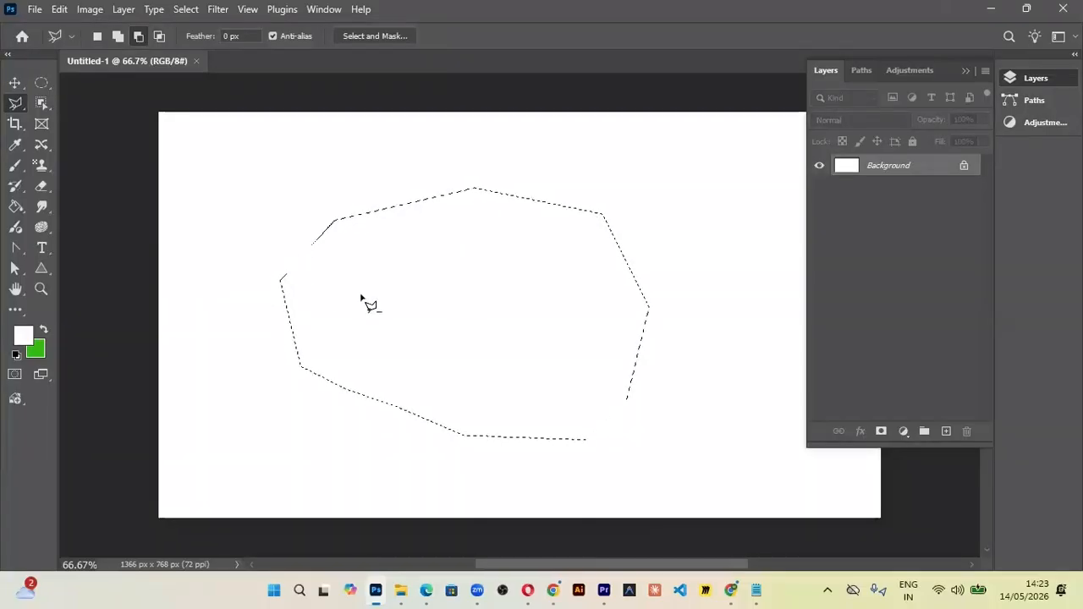
{"action": "key", "text": "ctrl+d"}
- Trace a closed, rounded selection around the middle of the canvas with the Magnetic Lasso tool, and deselect it
{"action": "right_click", "coordinate": [16, 105]}
{"action": "left_click", "coordinate": [108, 151]}
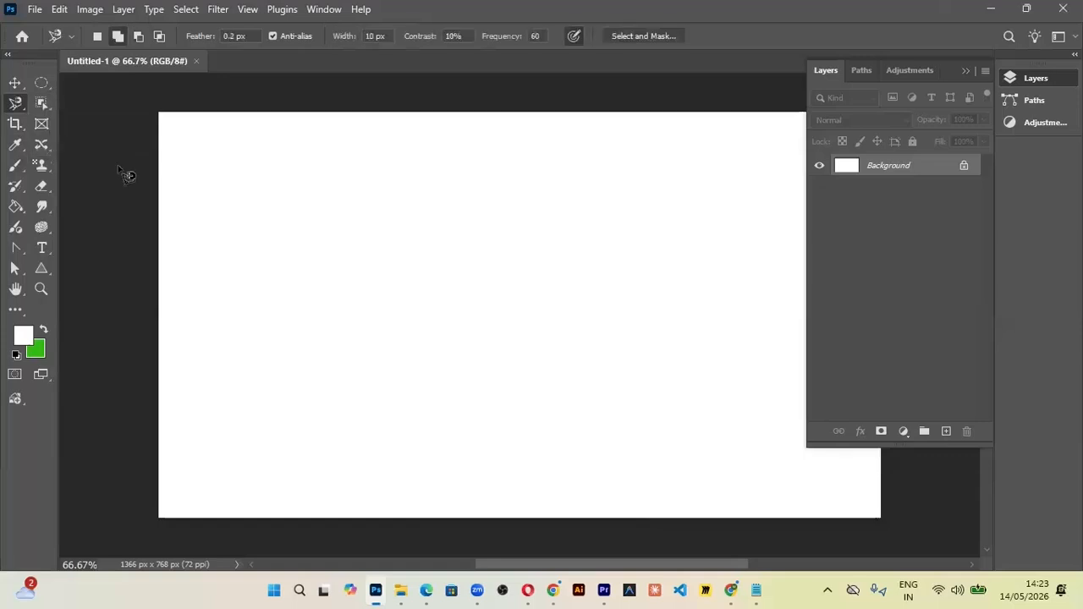
{"action": "left_click", "coordinate": [319, 419]}
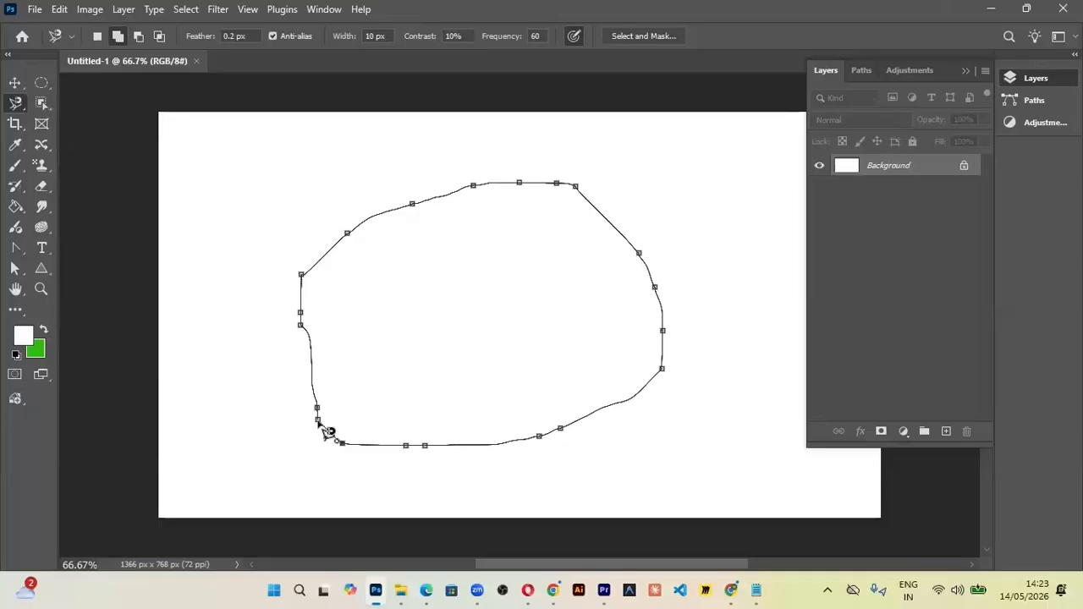
{"action": "left_click", "coordinate": [324, 432]}
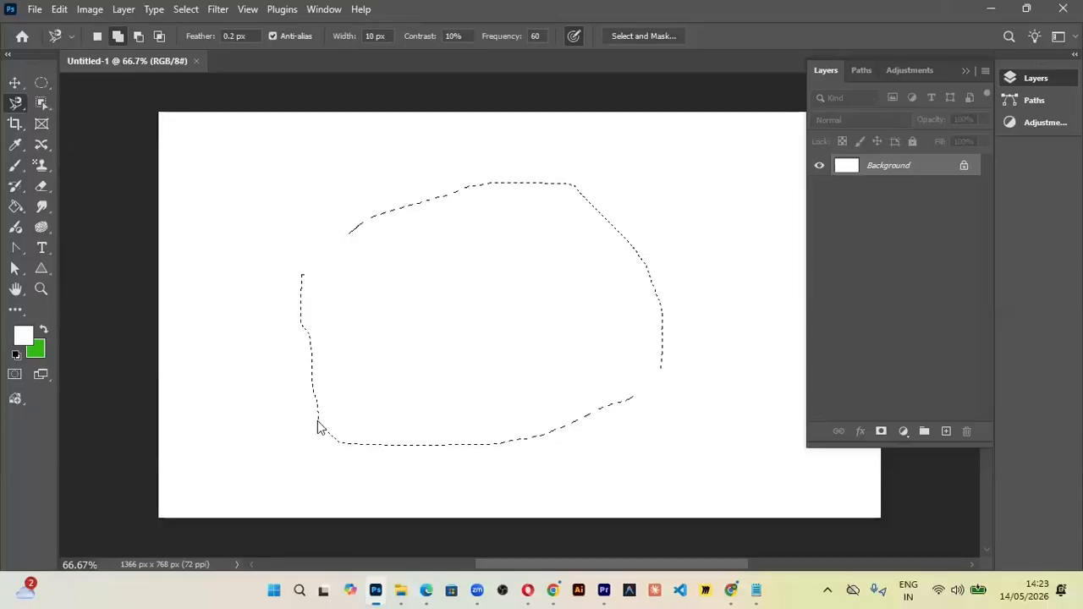
{"action": "right_click", "coordinate": [18, 105]}
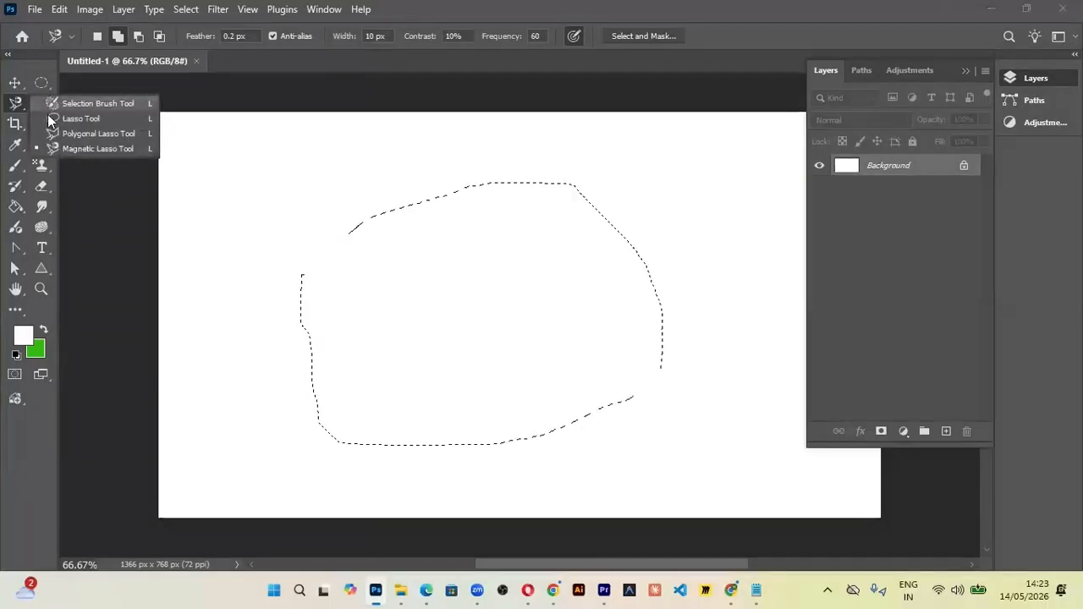
{"action": "left_click", "coordinate": [90, 144]}
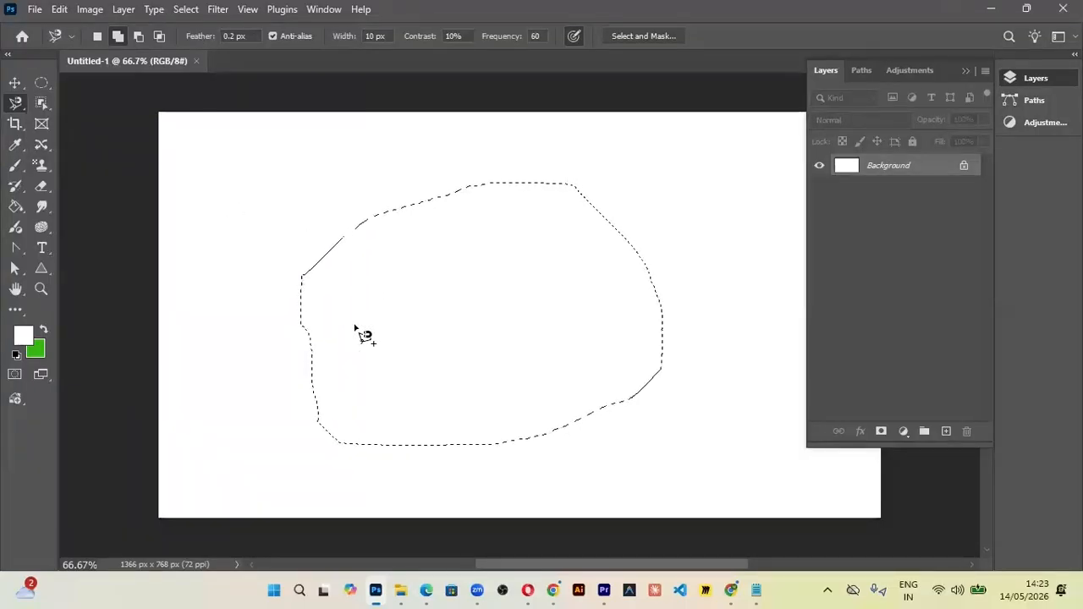
{"action": "key", "text": "ctrl+d"}
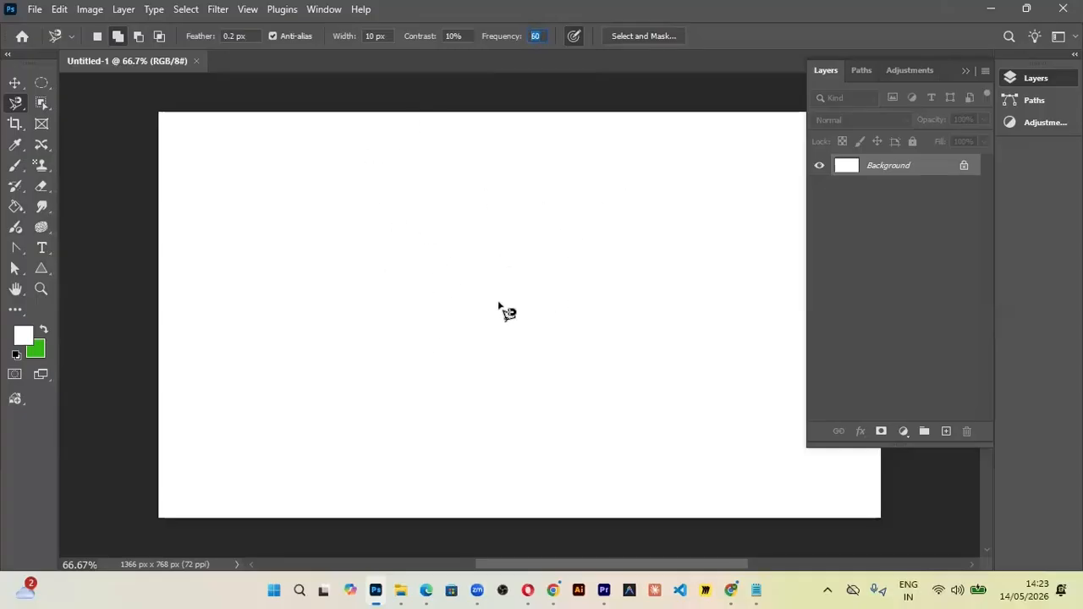
- Open the portrait photo 81mVvx-h20L._AC_UY1100_.jpg from the models folder
{"action": "right_click", "coordinate": [19, 104]}
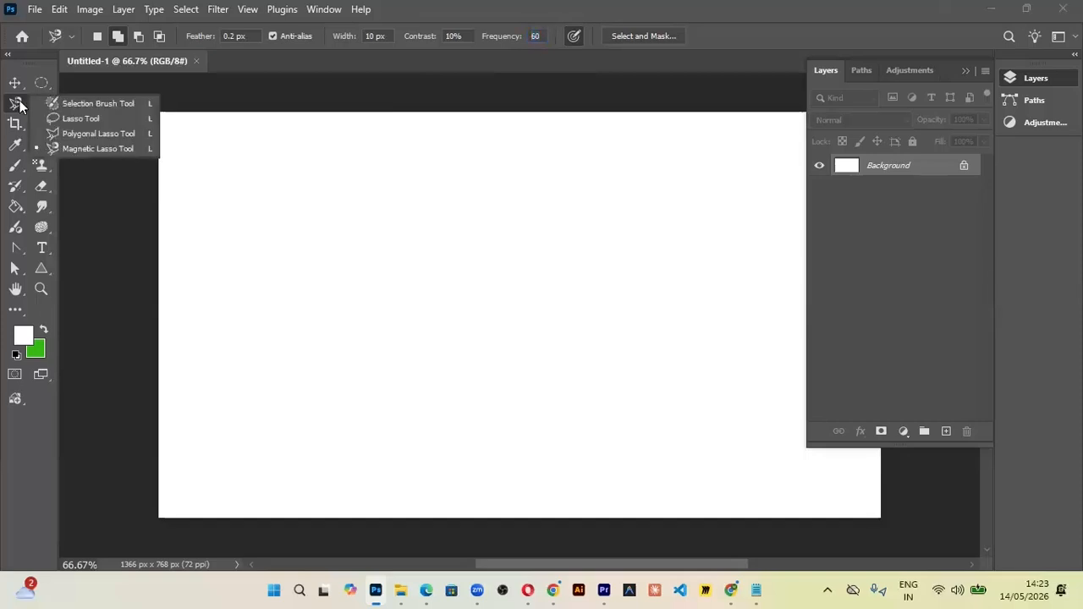
{"action": "left_click", "coordinate": [77, 133]}
{"action": "left_click", "coordinate": [35, 11]}
{"action": "left_click", "coordinate": [35, 10]}
{"action": "left_click", "coordinate": [35, 10]}
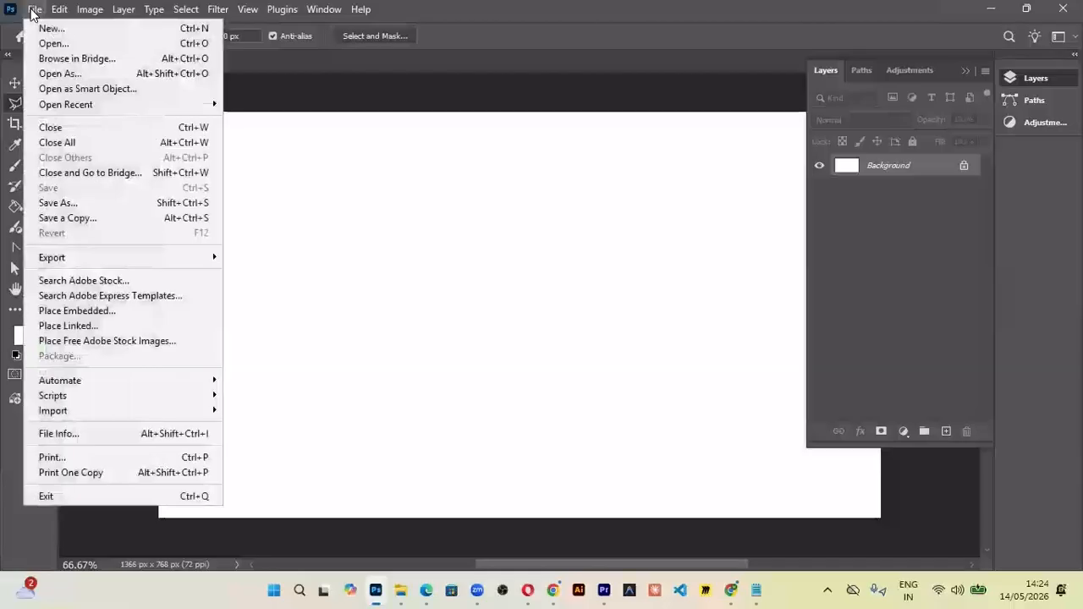
{"action": "left_click", "coordinate": [395, 45]}
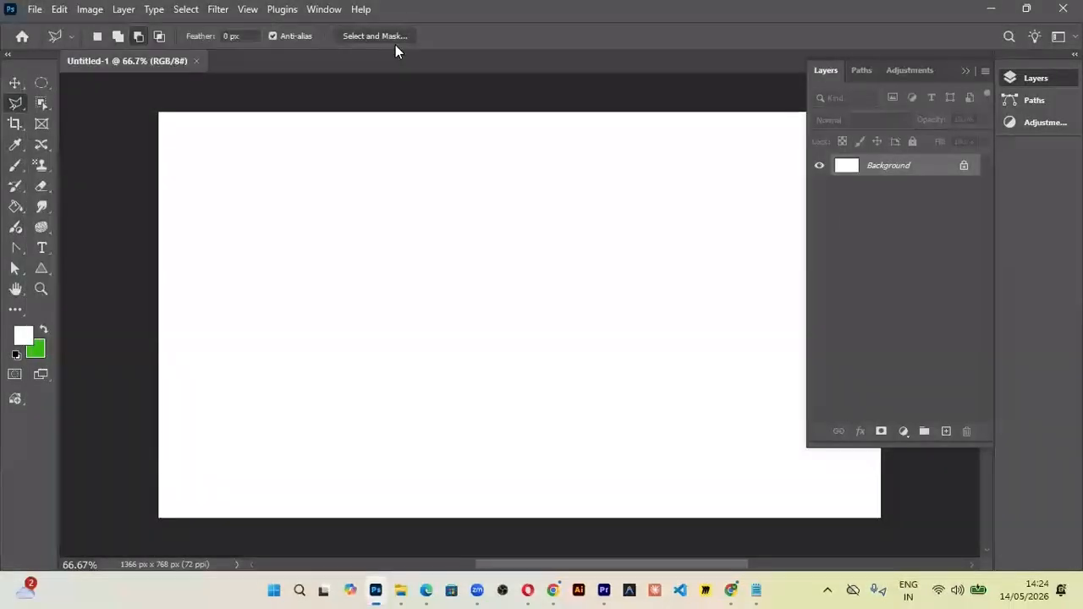
{"action": "key", "text": "ctrl+o"}
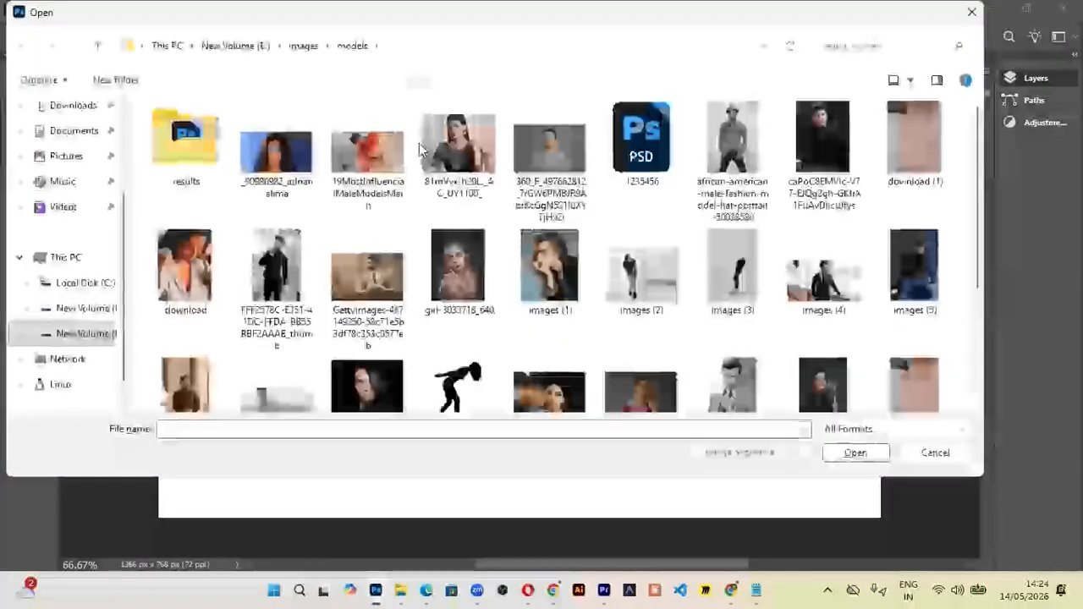
{"action": "left_click", "coordinate": [457, 146]}
{"action": "double_click", "coordinate": [459, 149]}
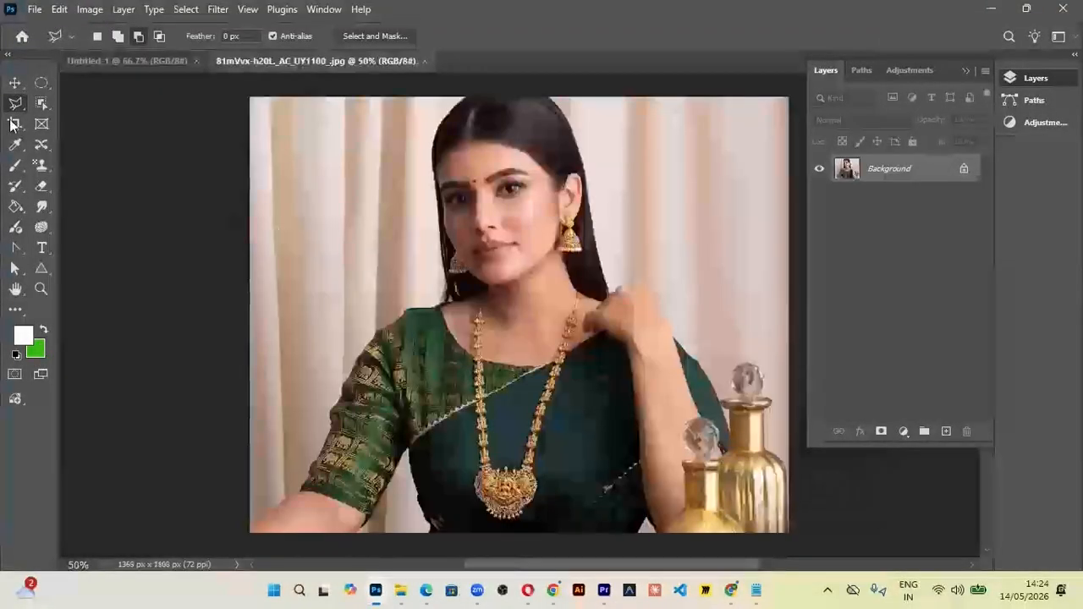
- Draw a rough freehand selection around the woman in the photo with the Lasso tool
{"action": "right_click", "coordinate": [15, 103]}
{"action": "left_click", "coordinate": [63, 114]}
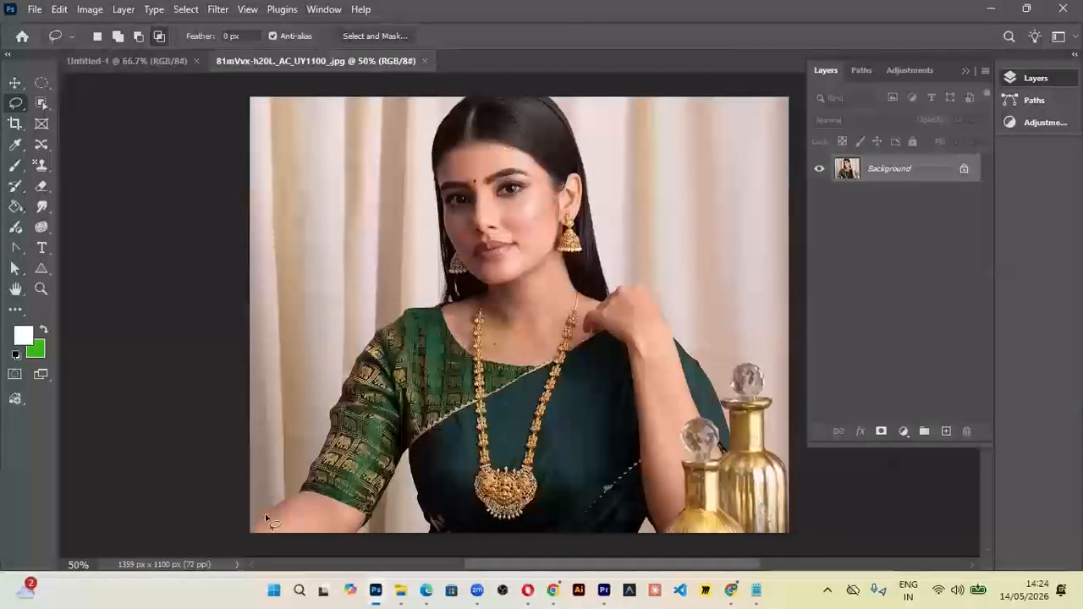
{"action": "mouse_move", "coordinate": [292, 506]}
{"action": "left_mouse_down"}
{"action": "mouse_move", "coordinate": [337, 383]}
{"action": "mouse_move", "coordinate": [386, 317]}
{"action": "mouse_move", "coordinate": [370, 323]}
{"action": "mouse_move", "coordinate": [443, 299]}
{"action": "mouse_move", "coordinate": [432, 193]}
{"action": "mouse_move", "coordinate": [473, 95]}
{"action": "mouse_move", "coordinate": [625, 132]}
{"action": "mouse_move", "coordinate": [718, 298]}
{"action": "mouse_move", "coordinate": [728, 370]}
{"action": "mouse_move", "coordinate": [711, 533]}
{"action": "mouse_move", "coordinate": [688, 548]}
{"action": "mouse_move", "coordinate": [264, 530]}
{"action": "left_mouse_up"}
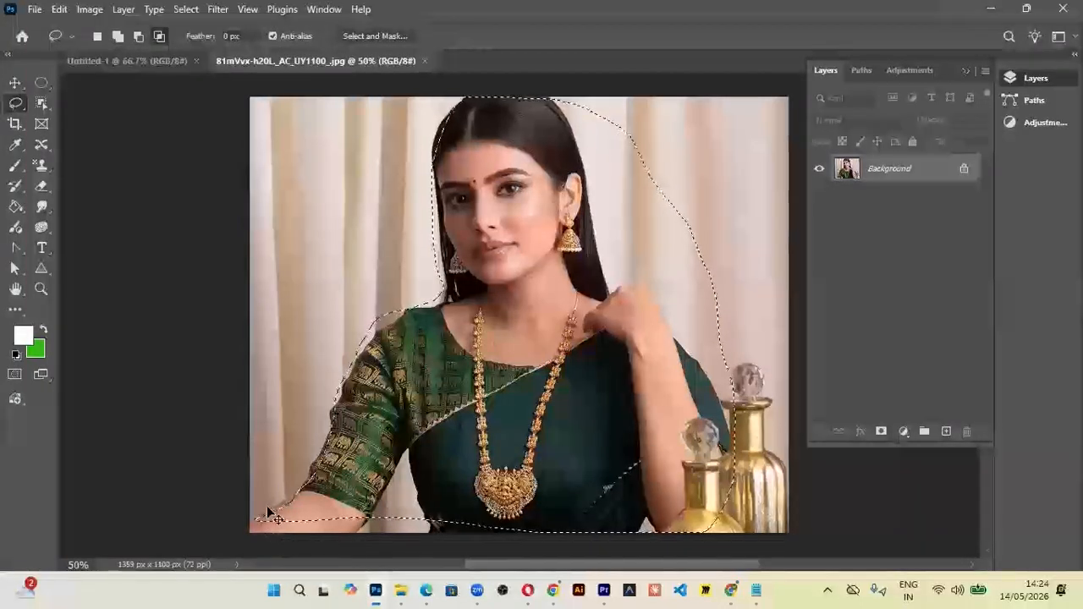
- Copy the selected woman to a new layer and hide the Background layer
{"action": "key", "text": "ctrl+j"}
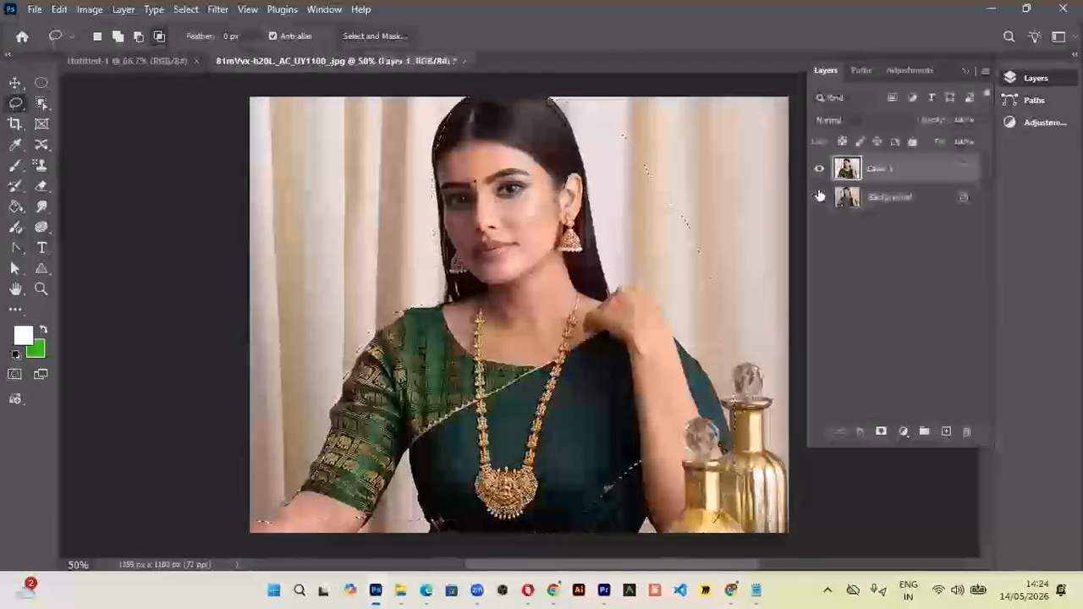
{"action": "left_click", "coordinate": [819, 197]}
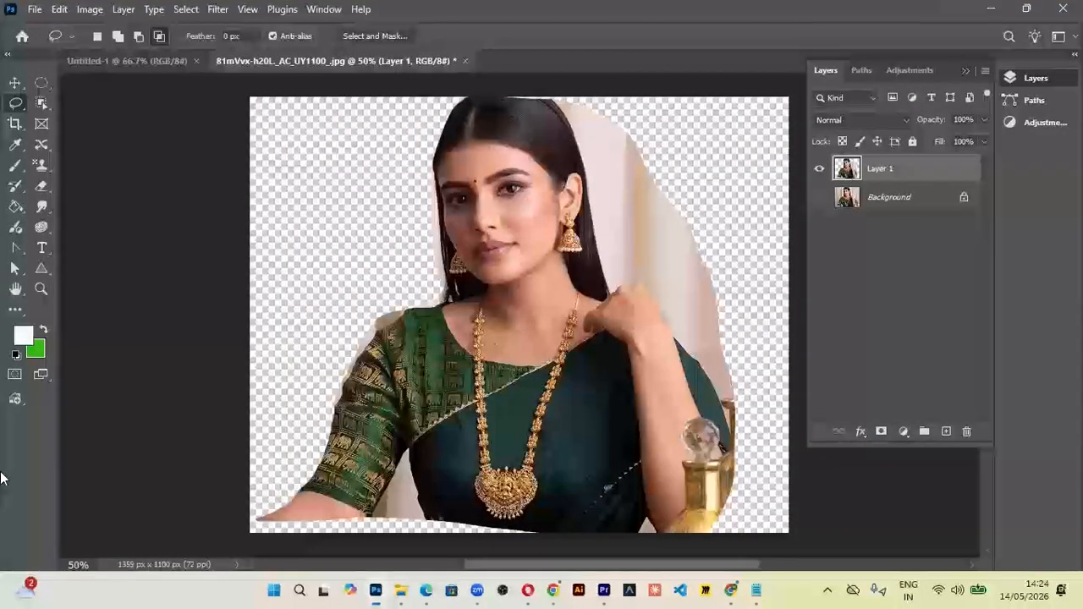
- Undo the hidden Background and the layer copy, and clear the selection
{"action": "key", "text": "ctrl+z"}
{"action": "key", "text": "ctrl+z"}
{"action": "key", "text": "ctrl+d"}
- Start a Polygonal Lasso outline at the photo's lower-left corner and trace the woman's forearm, patterned sleeve and shoulder up to her hair
{"action": "right_click", "coordinate": [15, 103]}
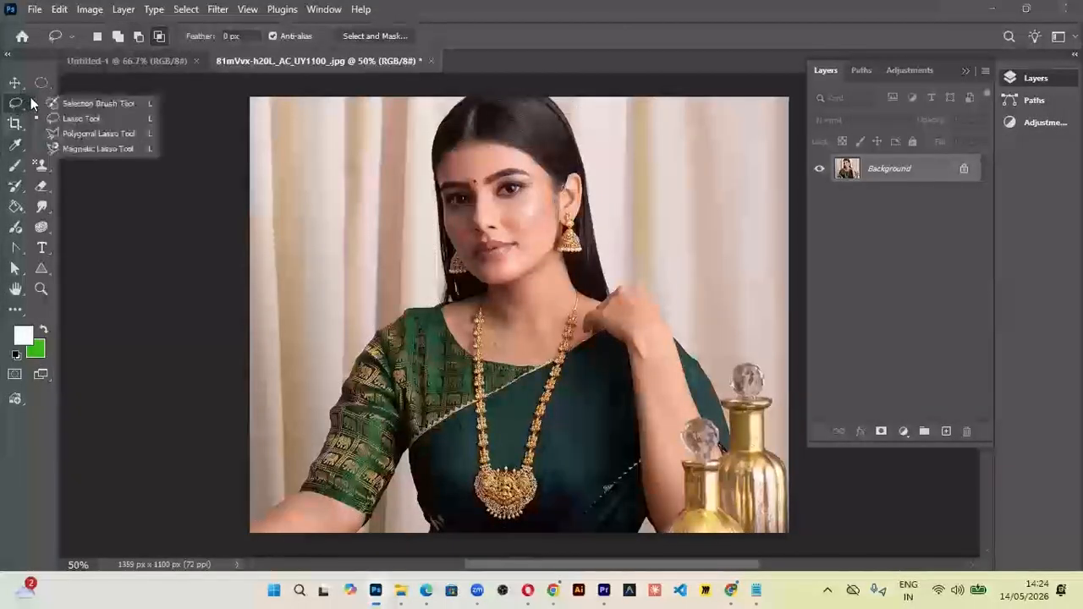
{"action": "left_click", "coordinate": [81, 133]}
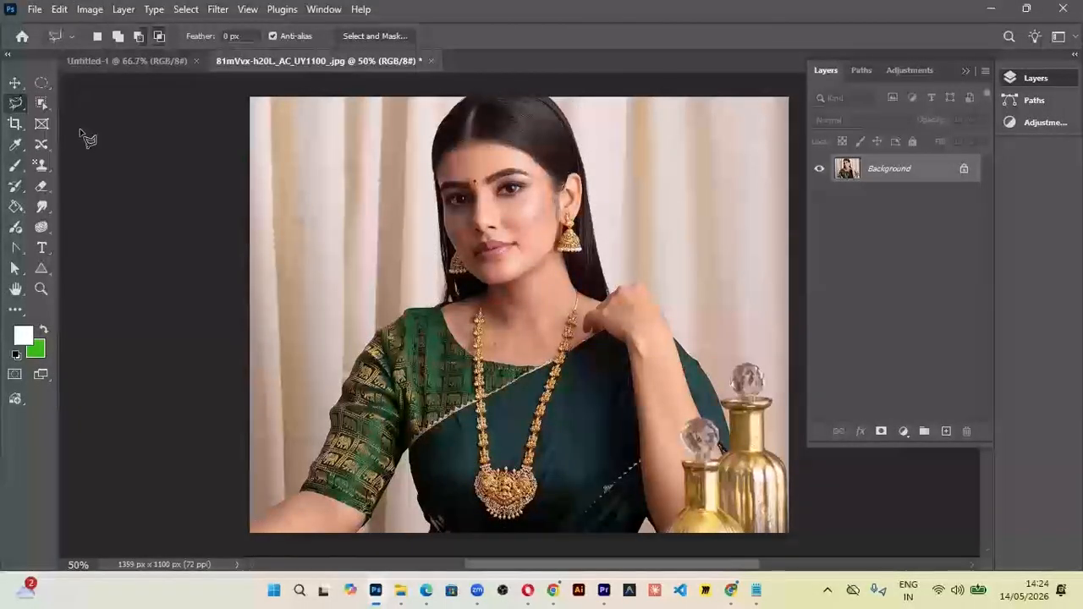
{"action": "left_click", "coordinate": [251, 524]}
{"action": "left_click", "coordinate": [267, 519]}
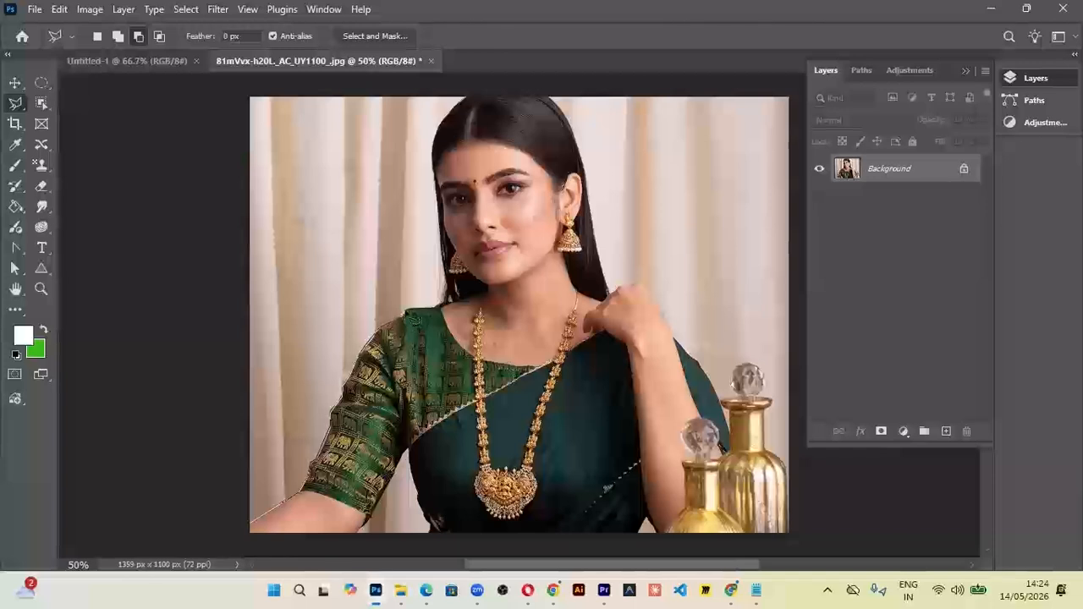
{"action": "left_click", "coordinate": [434, 308]}
{"action": "left_click", "coordinate": [444, 303]}
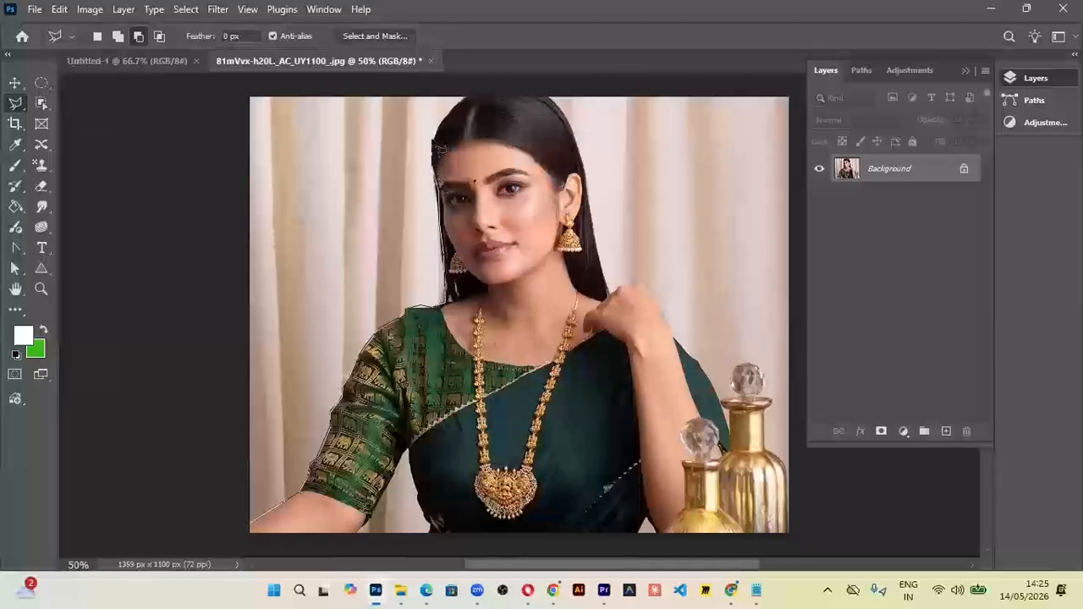
- Continue the Polygonal Lasso outline over the top of the woman's head and down the far side of her hair
{"action": "left_click", "coordinate": [465, 95]}
{"action": "left_click", "coordinate": [546, 97]}
{"action": "left_click", "coordinate": [564, 113]}
{"action": "left_click", "coordinate": [577, 142]}
{"action": "left_click", "coordinate": [585, 179]}
{"action": "left_click", "coordinate": [592, 221]}
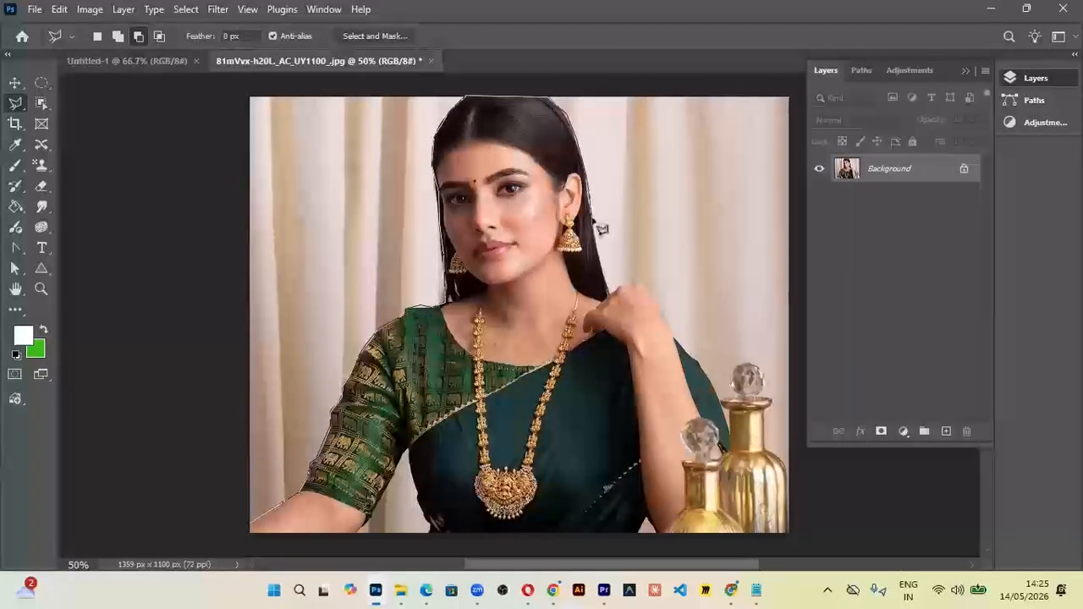
- Finish the Polygonal Lasso outline over the raised hand, shoulder and rear bottle, then close it along the photo's lower edge
{"action": "left_click", "coordinate": [622, 289]}
{"action": "left_click", "coordinate": [631, 284]}
{"action": "left_click", "coordinate": [640, 280]}
{"action": "left_click", "coordinate": [646, 286]}
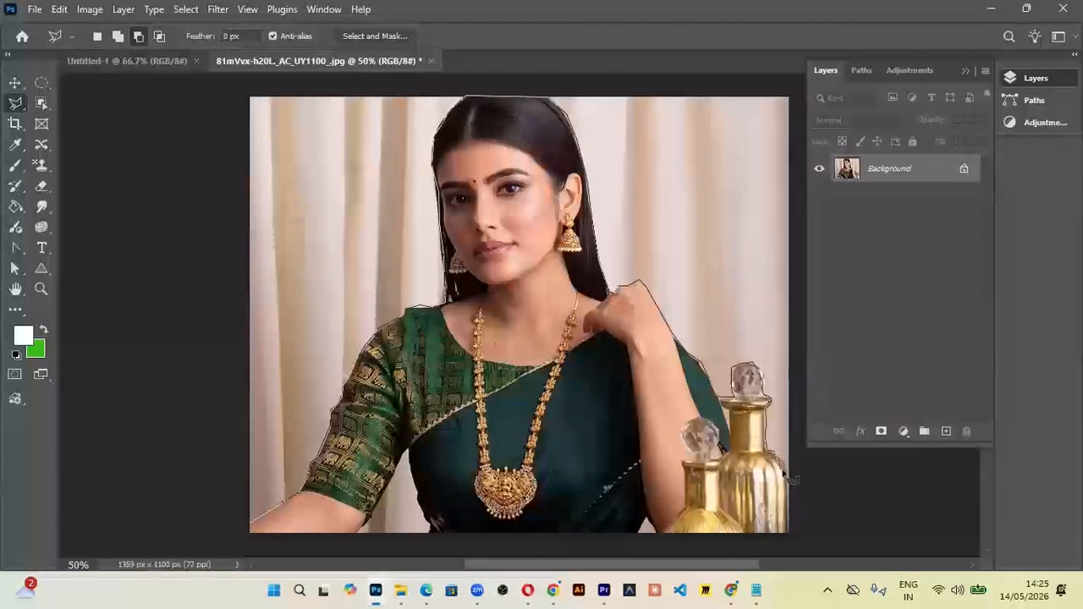
{"action": "left_click", "coordinate": [799, 541]}
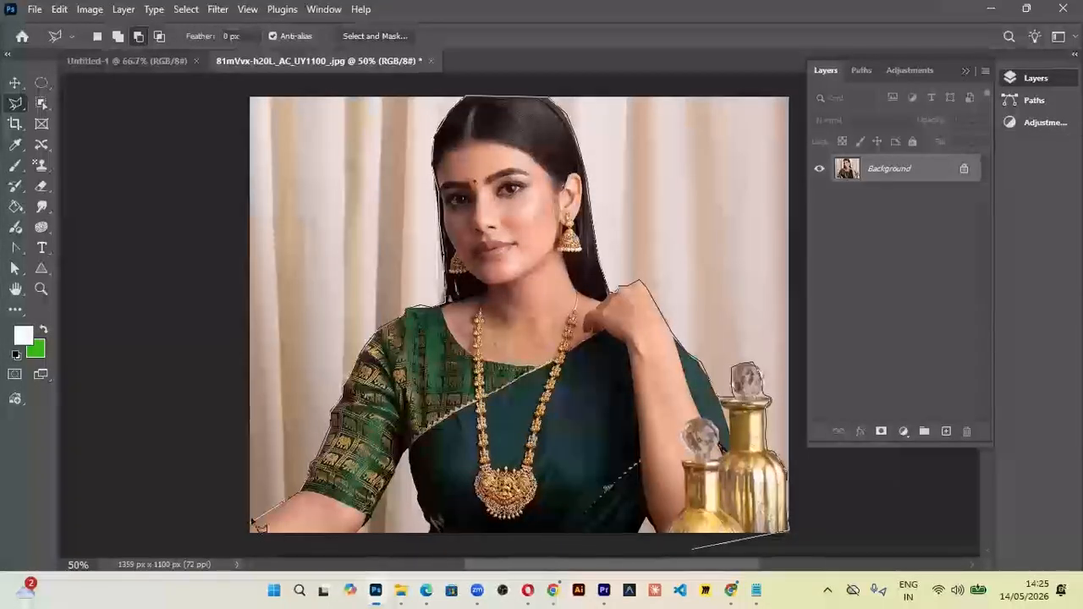
{"action": "scroll", "coordinate": [253, 519], "scroll_direction": "down", "scroll_amount": 1}
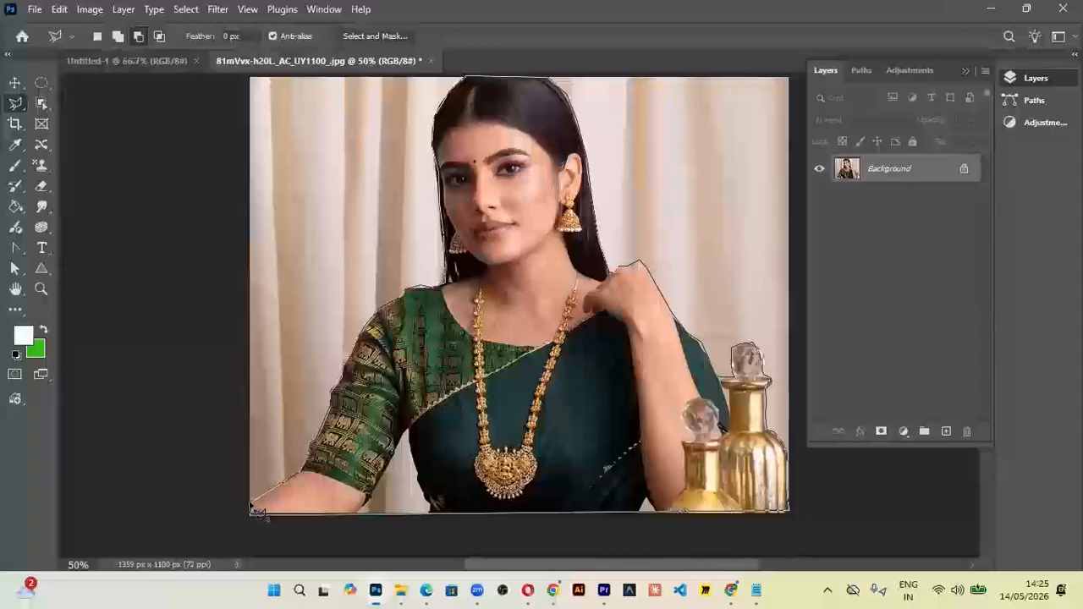
{"action": "left_click", "coordinate": [257, 514]}
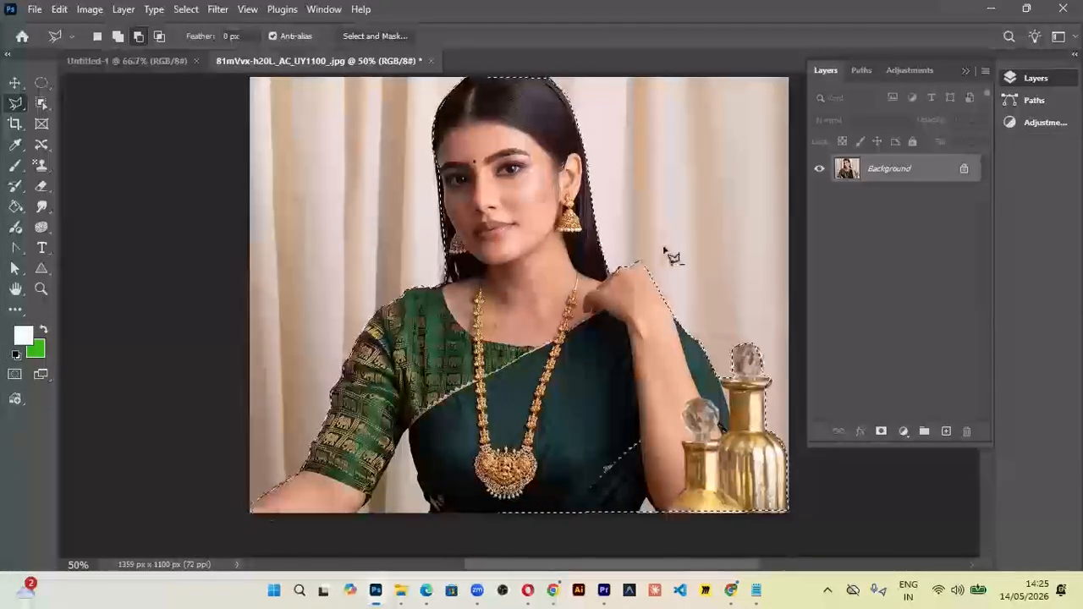
- Copy the selected woman and bottles to a new layer and hide the Background layer
{"action": "scroll", "coordinate": [666, 255], "scroll_direction": "down", "scroll_amount": 1}
{"action": "scroll", "coordinate": [674, 258], "scroll_direction": "down", "scroll_amount": 2}
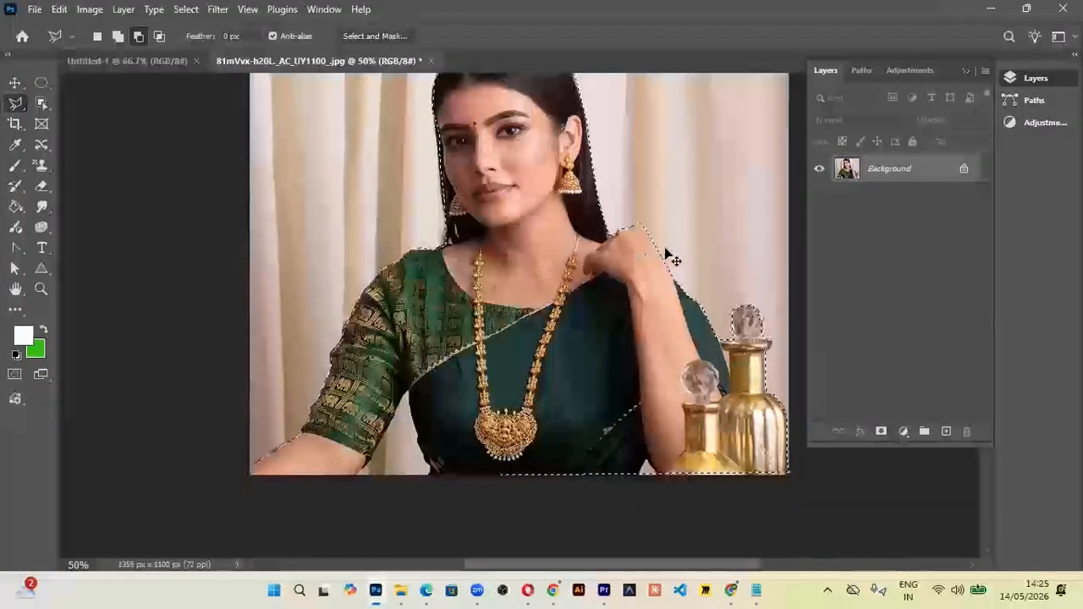
{"action": "key", "text": "ctrl+j"}
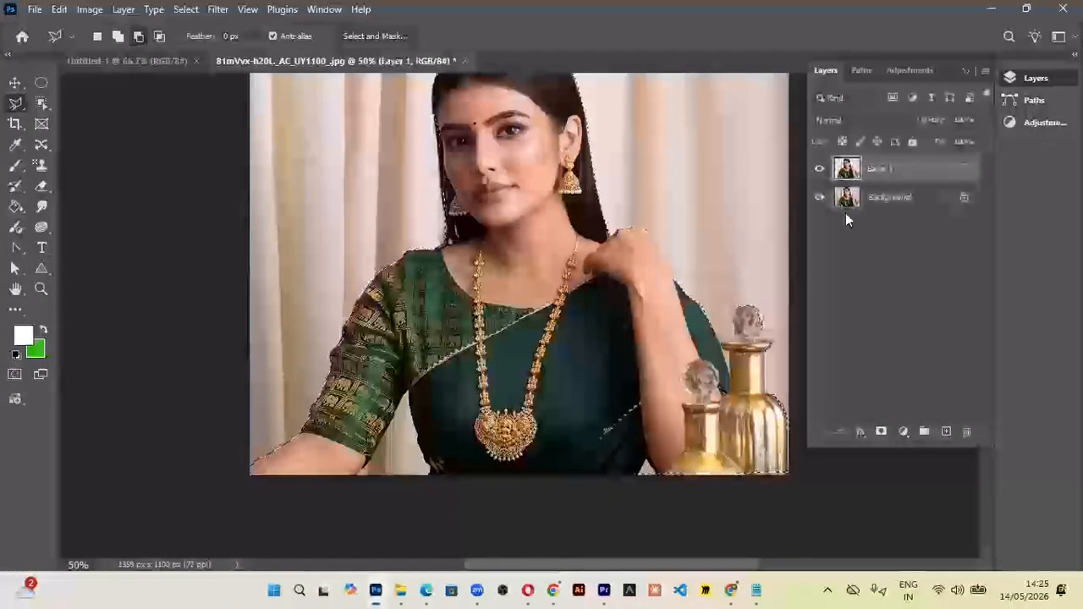
{"action": "left_click", "coordinate": [819, 197]}
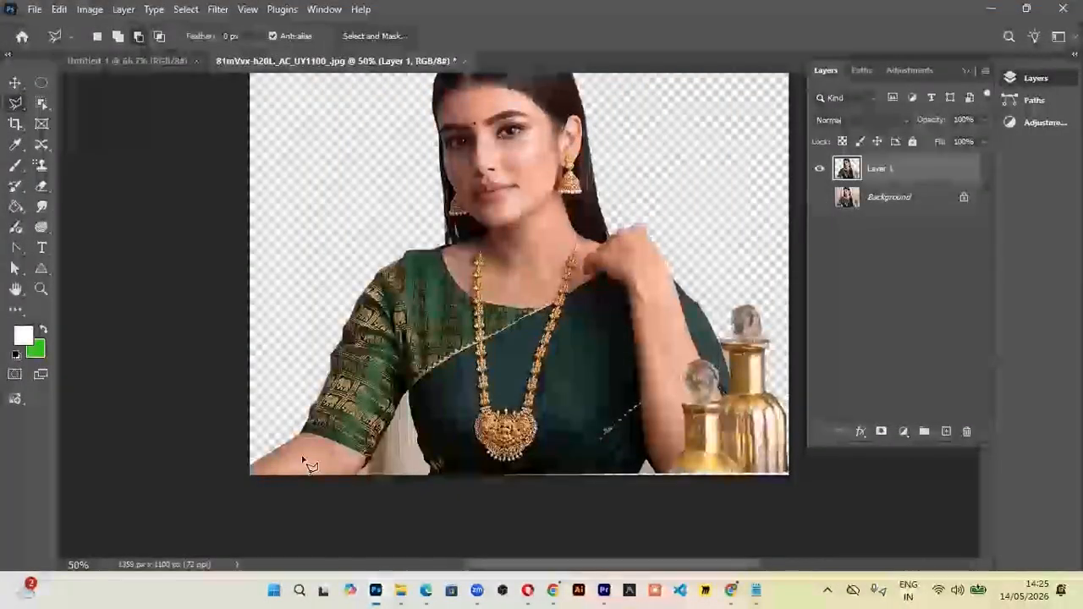
{"action": "scroll", "coordinate": [380, 430], "scroll_direction": "up", "scroll_amount": 4}
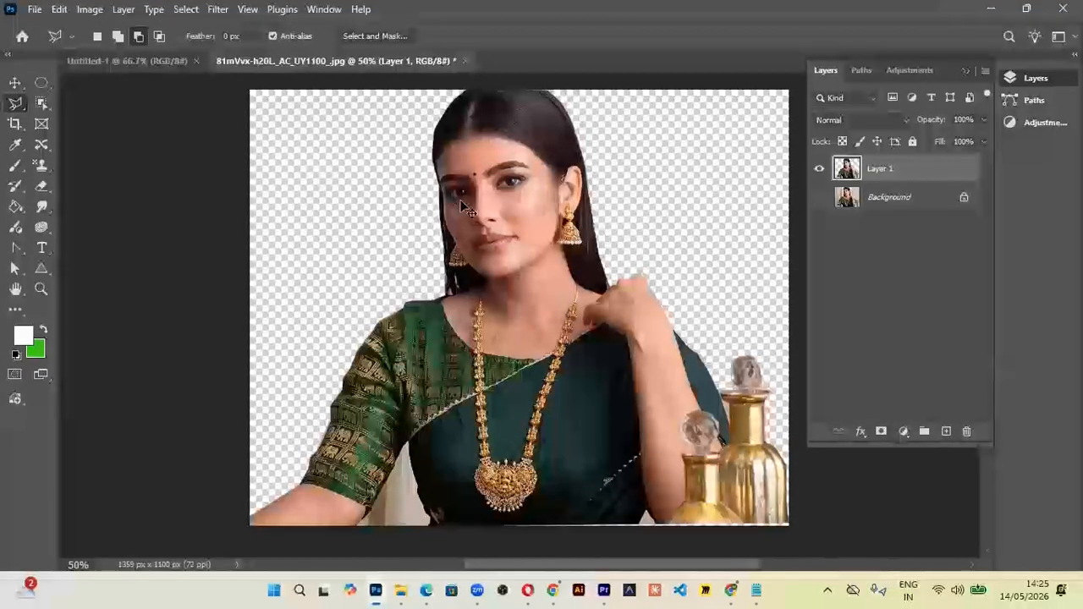
- Undo the hidden Background, the layer copy and the polygonal selection
{"action": "key", "text": "ctrl+z"}
{"action": "key", "text": "ctrl+z"}
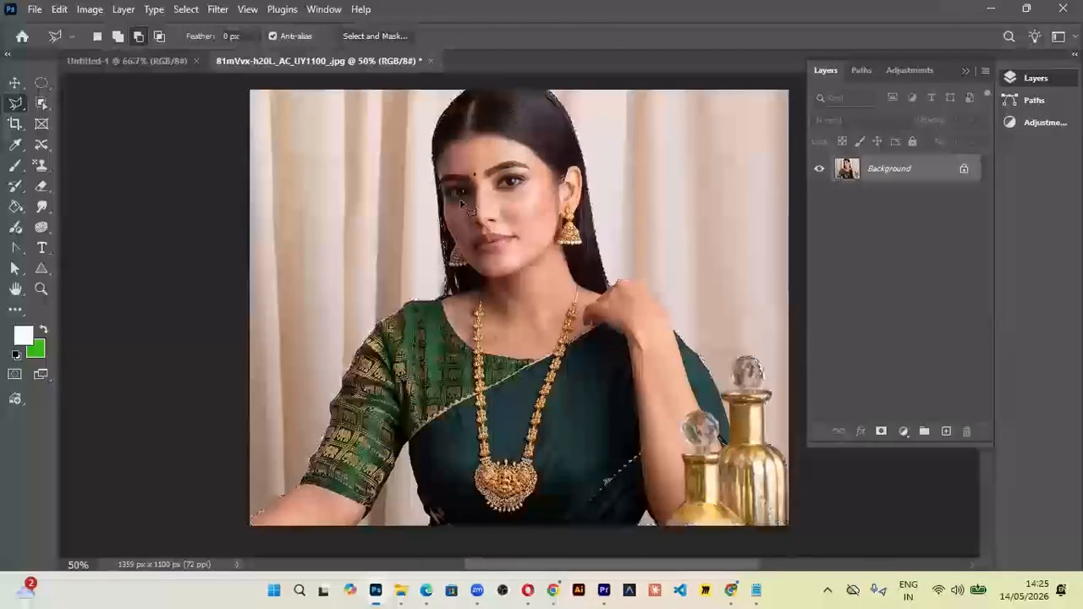
- Start a Magnetic Lasso outline where the woman's shoulder meets the rear bottle and trace it up over her raised hand
{"action": "right_click", "coordinate": [15, 103]}
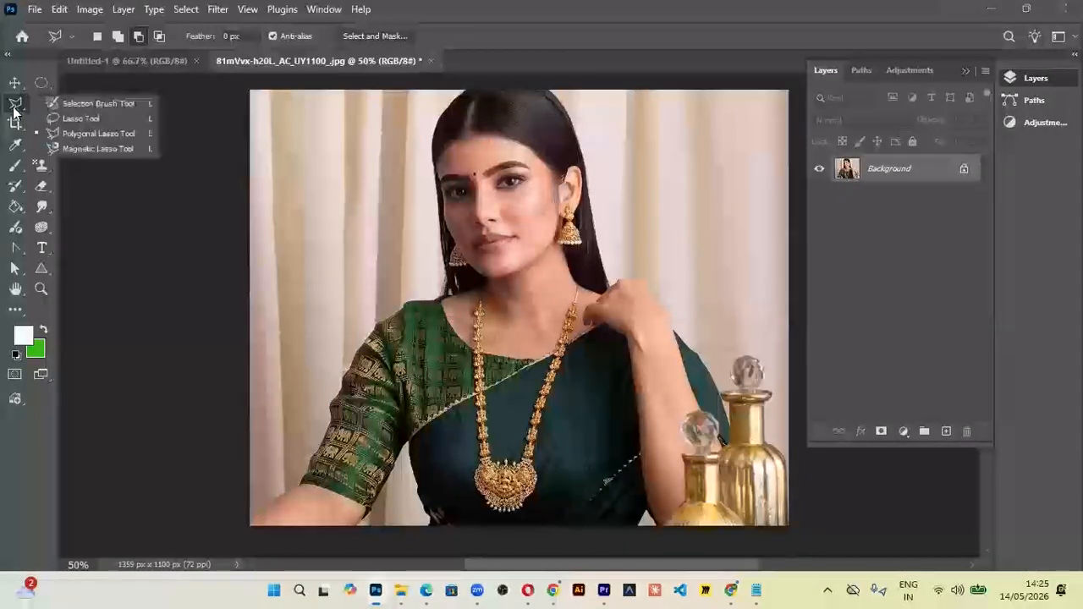
{"action": "left_click", "coordinate": [91, 148]}
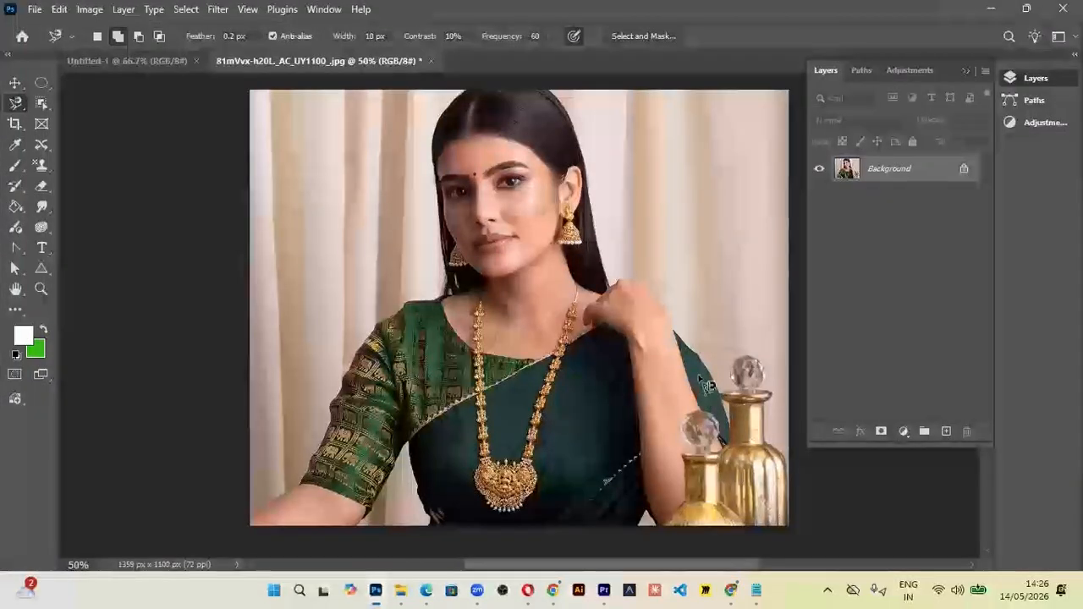
{"action": "key", "text": "ctrl+plus"}
{"action": "left_click_drag", "start_coordinate": [653, 334], "coordinate": [370, 185]}
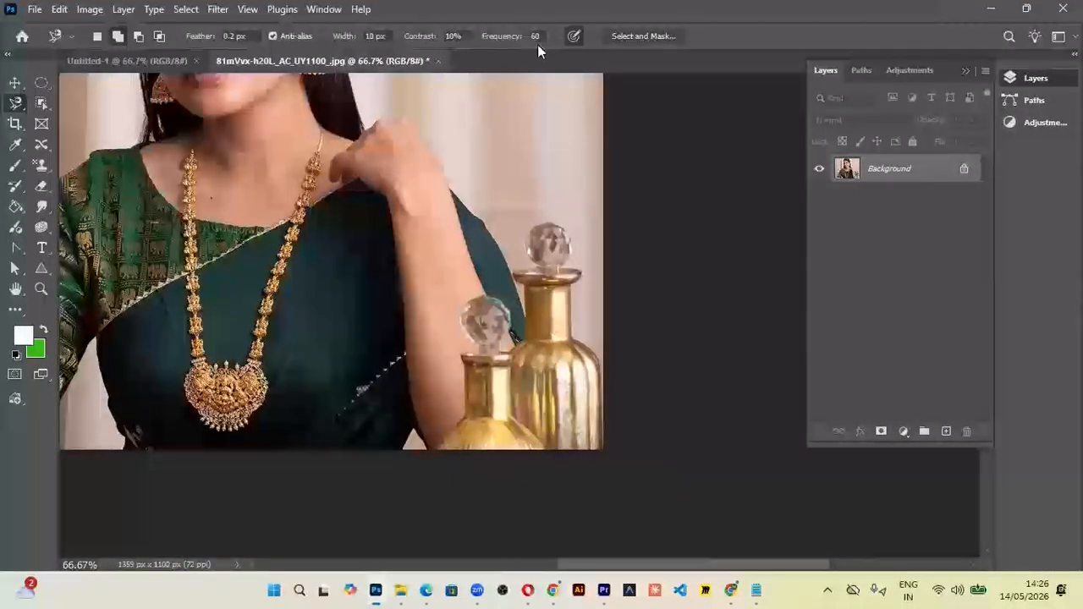
{"action": "left_click", "coordinate": [514, 277]}
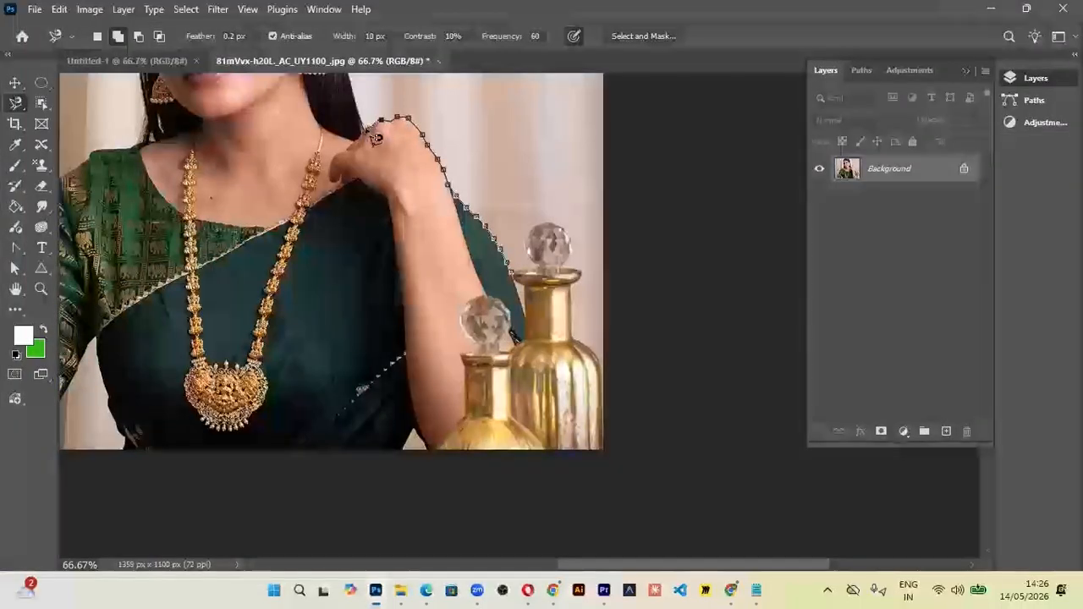
- Continue the Magnetic Lasso outline up the hair beside the hand, over the head and down the opposite side to the shoulder
{"action": "left_click_drag", "start_coordinate": [423, 227], "coordinate": [469, 303]}
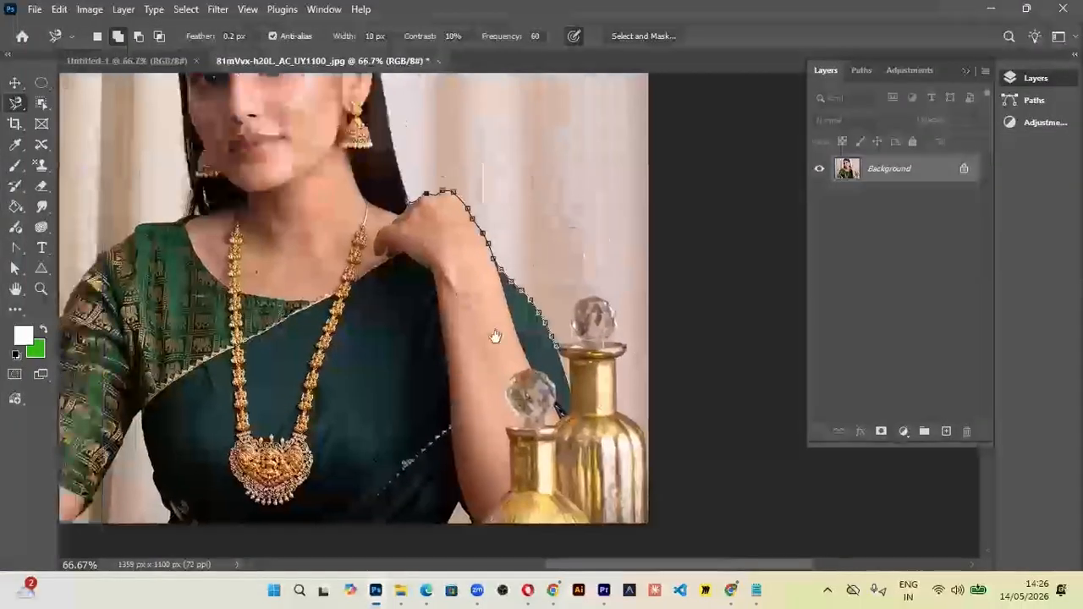
{"action": "left_click_drag", "start_coordinate": [495, 337], "coordinate": [584, 466]}
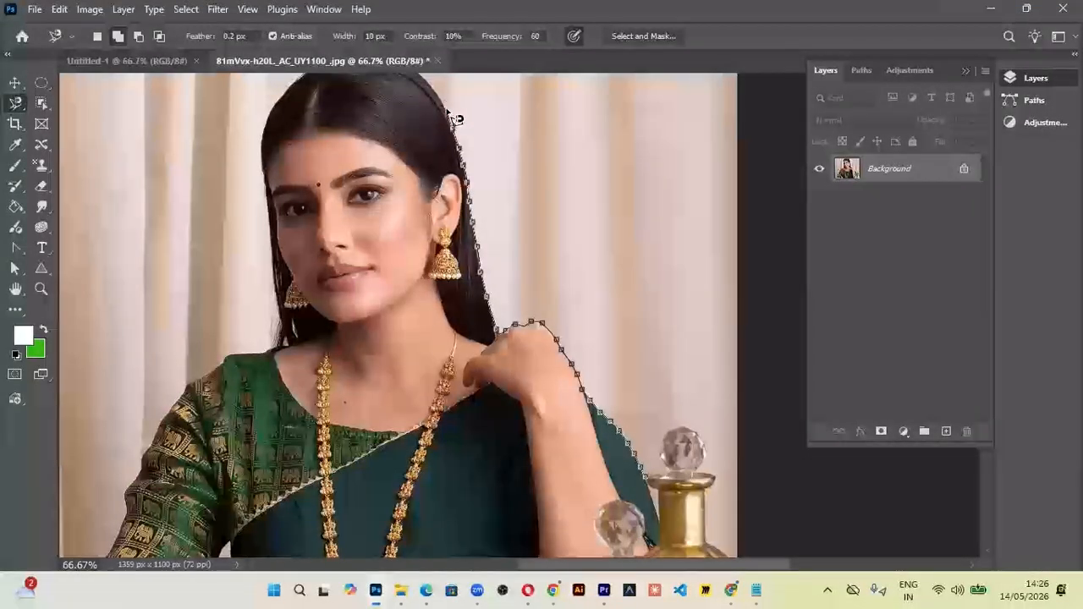
{"action": "left_click_drag", "start_coordinate": [430, 95], "coordinate": [512, 220]}
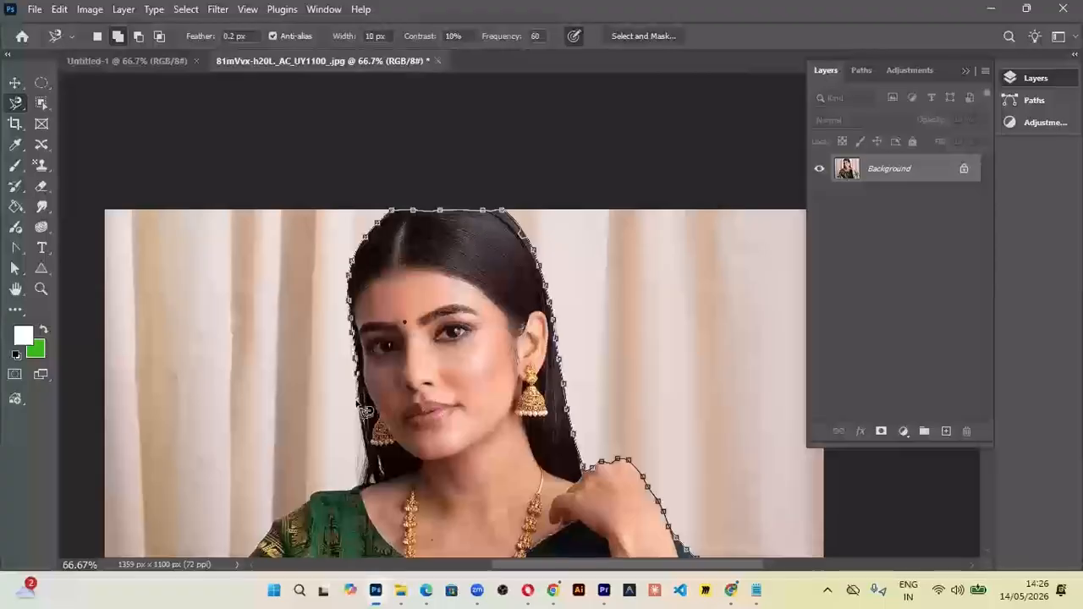
{"action": "left_click_drag", "start_coordinate": [397, 395], "coordinate": [455, 297]}
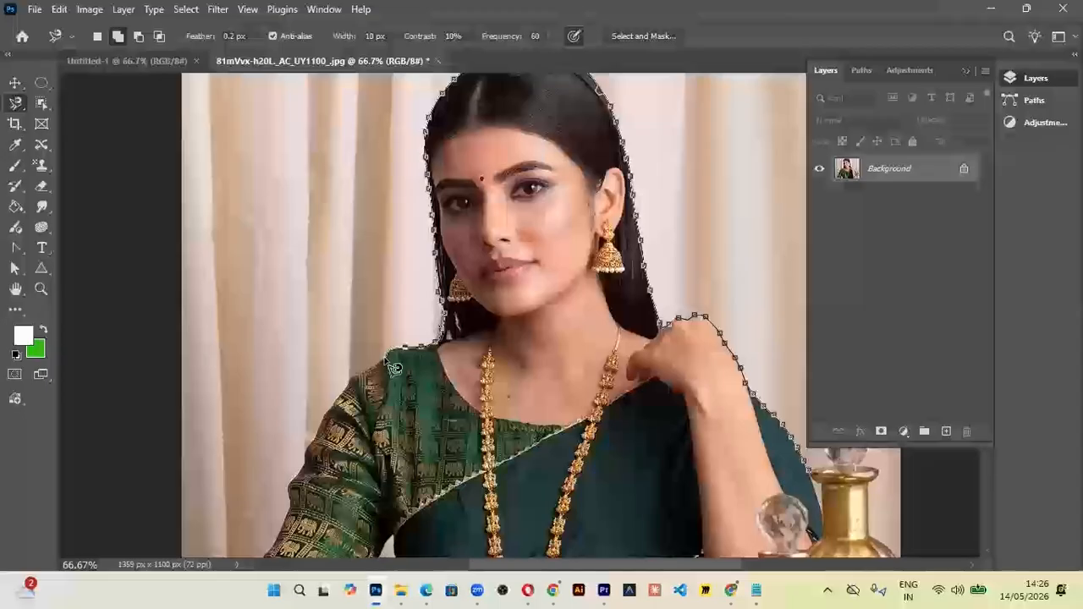
- Trace the Magnetic Lasso outline down the patterned sleeve and forearm to the photo's corner, then around the gap between arm and torso
{"action": "left_click_drag", "start_coordinate": [386, 360], "coordinate": [430, 259]}
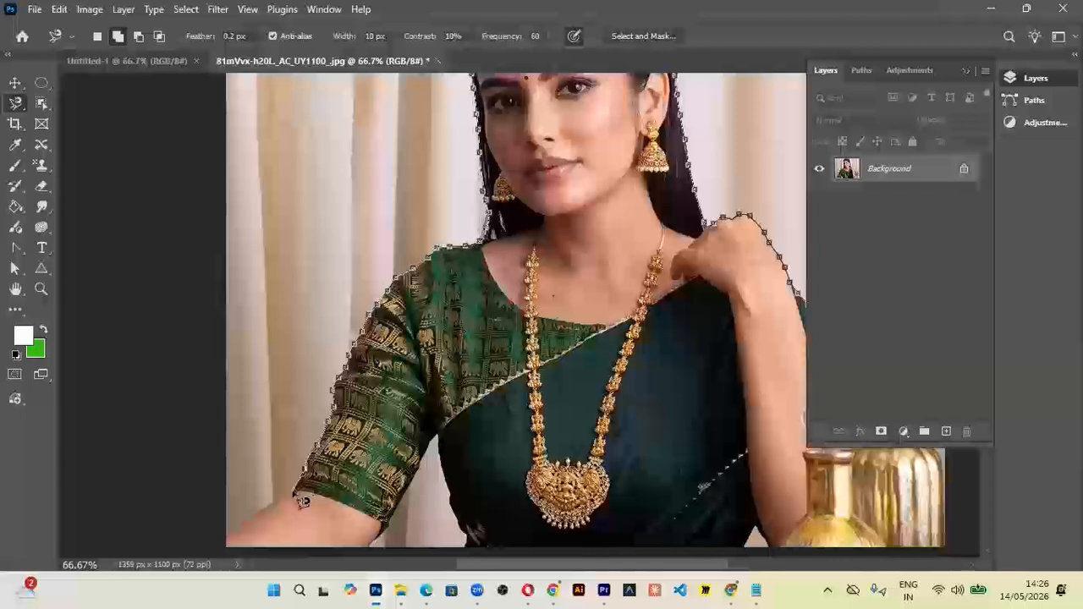
{"action": "left_click_drag", "start_coordinate": [296, 494], "coordinate": [352, 369]}
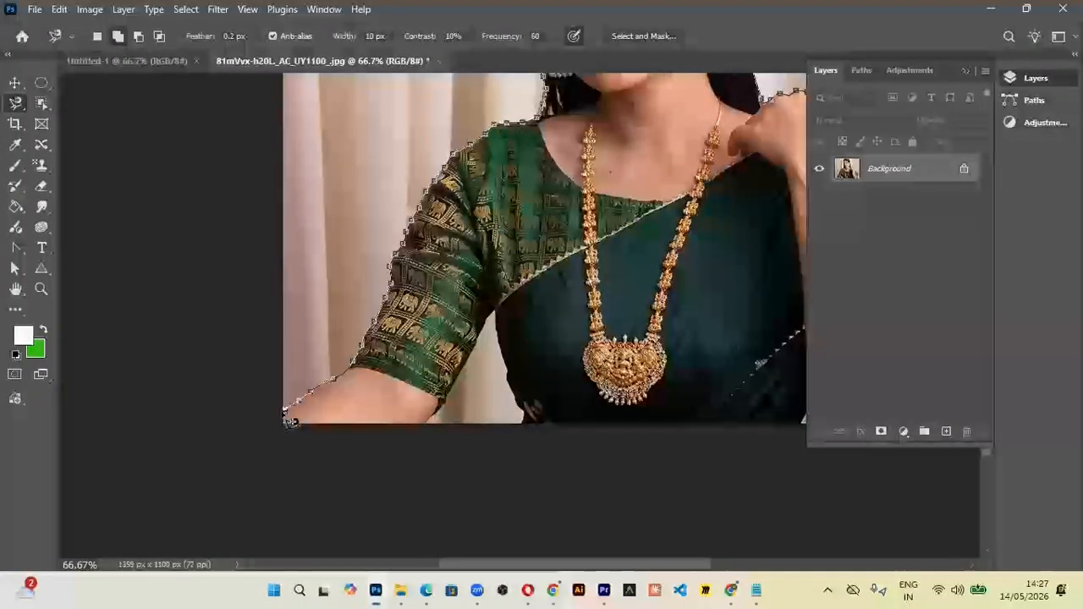
{"action": "left_click_drag", "start_coordinate": [288, 420], "coordinate": [240, 474]}
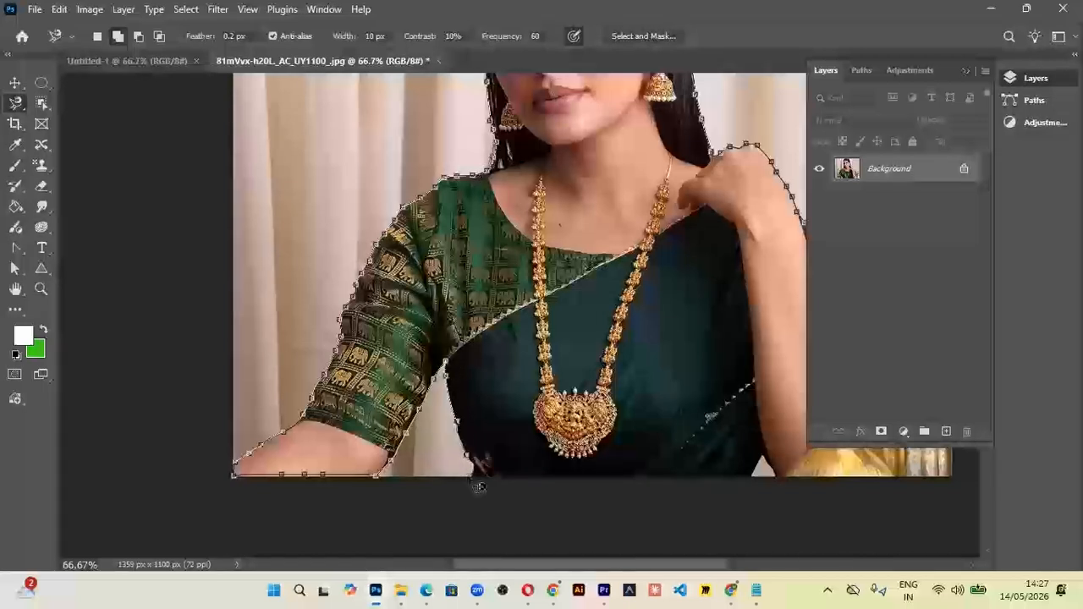
- Continue the Magnetic Lasso outline along the photo's lower edge and around the gold bottles, and close it at the starting point
{"action": "left_click_drag", "start_coordinate": [495, 464], "coordinate": [428, 377]}
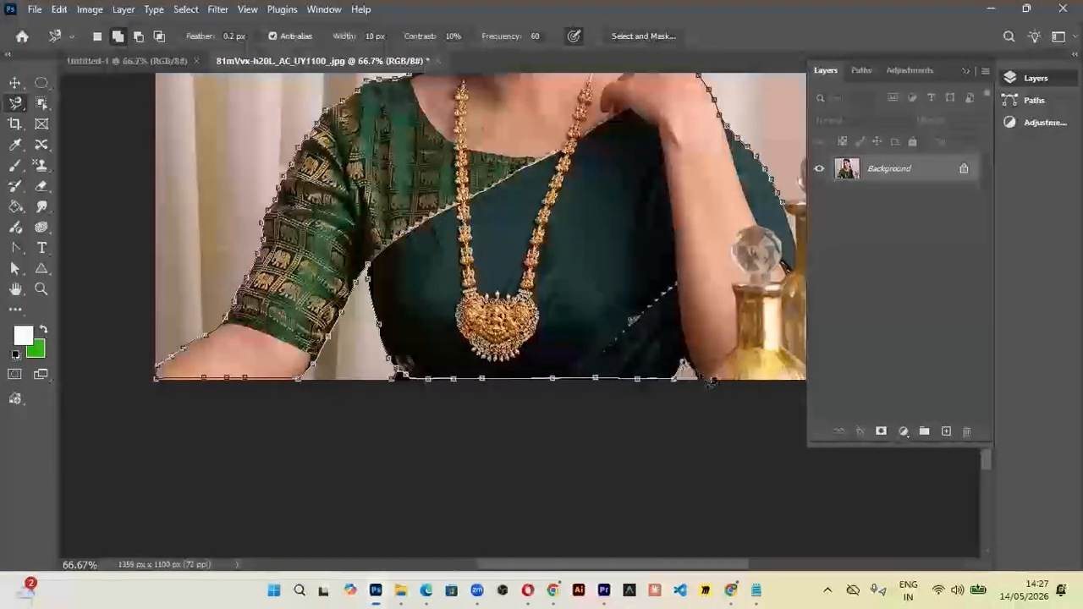
{"action": "left_click_drag", "start_coordinate": [737, 351], "coordinate": [604, 363]}
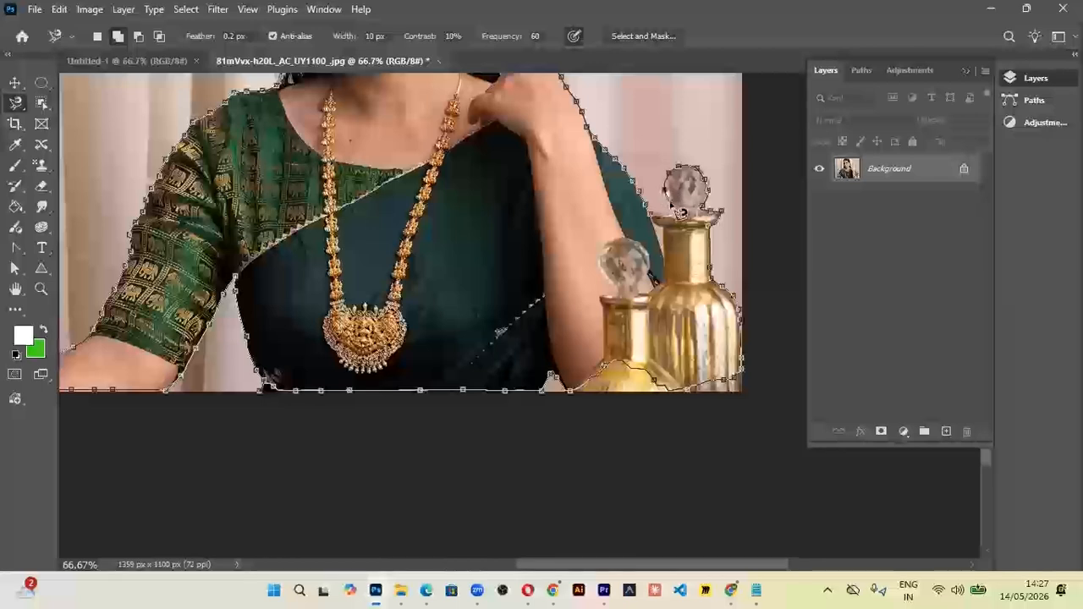
{"action": "left_click", "coordinate": [651, 214]}
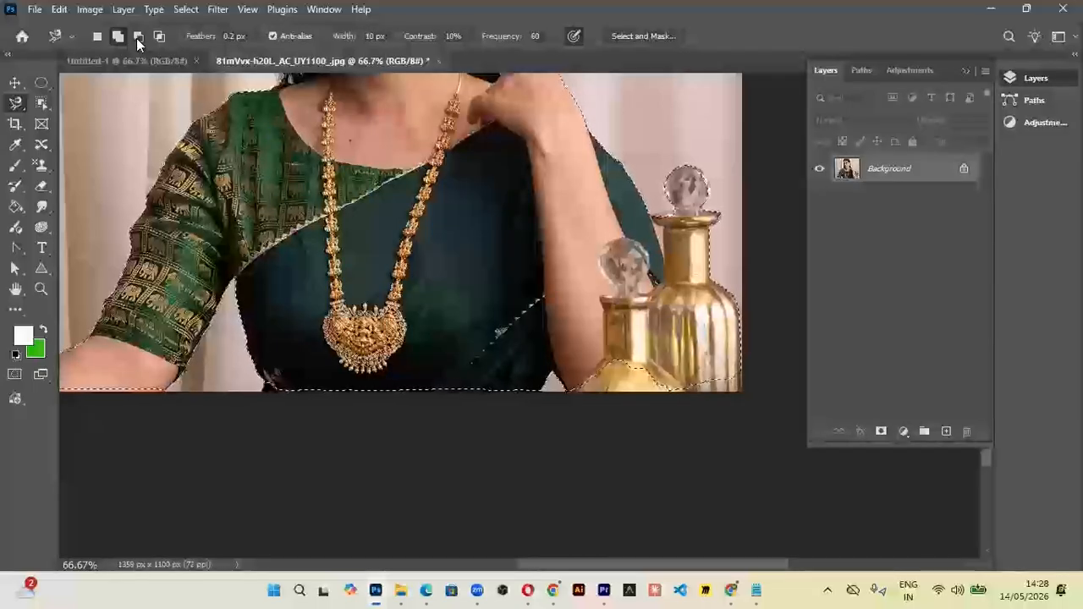
- Add a rectangular marquee area along the lower edge of the dress to the selection
{"action": "left_click", "coordinate": [42, 82]}
{"action": "right_click", "coordinate": [41, 82]}
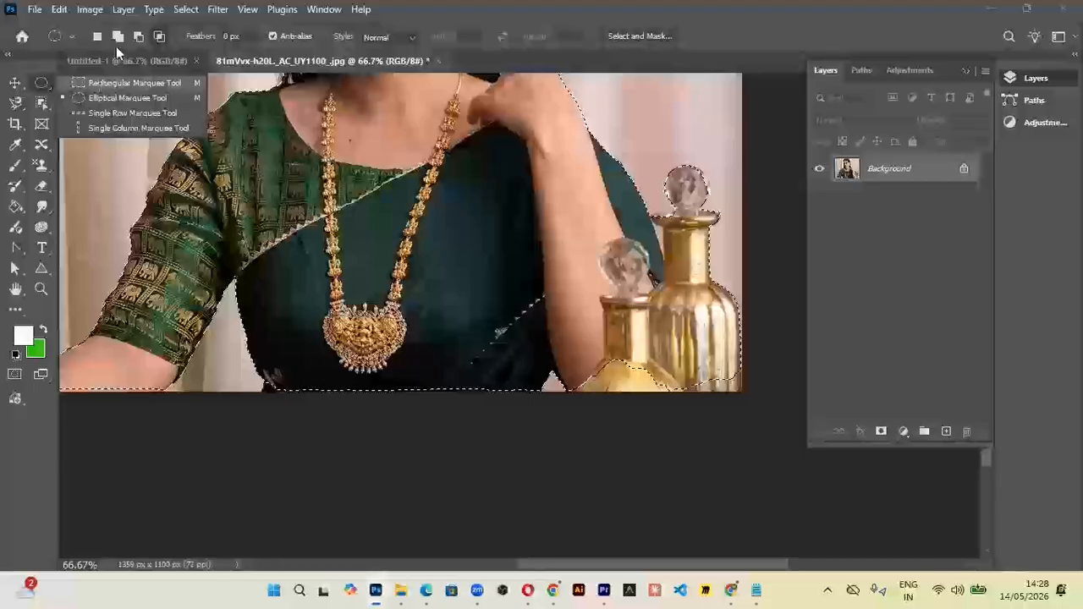
{"action": "left_click", "coordinate": [127, 82]}
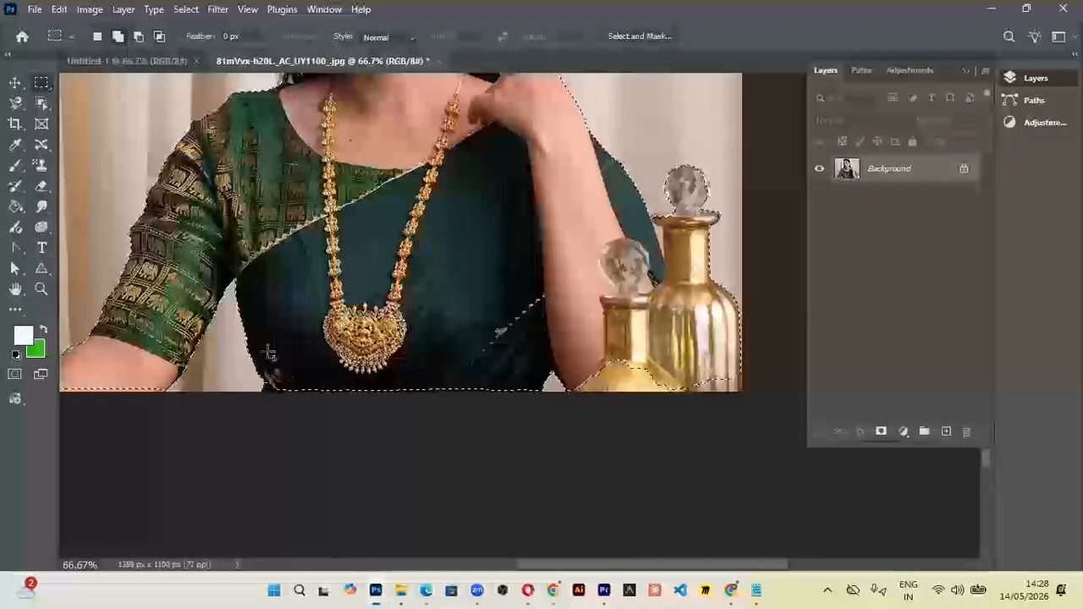
{"action": "left_click_drag", "start_coordinate": [268, 353], "coordinate": [366, 382]}
{"action": "left_click_drag", "start_coordinate": [511, 402], "coordinate": [538, 406]}
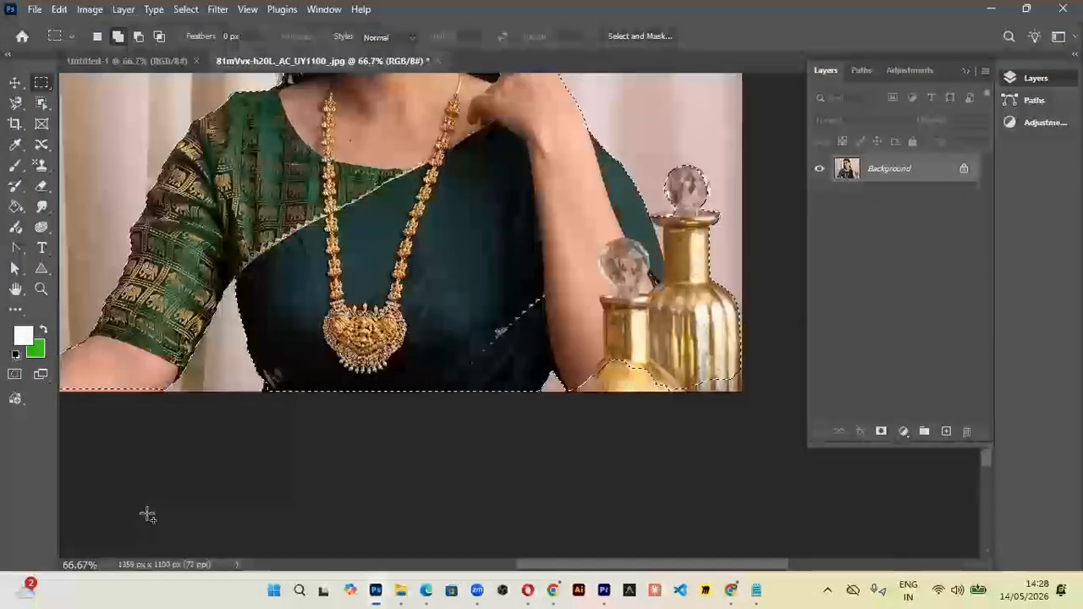
- Add the missed base of the gold bottles to the selection with a rectangular marquee area
{"action": "left_click", "coordinate": [17, 104]}
{"action": "left_click", "coordinate": [85, 136]}
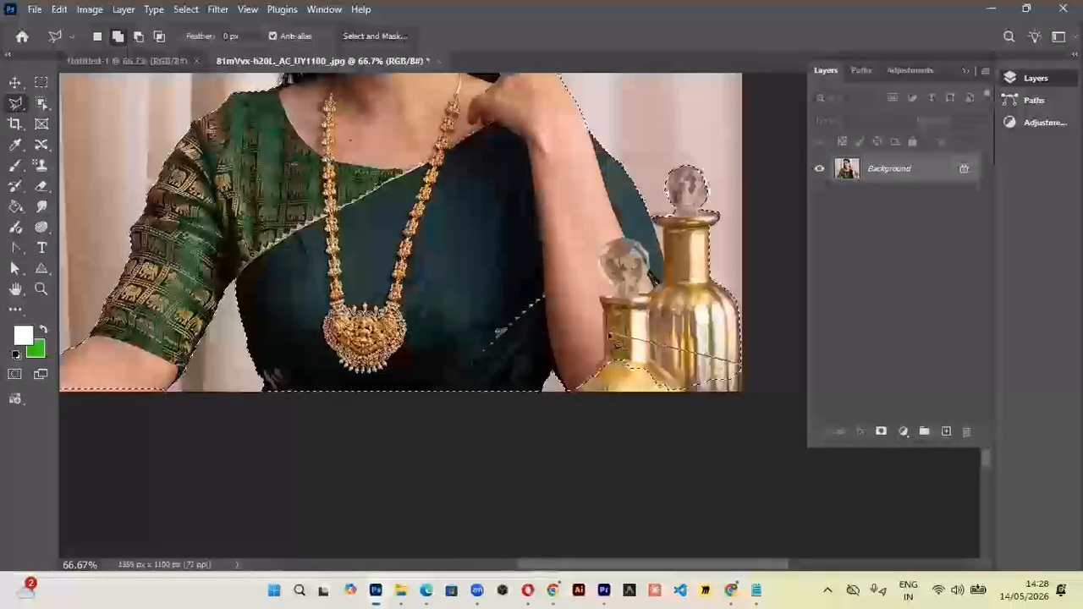
{"action": "left_click", "coordinate": [42, 85]}
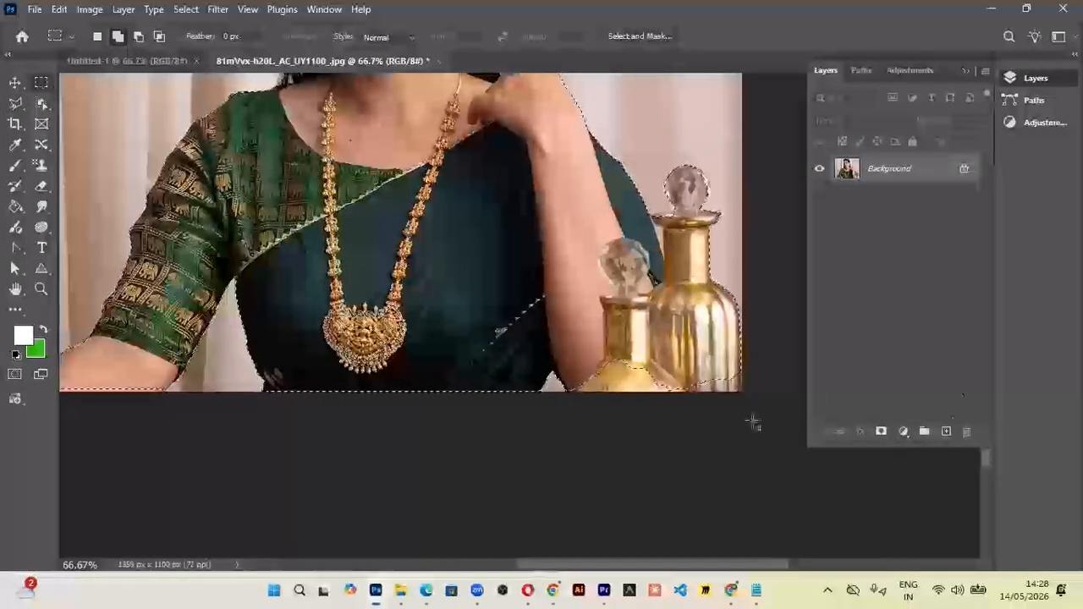
{"action": "left_click_drag", "start_coordinate": [566, 354], "coordinate": [738, 415]}
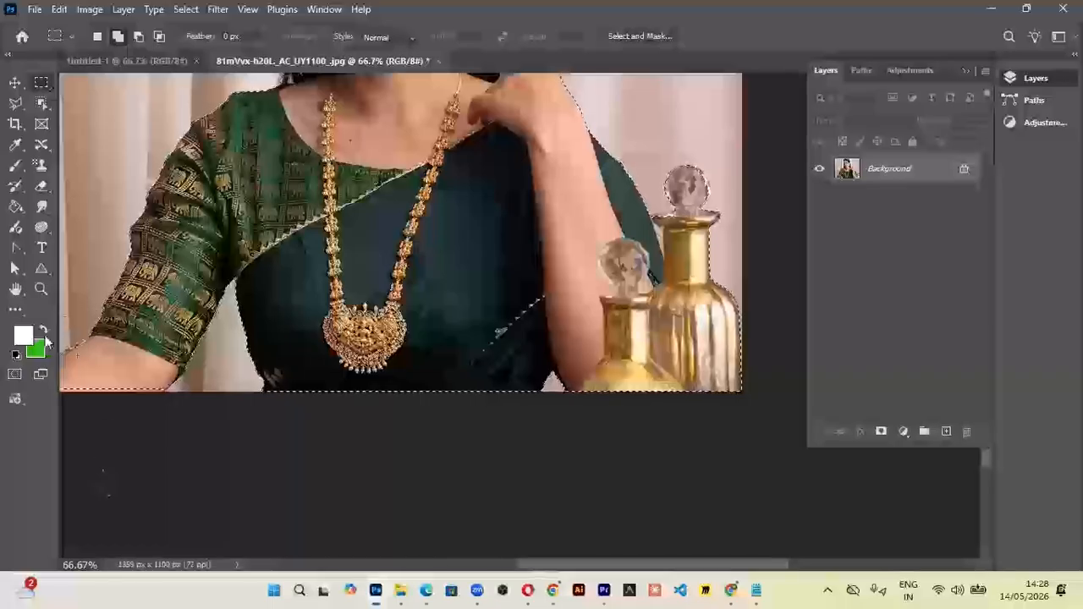
- Copy the Magnetic Lasso selection to a new layer and hide the Background layer to show the cutout
{"action": "left_click_drag", "start_coordinate": [257, 422], "coordinate": [292, 315]}
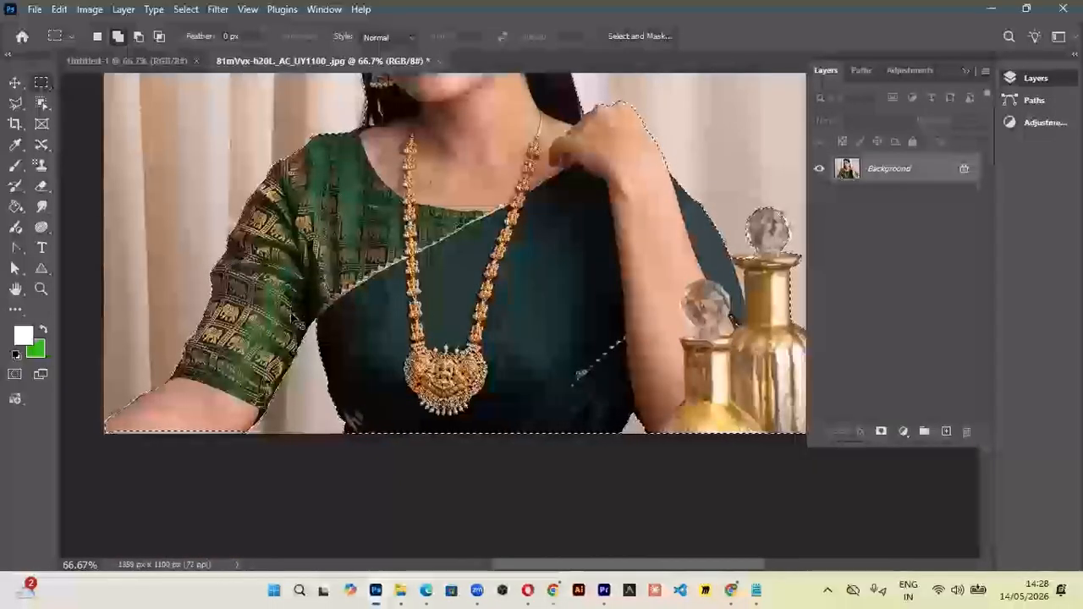
{"action": "key", "text": "ctrl+j"}
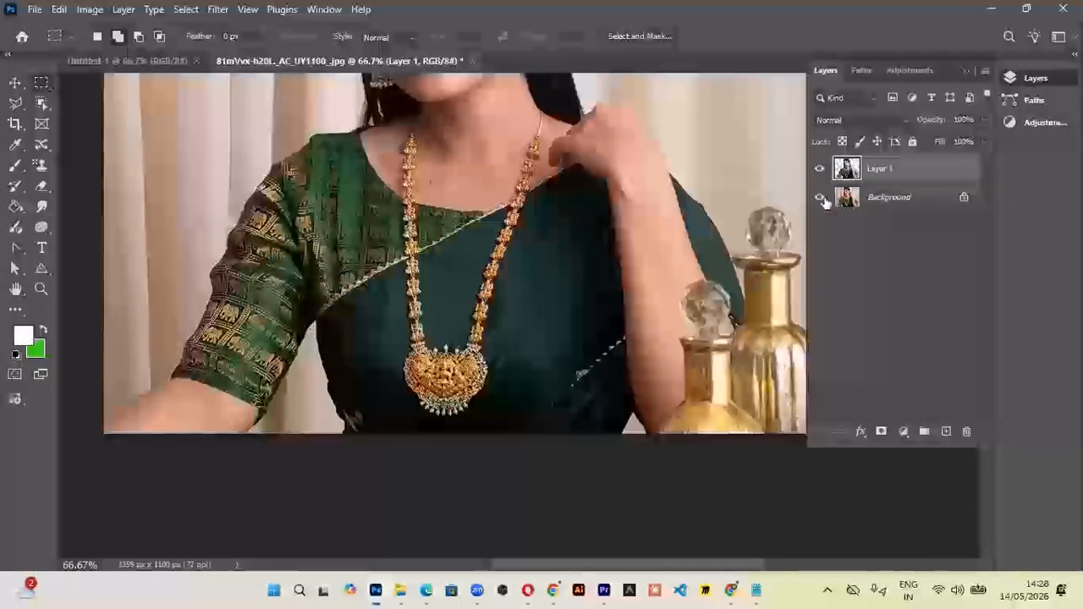
{"action": "left_click", "coordinate": [818, 197]}
{"action": "key", "text": "ctrl+minus"}
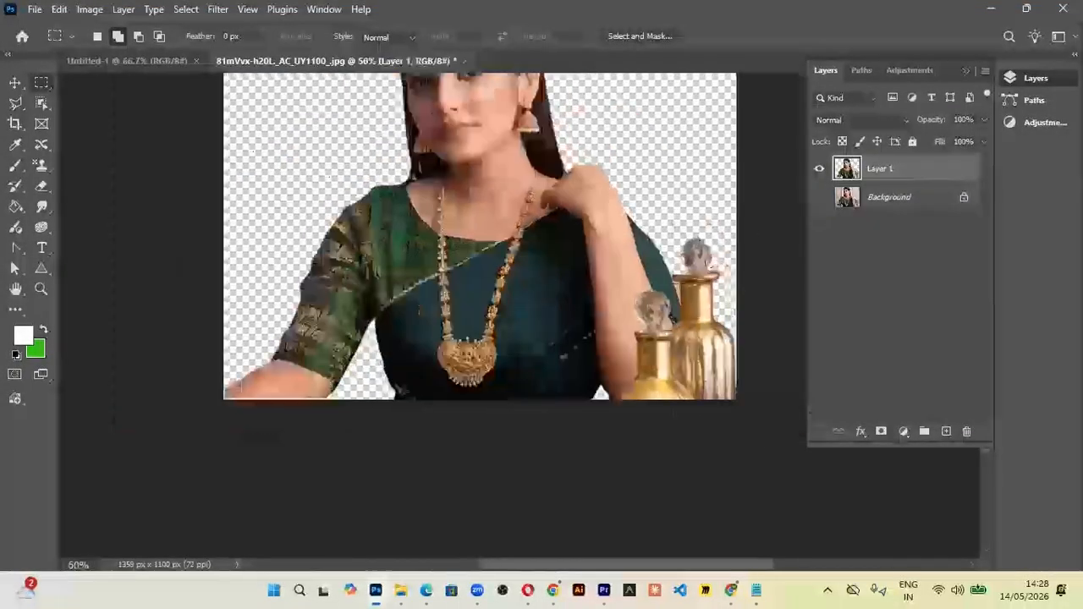
{"action": "key", "text": "ctrl+minus"}
{"action": "scroll", "coordinate": [603, 311], "scroll_direction": "up", "scroll_amount": 1}
{"action": "scroll", "coordinate": [603, 312], "scroll_direction": "up", "scroll_amount": 1}
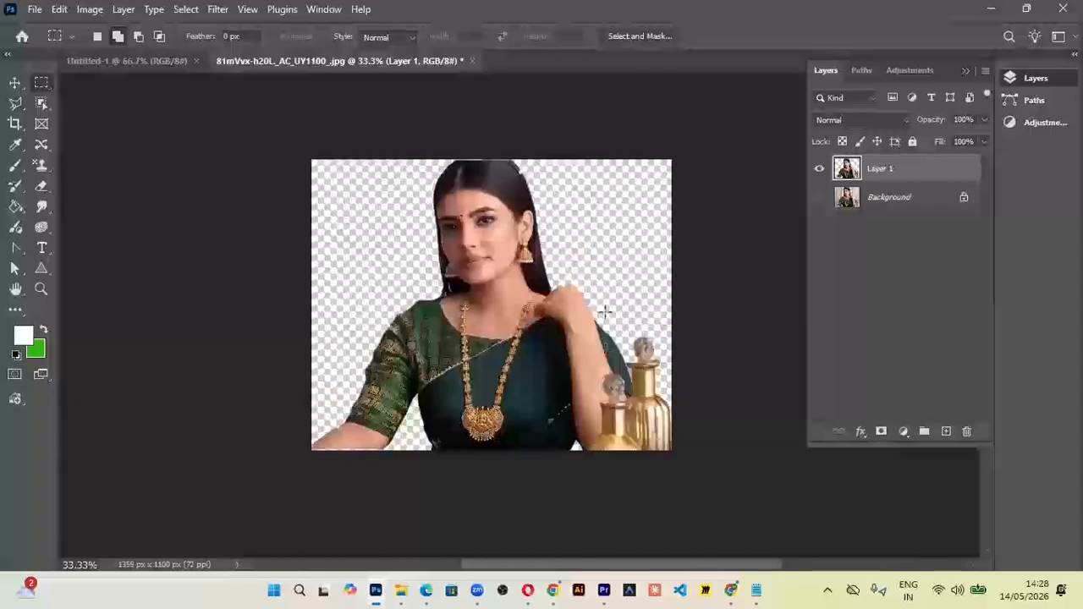
{"action": "left_click", "coordinate": [14, 83]}
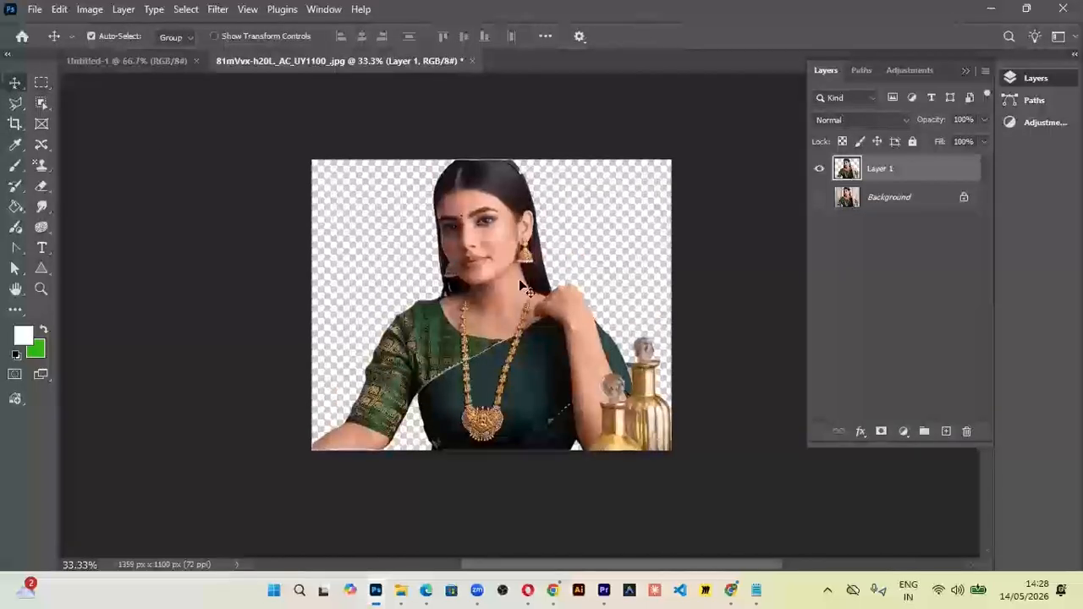
{"action": "left_click", "coordinate": [15, 102]}
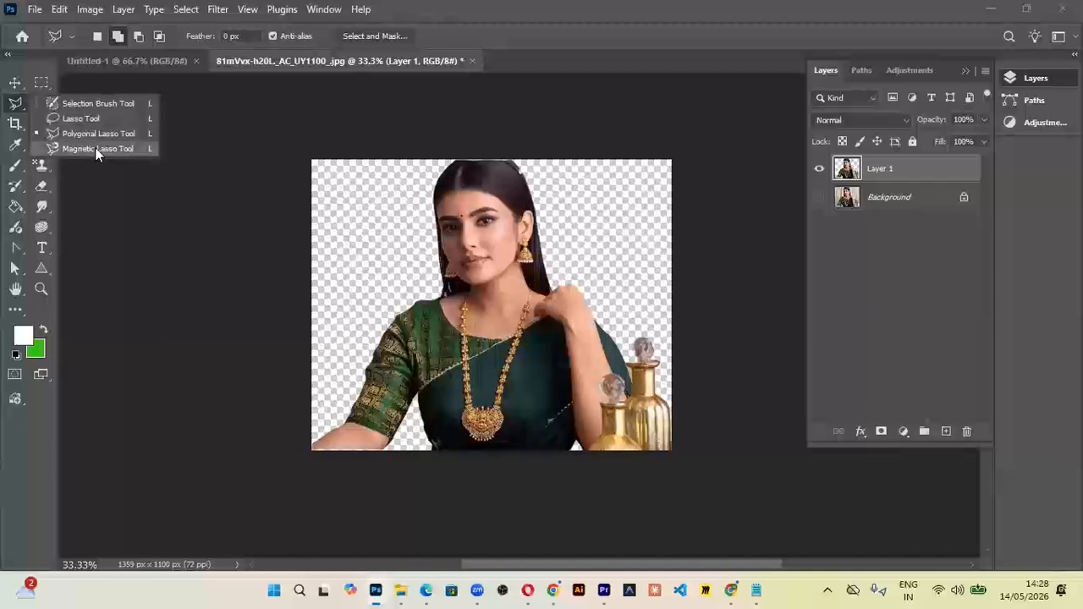
- Set the Magnetic Lasso frequency to 10, hide Layer 1 and show the Background layer
{"action": "left_click", "coordinate": [94, 148]}
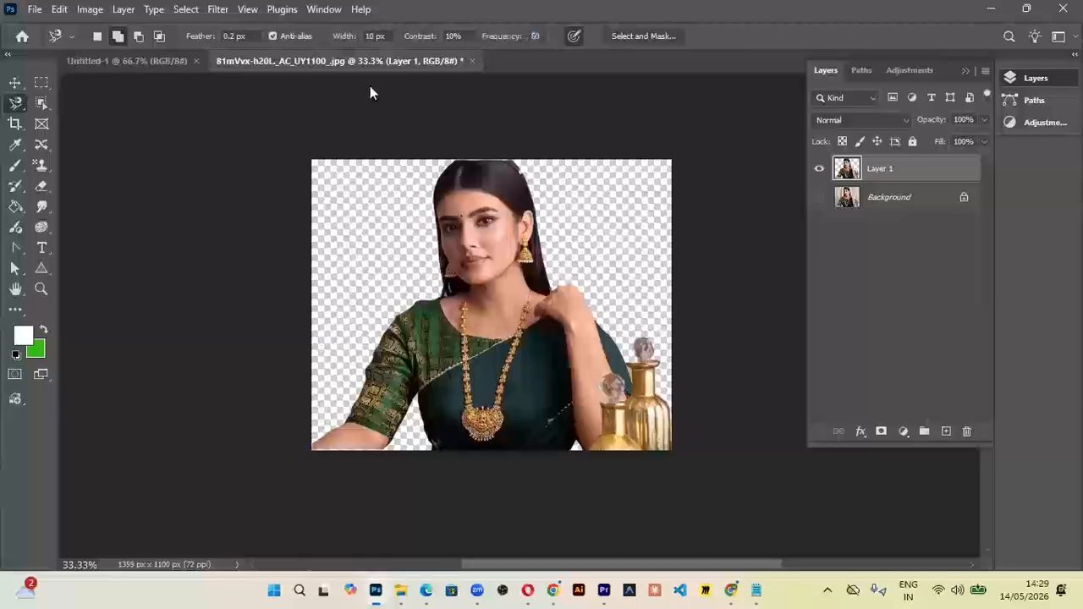
{"action": "type", "text": "15"}
{"action": "left_click", "coordinate": [818, 168]}
{"action": "left_click", "coordinate": [820, 197]}
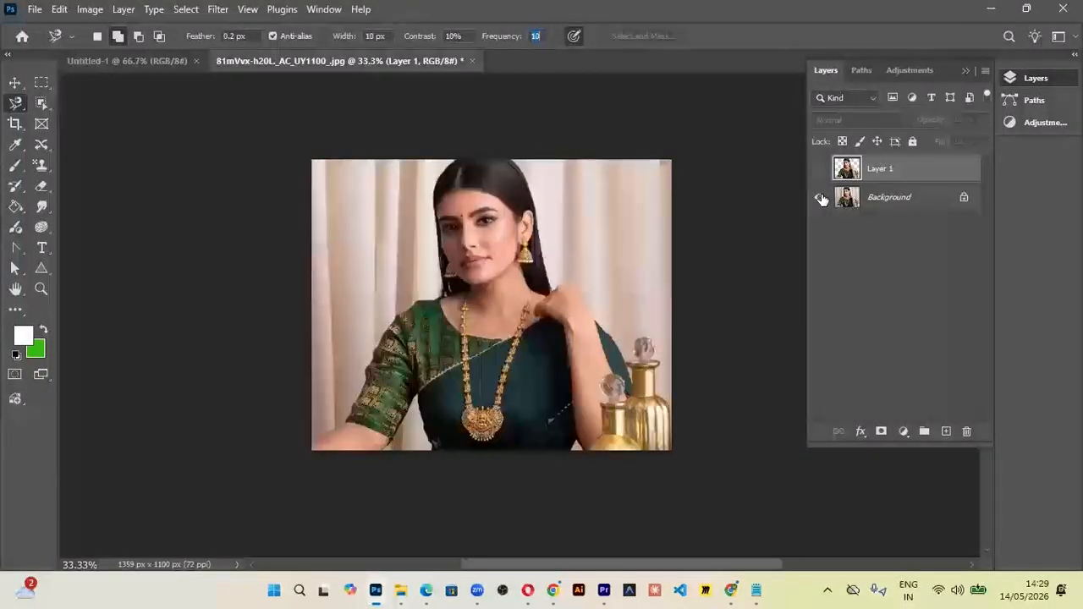
- Try a Magnetic Lasso outline at frequency 10 up the woman's sleeve and hair, and discard it
{"action": "right_click", "coordinate": [15, 103]}
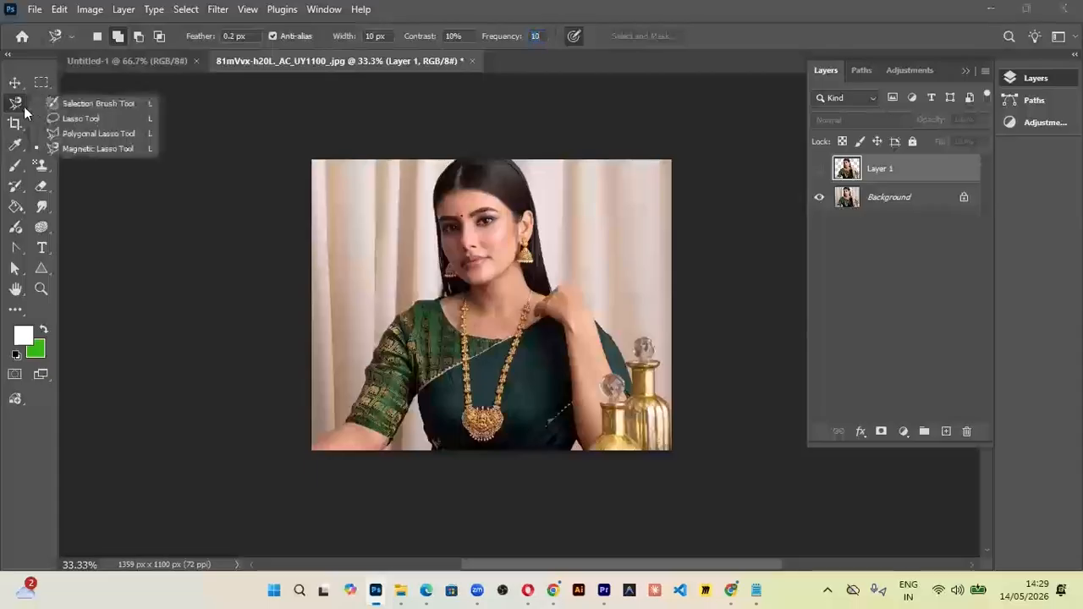
{"action": "left_click", "coordinate": [70, 148]}
{"action": "left_click", "coordinate": [312, 445]}
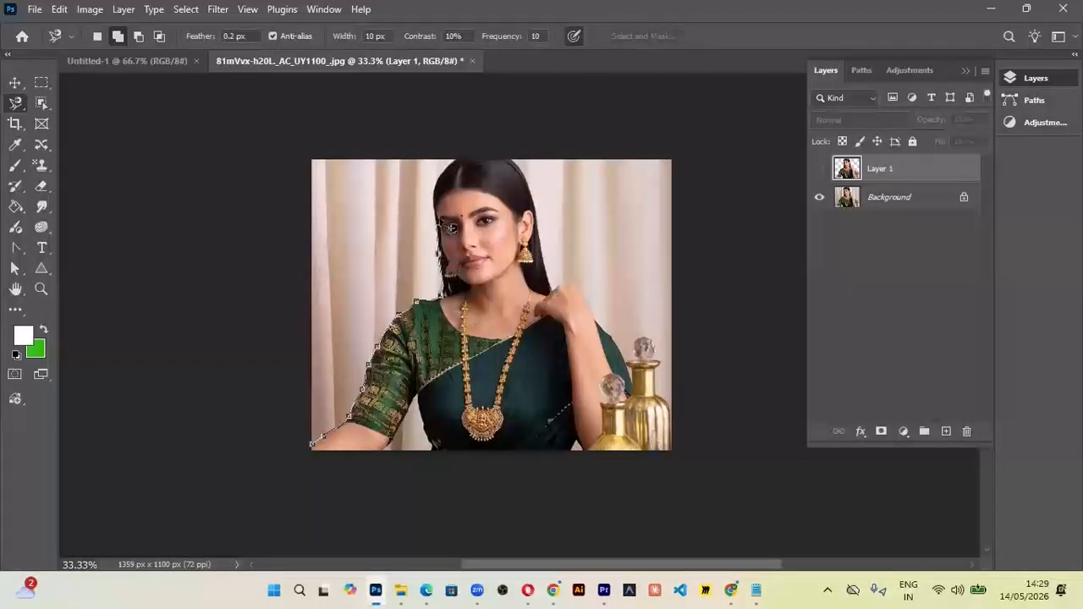
{"action": "key", "text": "Escape"}
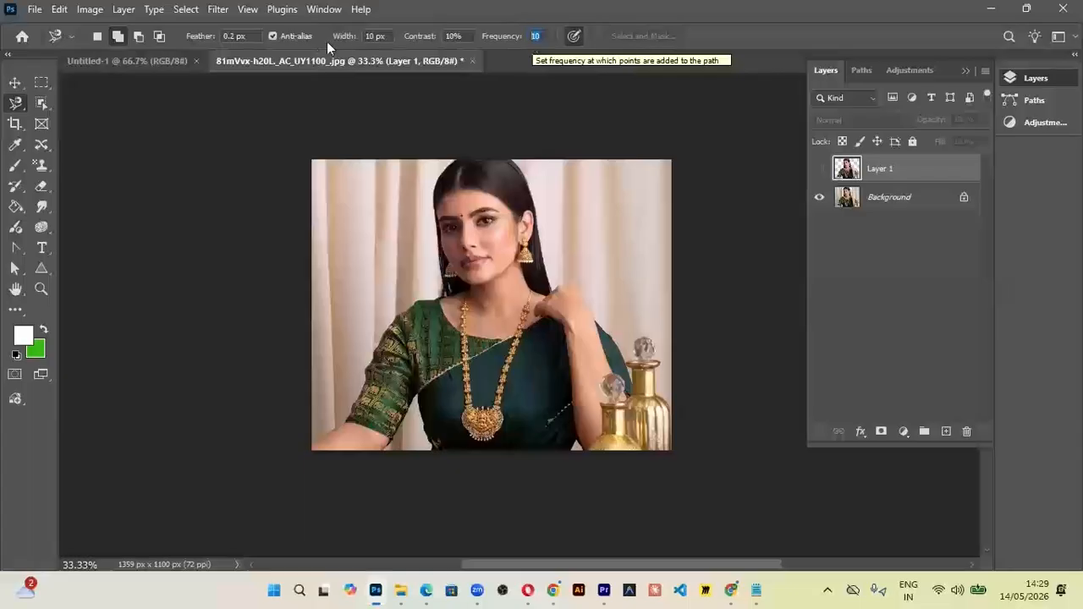
- In the Untitled-1 document, marquee a rectangle near the canvas centre, fill it with the green background colour and deselect
{"action": "left_click", "coordinate": [104, 60]}
{"action": "left_click", "coordinate": [38, 88]}
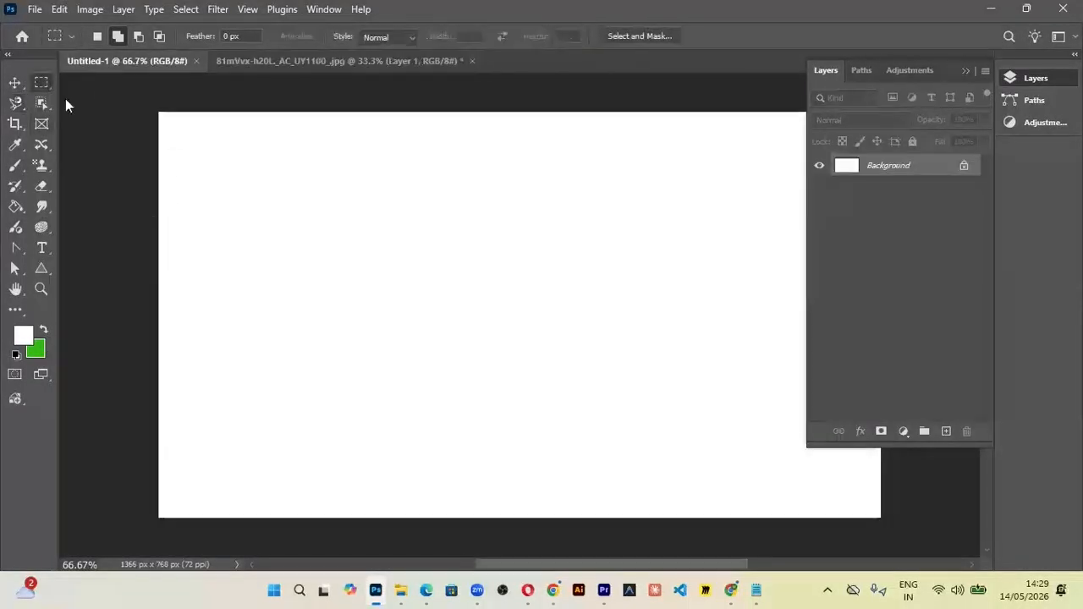
{"action": "left_click_drag", "start_coordinate": [374, 234], "coordinate": [614, 386]}
{"action": "key", "text": "ctrl+BackSpace"}
{"action": "key", "text": "ctrl+d"}
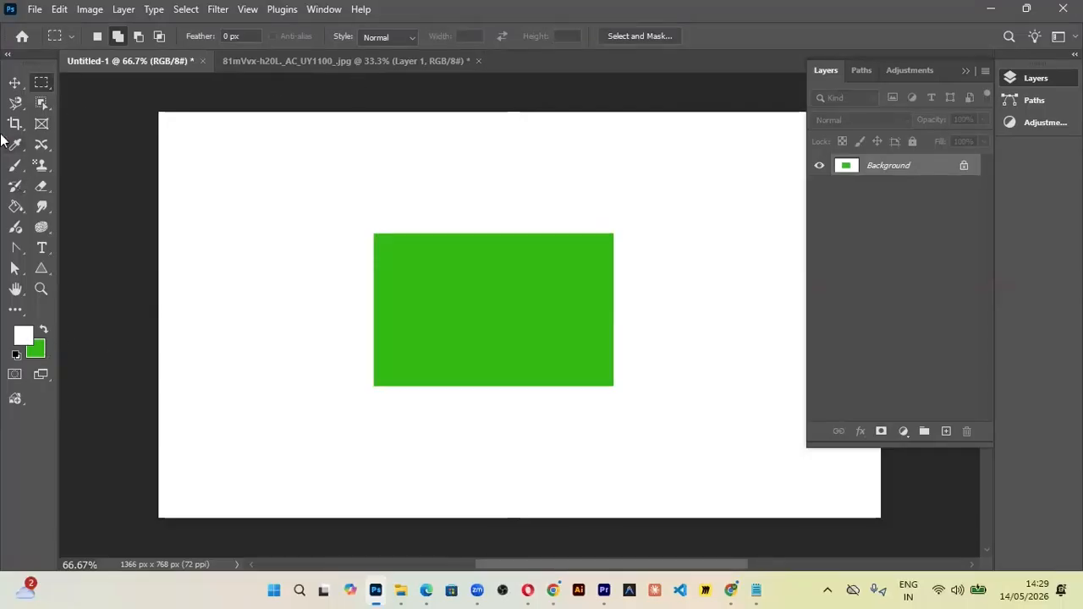
- Trace the green rectangle's edges with the Magnetic Lasso at frequency 2 and close the selection
{"action": "left_click", "coordinate": [15, 103]}
{"action": "left_click", "coordinate": [80, 145]}
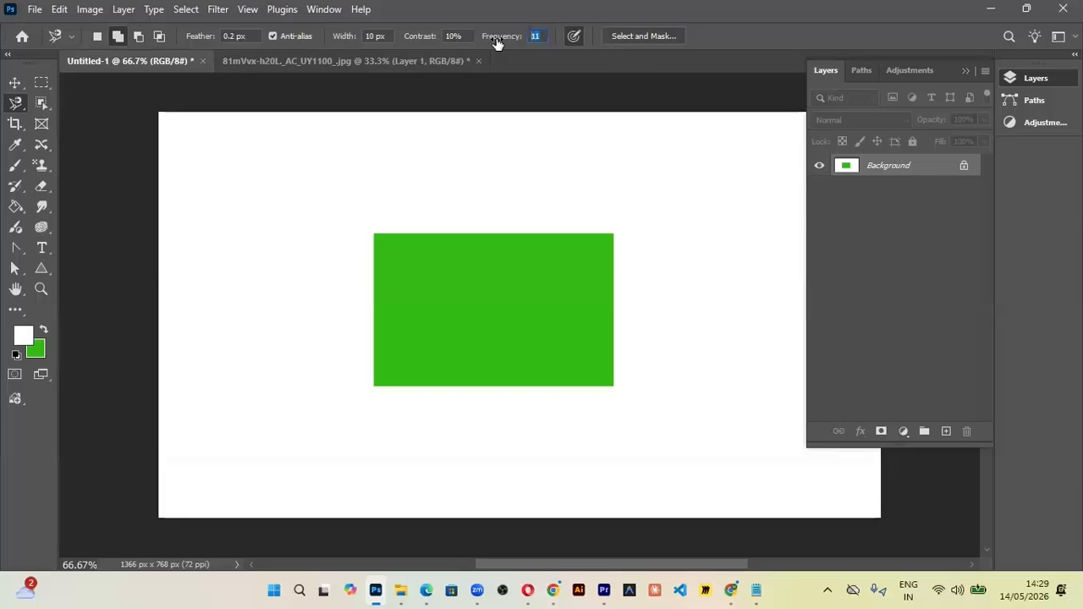
{"action": "left_click", "coordinate": [373, 382]}
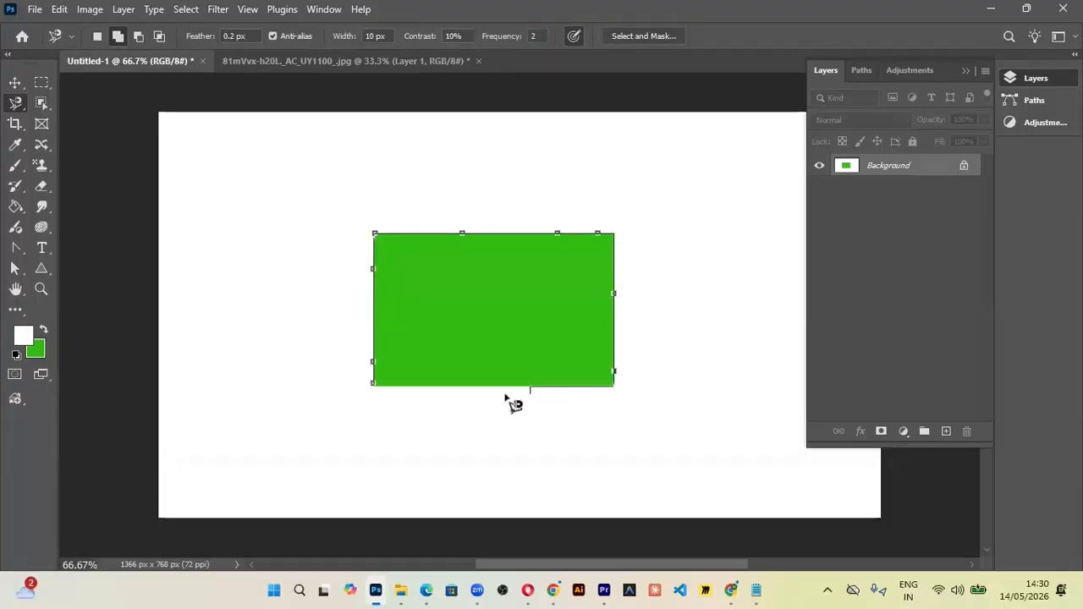
{"action": "left_click", "coordinate": [374, 385]}
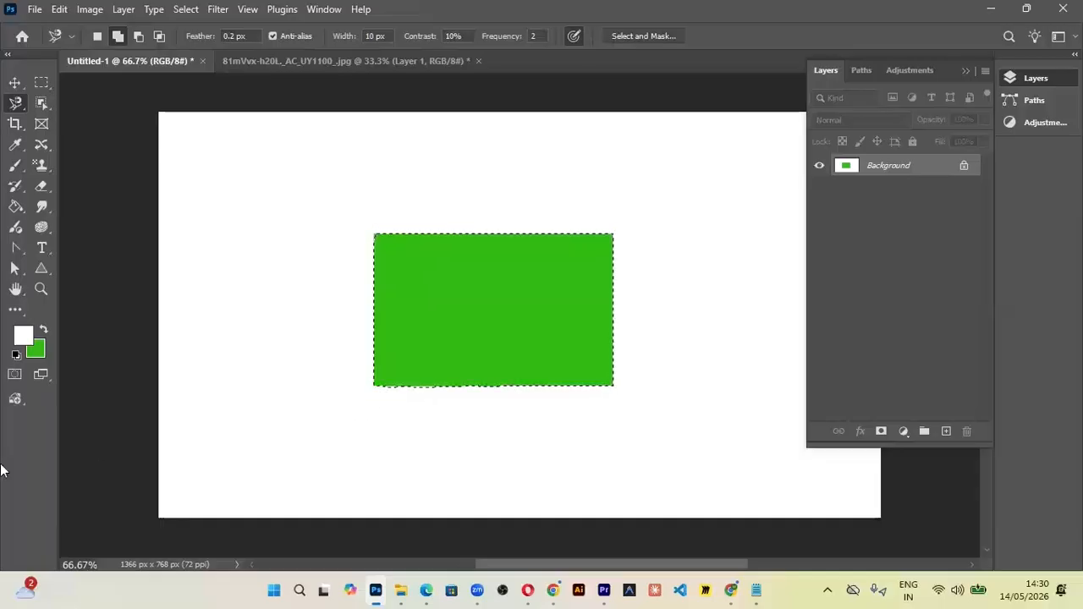
- Try a Magnetic Lasso outline on the plain curtain beside the woman in the portrait photo, and discard it
{"action": "left_click", "coordinate": [298, 61]}
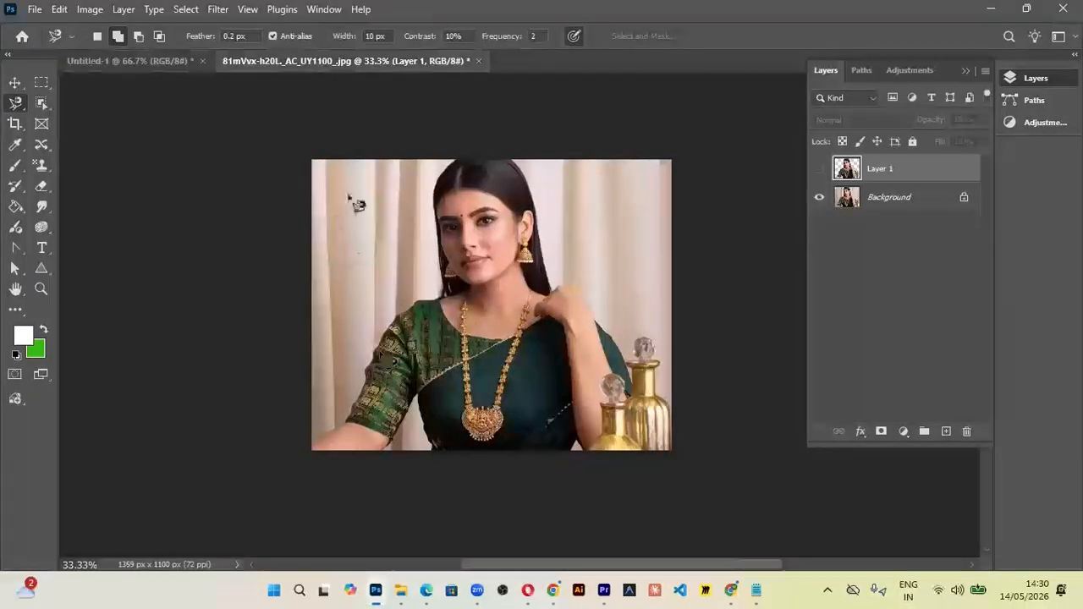
{"action": "left_click", "coordinate": [346, 250]}
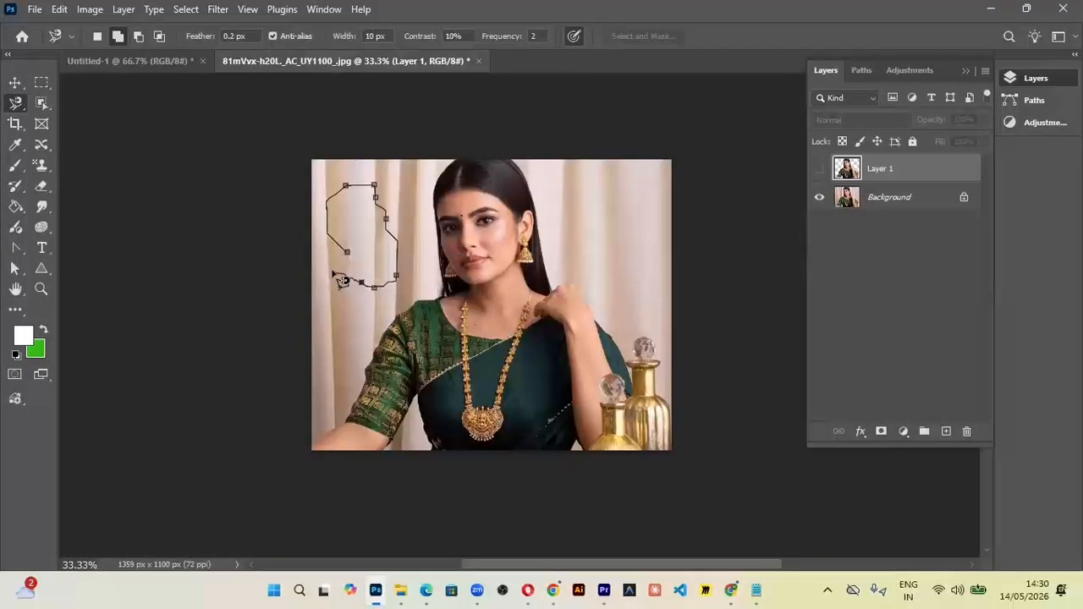
{"action": "key", "text": "Escape"}
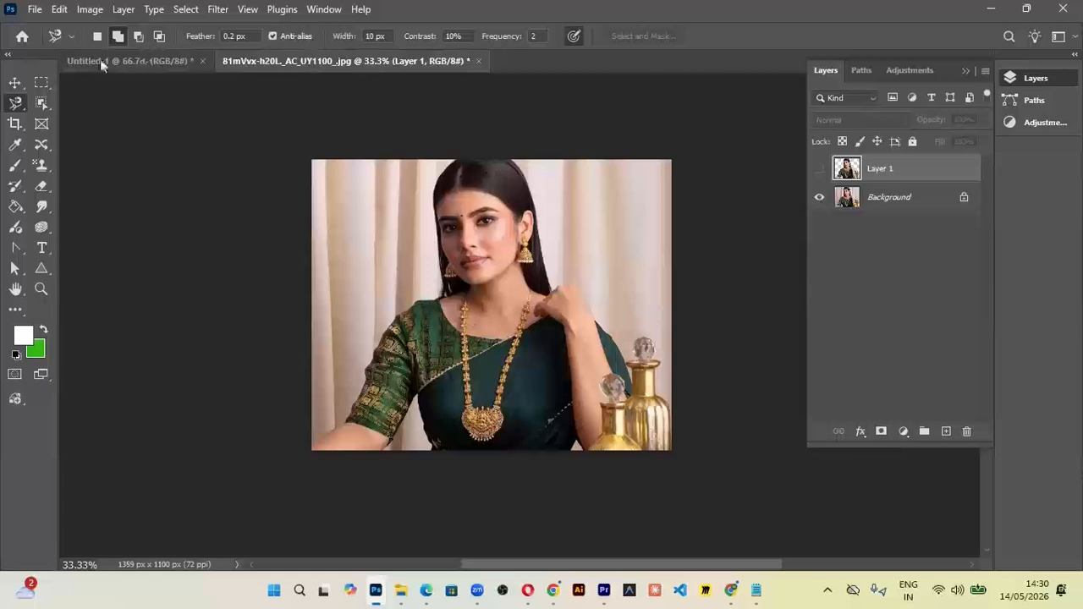
- Compare the Layer 1 cutout with the original photo by switching the visibility of Layer 1 and the Background
{"action": "left_click", "coordinate": [41, 82]}
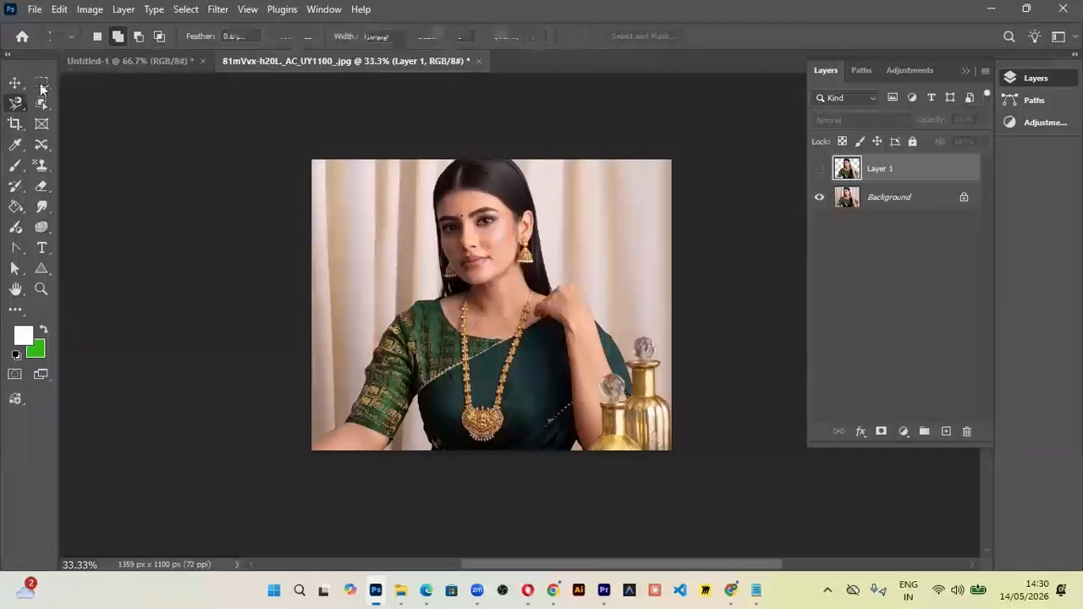
{"action": "left_click", "coordinate": [138, 39]}
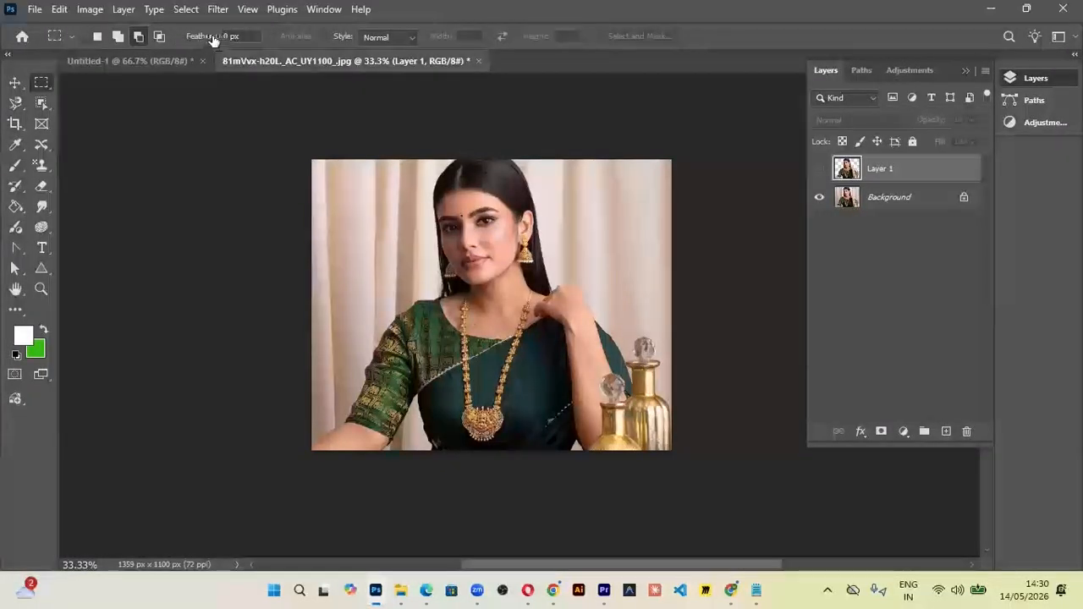
{"action": "left_click", "coordinate": [819, 169]}
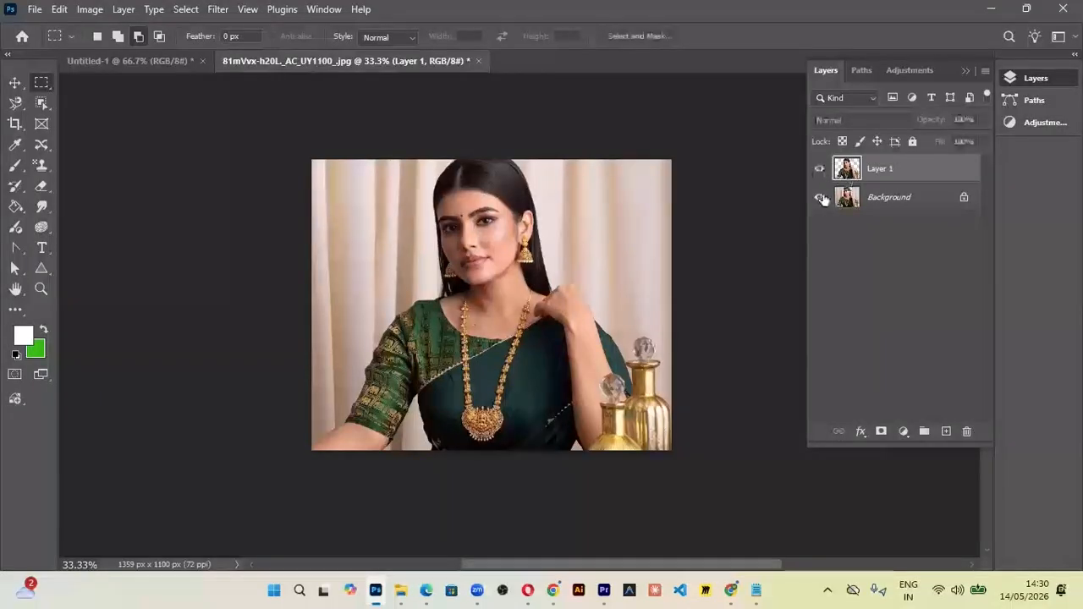
{"action": "left_click", "coordinate": [819, 197]}
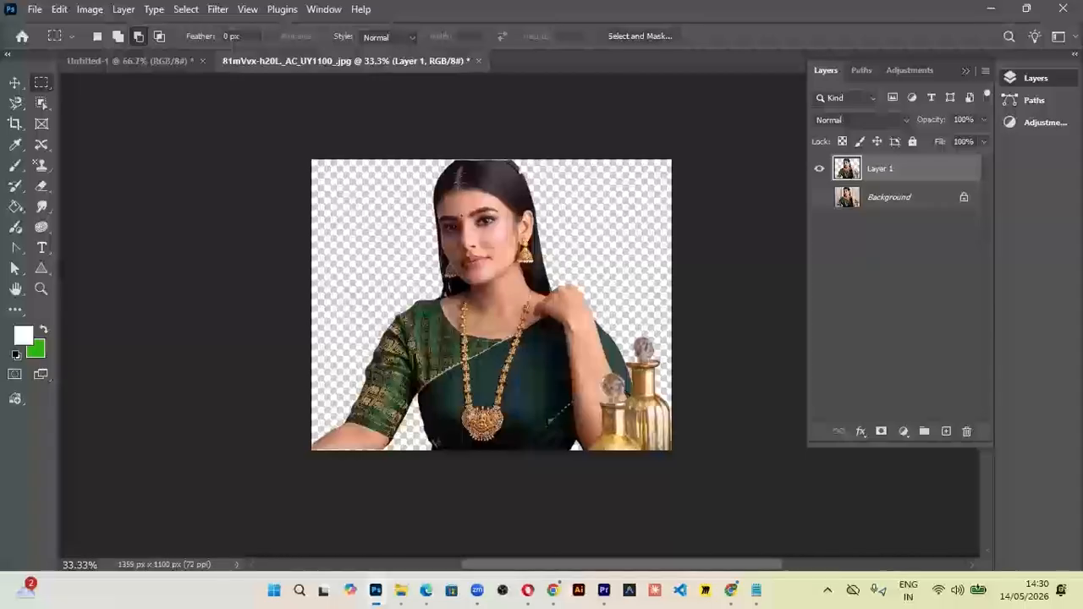
{"action": "left_click", "coordinate": [817, 169]}
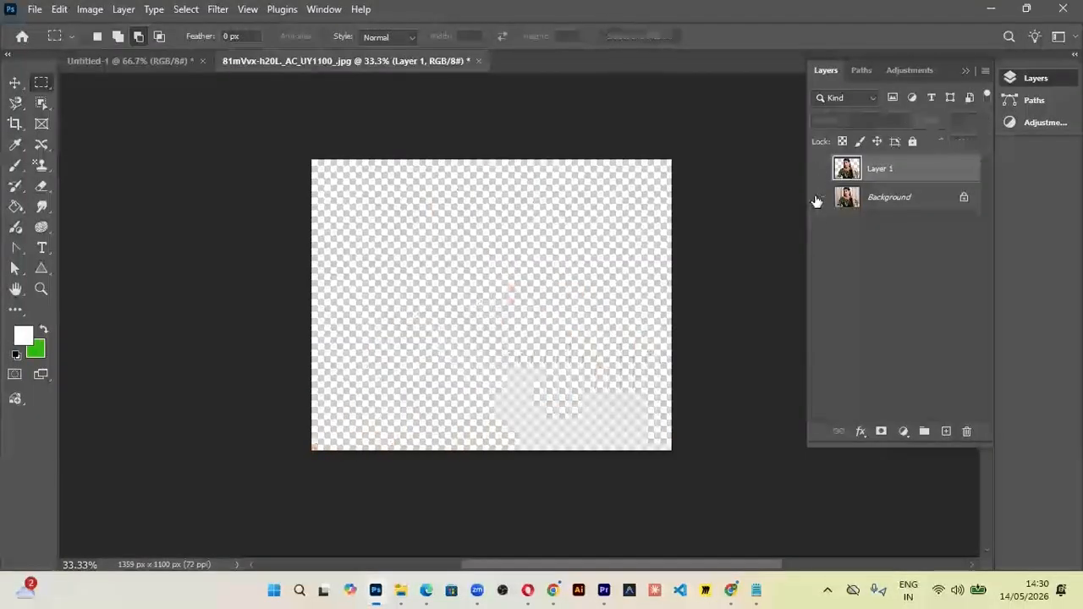
{"action": "left_click", "coordinate": [818, 198]}
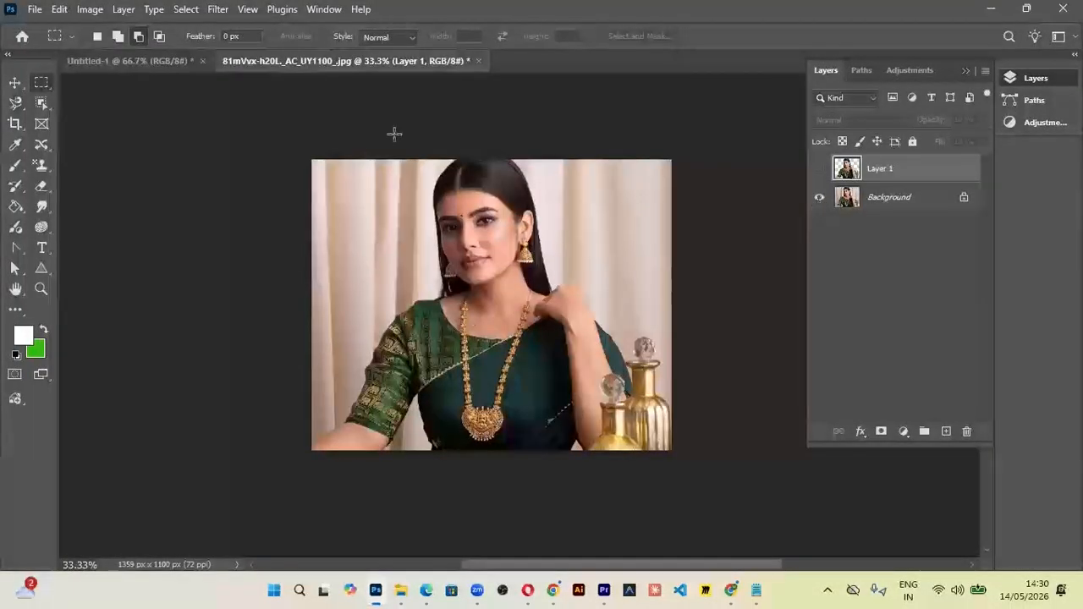
- Outline the woman and the gold bottles with the Magnetic Lasso at frequency 2 and close the selection
{"action": "left_click", "coordinate": [17, 103]}
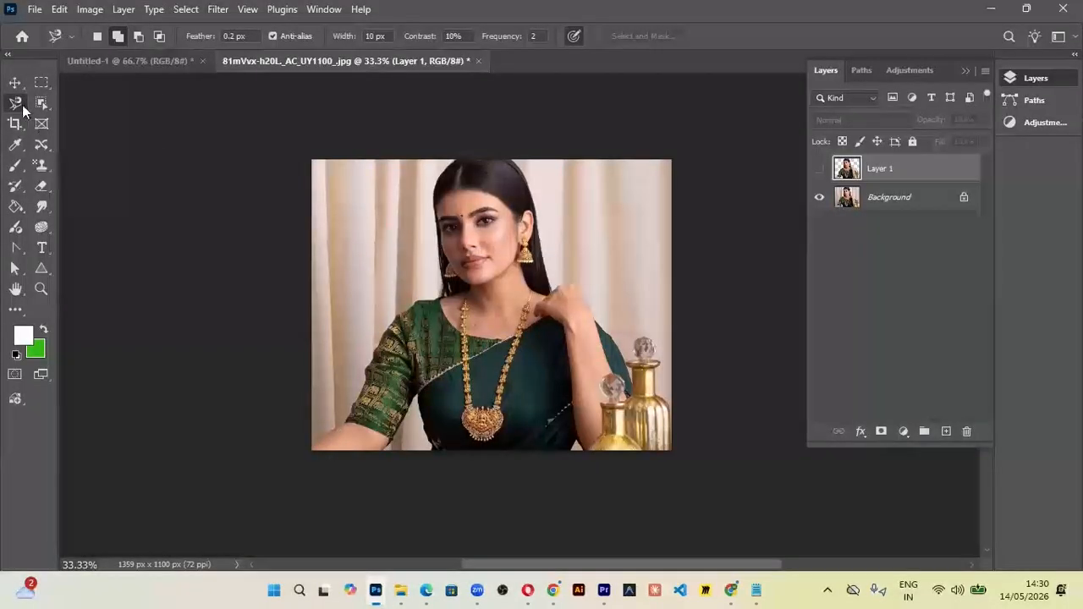
{"action": "right_click", "coordinate": [22, 105]}
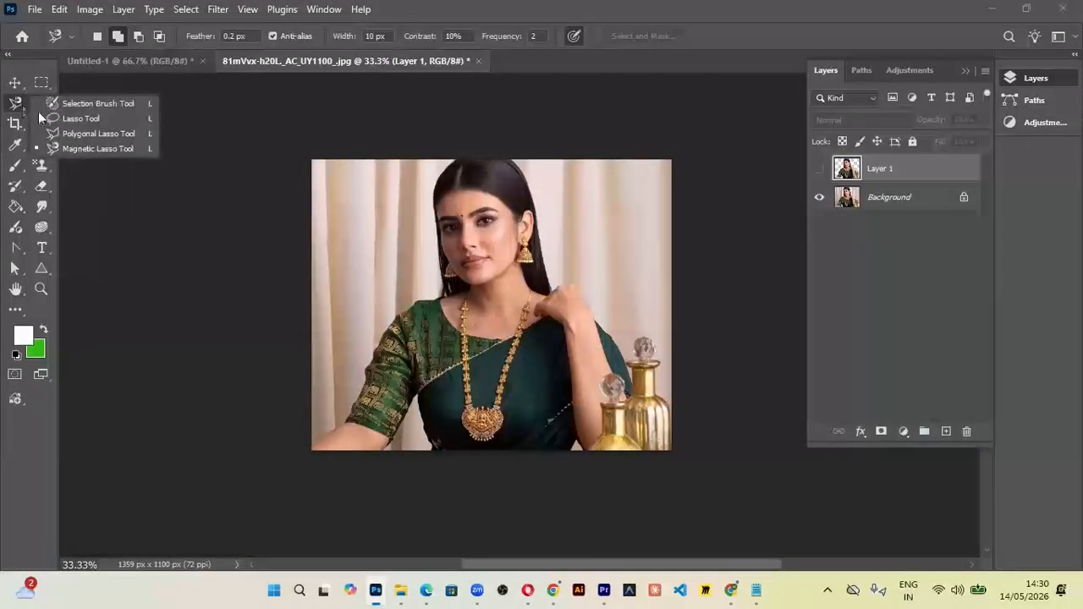
{"action": "left_click", "coordinate": [84, 147]}
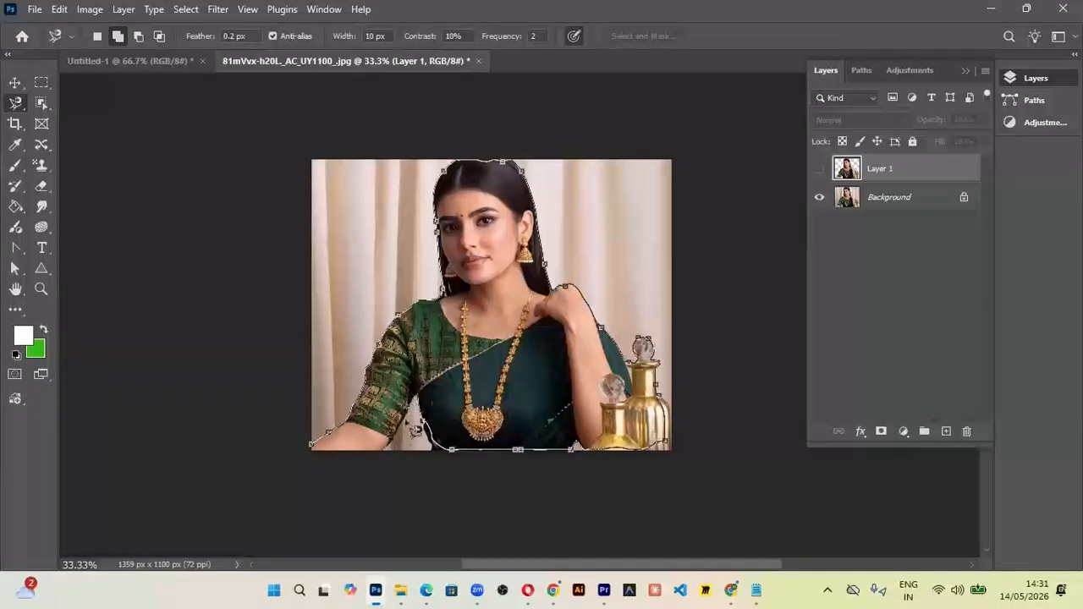
{"action": "left_click", "coordinate": [322, 457]}
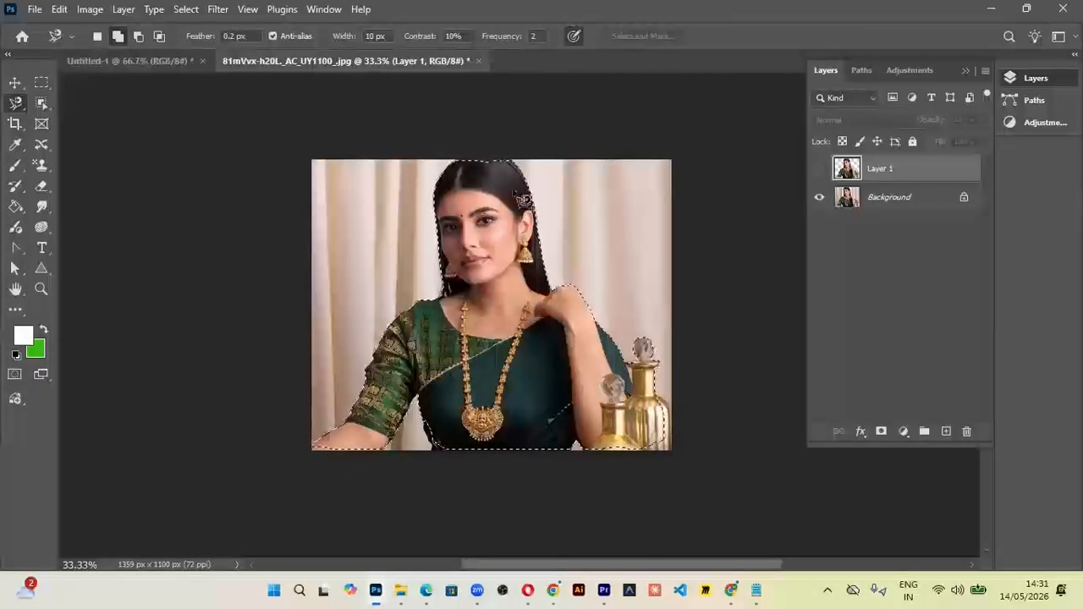
- Feather the selection around the woman by 0.5 pixels
{"action": "right_click", "coordinate": [485, 236]}
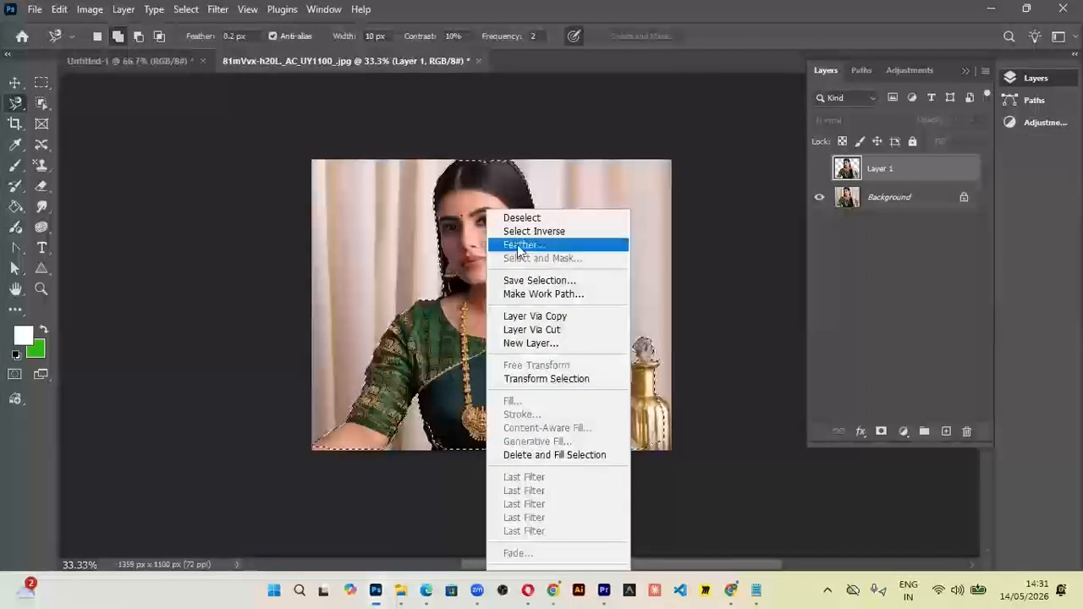
{"action": "left_click", "coordinate": [518, 245]}
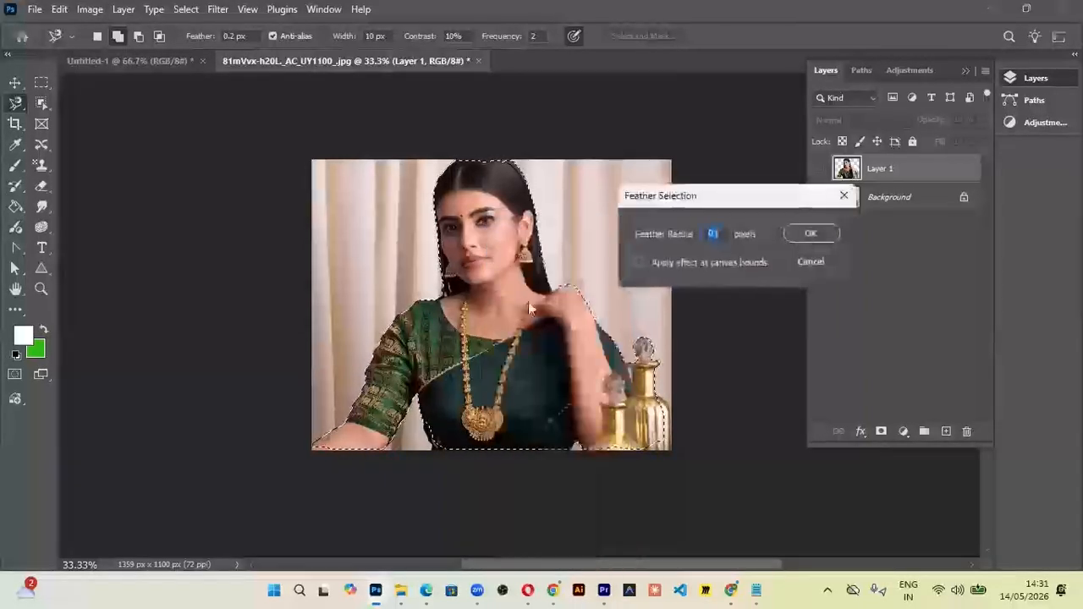
{"action": "type", "text": "0."}
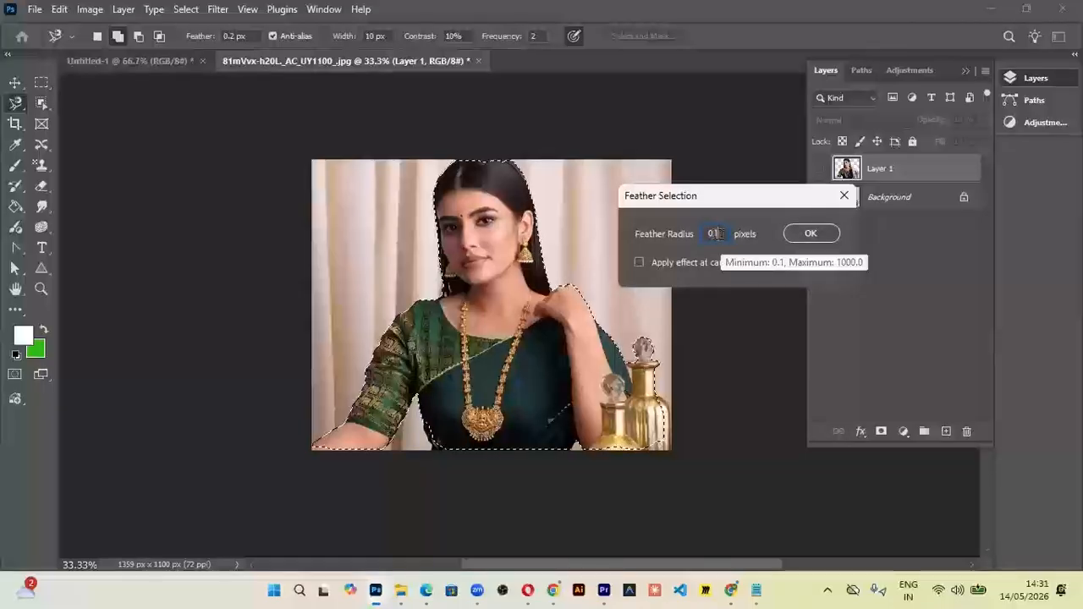
{"action": "type", "text": "5"}
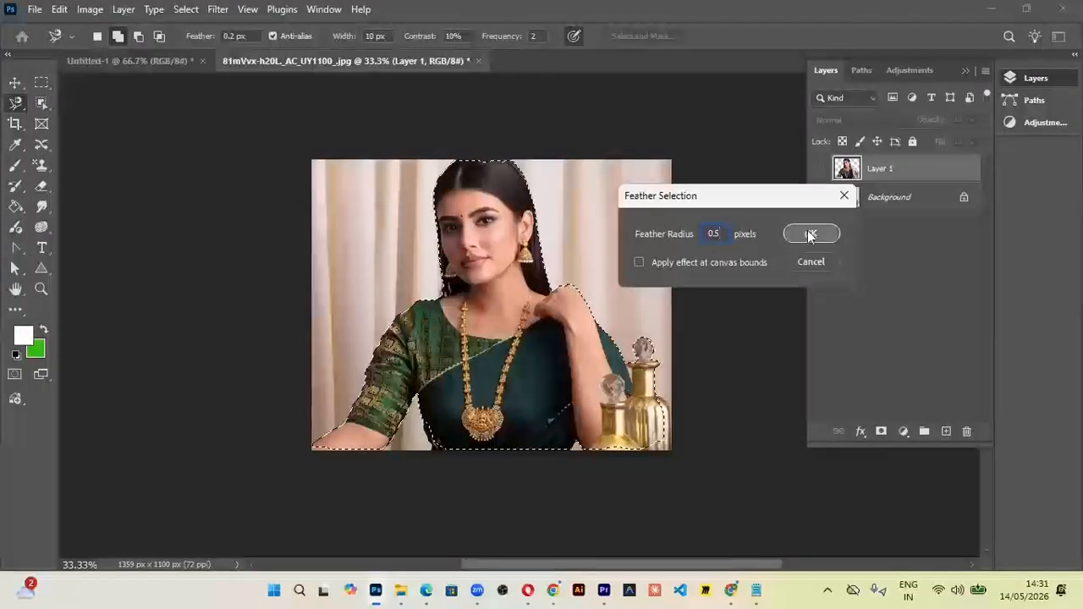
{"action": "left_click", "coordinate": [809, 236]}
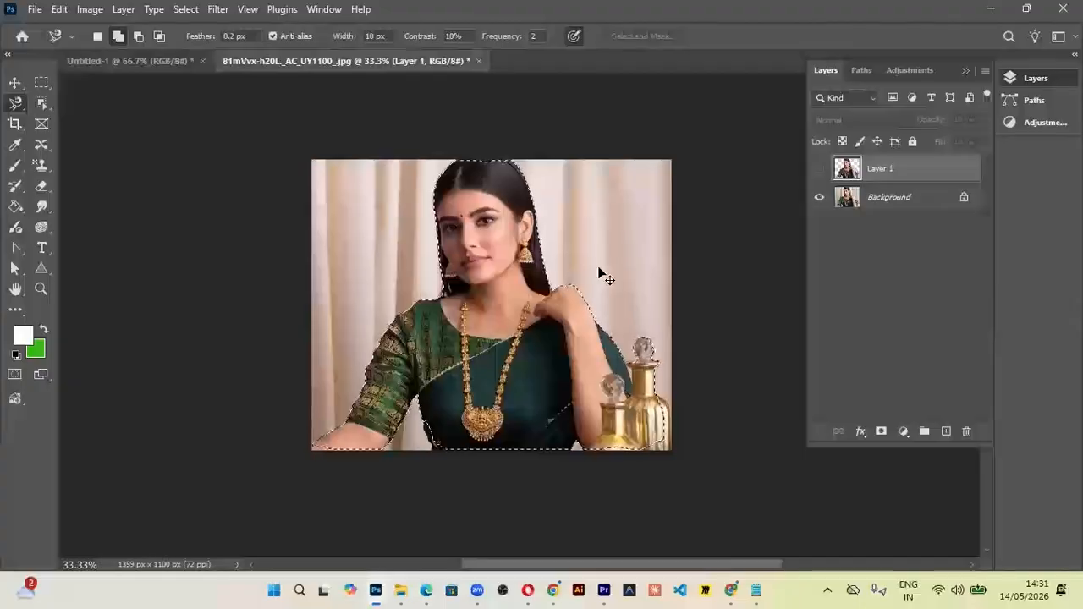
- Try copying the selection to a new layer with Layer 1 active, and undo the copy
{"action": "key", "text": "ctrl+j"}
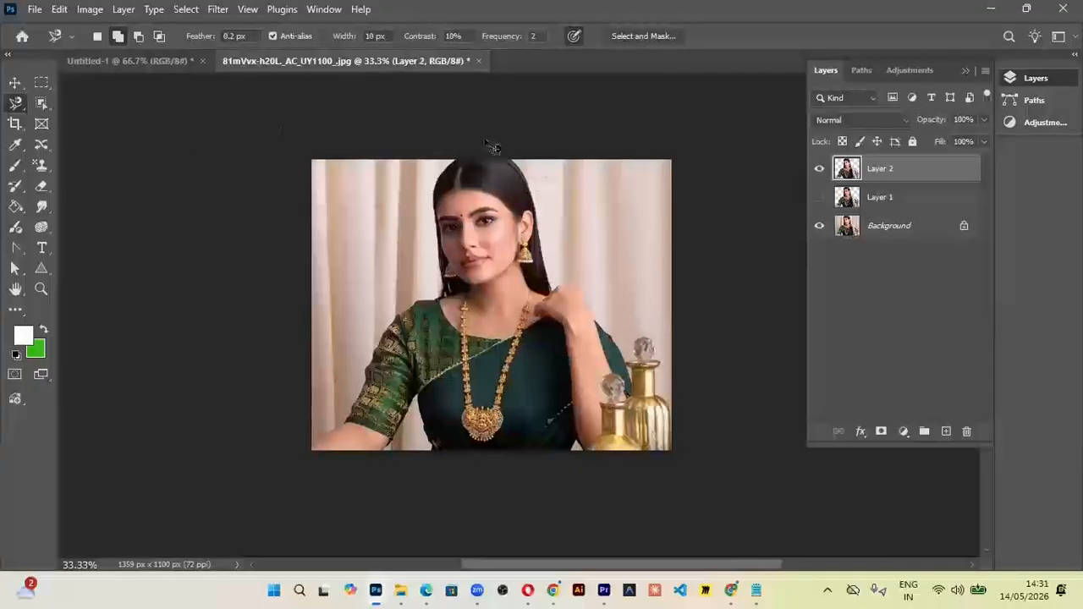
{"action": "key", "text": "ctrl+z"}
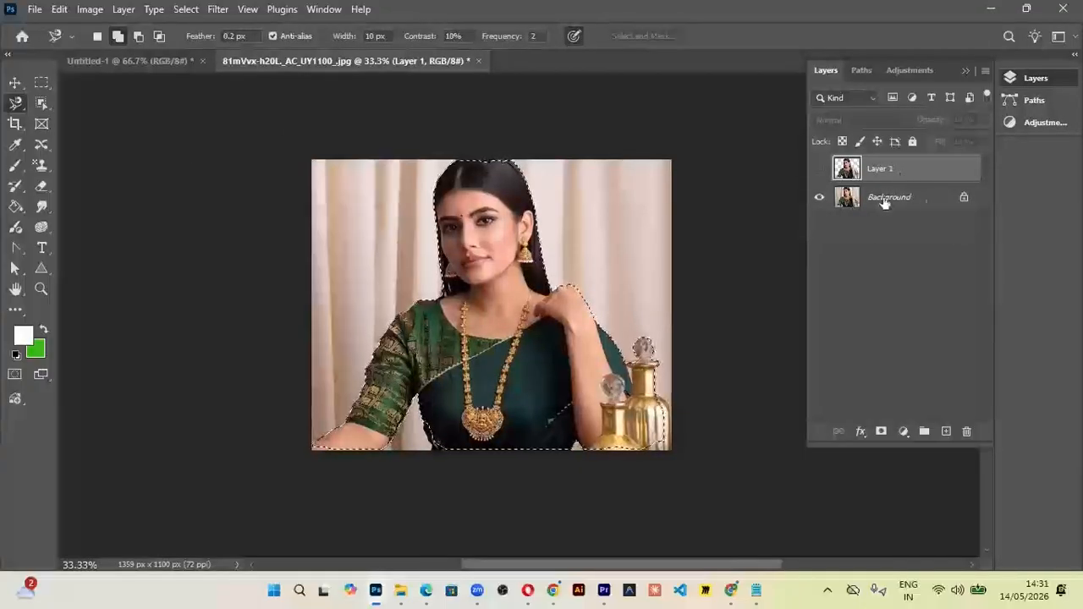
{"action": "left_click", "coordinate": [886, 201]}
{"action": "left_click", "coordinate": [889, 168]}
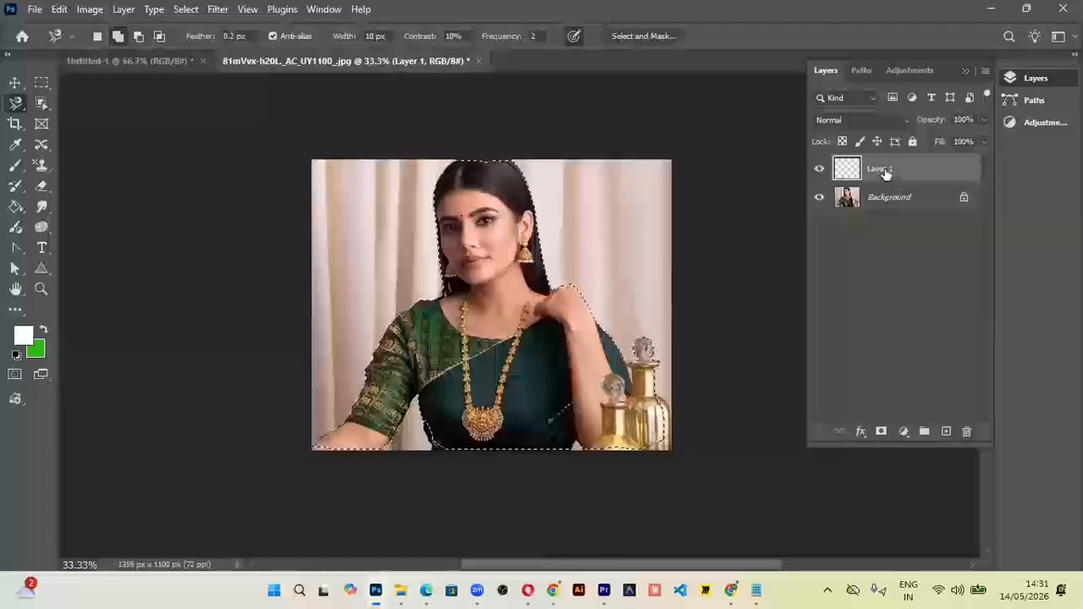
- Copy the selection from the Background to a new layer and, with Layer 1 hidden, move the copied woman to the right
{"action": "left_click", "coordinate": [885, 198]}
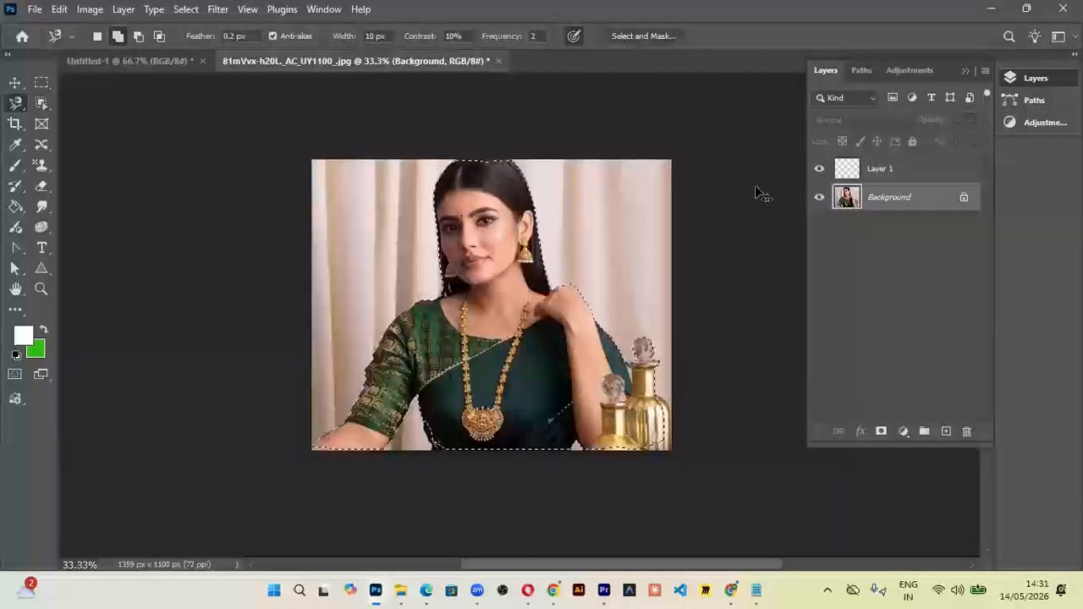
{"action": "key", "text": "ctrl+j"}
{"action": "left_click", "coordinate": [820, 170]}
{"action": "key", "text": "v"}
{"action": "left_click_drag", "start_coordinate": [518, 269], "coordinate": [583, 268]}
- Hide the Background layer and add a new layer beneath the cutout, filled with the green background colour
{"action": "left_click", "coordinate": [876, 228]}
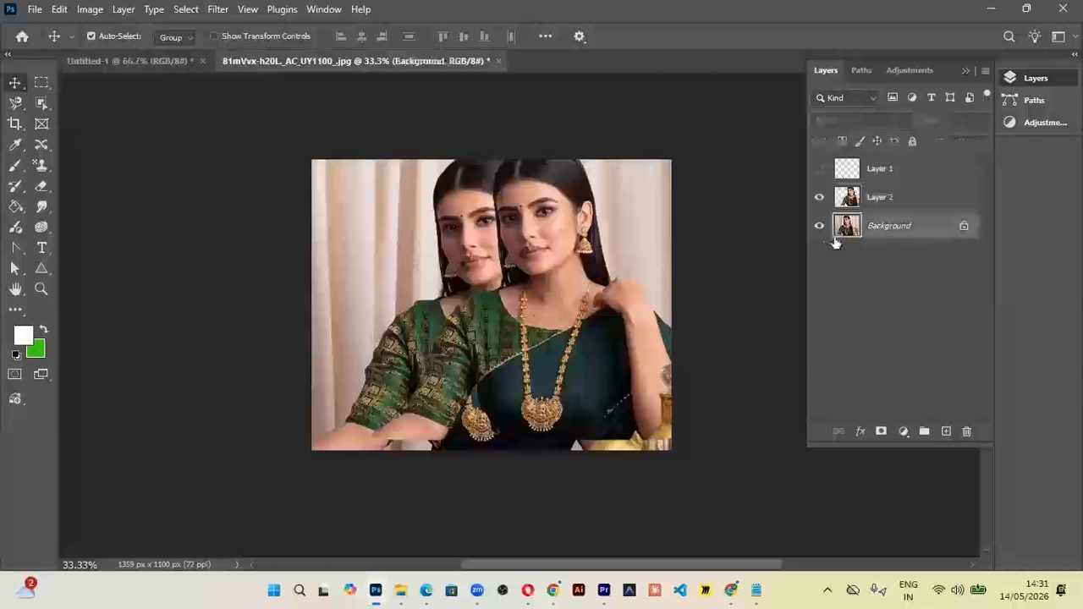
{"action": "left_click", "coordinate": [819, 226]}
{"action": "left_click", "coordinate": [946, 432]}
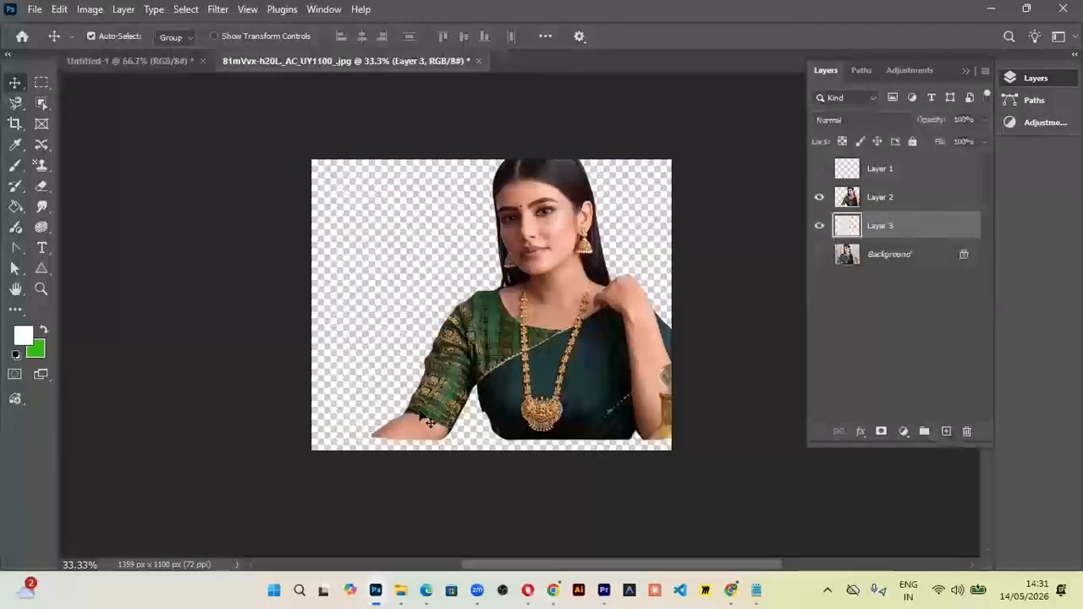
{"action": "key", "text": "ctrl+BackSpace"}
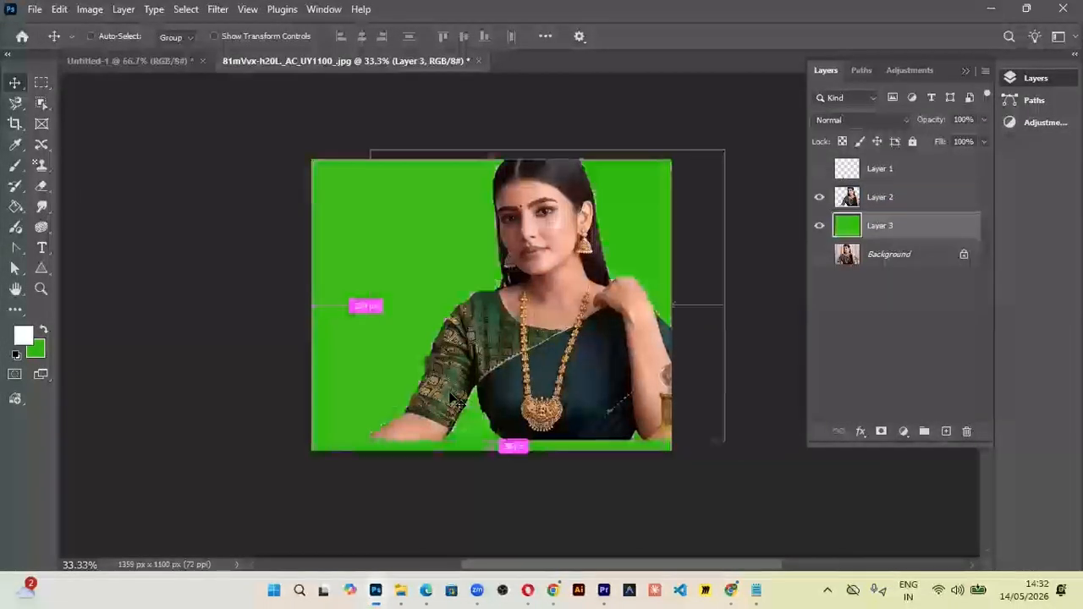
- Draw a rectangular marquee selection over the woman's face and feather it by 20 pixels
{"action": "key", "text": "ctrl+equal"}
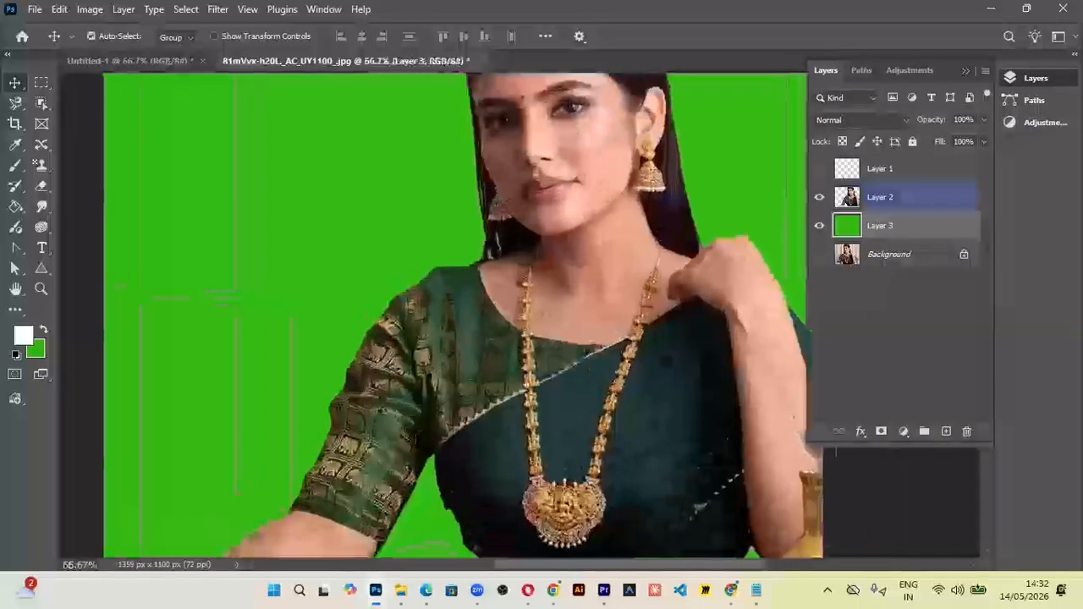
{"action": "left_click", "coordinate": [40, 86]}
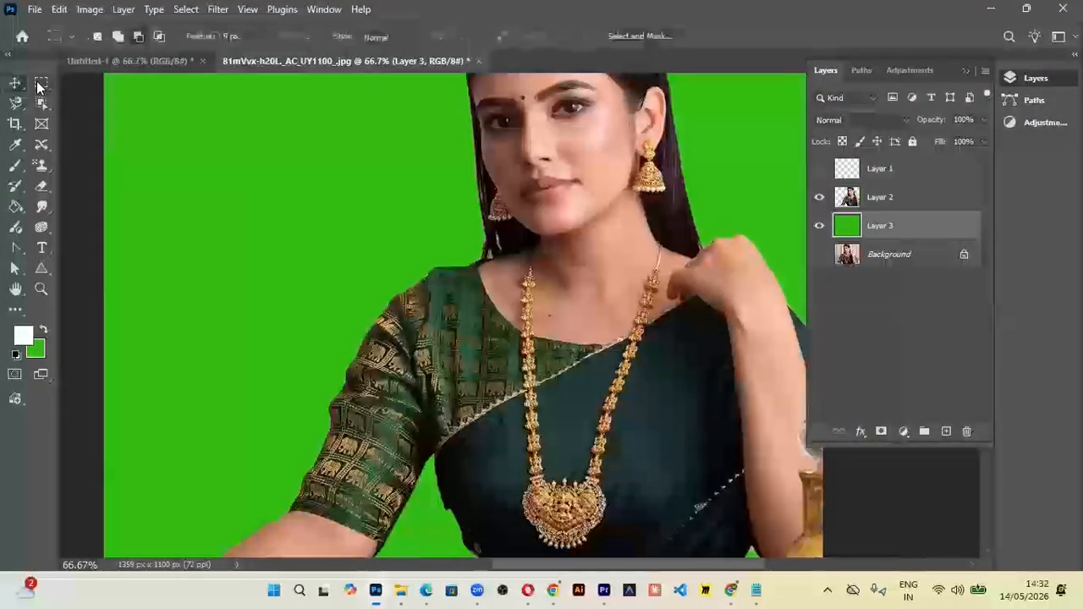
{"action": "key", "text": "ctrl+minus"}
{"action": "scroll", "coordinate": [354, 125], "scroll_direction": "right", "scroll_amount": 3}
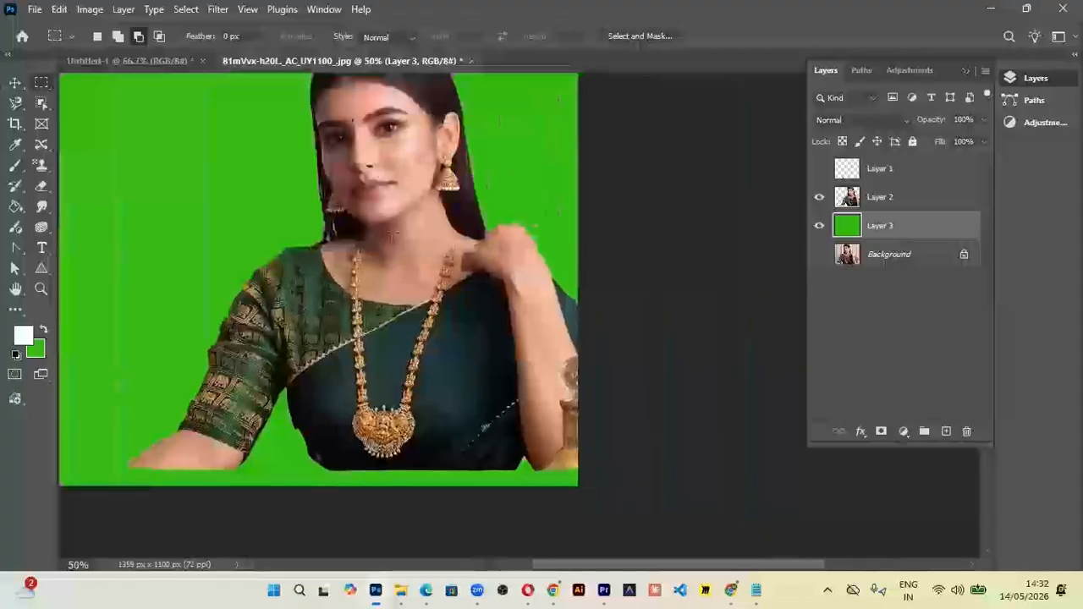
{"action": "left_click_drag", "start_coordinate": [320, 108], "coordinate": [424, 200]}
{"action": "right_click", "coordinate": [398, 176]}
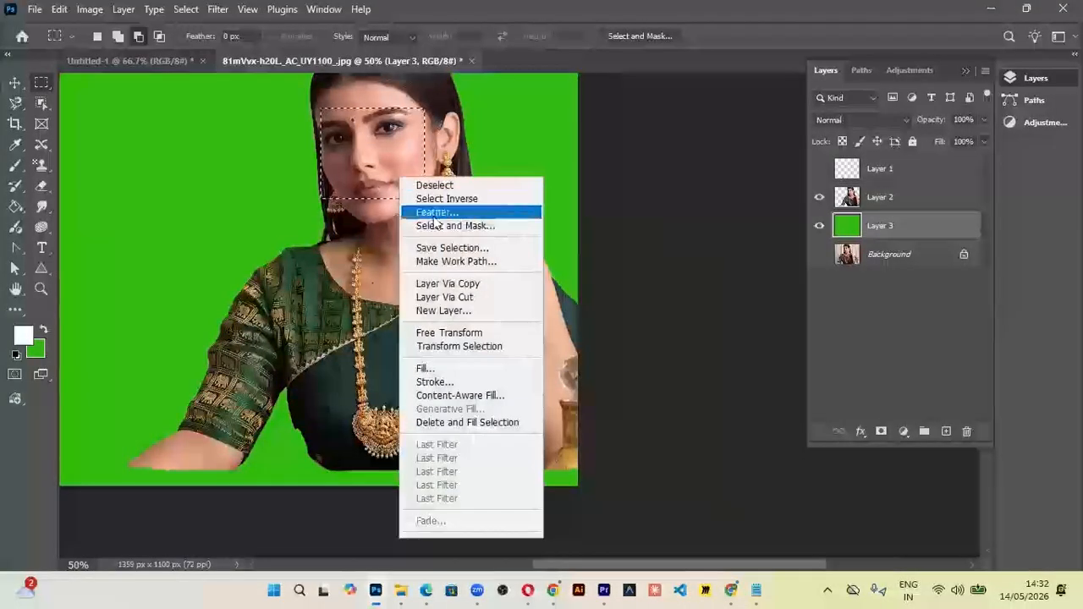
{"action": "left_click", "coordinate": [423, 211]}
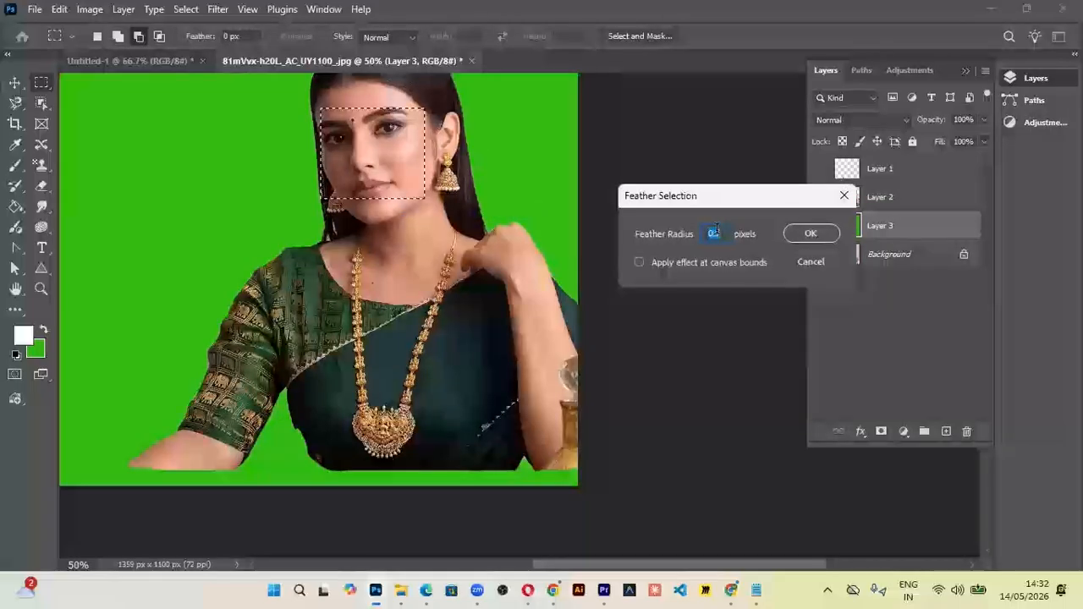
{"action": "type", "text": "20"}
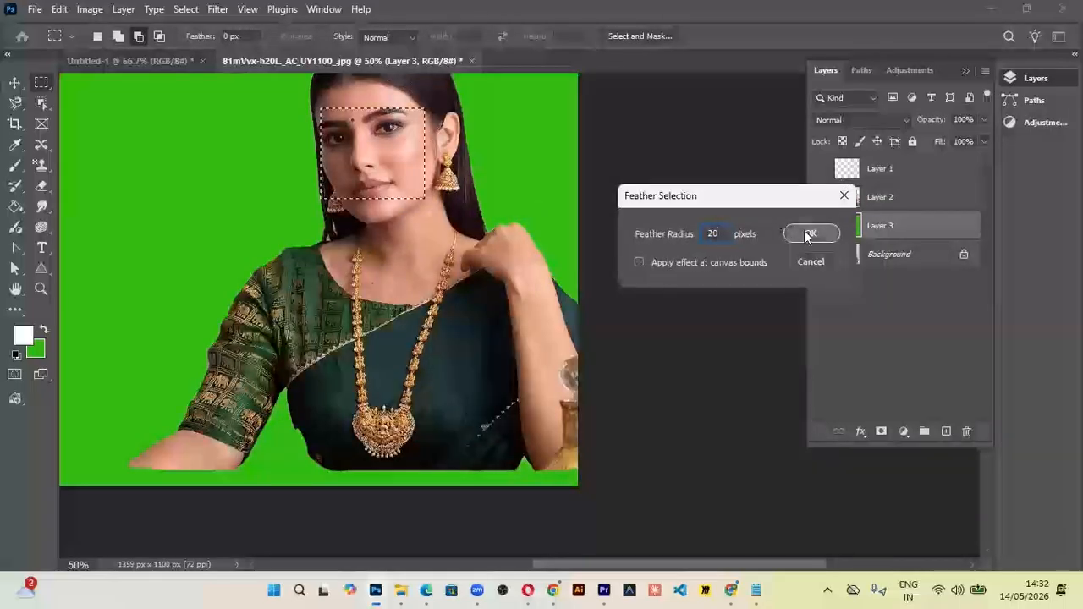
{"action": "left_click", "coordinate": [809, 235]}
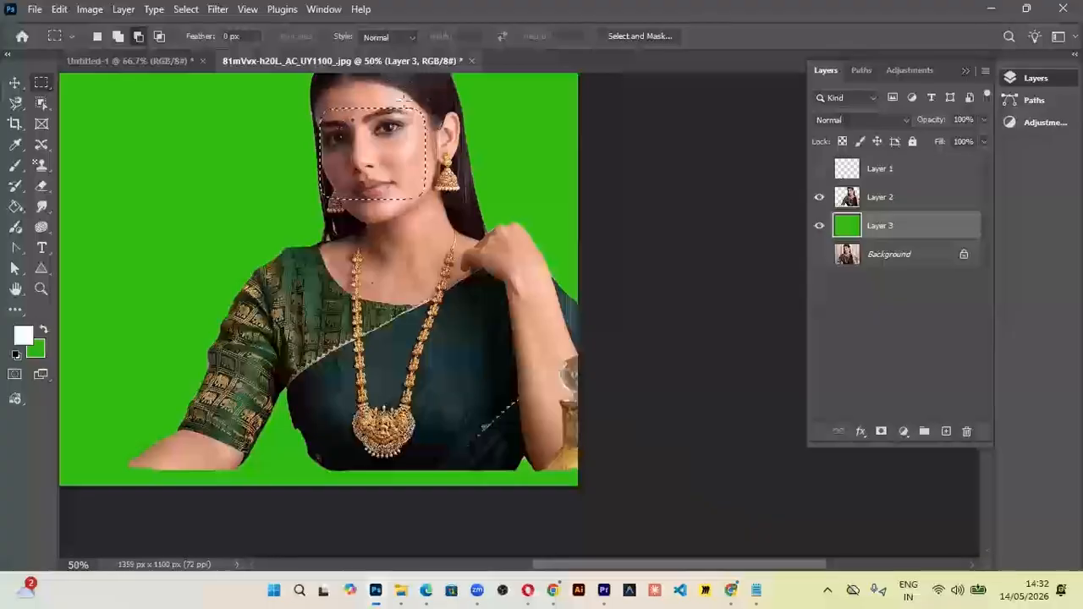
- Try to move the feathered face area with Layer 3 active, and undo the move
{"action": "key", "text": "v"}
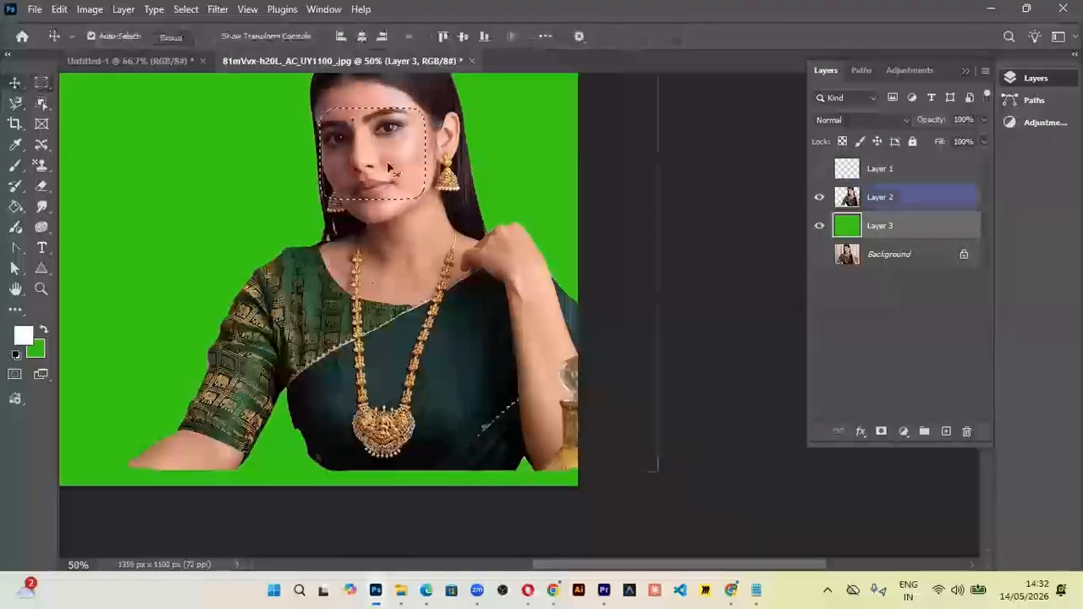
{"action": "left_click_drag", "start_coordinate": [391, 151], "coordinate": [433, 231]}
{"action": "key", "text": "ctrl+z"}
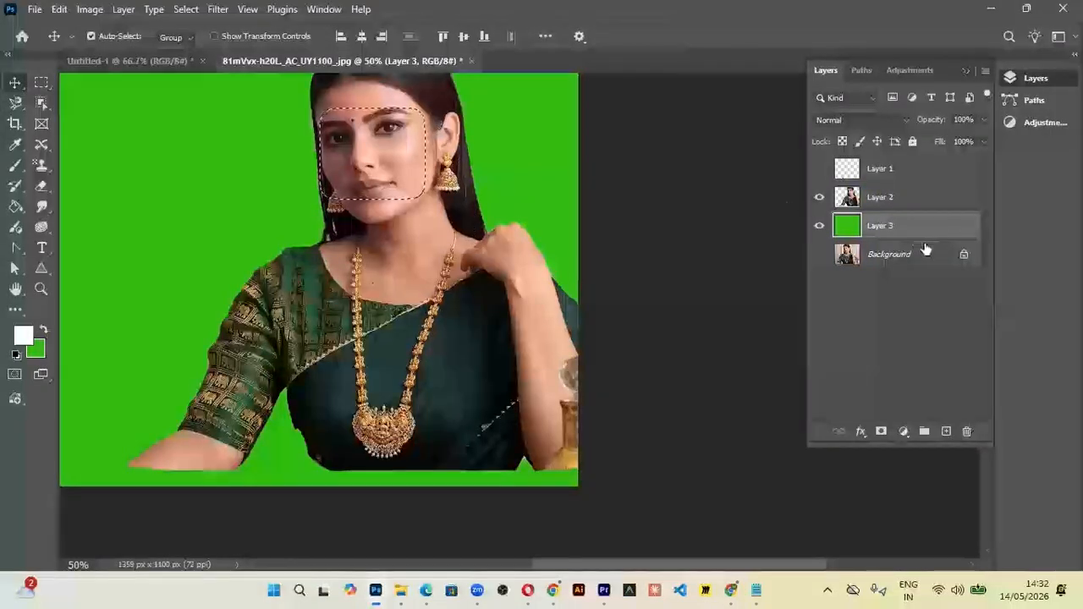
- Move the feathered face area of Layer 2 down to the neck, and undo the move and the selection
{"action": "left_click", "coordinate": [880, 200]}
{"action": "left_click_drag", "start_coordinate": [377, 158], "coordinate": [415, 274]}
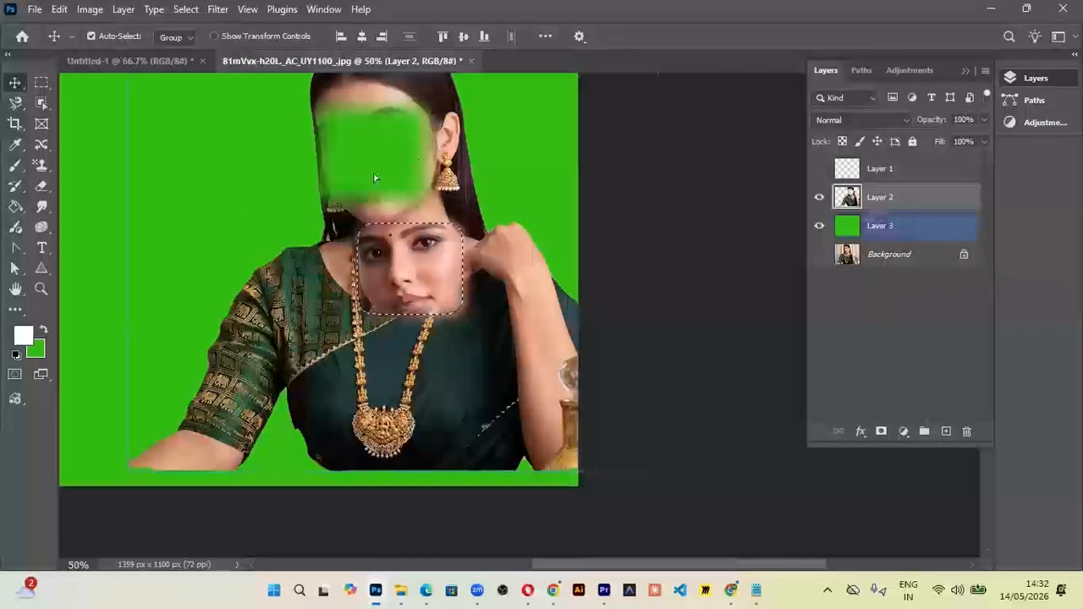
{"action": "key", "text": "ctrl+z"}
{"action": "key", "text": "ctrl+z"}
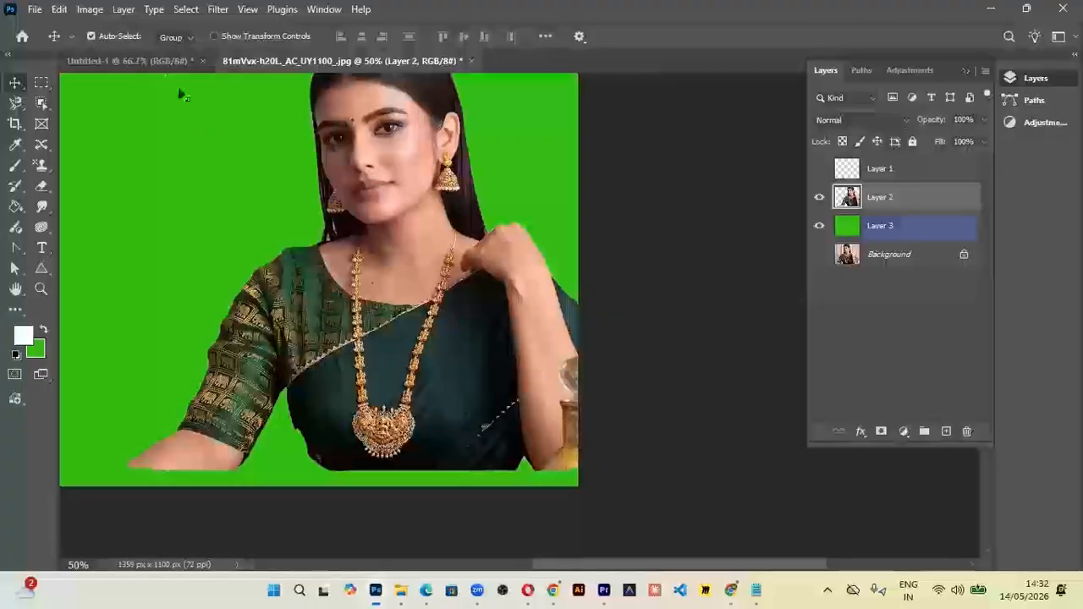
- Open the GettyImages-487149250 photo from the models folder
{"action": "left_click", "coordinate": [33, 10]}
{"action": "left_click", "coordinate": [48, 42]}
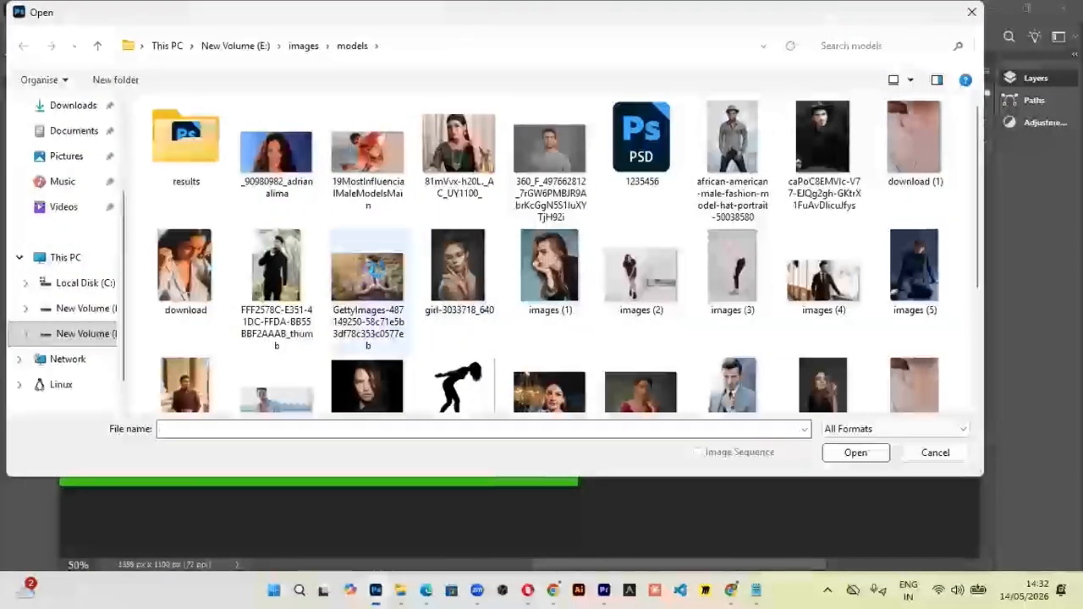
{"action": "left_click", "coordinate": [378, 270]}
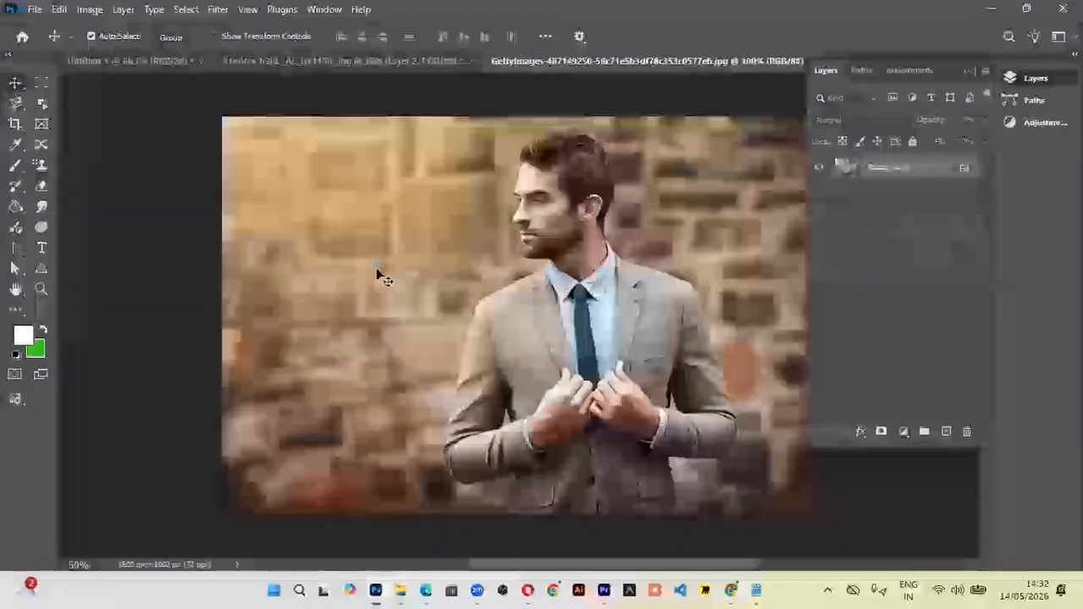
- Float the woman's document, copy her cutout layer into the GettyImages photo, and minimize the floating document
{"action": "left_click_drag", "start_coordinate": [414, 72], "coordinate": [262, 113]}
{"action": "right_click", "coordinate": [370, 250]}
{"action": "left_click", "coordinate": [385, 258]}
{"action": "left_click_drag", "start_coordinate": [359, 250], "coordinate": [649, 239]}
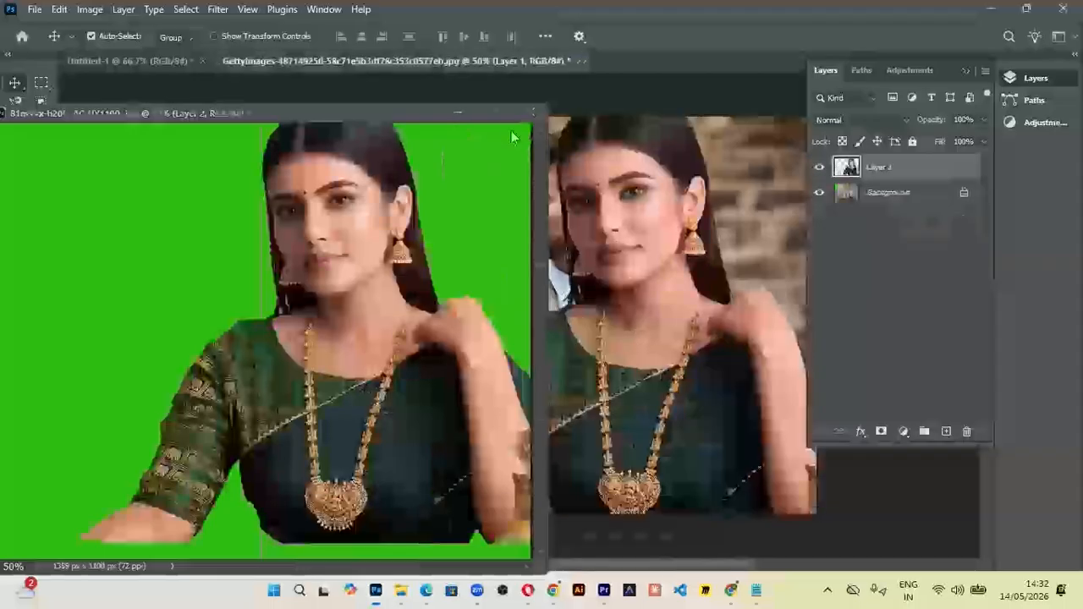
{"action": "left_click", "coordinate": [458, 112]}
- Move the woman's cutout to the left side of the brick-wall photo so the man's face shows beside her
{"action": "left_click_drag", "start_coordinate": [480, 194], "coordinate": [312, 234]}
{"action": "right_click", "coordinate": [382, 213]}
{"action": "left_click", "coordinate": [410, 221]}
{"action": "key", "text": "ctrl+minus"}
{"action": "right_click", "coordinate": [401, 304]}
{"action": "left_click", "coordinate": [418, 309]}
{"action": "left_click_drag", "start_coordinate": [391, 234], "coordinate": [306, 213]}
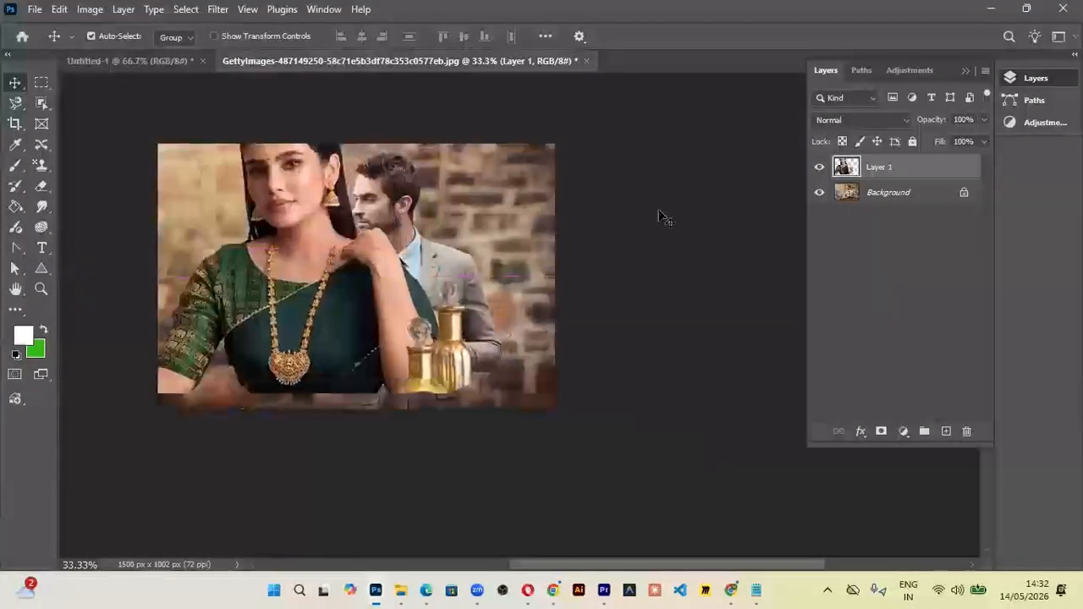
- Hide the woman's layer and make the Background layer active
{"action": "left_click", "coordinate": [820, 167]}
{"action": "right_click", "coordinate": [423, 251]}
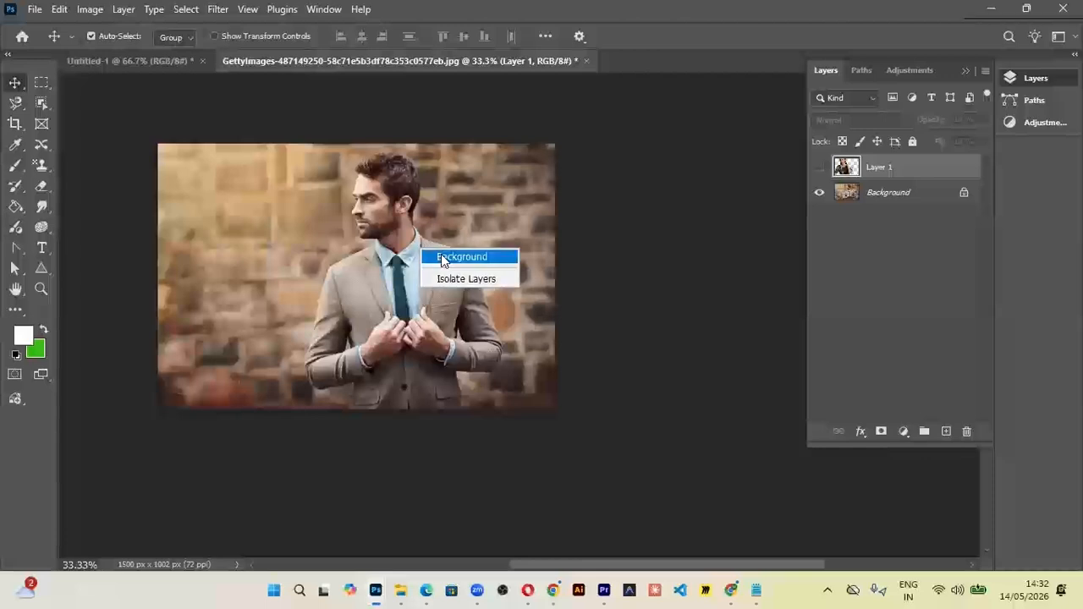
{"action": "left_click", "coordinate": [441, 257]}
- Trace the man with the Magnetic Lasso from the jacket's lower left over the head to the right sleeve, removing misplaced anchor points
{"action": "left_click", "coordinate": [16, 102]}
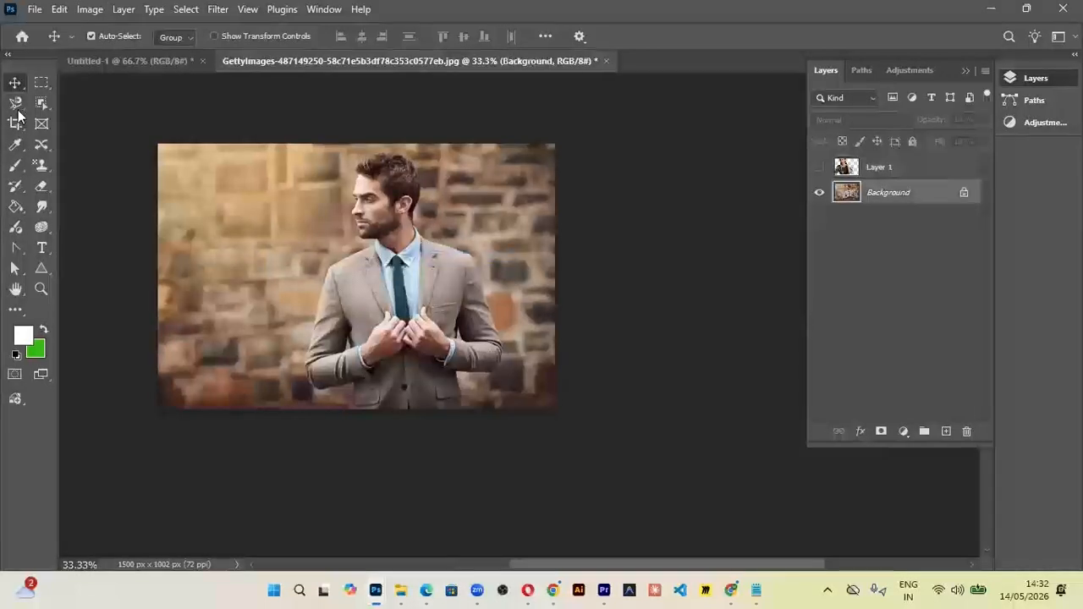
{"action": "left_click", "coordinate": [346, 403]}
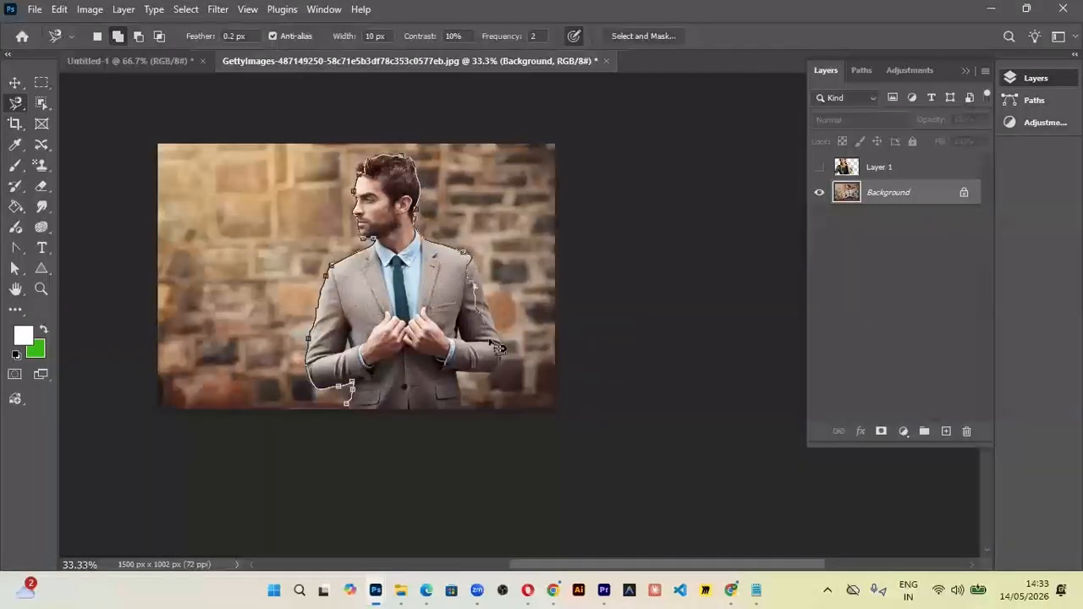
{"action": "key", "text": "BackSpace"}
{"action": "key", "text": "BackSpace"}
{"action": "key", "text": "BackSpace"}
{"action": "key", "text": "BackSpace"}
{"action": "key", "text": "BackSpace"}
{"action": "key", "text": "BackSpace"}
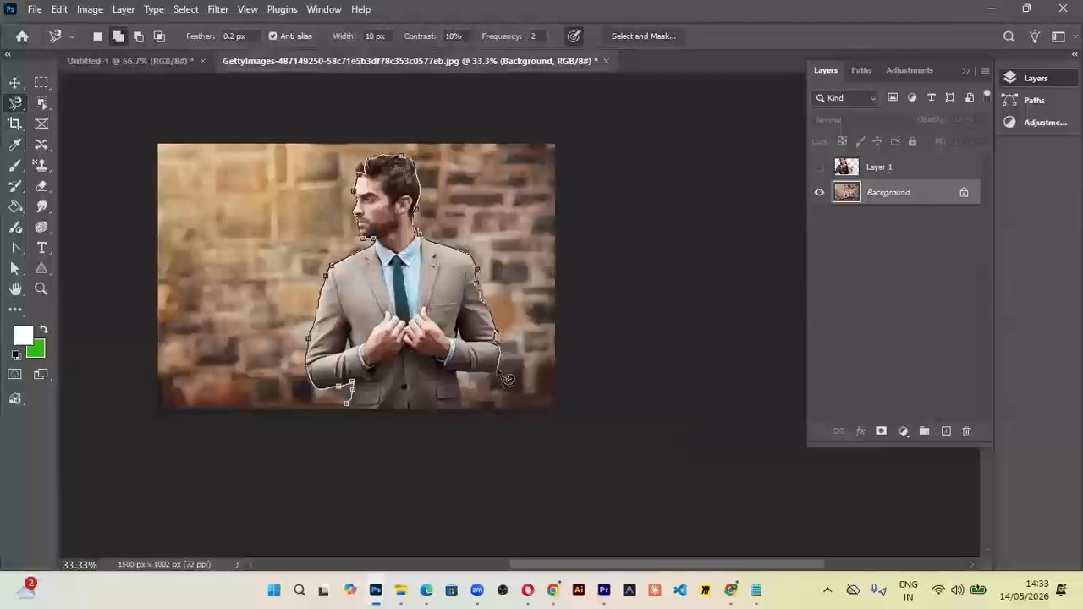
- Continue the Magnetic Lasso outline around the right sleeve and elbow and down the jacket's side to the hem
{"action": "mouse_move", "coordinate": [432, 314]}
{"action": "left_mouse_down"}
{"action": "mouse_move", "coordinate": [542, 246]}
{"action": "mouse_move", "coordinate": [582, 390]}
{"action": "mouse_move", "coordinate": [487, 355]}
{"action": "mouse_move", "coordinate": [573, 339]}
{"action": "mouse_move", "coordinate": [504, 369]}
{"action": "mouse_move", "coordinate": [513, 358]}
{"action": "left_mouse_up"}
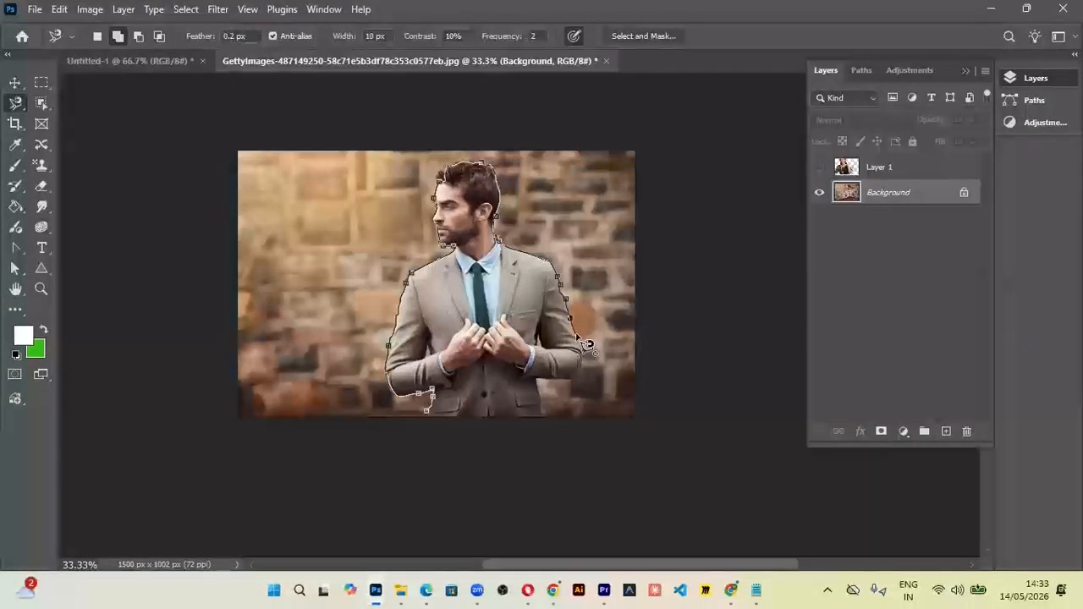
{"action": "scroll", "coordinate": [587, 345], "scroll_direction": "up", "scroll_amount": 3}
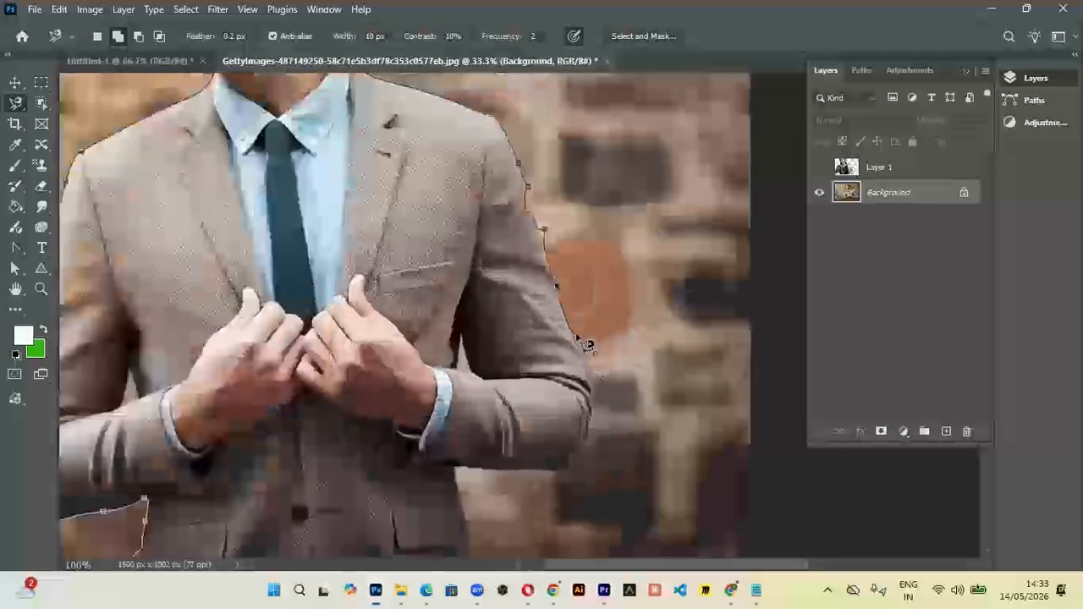
{"action": "scroll", "coordinate": [587, 345], "scroll_direction": "up", "scroll_amount": 1}
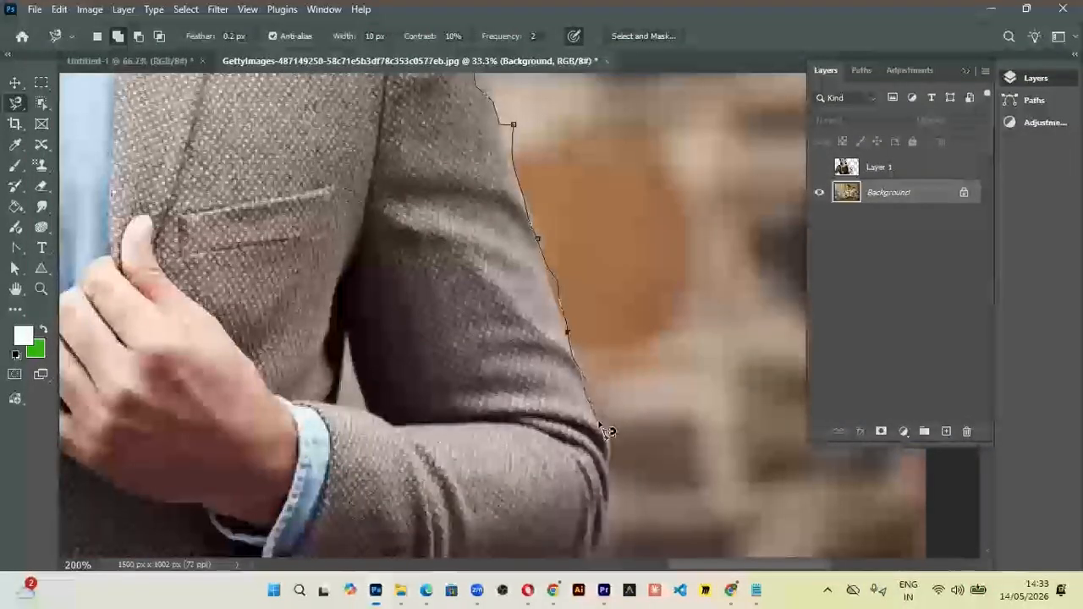
{"action": "scroll", "coordinate": [574, 353], "scroll_direction": "down", "scroll_amount": 3}
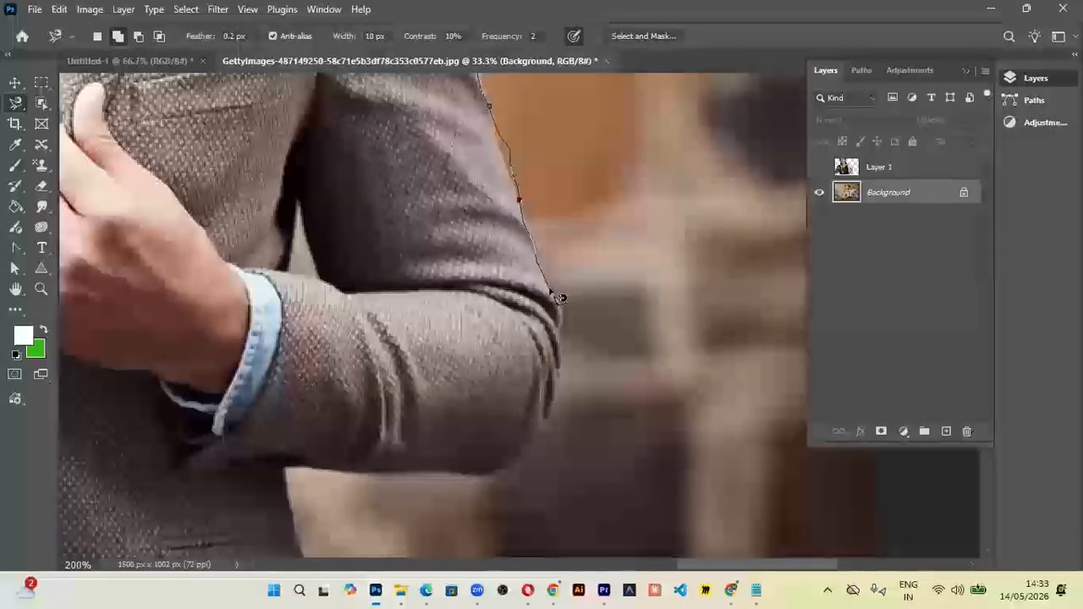
{"action": "key", "text": "space"}
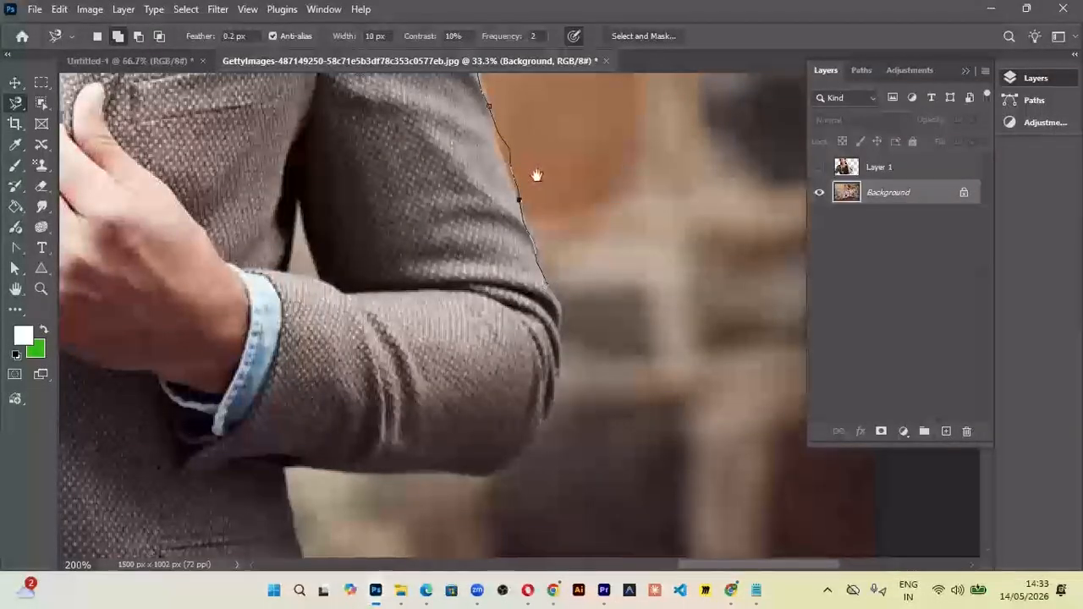
{"action": "scroll", "coordinate": [535, 167], "scroll_direction": "down", "scroll_amount": 2}
{"action": "scroll", "coordinate": [559, 206], "scroll_direction": "down", "scroll_amount": 1}
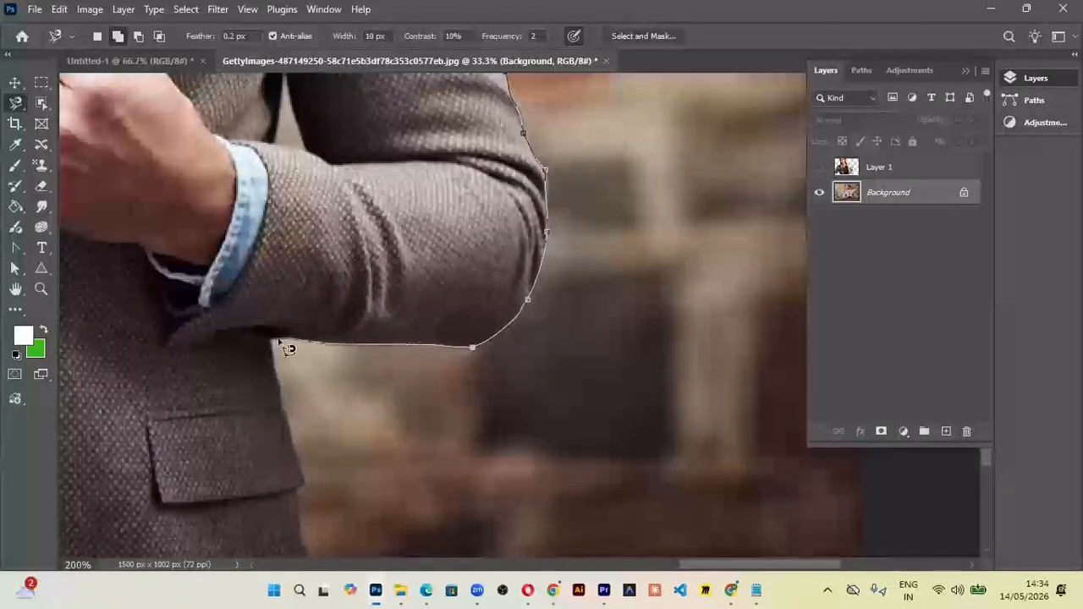
{"action": "scroll", "coordinate": [279, 352], "scroll_direction": "down", "scroll_amount": 1}
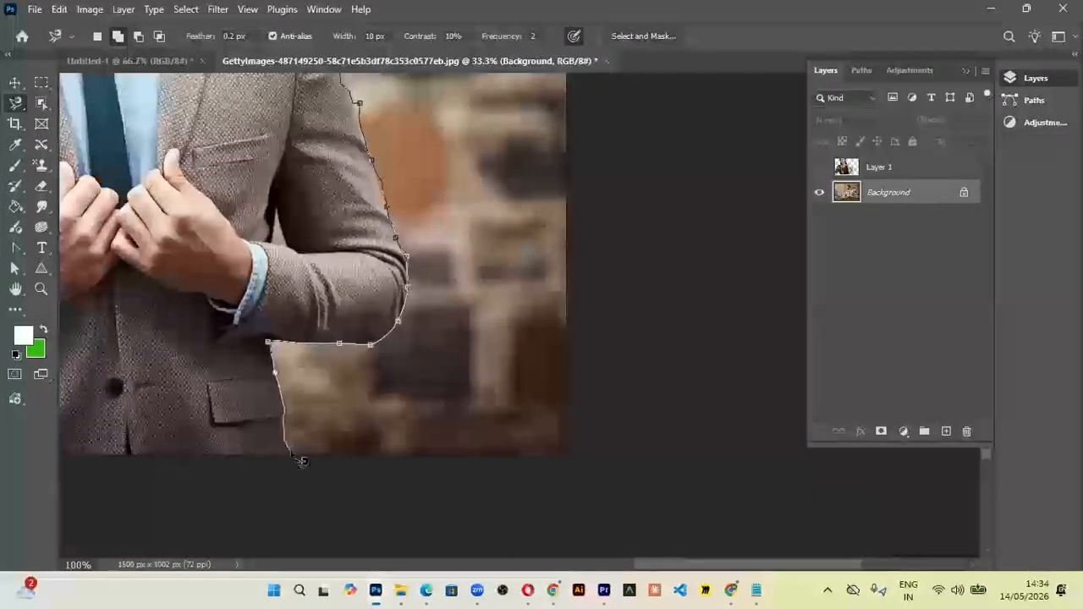
{"action": "scroll", "coordinate": [292, 455], "scroll_direction": "down", "scroll_amount": 1}
- Anchor the outline at the jacket's lower right corner and close it along the photo's bottom edge at the starting point
{"action": "left_click_drag", "start_coordinate": [254, 415], "coordinate": [606, 400]}
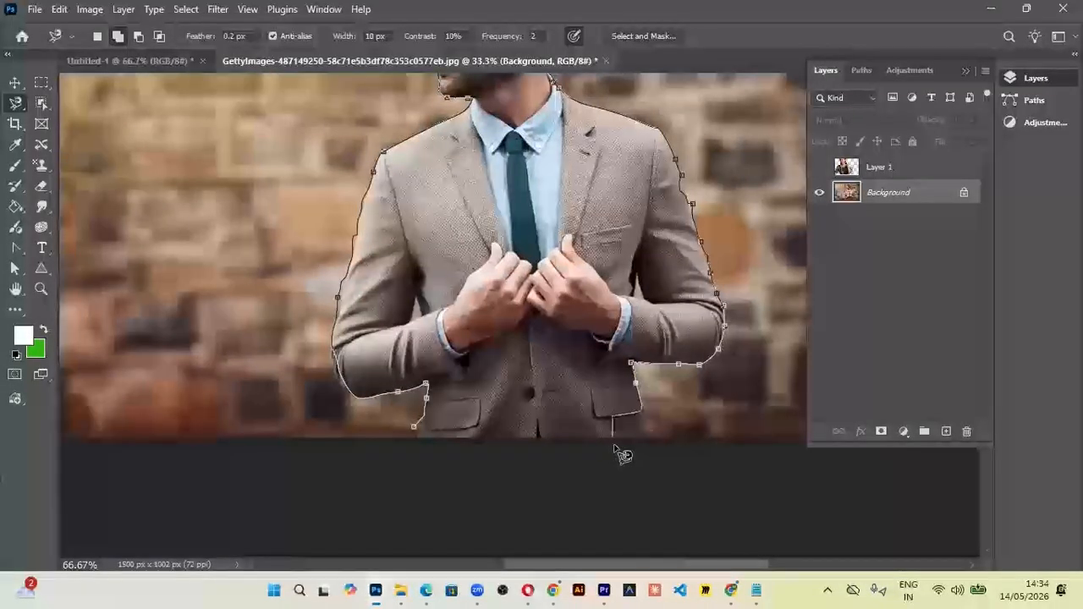
{"action": "left_click", "coordinate": [647, 436]}
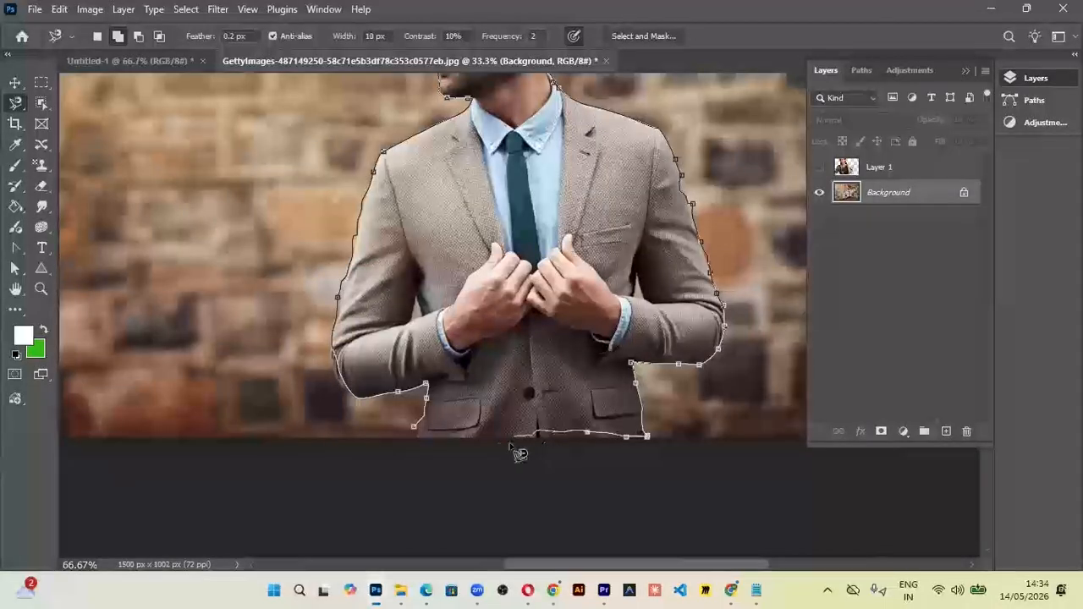
{"action": "left_click", "coordinate": [413, 426]}
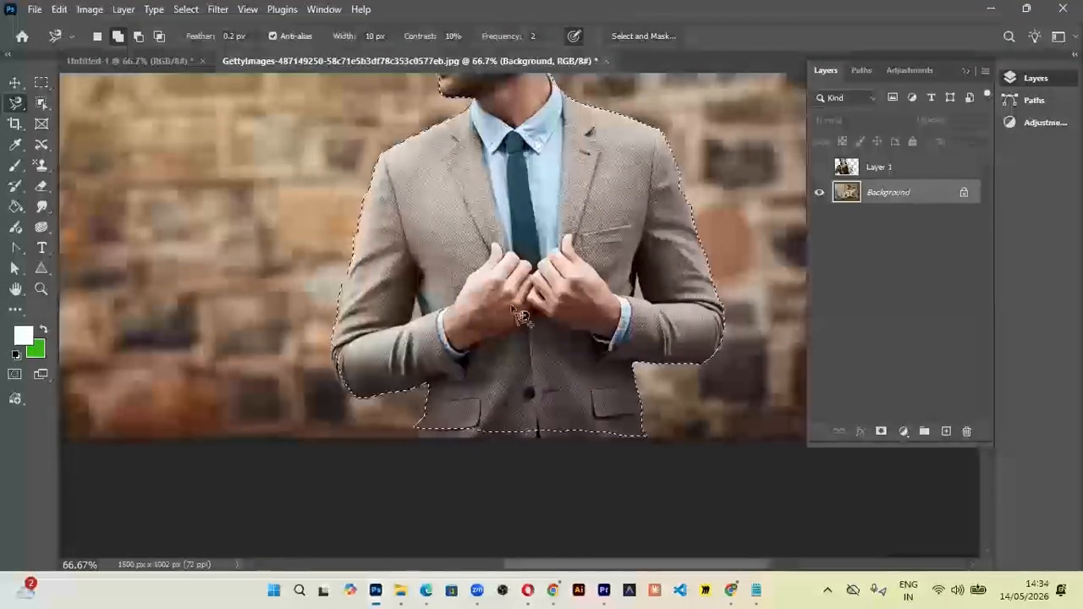
- Feather the selection around the man, keeping the radius already entered
{"action": "scroll", "coordinate": [521, 315], "scroll_direction": "up", "scroll_amount": 3}
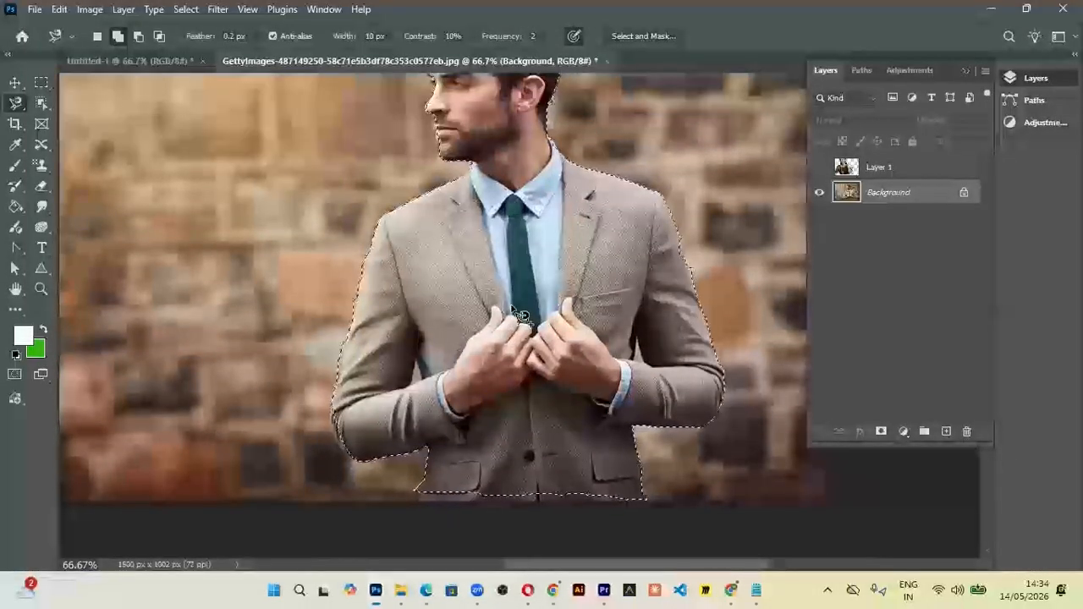
{"action": "scroll", "coordinate": [521, 315], "scroll_direction": "up", "scroll_amount": 1}
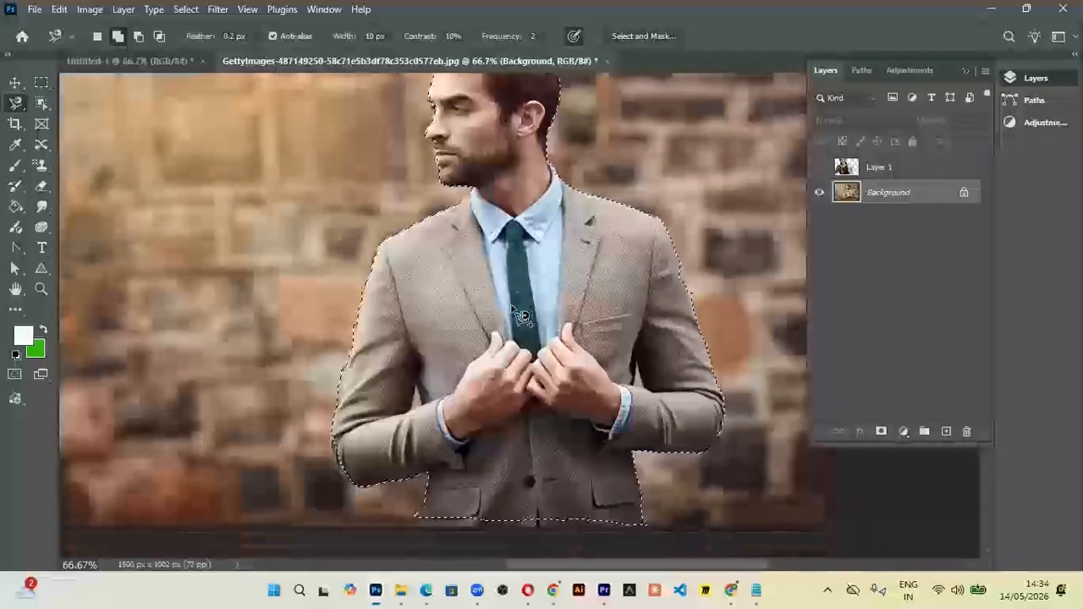
{"action": "scroll", "coordinate": [521, 316], "scroll_direction": "up", "scroll_amount": 3}
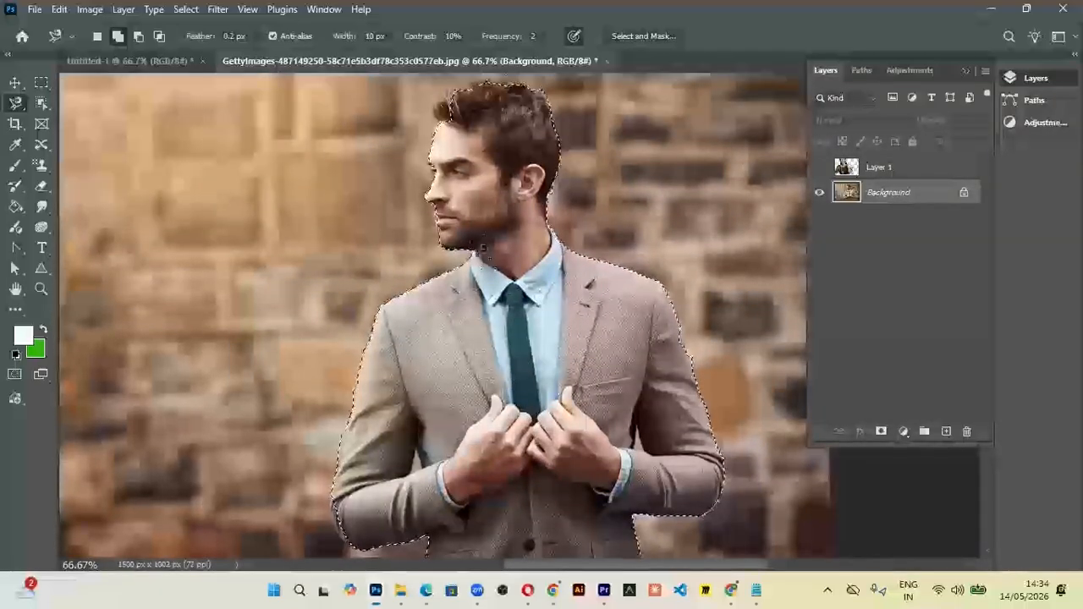
{"action": "right_click", "coordinate": [515, 248]}
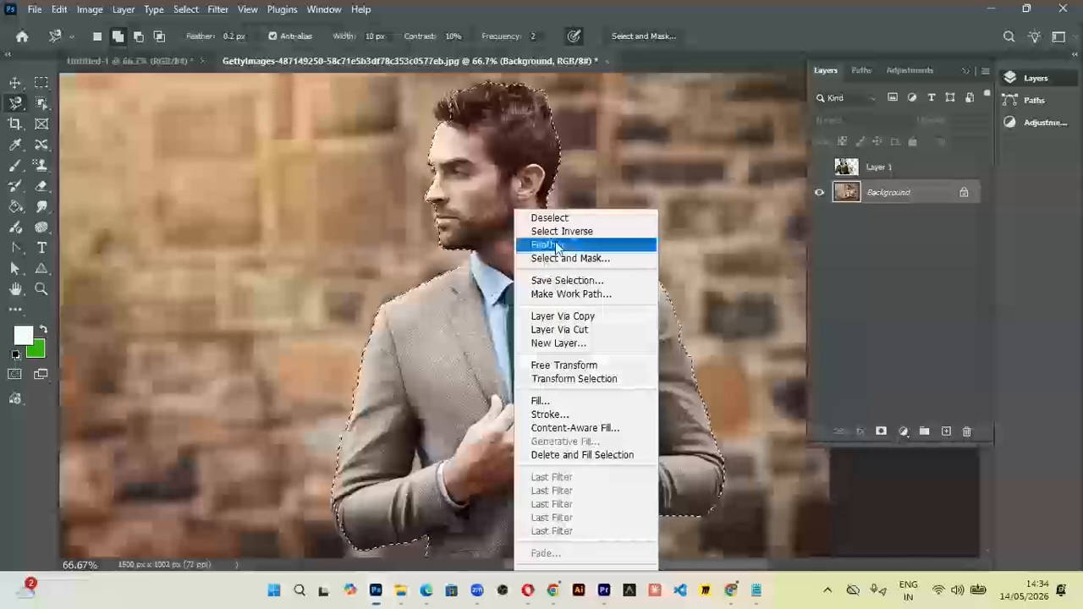
{"action": "left_click", "coordinate": [556, 245]}
{"action": "left_click", "coordinate": [814, 232]}
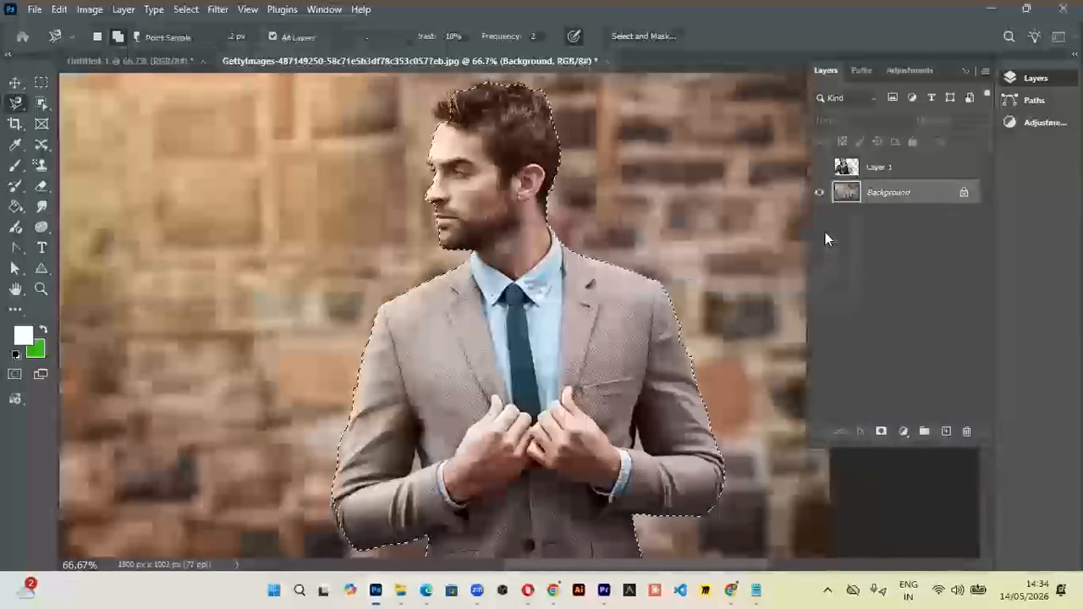
{"action": "key", "text": "ctrl+minus"}
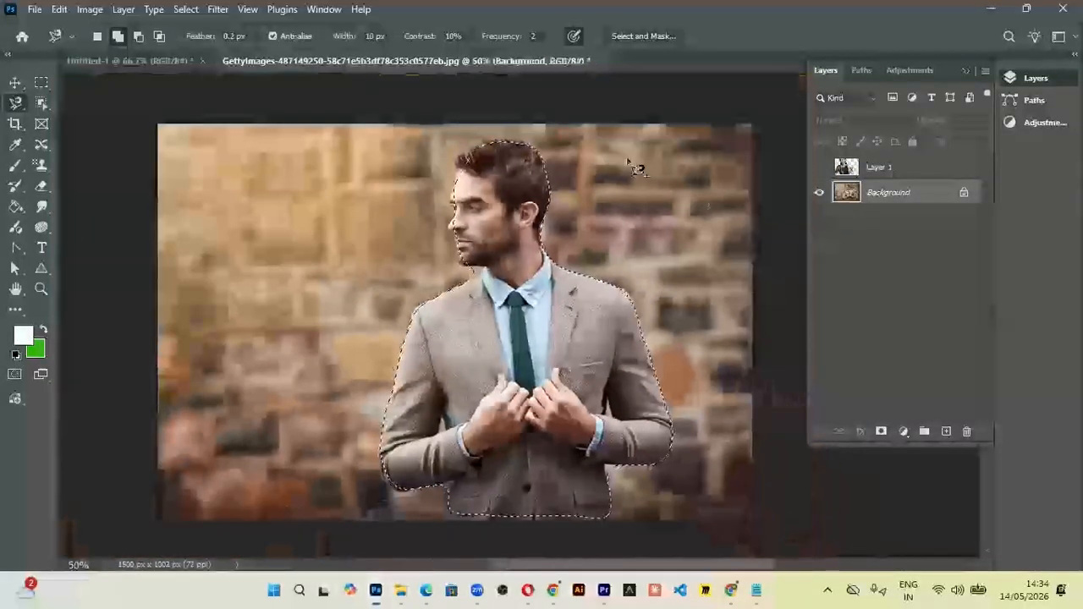
- Copy the feathered selection of the man to a new layer, clear the selection and hide the Background layer
{"action": "left_click", "coordinate": [15, 82]}
{"action": "mouse_move", "coordinate": [559, 364]}
{"action": "left_mouse_down"}
{"action": "mouse_move", "coordinate": [466, 360]}
{"action": "mouse_move", "coordinate": [559, 362]}
{"action": "left_mouse_up"}
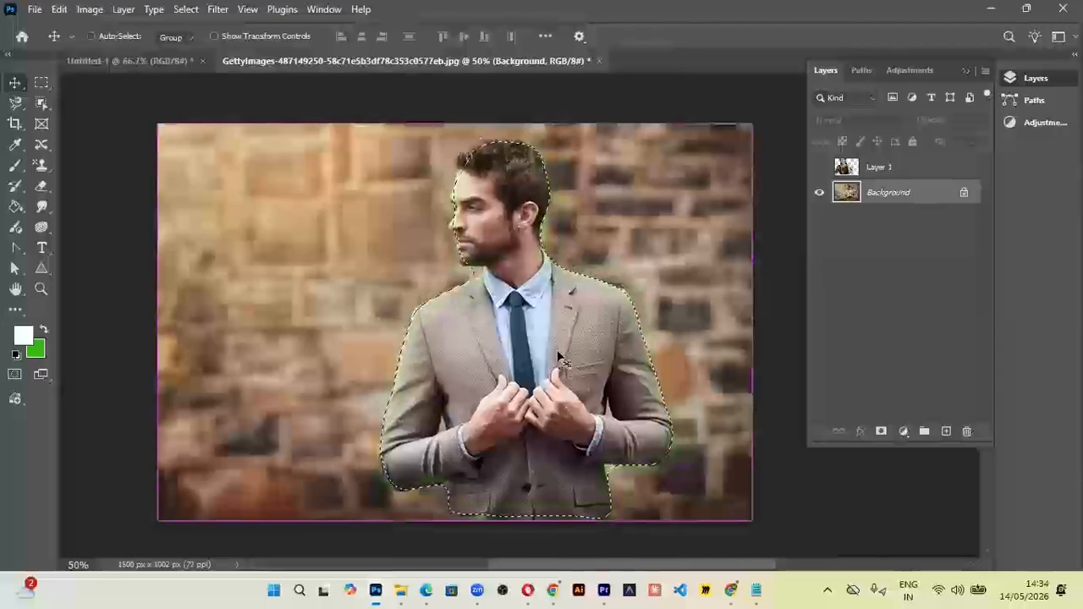
{"action": "key", "text": "ctrl+j"}
{"action": "key", "text": "ctrl+d"}
{"action": "left_click", "coordinate": [818, 218]}
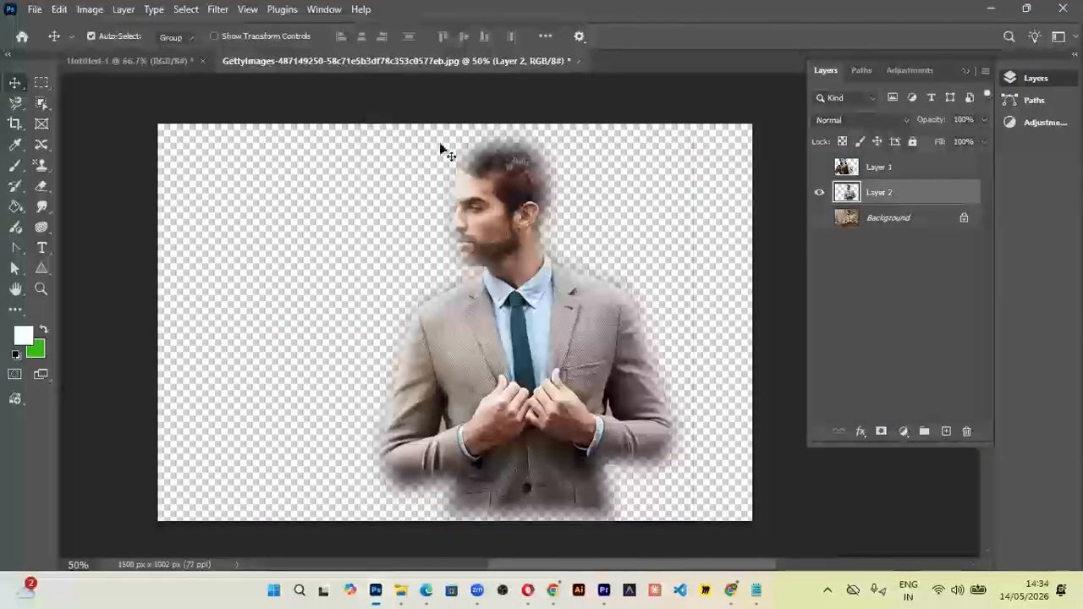
- Add a new layer directly above the Background and fill it with the green background colour
{"action": "left_click", "coordinate": [883, 217]}
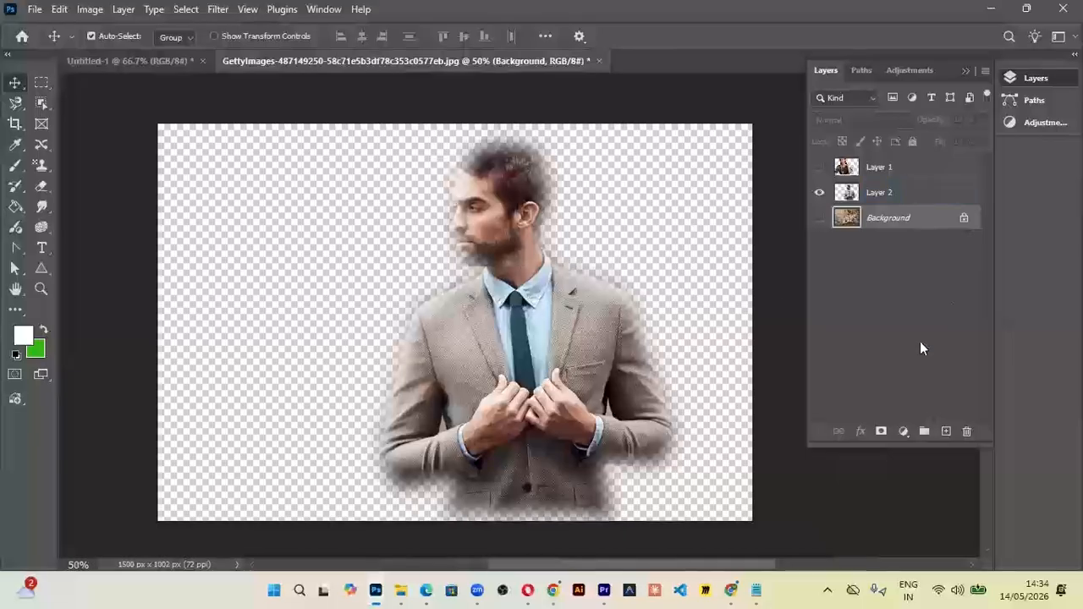
{"action": "left_click", "coordinate": [947, 431]}
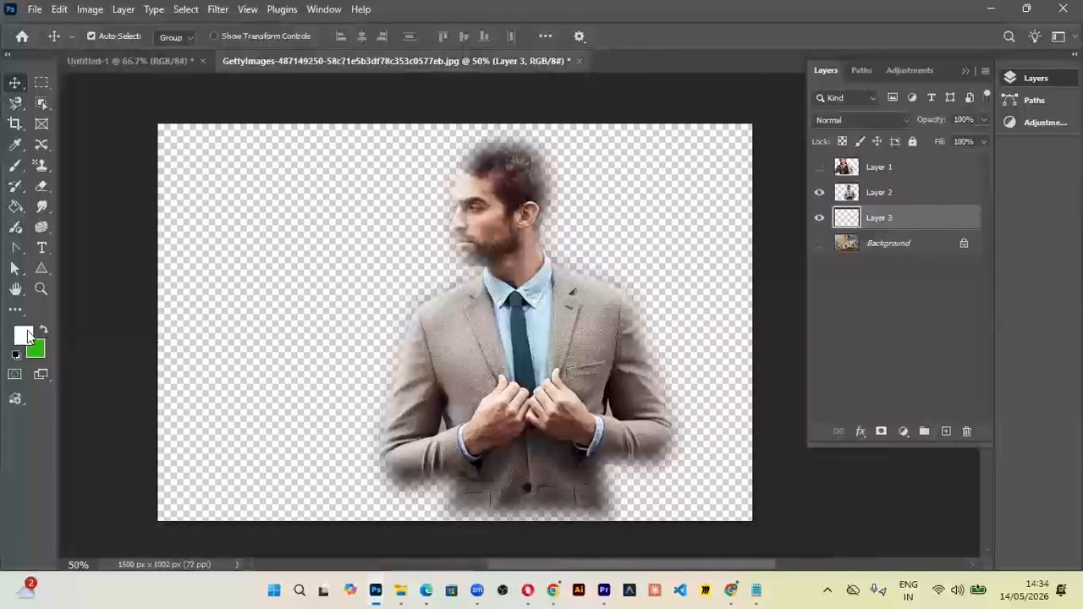
{"action": "key", "text": "ctrl+BackSpace"}
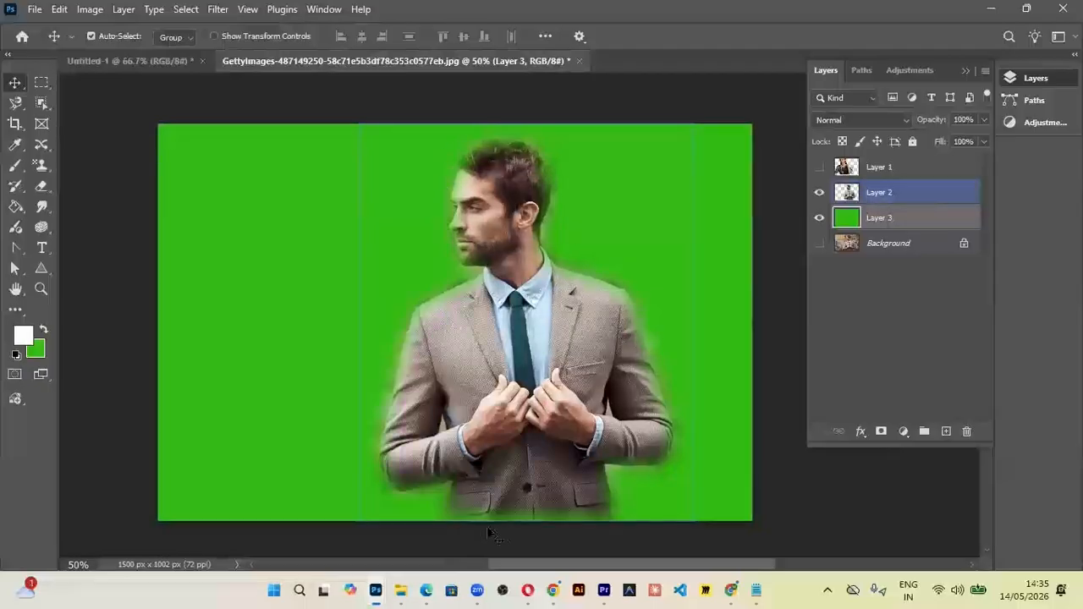
- Draw a rectangular marquee over the green area beside the man's face, feather it by 20 pixels, and deselect it
{"action": "key", "text": "m"}
{"action": "left_click_drag", "start_coordinate": [192, 184], "coordinate": [446, 361]}
{"action": "right_click", "coordinate": [373, 260]}
{"action": "left_click", "coordinate": [436, 245]}
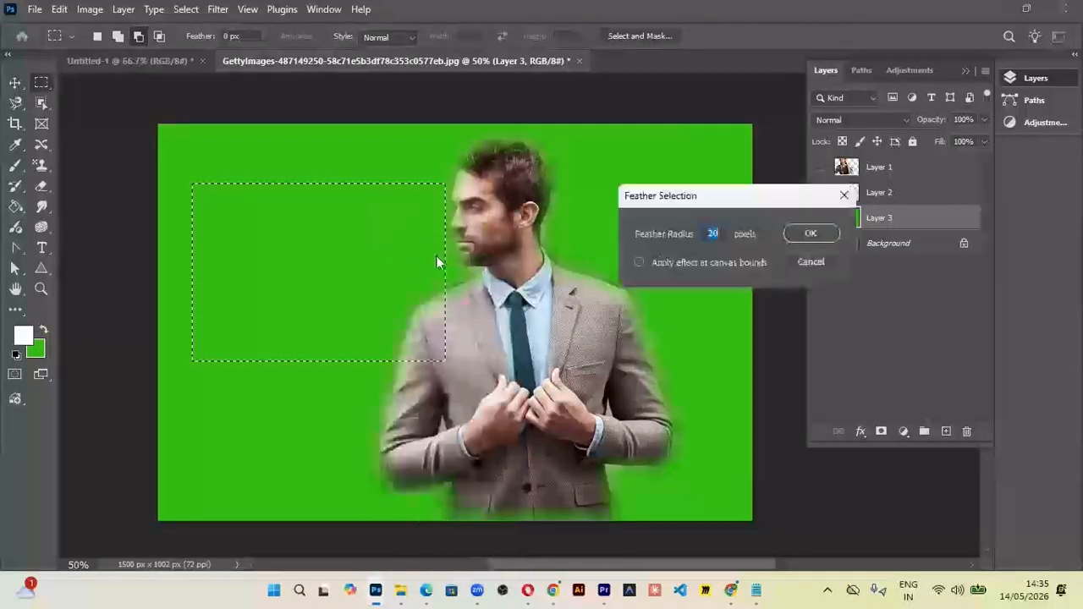
{"action": "left_click", "coordinate": [808, 234]}
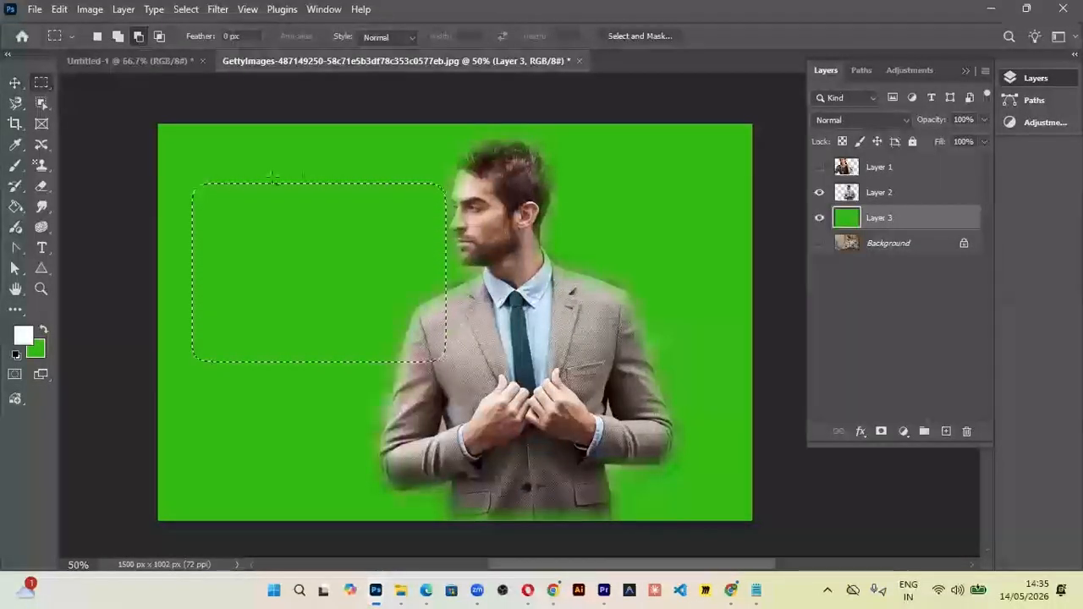
{"action": "left_click", "coordinate": [398, 203]}
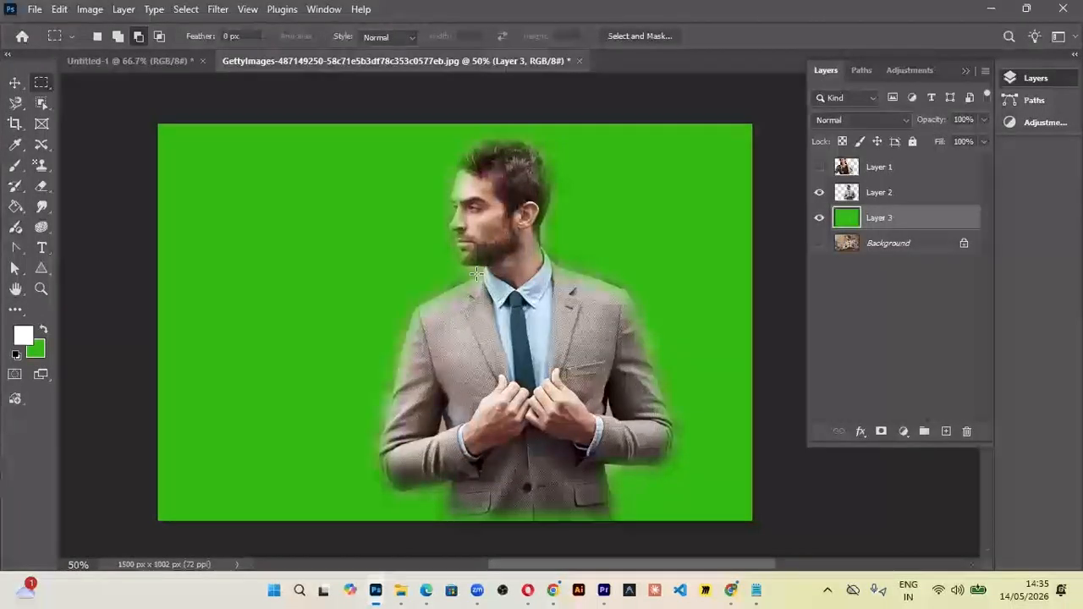
- Draw a large rectangular marquee across the green area and the man's torso, and feather it by 100 pixels
{"action": "left_click_drag", "start_coordinate": [217, 175], "coordinate": [678, 440]}
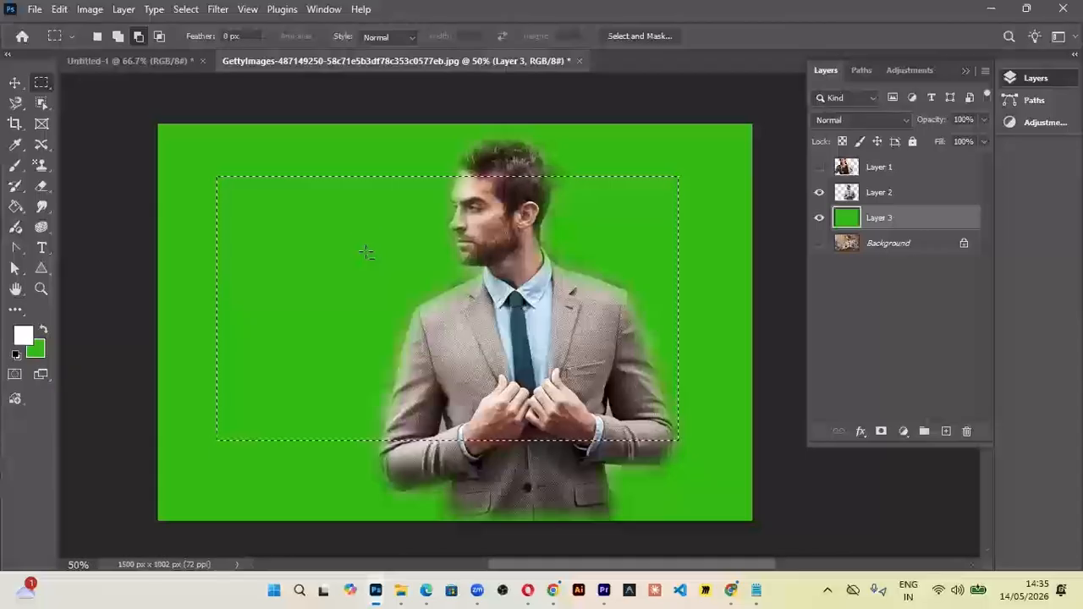
{"action": "right_click", "coordinate": [369, 252]}
{"action": "left_click", "coordinate": [407, 246]}
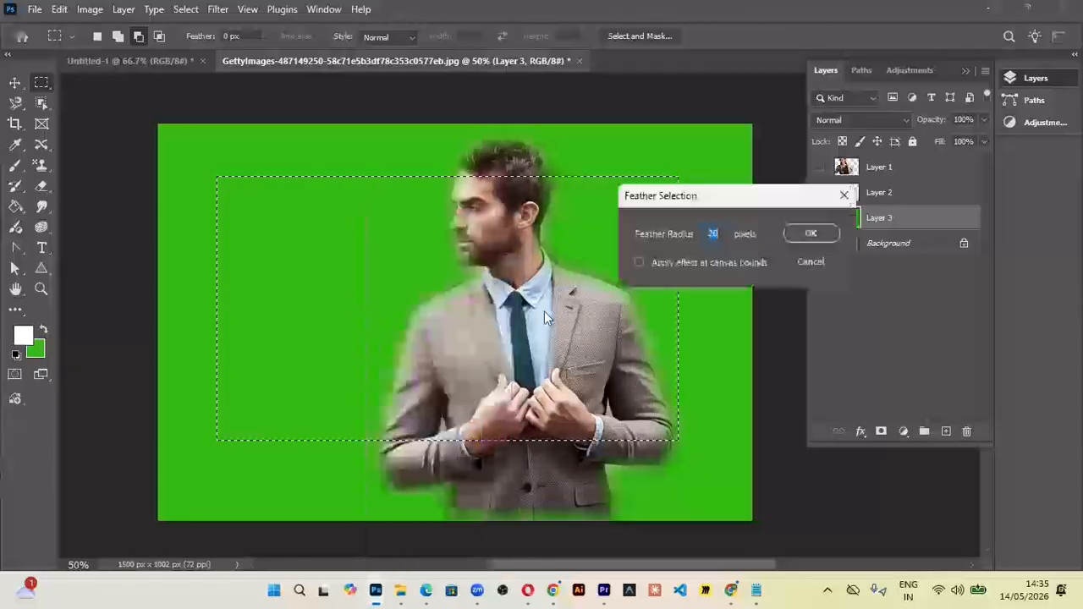
{"action": "type", "text": "100"}
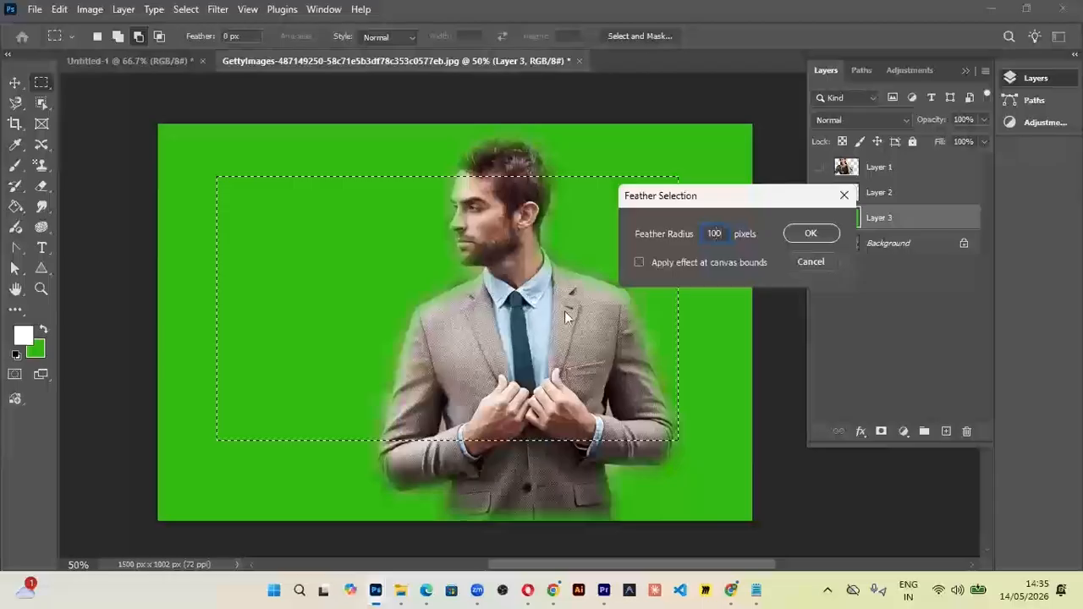
{"action": "left_click", "coordinate": [806, 235]}
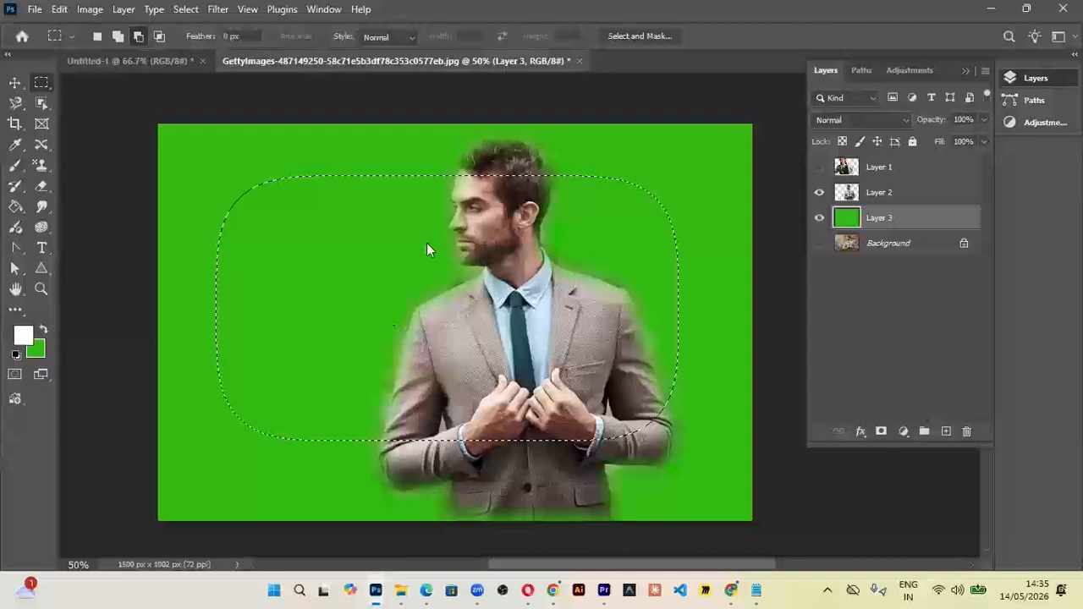
- Feather the large marquee selection again with a 300 pixel radius, and deselect it
{"action": "key", "text": "shift+F6"}
{"action": "type", "text": "300"}
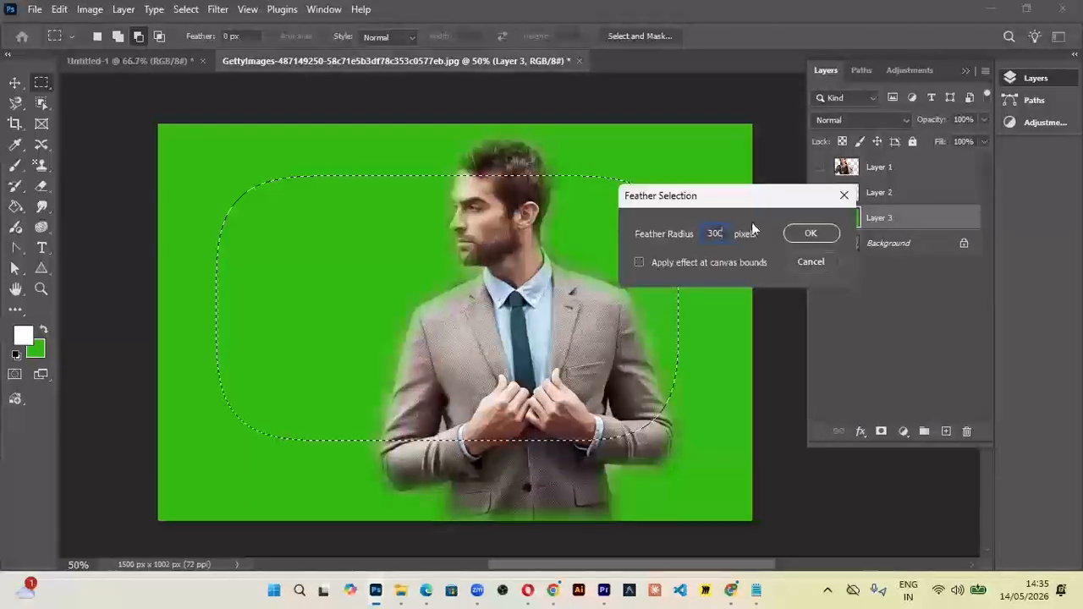
{"action": "left_click", "coordinate": [811, 234]}
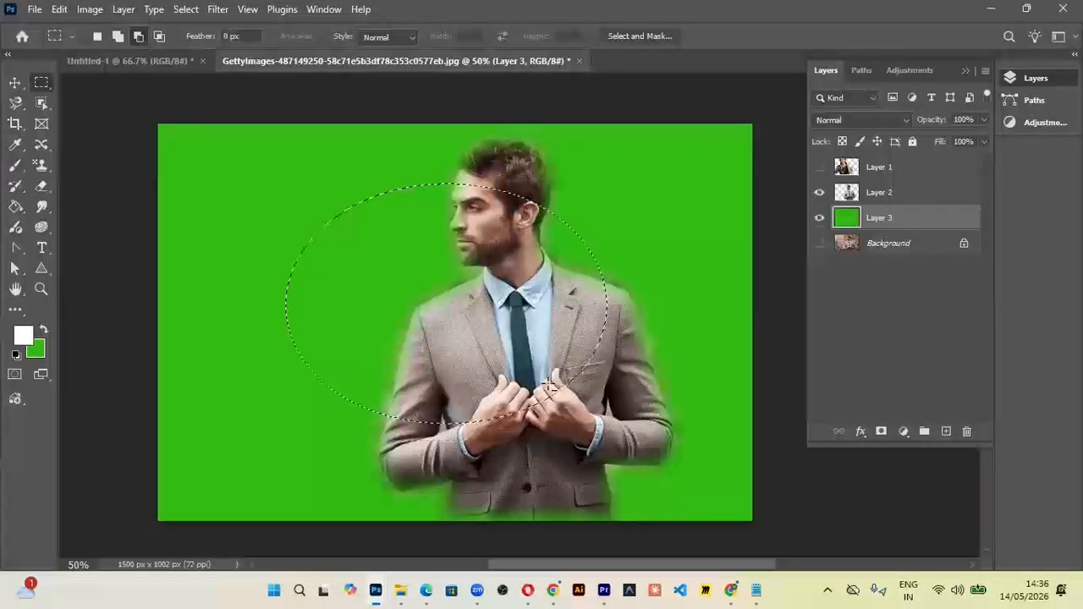
{"action": "key", "text": "ctrl+d"}
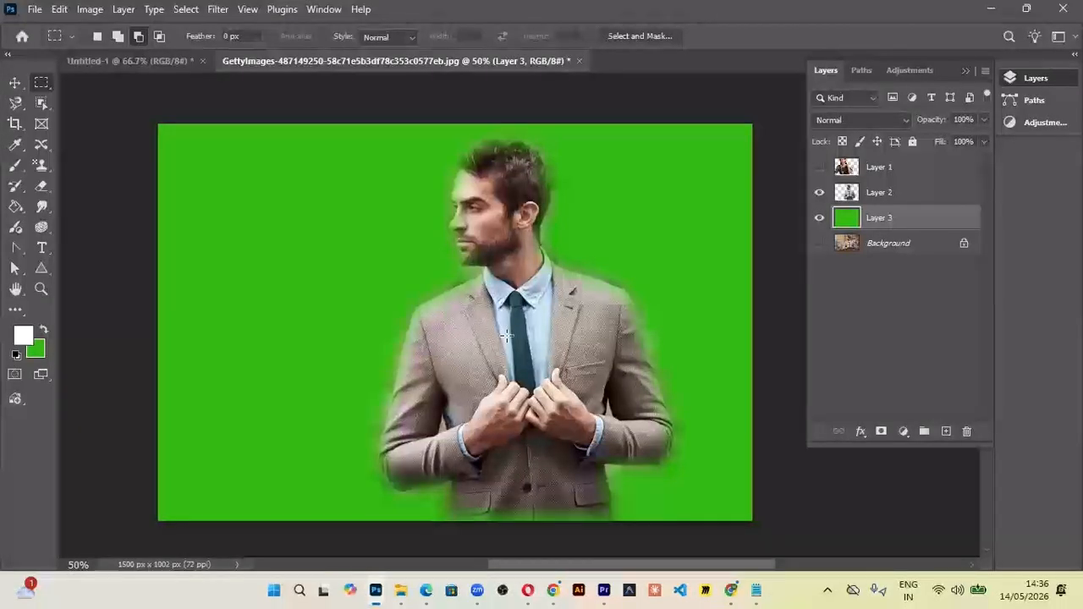
- Hide the green fill layer and the feathered cutout layer
{"action": "left_click", "coordinate": [820, 220]}
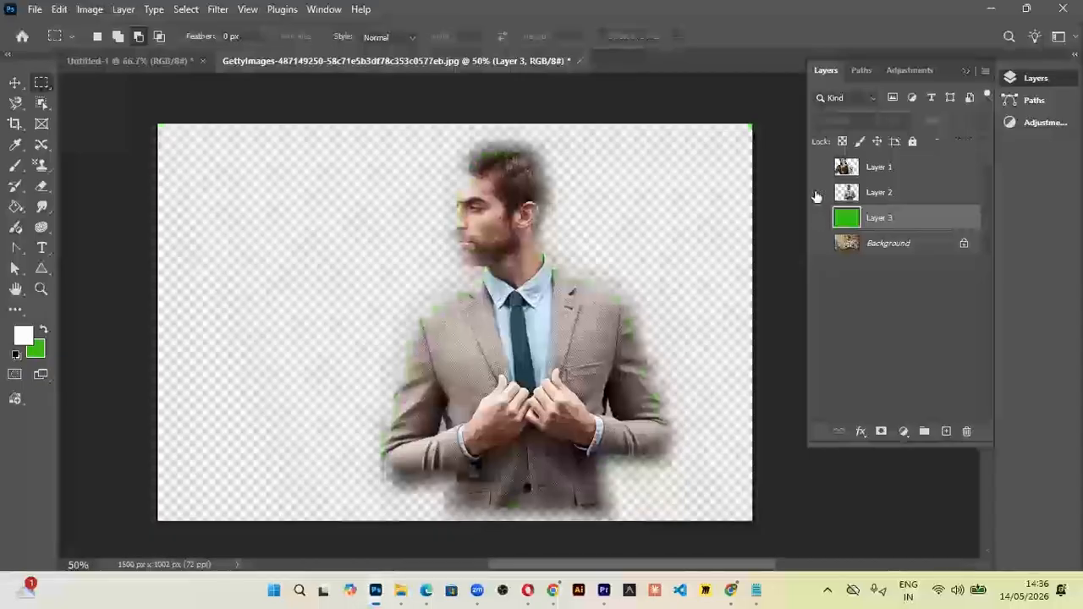
{"action": "left_click", "coordinate": [819, 193]}
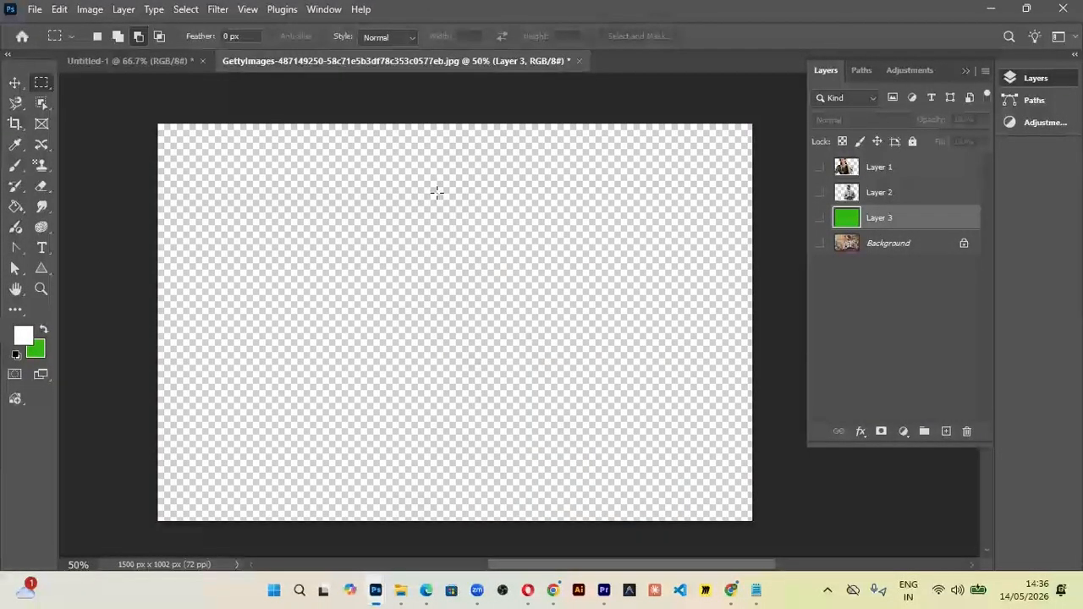
- Look through the lasso and object selection tool groups, and choose the Selection Brush tool
{"action": "right_click", "coordinate": [16, 105]}
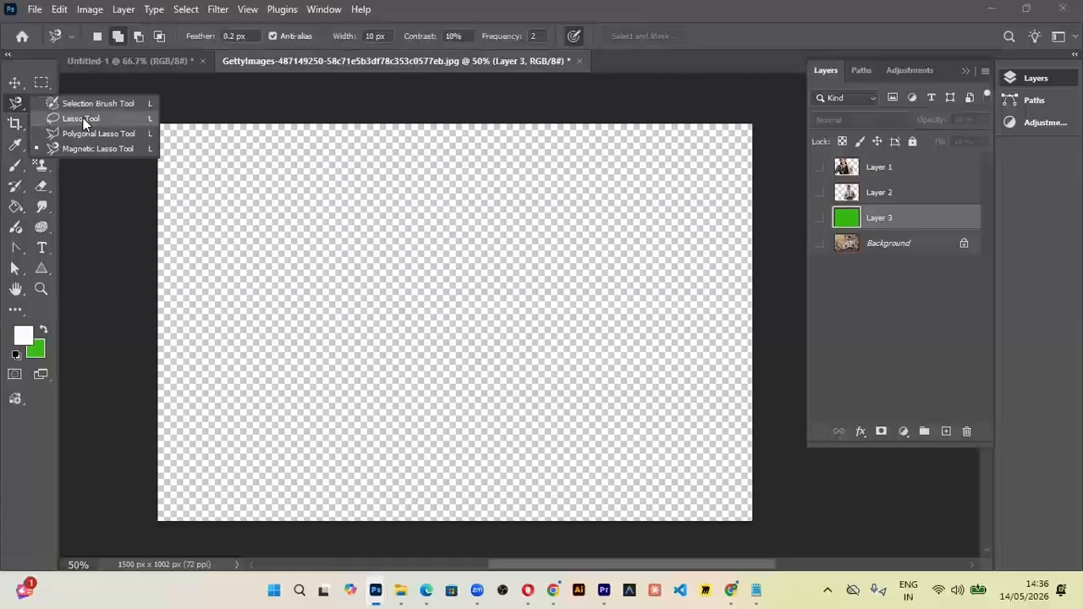
{"action": "left_click", "coordinate": [83, 118]}
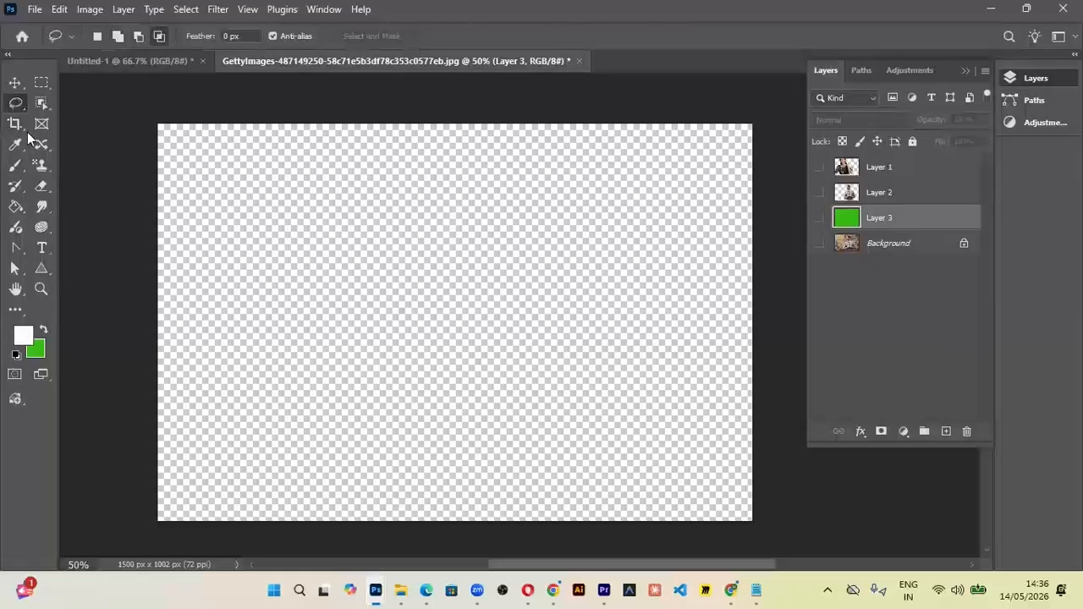
{"action": "left_click", "coordinate": [39, 110]}
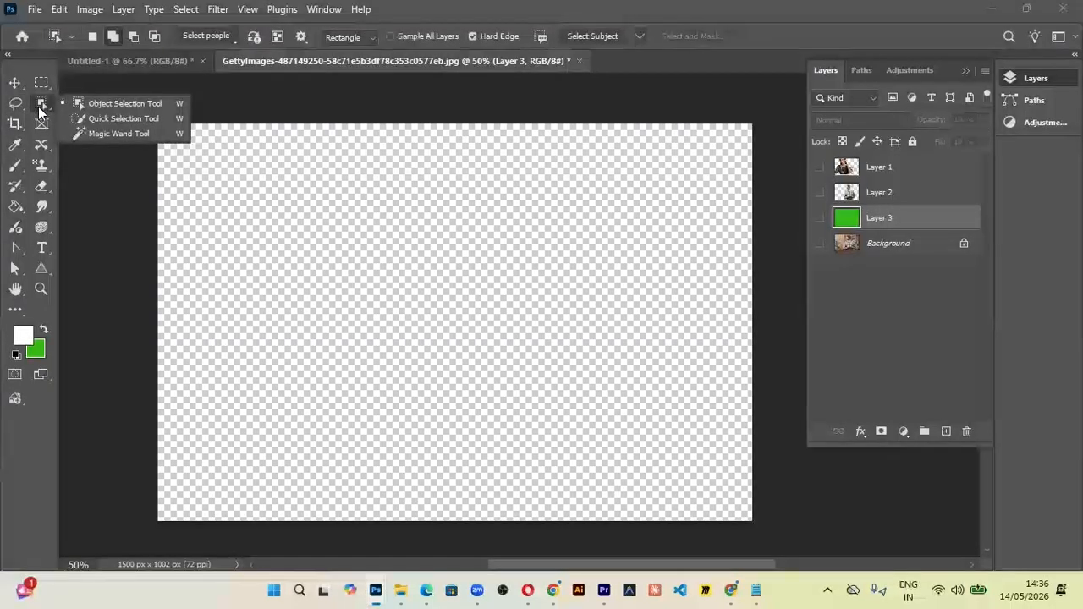
{"action": "left_click", "coordinate": [44, 104]}
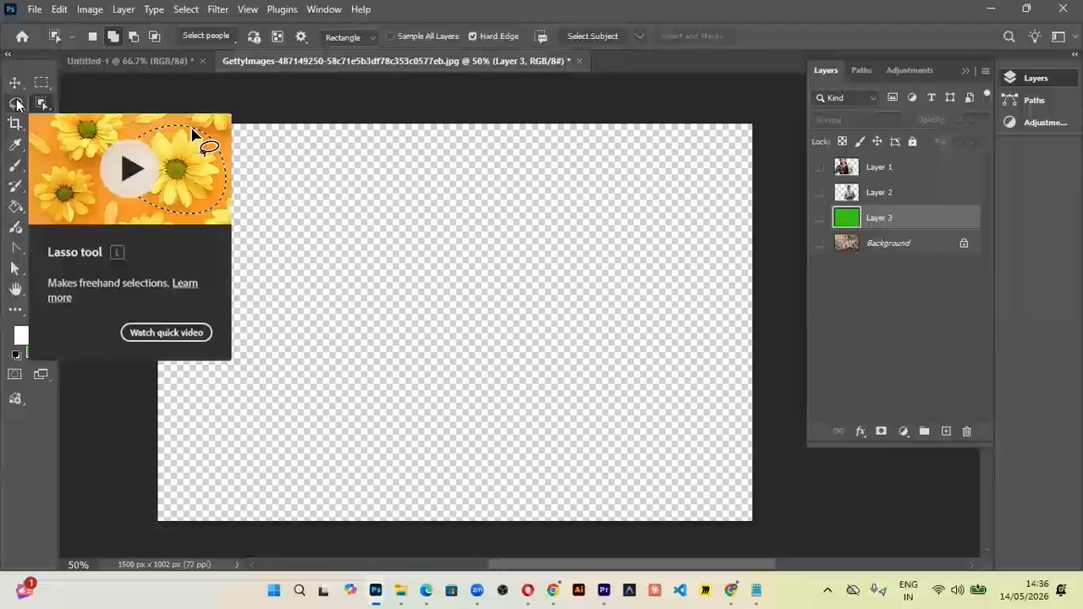
{"action": "left_click", "coordinate": [17, 104]}
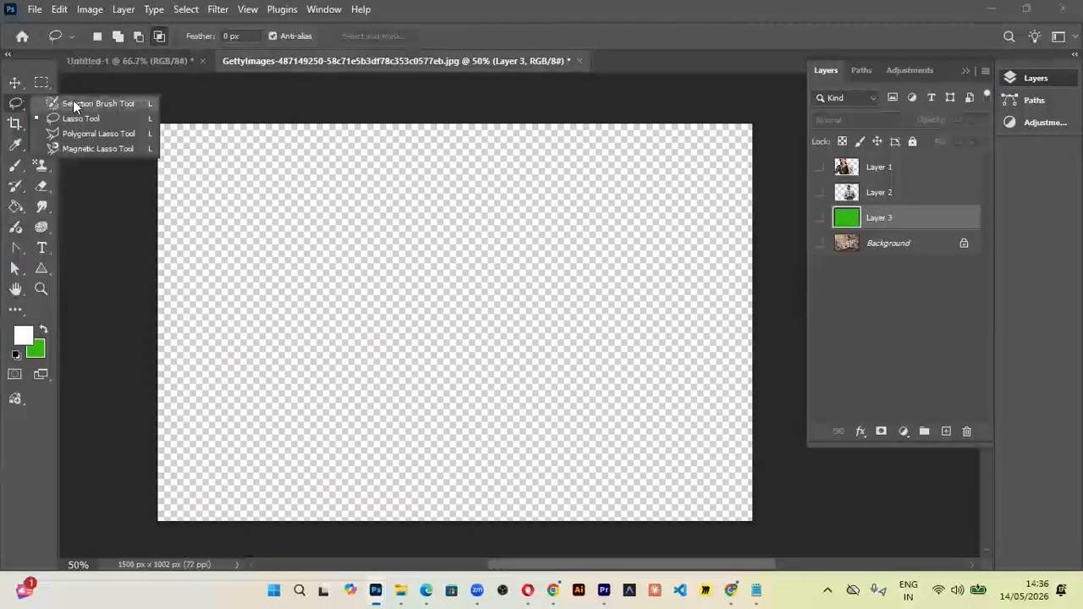
{"action": "left_click", "coordinate": [74, 102]}
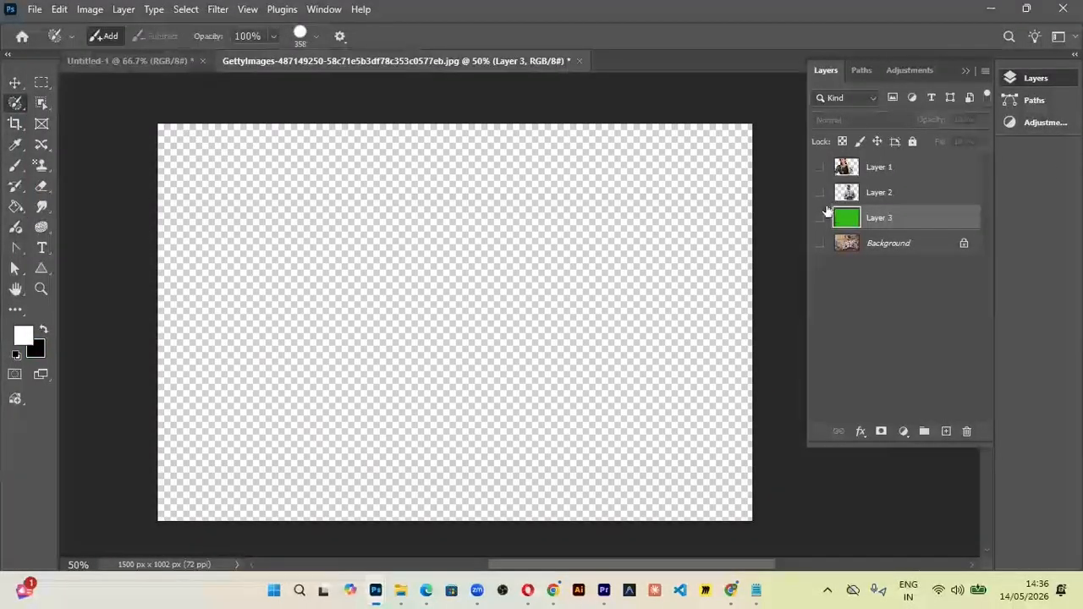
- Show the Background layer and delete the green fill layer and both cutout layers
{"action": "left_click", "coordinate": [818, 243]}
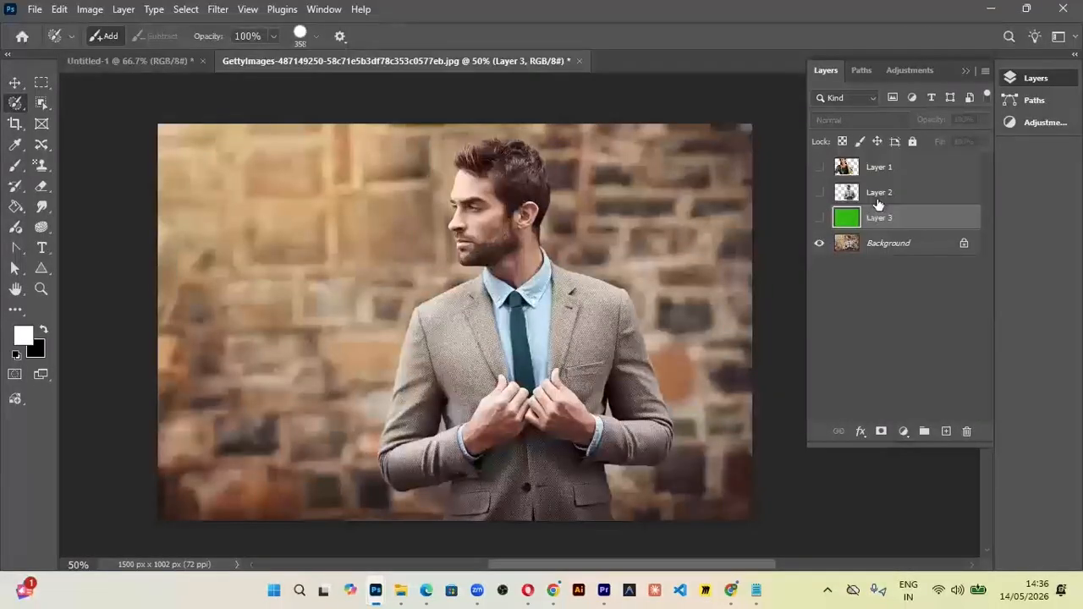
{"action": "key", "text": "Delete"}
{"action": "left_click", "coordinate": [879, 193]}
{"action": "key", "text": "Delete"}
{"action": "left_click", "coordinate": [884, 166]}
{"action": "key", "text": "Delete"}
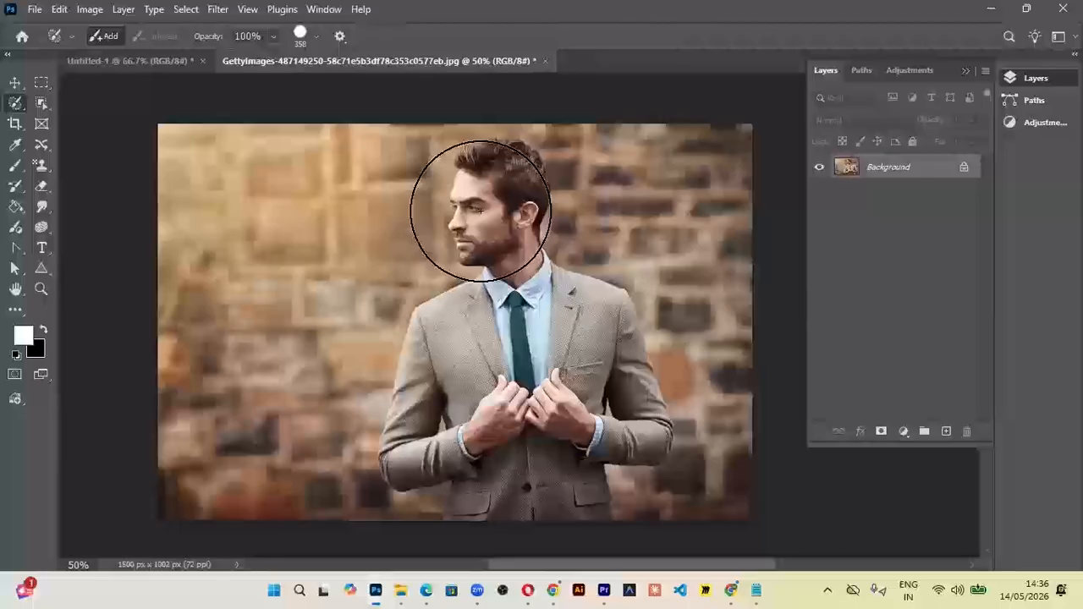
- Activate the Selection Brush tool and try different brush sizes, ending with a size of 80
{"action": "right_click", "coordinate": [15, 103]}
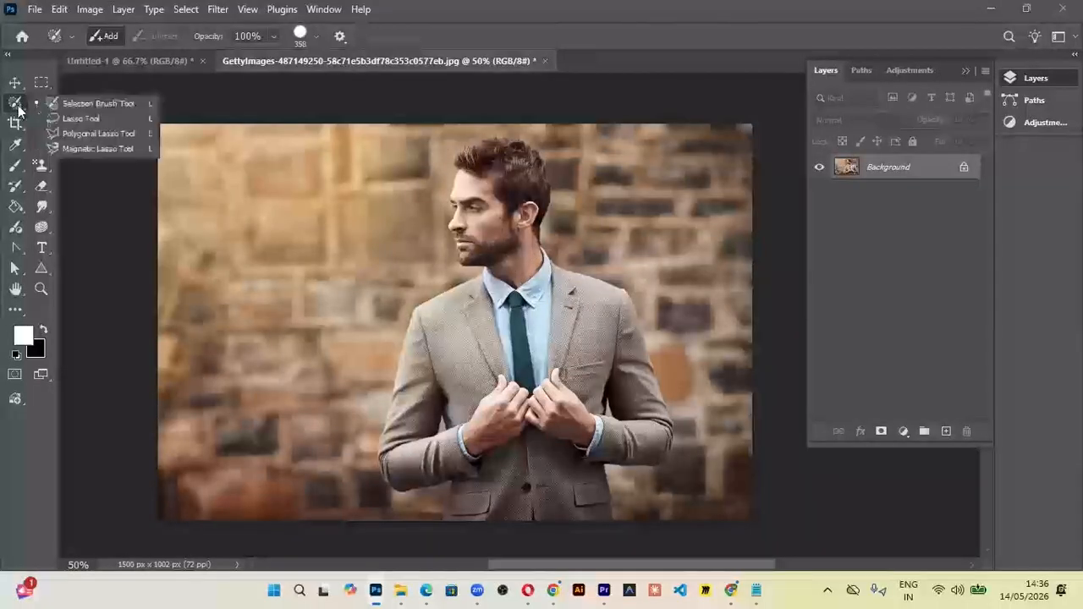
{"action": "left_click", "coordinate": [96, 102]}
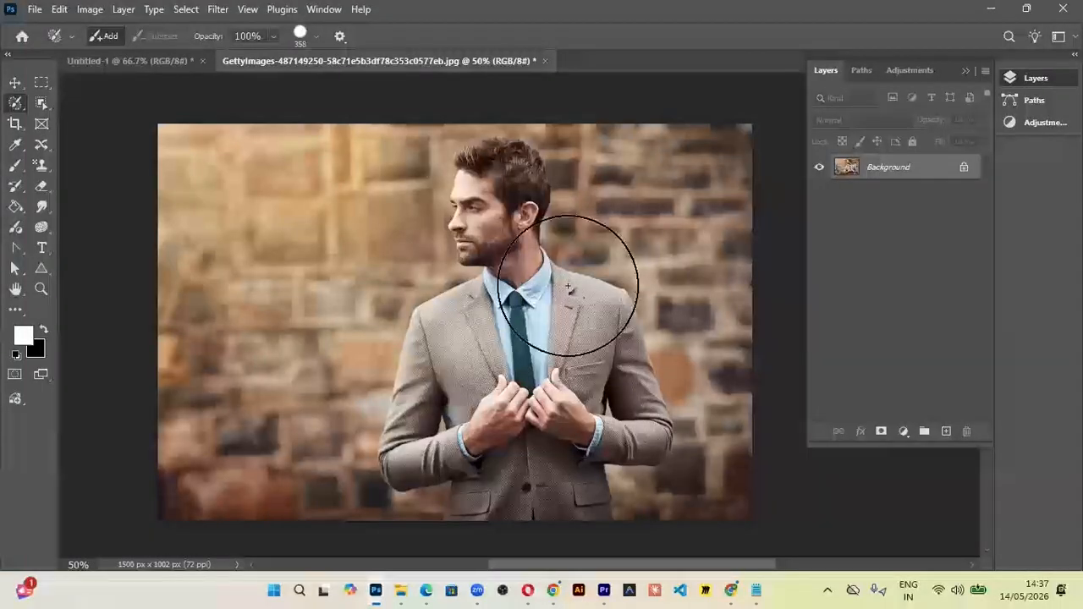
{"action": "key", "text": "bracketleft"}
{"action": "key", "text": "bracketleft"}
{"action": "key", "text": "bracketleft"}
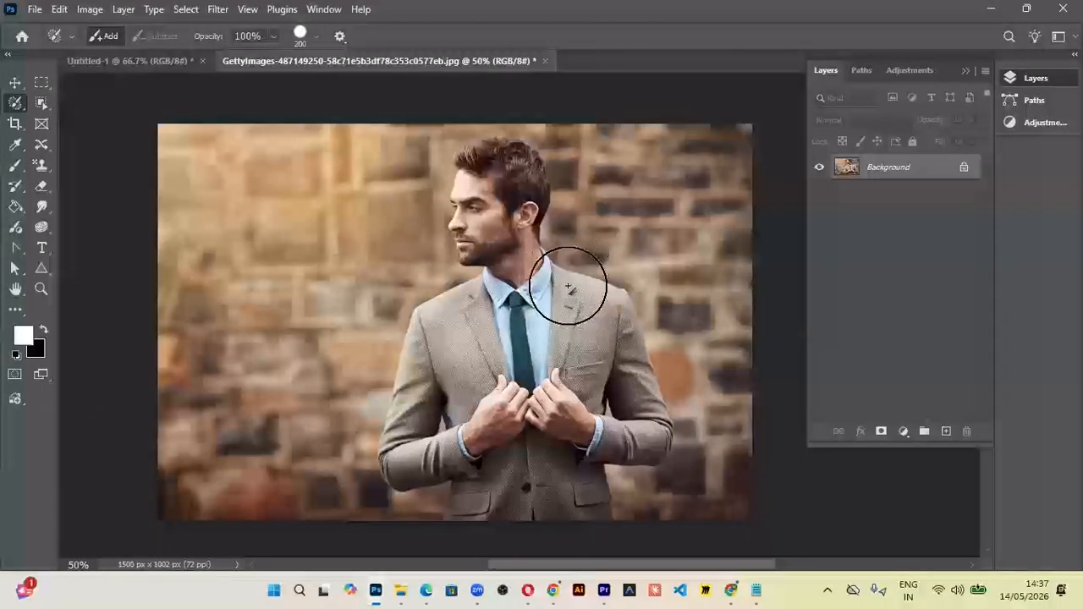
{"action": "key", "text": "bracketleft"}
{"action": "key", "text": "bracketleft"}
{"action": "key", "text": "bracketleft"}
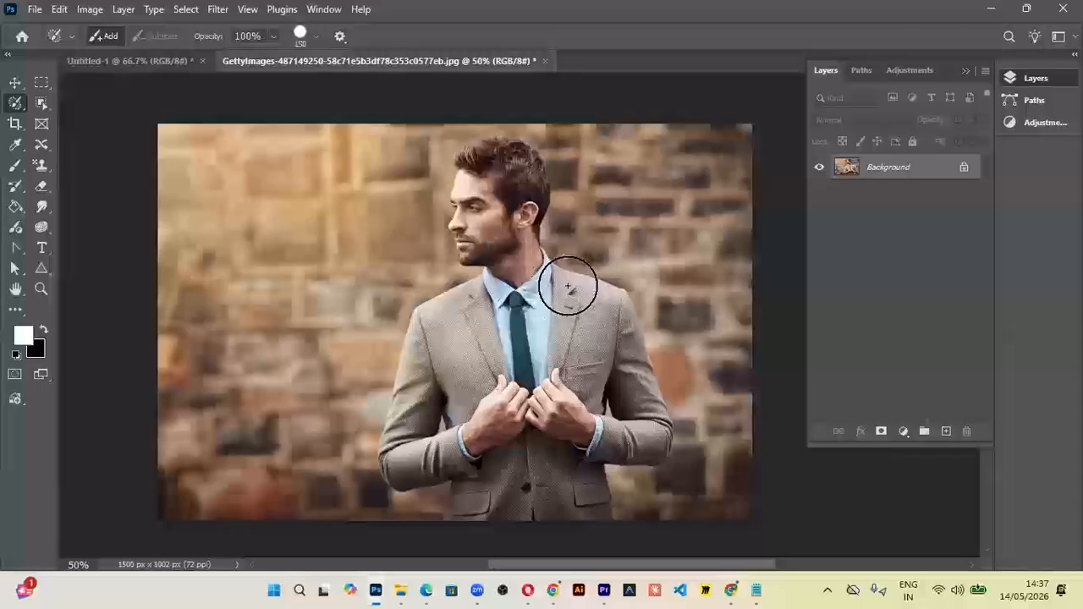
{"action": "key", "text": "bracketright"}
{"action": "key", "text": "bracketright"}
{"action": "key", "text": "bracketright"}
{"action": "key", "text": "bracketright"}
{"action": "key", "text": "bracketright"}
{"action": "key", "text": "bracketright"}
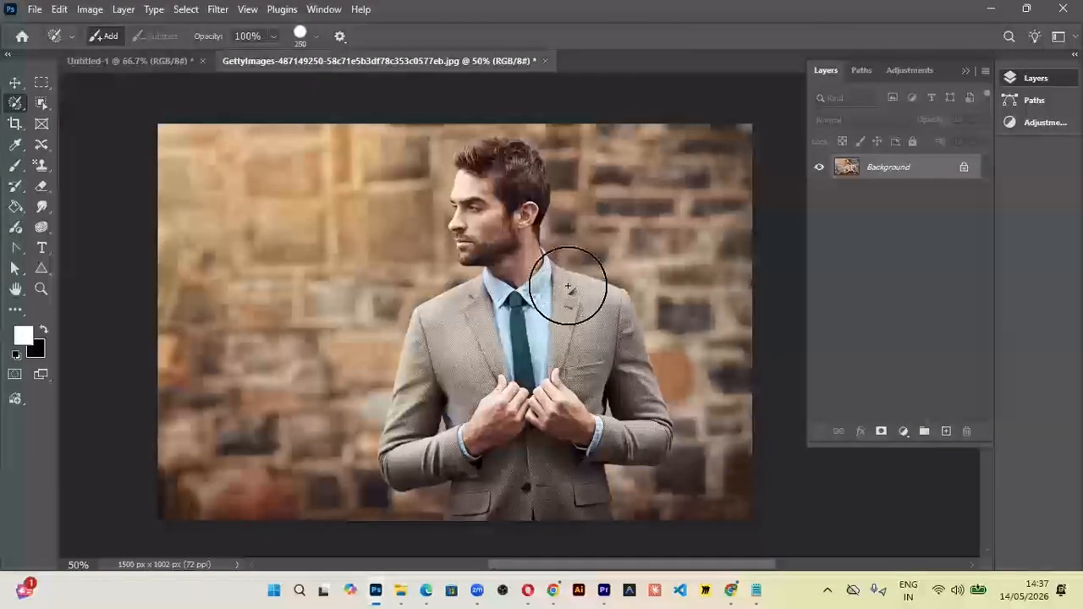
{"action": "key", "text": "bracketleft"}
{"action": "key", "text": "bracketleft"}
{"action": "key", "text": "bracketright"}
{"action": "key", "text": "bracketright"}
{"action": "key", "text": "bracketright"}
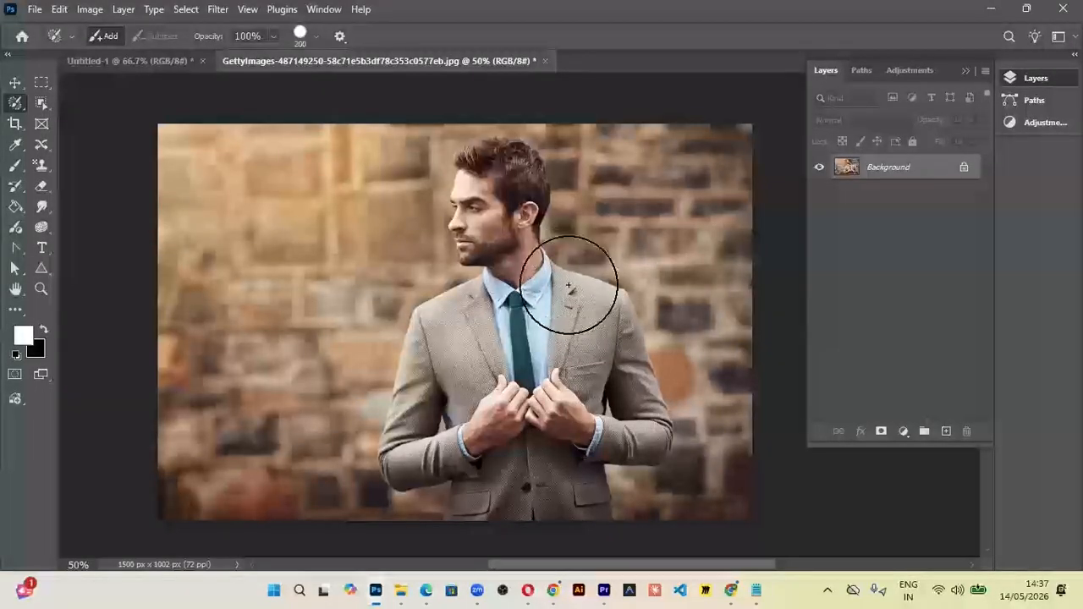
{"action": "key", "text": "bracketleft"}
{"action": "key", "text": "bracketleft"}
{"action": "key", "text": "bracketleft"}
{"action": "key", "text": "bracketleft"}
{"action": "key", "text": "bracketleft"}
{"action": "key", "text": "bracketleft"}
{"action": "key", "text": "bracketleft"}
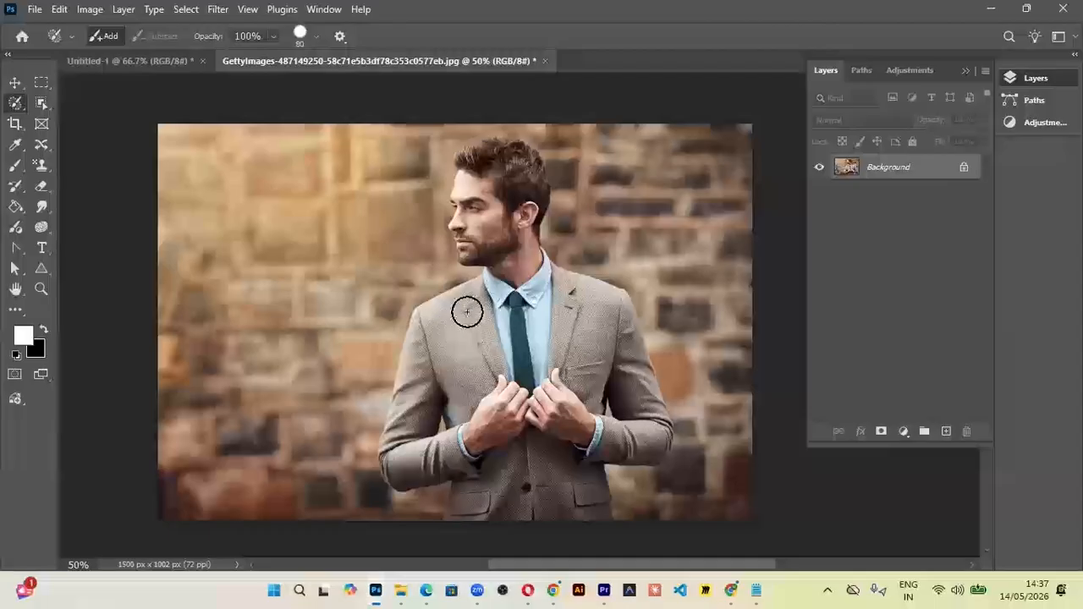
- Paint over the whole man with the Selection Brush and copy the resulting selection to a new layer
{"action": "mouse_move", "coordinate": [469, 493]}
{"action": "left_mouse_down"}
{"action": "mouse_move", "coordinate": [451, 398]}
{"action": "mouse_move", "coordinate": [434, 398]}
{"action": "mouse_move", "coordinate": [420, 427]}
{"action": "mouse_move", "coordinate": [426, 442]}
{"action": "mouse_move", "coordinate": [444, 451]}
{"action": "mouse_move", "coordinate": [476, 433]}
{"action": "mouse_move", "coordinate": [425, 476]}
{"action": "mouse_move", "coordinate": [398, 477]}
{"action": "mouse_move", "coordinate": [408, 458]}
{"action": "mouse_move", "coordinate": [395, 457]}
{"action": "mouse_move", "coordinate": [397, 426]}
{"action": "mouse_move", "coordinate": [421, 329]}
{"action": "mouse_move", "coordinate": [480, 288]}
{"action": "mouse_move", "coordinate": [426, 374]}
{"action": "mouse_move", "coordinate": [483, 403]}
{"action": "mouse_move", "coordinate": [465, 370]}
{"action": "mouse_move", "coordinate": [502, 338]}
{"action": "mouse_move", "coordinate": [506, 297]}
{"action": "mouse_move", "coordinate": [503, 271]}
{"action": "mouse_move", "coordinate": [473, 253]}
{"action": "mouse_move", "coordinate": [467, 210]}
{"action": "mouse_move", "coordinate": [473, 171]}
{"action": "mouse_move", "coordinate": [504, 153]}
{"action": "mouse_move", "coordinate": [522, 155]}
{"action": "mouse_move", "coordinate": [534, 194]}
{"action": "mouse_move", "coordinate": [526, 263]}
{"action": "mouse_move", "coordinate": [612, 300]}
{"action": "mouse_move", "coordinate": [656, 441]}
{"action": "mouse_move", "coordinate": [583, 483]}
{"action": "mouse_move", "coordinate": [597, 498]}
{"action": "mouse_move", "coordinate": [551, 491]}
{"action": "mouse_move", "coordinate": [568, 496]}
{"action": "mouse_move", "coordinate": [580, 380]}
{"action": "mouse_move", "coordinate": [597, 336]}
{"action": "mouse_move", "coordinate": [633, 432]}
{"action": "mouse_move", "coordinate": [604, 438]}
{"action": "mouse_move", "coordinate": [588, 316]}
{"action": "mouse_move", "coordinate": [536, 301]}
{"action": "mouse_move", "coordinate": [508, 314]}
{"action": "mouse_move", "coordinate": [500, 358]}
{"action": "mouse_move", "coordinate": [452, 331]}
{"action": "mouse_move", "coordinate": [478, 322]}
{"action": "mouse_move", "coordinate": [484, 466]}
{"action": "mouse_move", "coordinate": [517, 440]}
{"action": "mouse_move", "coordinate": [544, 321]}
{"action": "mouse_move", "coordinate": [503, 442]}
{"action": "mouse_move", "coordinate": [551, 442]}
{"action": "mouse_move", "coordinate": [561, 329]}
{"action": "mouse_move", "coordinate": [542, 415]}
{"action": "mouse_move", "coordinate": [496, 172]}
{"action": "mouse_move", "coordinate": [473, 164]}
{"action": "mouse_move", "coordinate": [479, 153]}
{"action": "mouse_move", "coordinate": [505, 153]}
{"action": "mouse_move", "coordinate": [513, 242]}
{"action": "mouse_move", "coordinate": [460, 320]}
{"action": "mouse_move", "coordinate": [429, 315]}
{"action": "mouse_move", "coordinate": [462, 336]}
{"action": "left_mouse_up"}
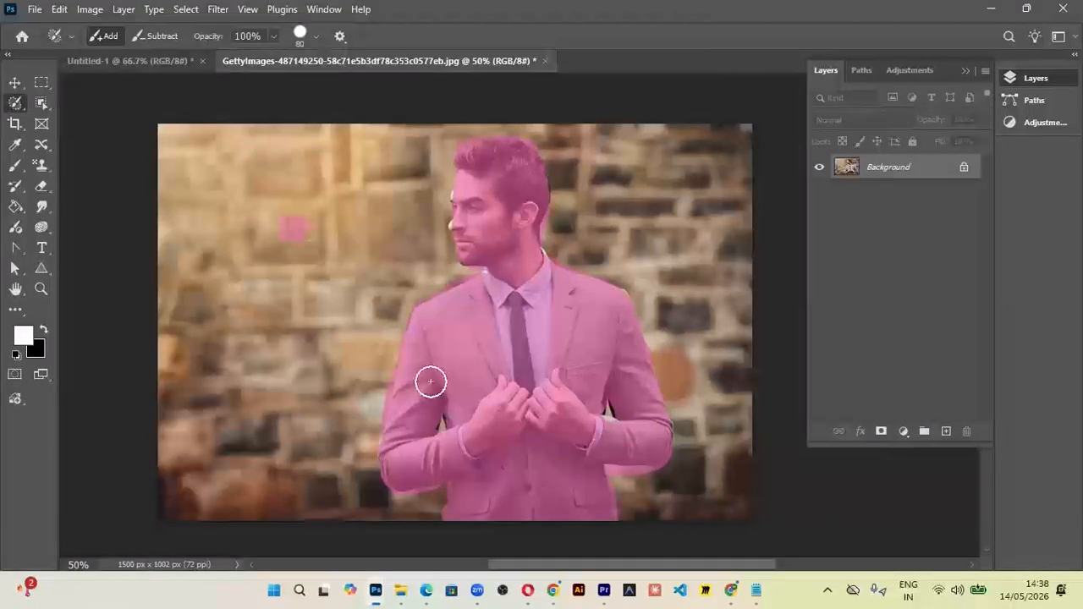
{"action": "left_click", "coordinate": [15, 82]}
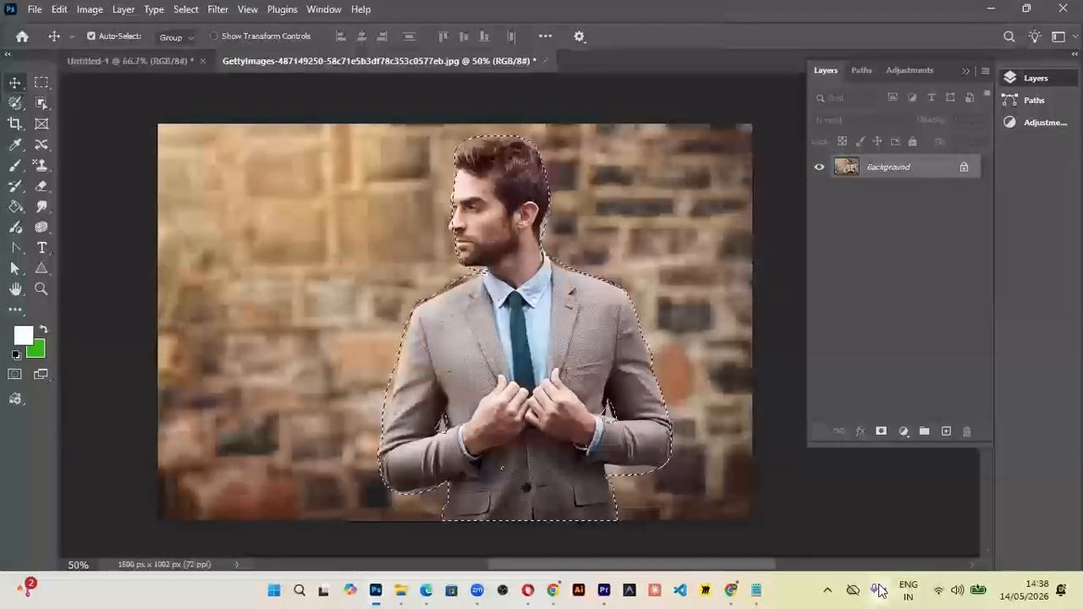
{"action": "key", "text": "ctrl+j"}
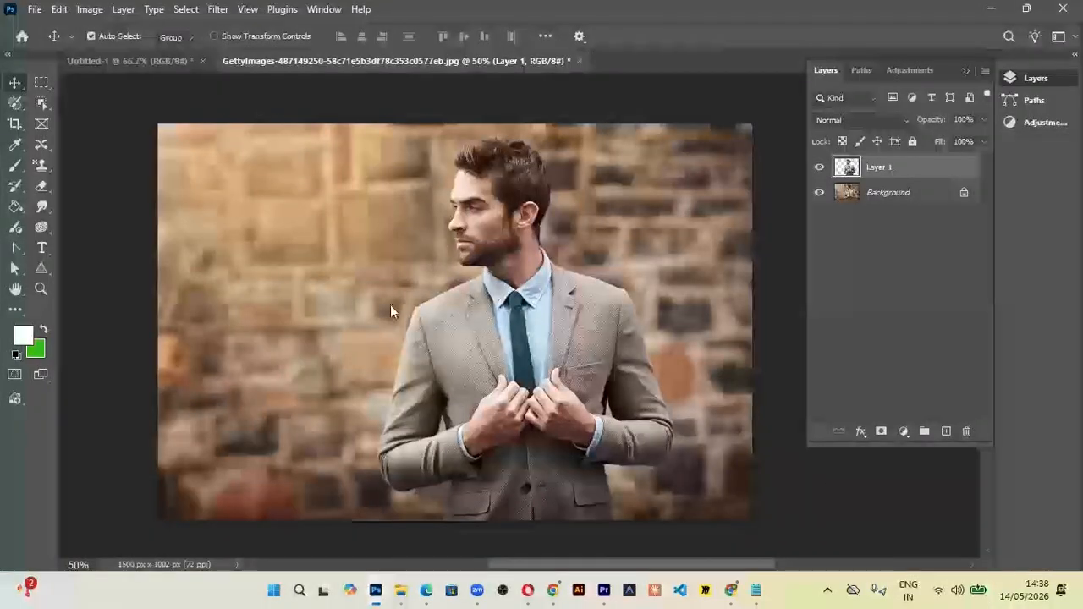
- Undo the copied man layer, leaving only the Background layer, and clear the selection
{"action": "left_click_drag", "start_coordinate": [485, 307], "coordinate": [476, 336]}
{"action": "key", "text": "ctrl+z"}
{"action": "key", "text": "ctrl+z"}
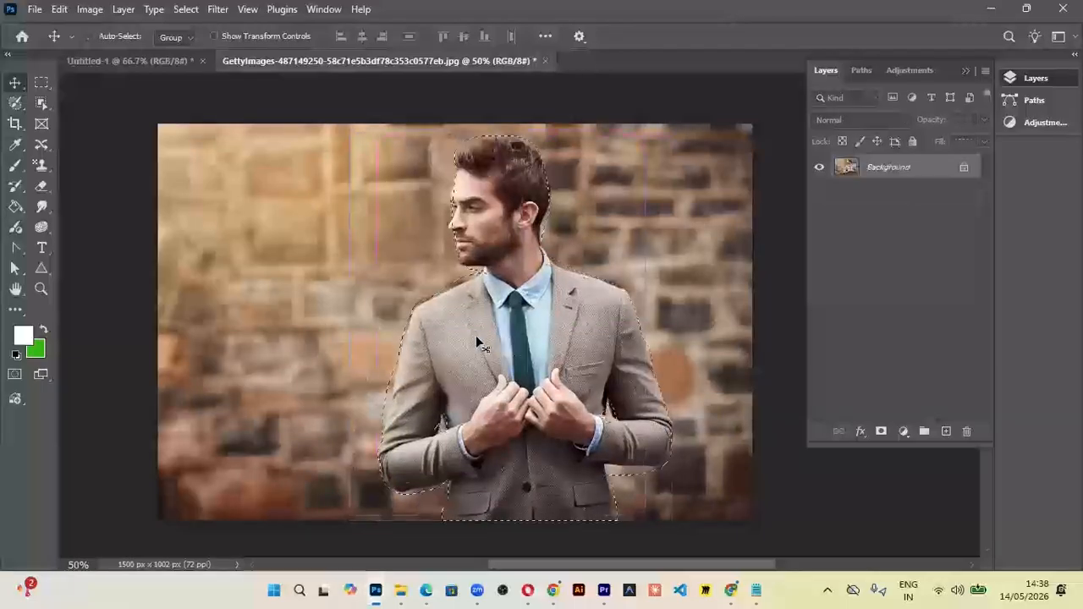
{"action": "key", "text": "ctrl+d"}
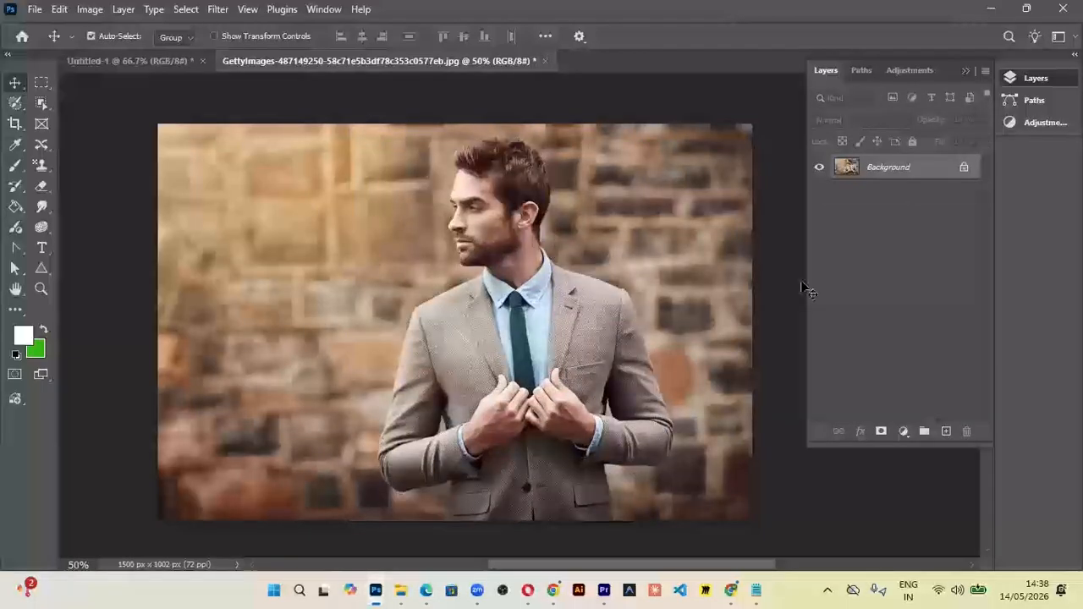
- Try selecting the man by tracing his outline as a closed loop with the Selection Brush at size 10, and clear the selection
{"action": "left_click", "coordinate": [14, 104]}
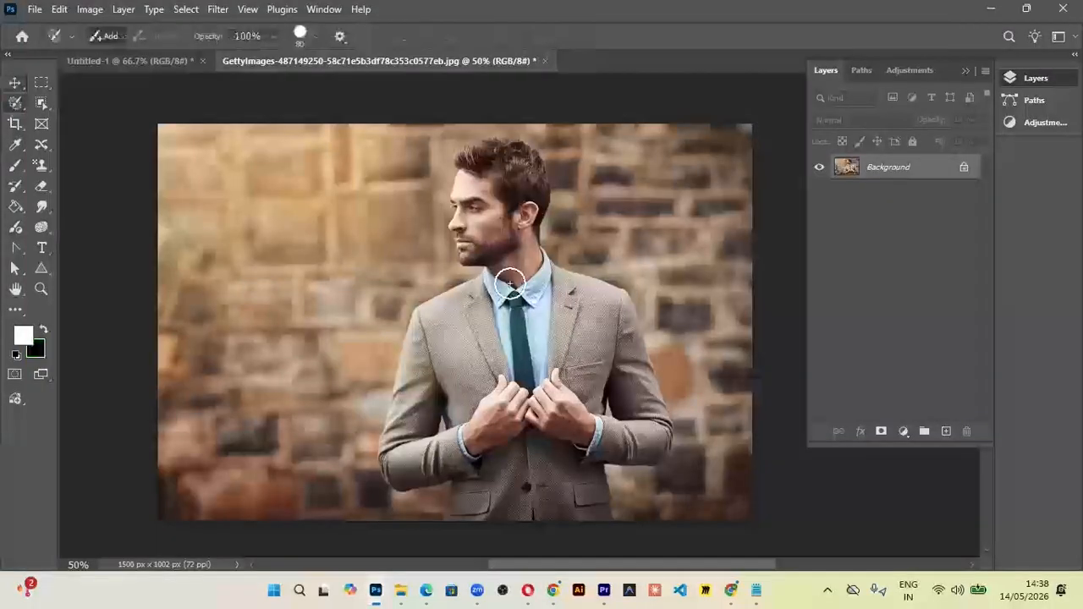
{"action": "key", "text": "bracketleft"}
{"action": "key", "text": "bracketleft"}
{"action": "key", "text": "bracketleft"}
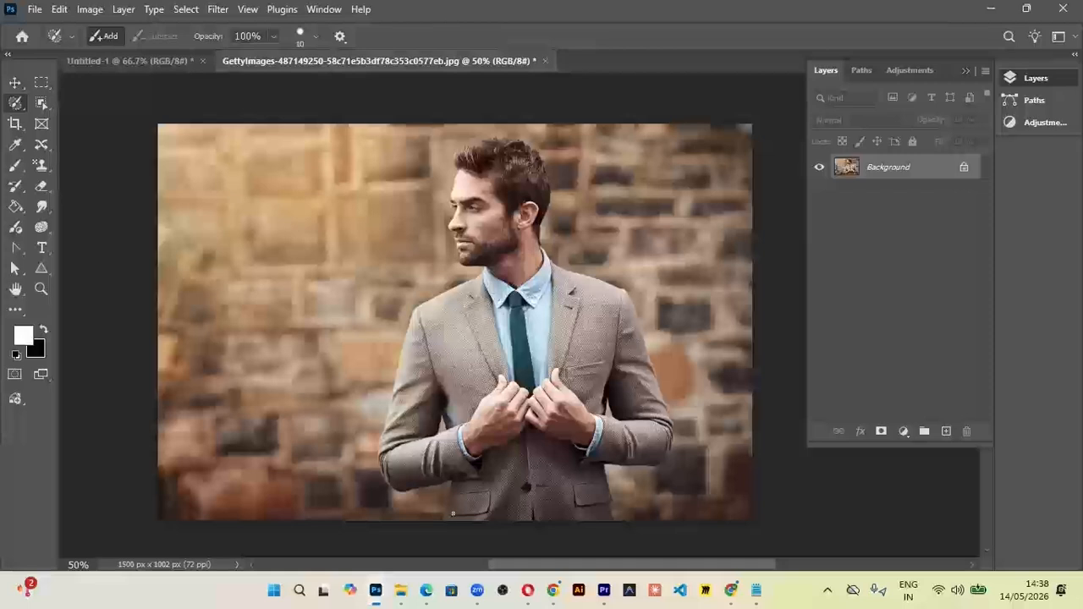
{"action": "left_click_drag", "start_coordinate": [441, 524], "coordinate": [453, 476]}
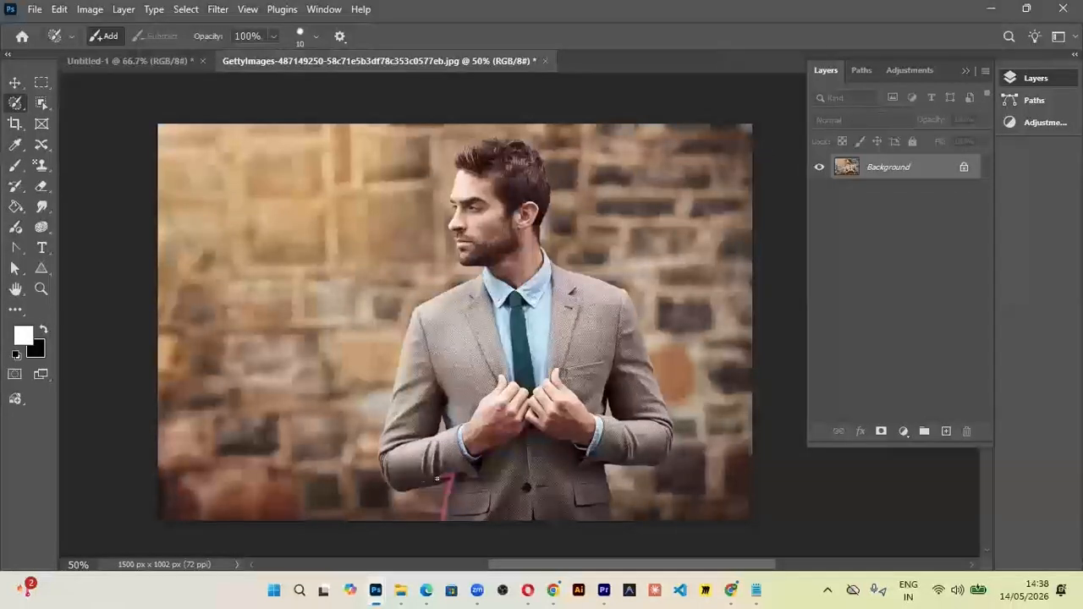
{"action": "mouse_move", "coordinate": [414, 305]}
{"action": "left_mouse_down"}
{"action": "mouse_move", "coordinate": [447, 278]}
{"action": "mouse_move", "coordinate": [453, 169]}
{"action": "mouse_move", "coordinate": [498, 140]}
{"action": "left_mouse_up"}
{"action": "left_click_drag", "start_coordinate": [529, 230], "coordinate": [618, 302]}
{"action": "mouse_move", "coordinate": [676, 403]}
{"action": "left_mouse_down"}
{"action": "mouse_move", "coordinate": [672, 443]}
{"action": "mouse_move", "coordinate": [643, 476]}
{"action": "left_mouse_up"}
{"action": "left_click_drag", "start_coordinate": [611, 508], "coordinate": [565, 534]}
{"action": "left_click_drag", "start_coordinate": [448, 521], "coordinate": [445, 519]}
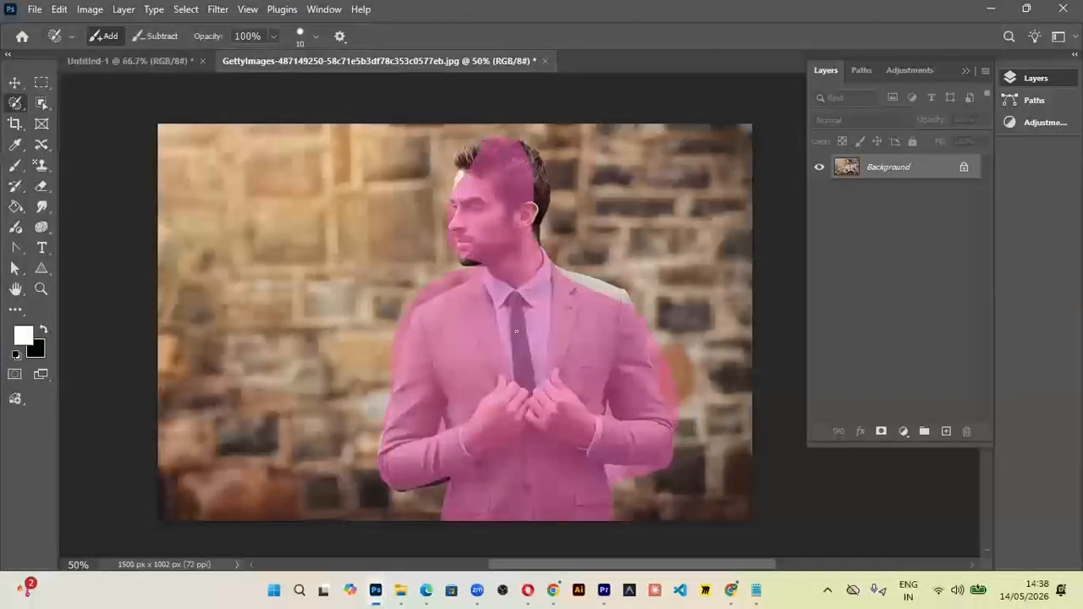
{"action": "key", "text": "Escape"}
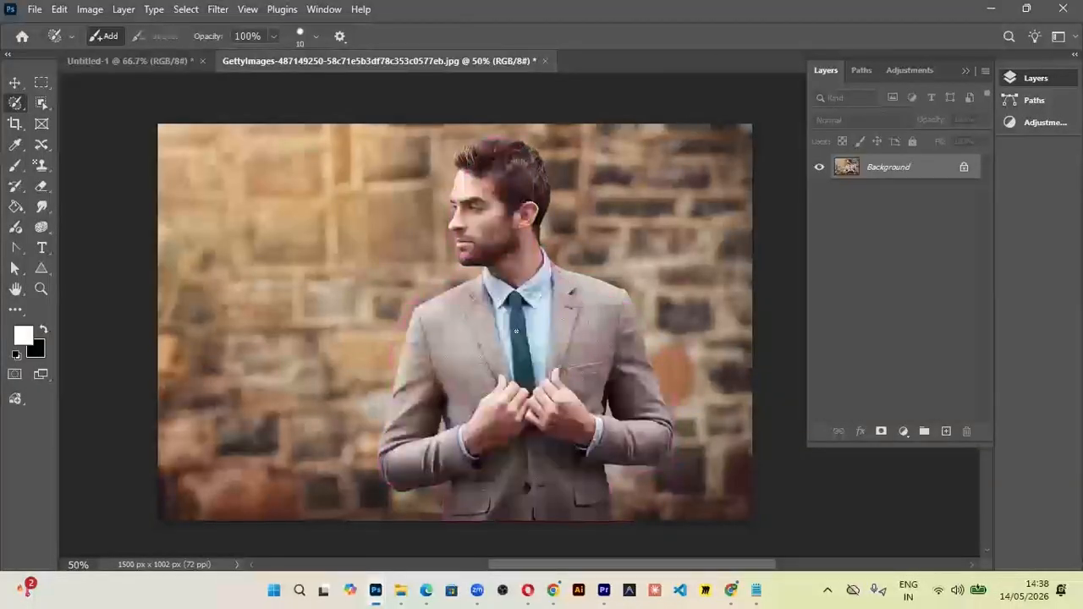
- Enlarge the Selection Brush to size 150 and select a round area over the man's face
{"action": "right_click", "coordinate": [15, 102]}
{"action": "left_click", "coordinate": [21, 104]}
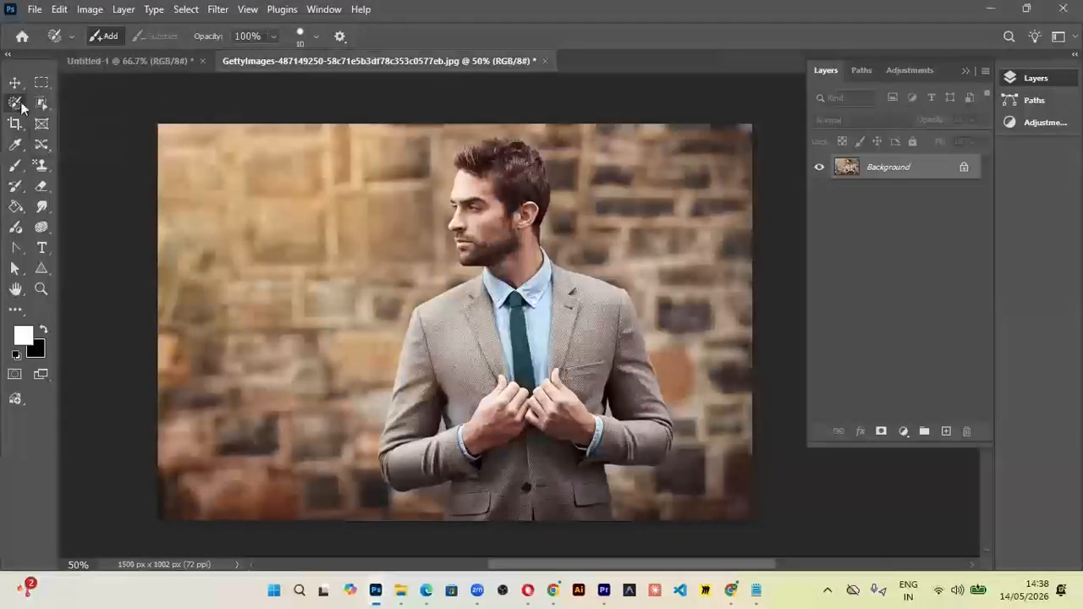
{"action": "key", "text": "bracketright"}
{"action": "key", "text": "bracketright"}
{"action": "key", "text": "bracketright"}
{"action": "key", "text": "bracketright"}
{"action": "key", "text": "bracketright"}
{"action": "key", "text": "bracketright"}
{"action": "key", "text": "bracketright"}
{"action": "key", "text": "bracketright"}
{"action": "key", "text": "bracketright"}
{"action": "key", "text": "bracketright"}
{"action": "key", "text": "bracketright"}
{"action": "key", "text": "bracketright"}
{"action": "key", "text": "bracketright"}
{"action": "key", "text": "bracketright"}
{"action": "key", "text": "bracketleft"}
{"action": "key", "text": "bracketleft"}
{"action": "key", "text": "bracketleft"}
{"action": "key", "text": "bracketleft"}
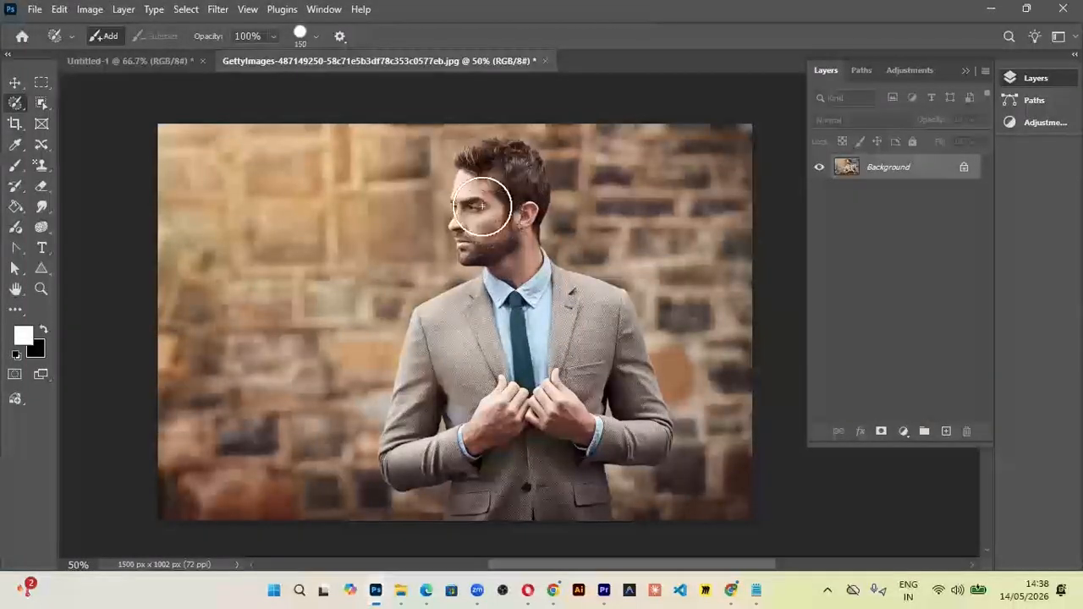
{"action": "left_click", "coordinate": [480, 205]}
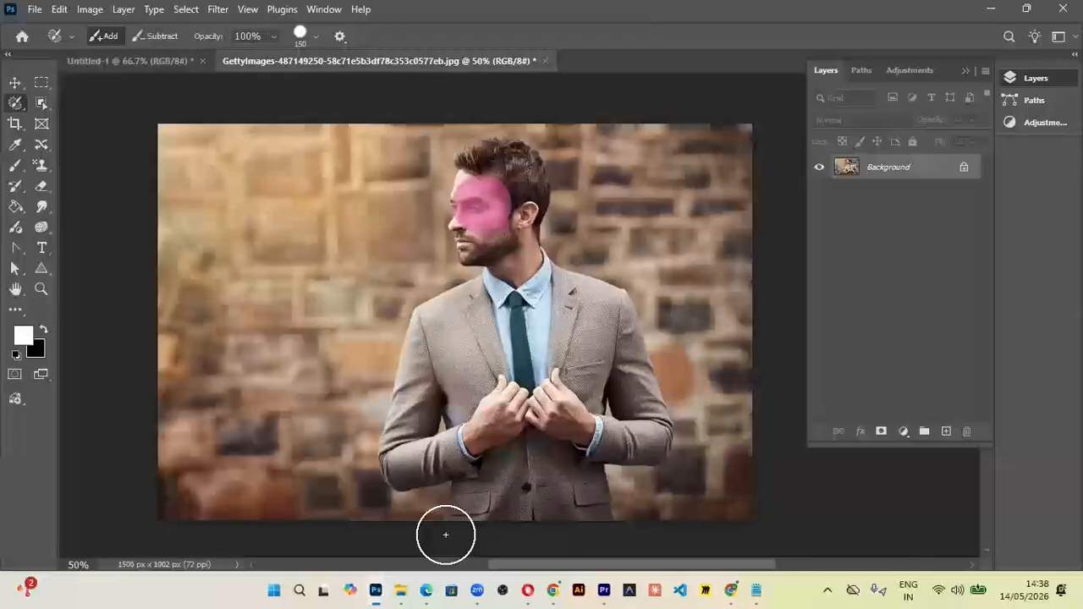
- Try a Brightness/Contrast adjustment with brightness 54 on the selected face area, and cancel it
{"action": "left_click", "coordinate": [15, 83]}
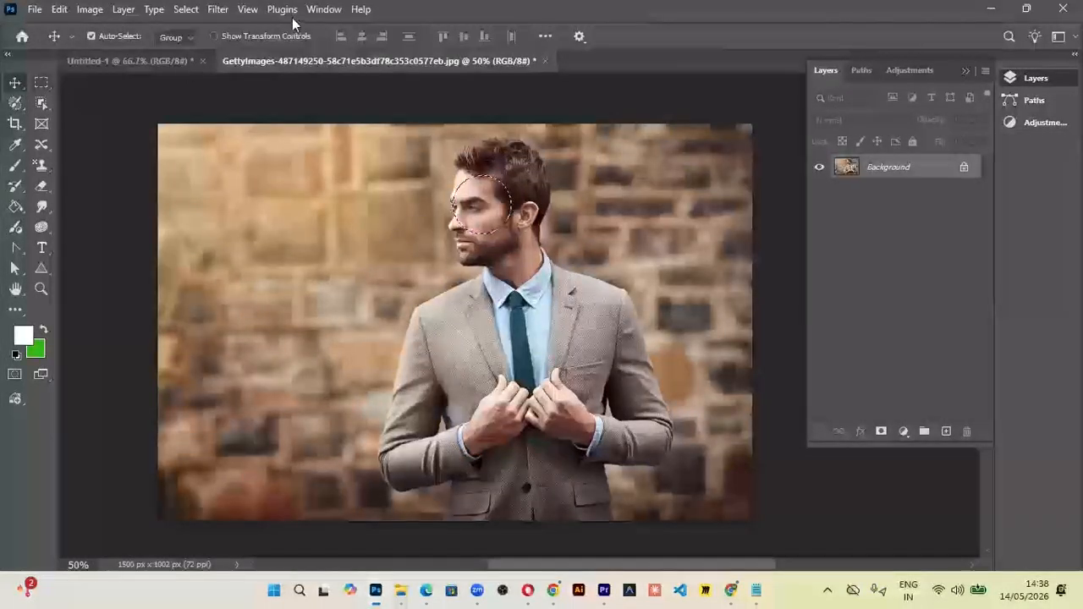
{"action": "left_click", "coordinate": [89, 10]}
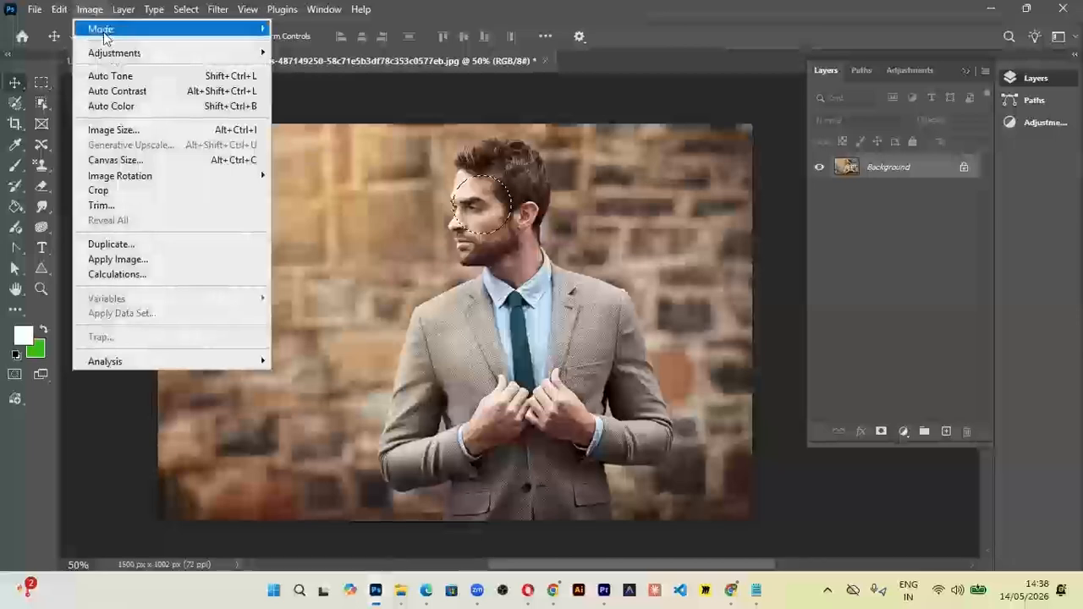
{"action": "mouse_move", "coordinate": [113, 53]}
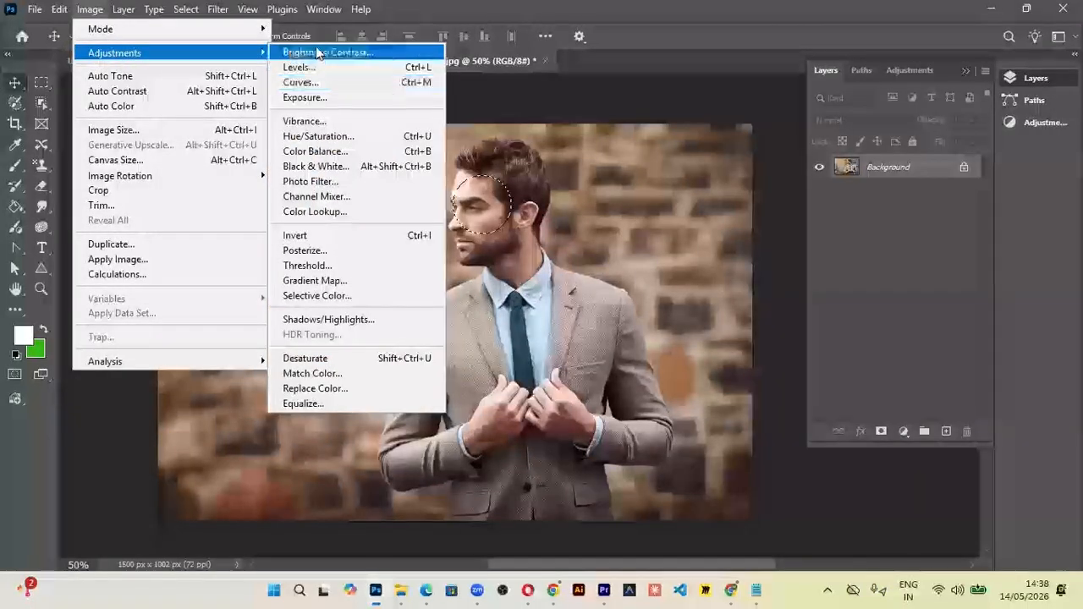
{"action": "left_click", "coordinate": [314, 52]}
{"action": "left_click_drag", "start_coordinate": [876, 176], "coordinate": [909, 185]}
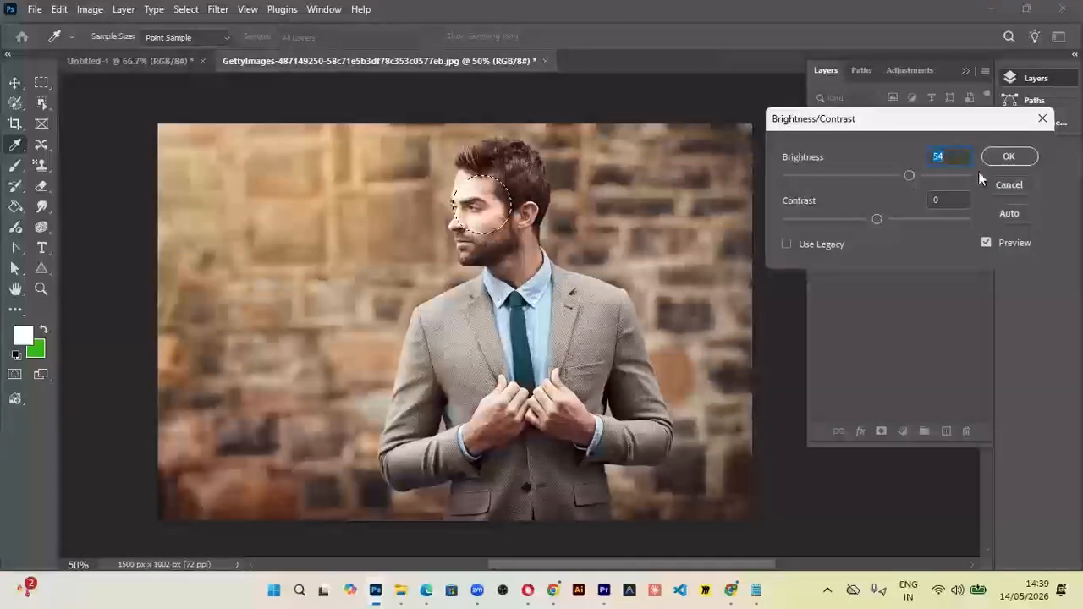
{"action": "left_click", "coordinate": [1009, 184]}
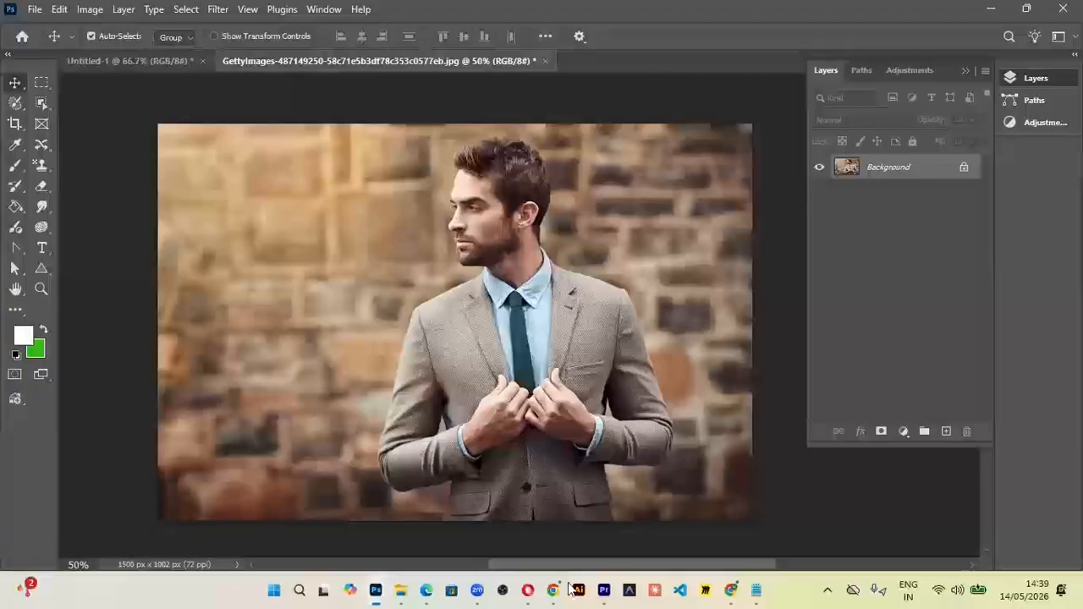
- Cycle through the lasso tool variants to the Polygonal Lasso, and switch from Object Selection to the Quick Selection tool
{"action": "left_click", "coordinate": [15, 102]}
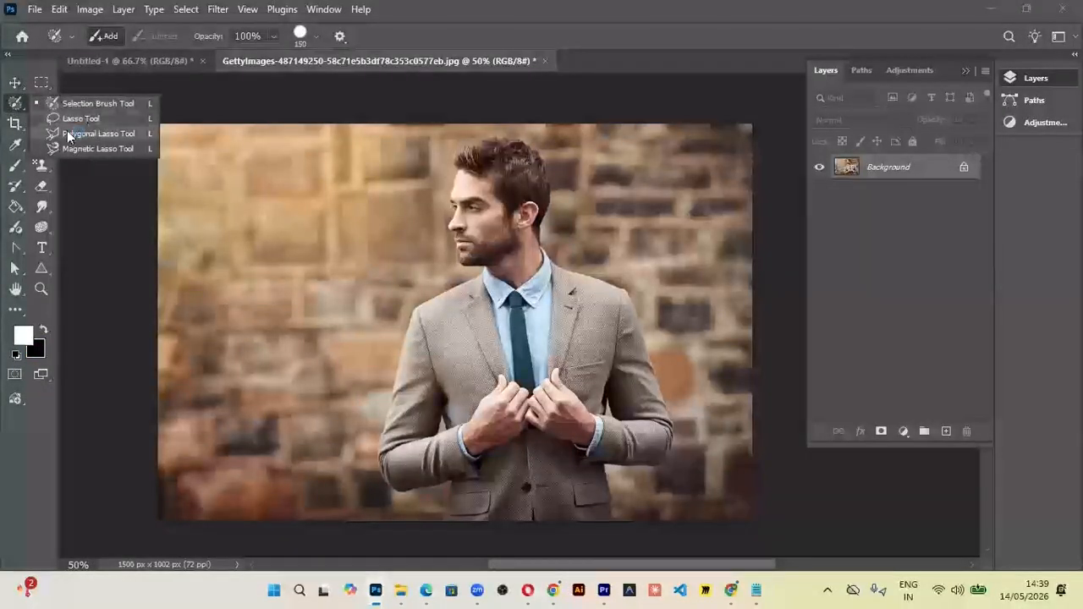
{"action": "left_click", "coordinate": [116, 149]}
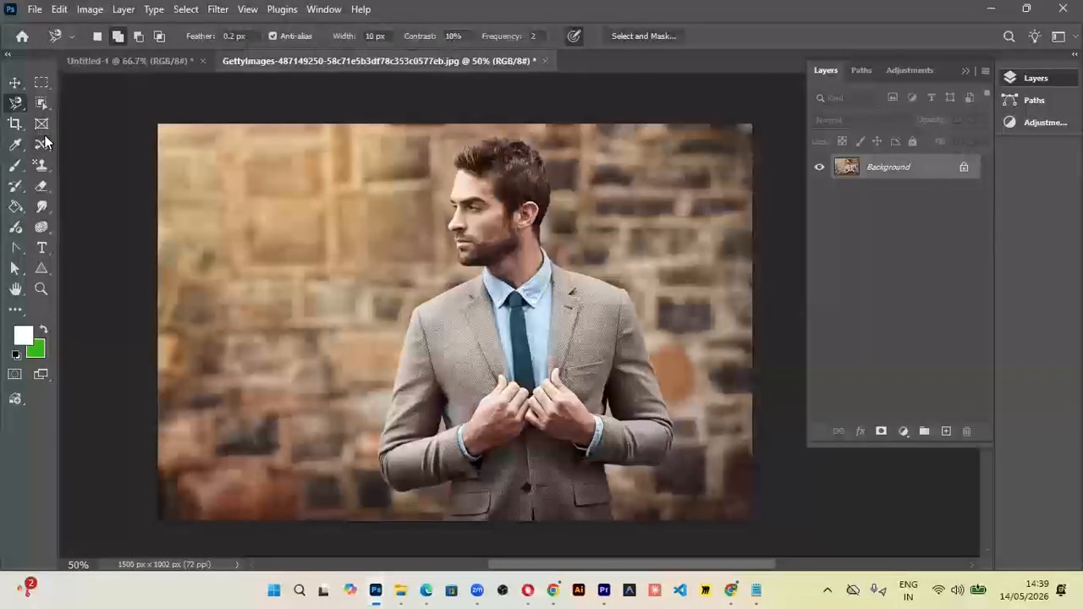
{"action": "key", "text": "shift+l"}
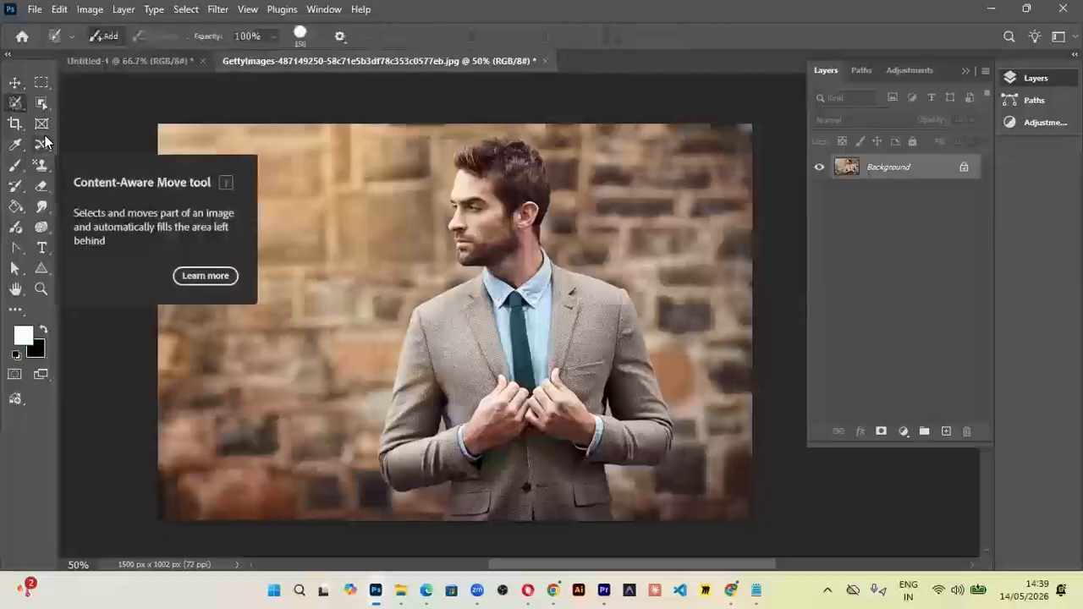
{"action": "key", "text": "shift+l"}
{"action": "key", "text": "shift+l"}
{"action": "key", "text": "shift+l"}
{"action": "key", "text": "shift+l"}
{"action": "key", "text": "shift+l"}
{"action": "key", "text": "shift+l"}
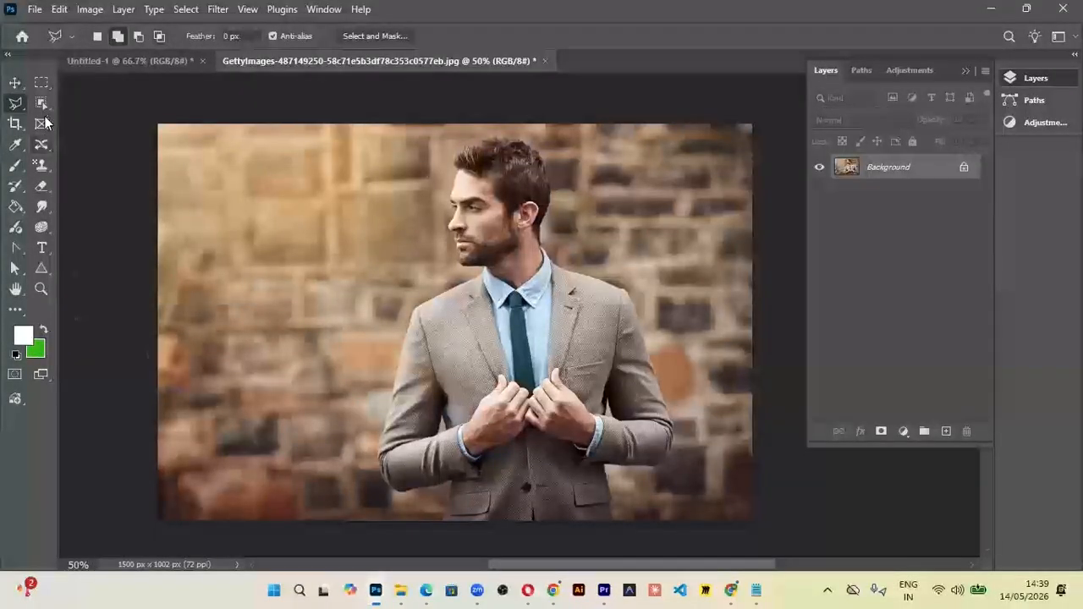
{"action": "left_click", "coordinate": [42, 102]}
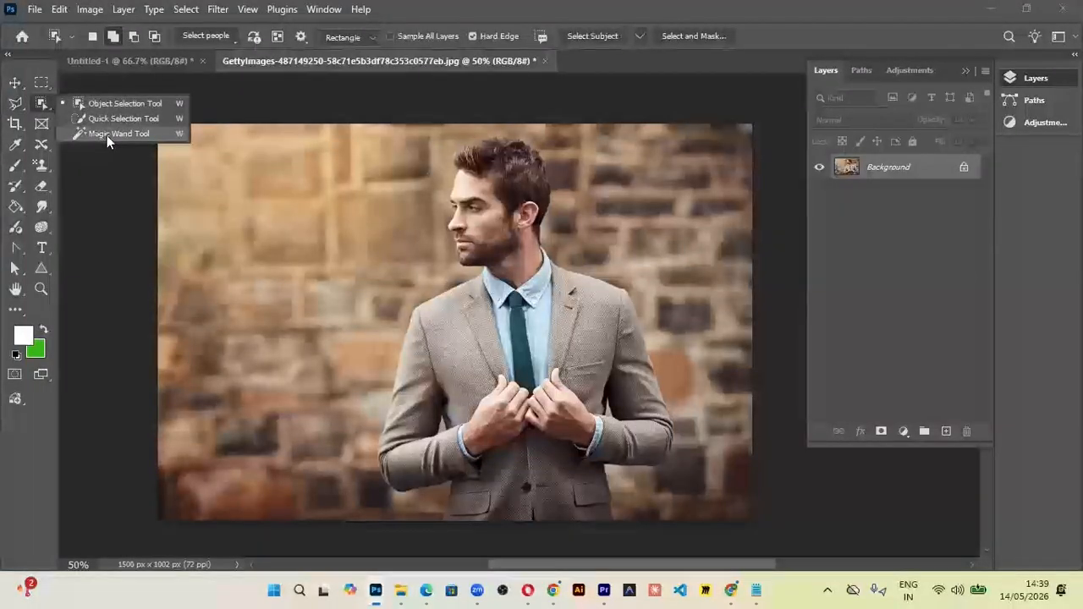
{"action": "left_click", "coordinate": [93, 119]}
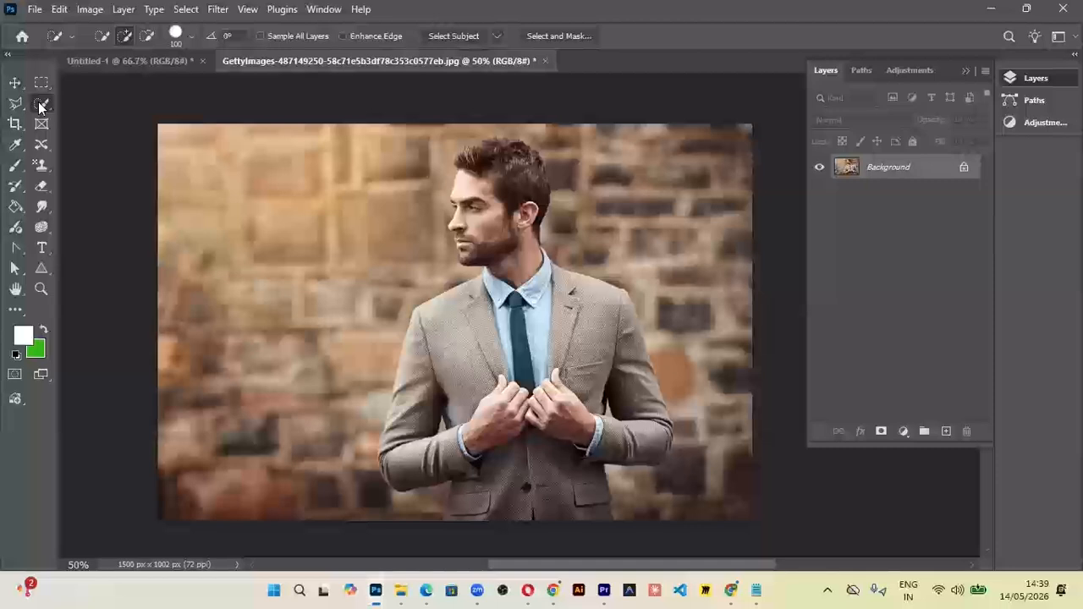
- Try cropping the photo to about 811 × 955 px around the man, and undo the crop
{"action": "left_click", "coordinate": [15, 124]}
{"action": "left_click", "coordinate": [65, 125]}
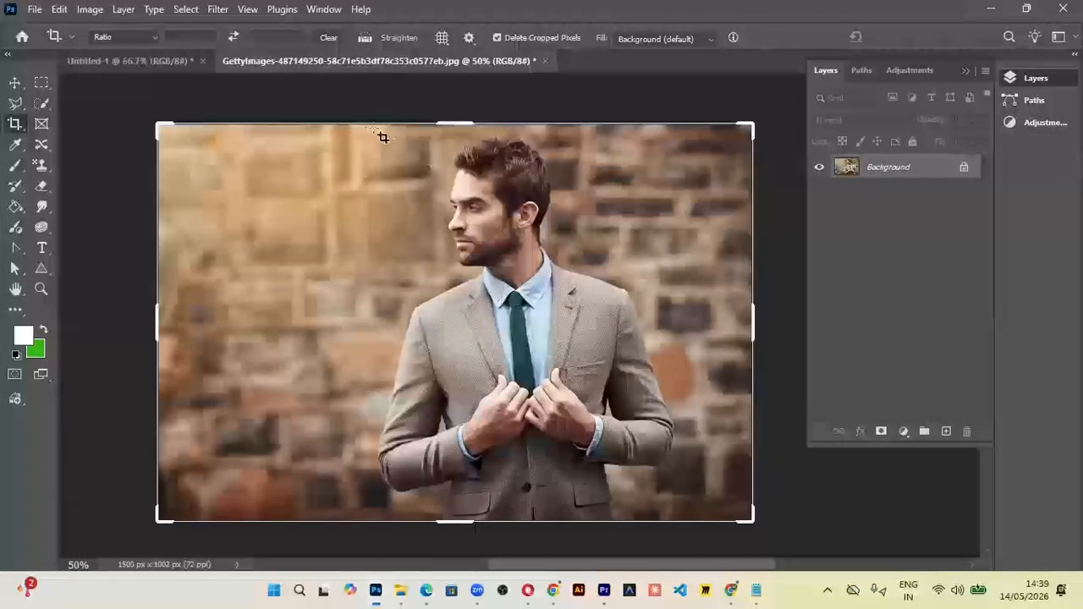
{"action": "left_click_drag", "start_coordinate": [371, 144], "coordinate": [672, 504]}
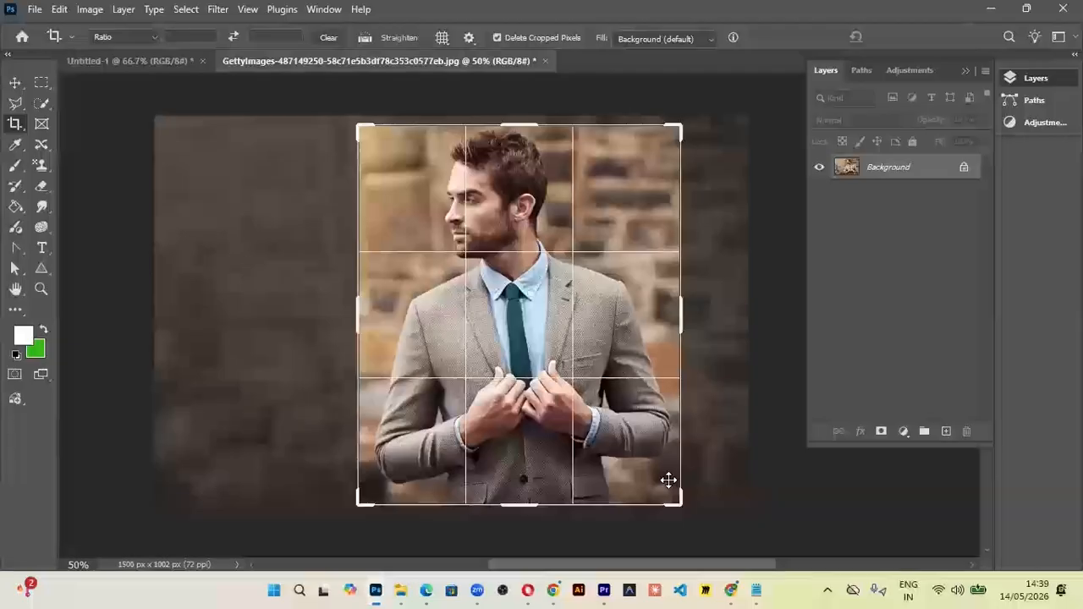
{"action": "key", "text": "Return"}
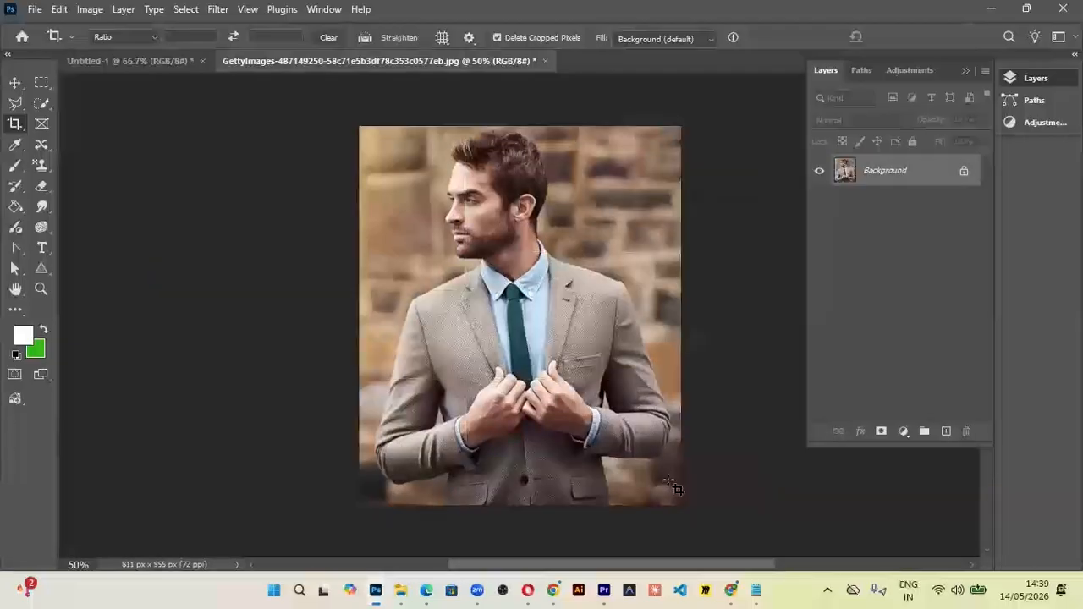
{"action": "key", "text": "ctrl+z"}
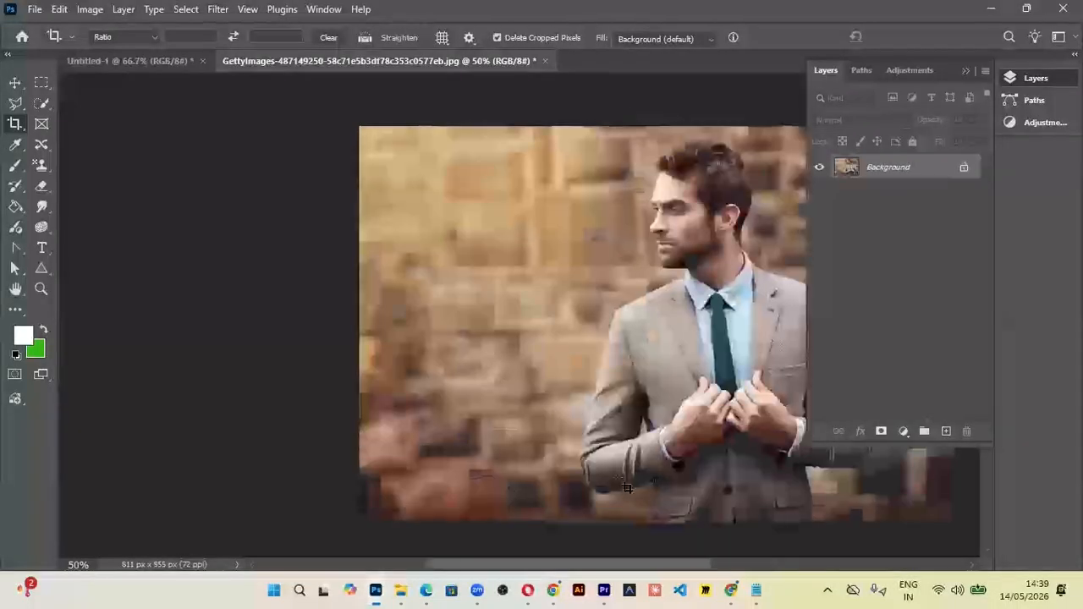
{"action": "left_click_drag", "start_coordinate": [639, 261], "coordinate": [481, 222]}
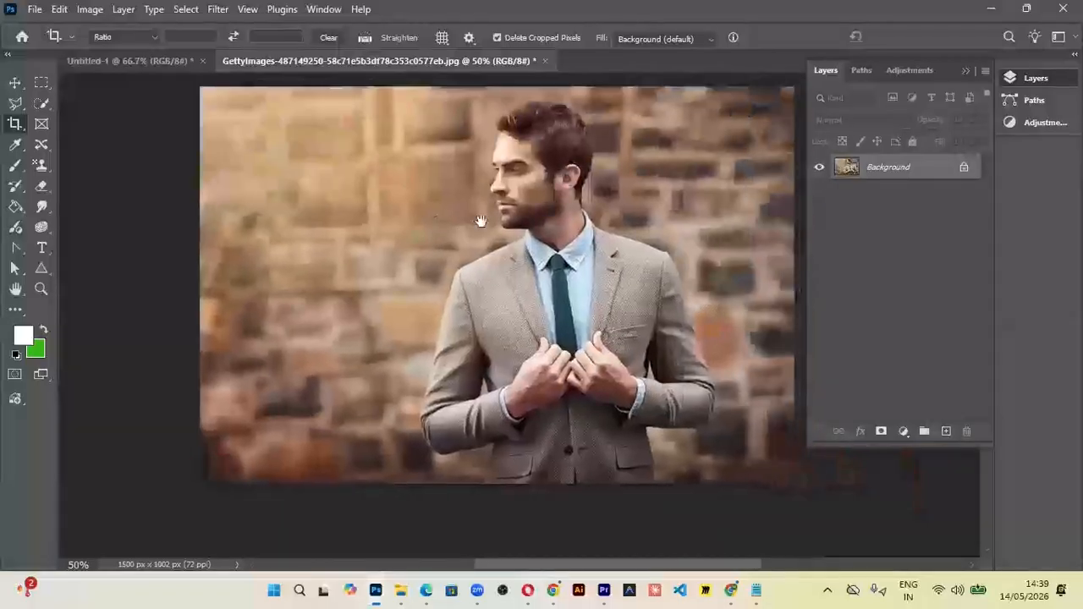
- Draw a perspective crop frame over the man's head and pull its four corners into a skewed shape enclosing his body
{"action": "left_click", "coordinate": [12, 125]}
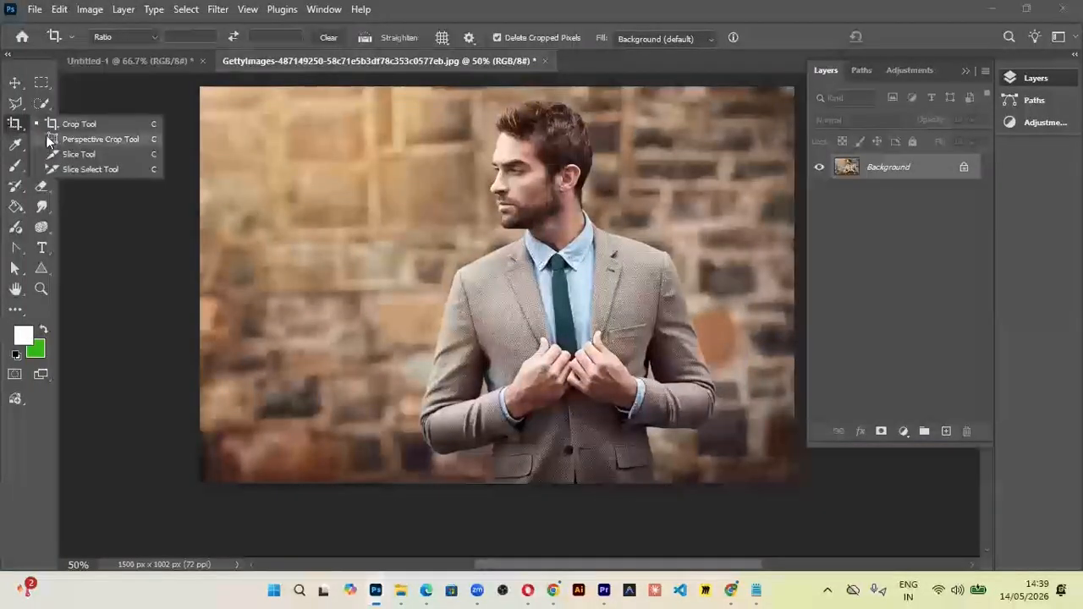
{"action": "left_click", "coordinate": [100, 139]}
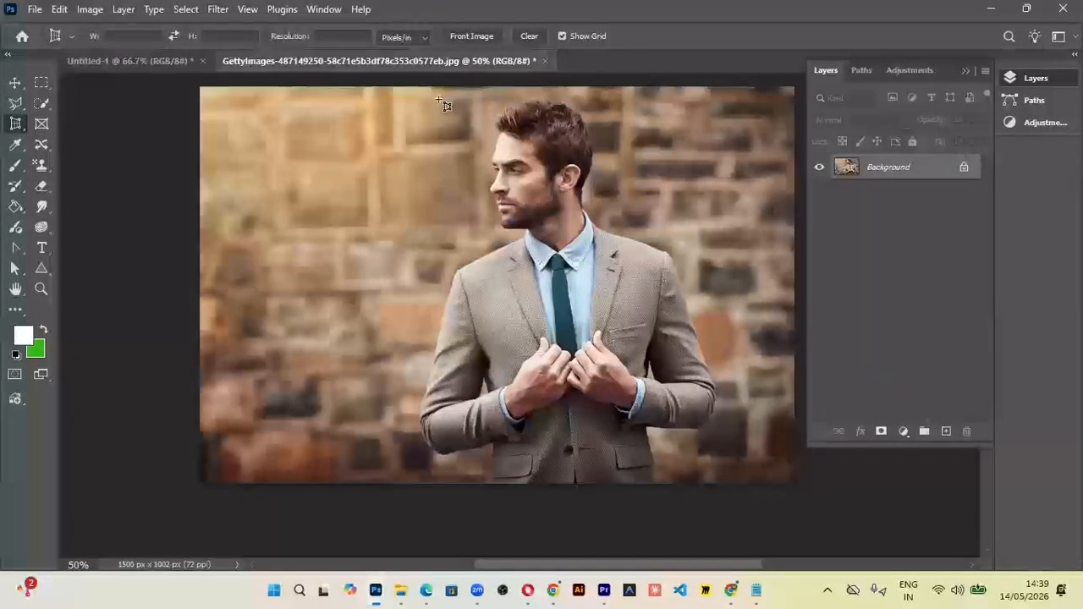
{"action": "left_click_drag", "start_coordinate": [433, 95], "coordinate": [655, 267]}
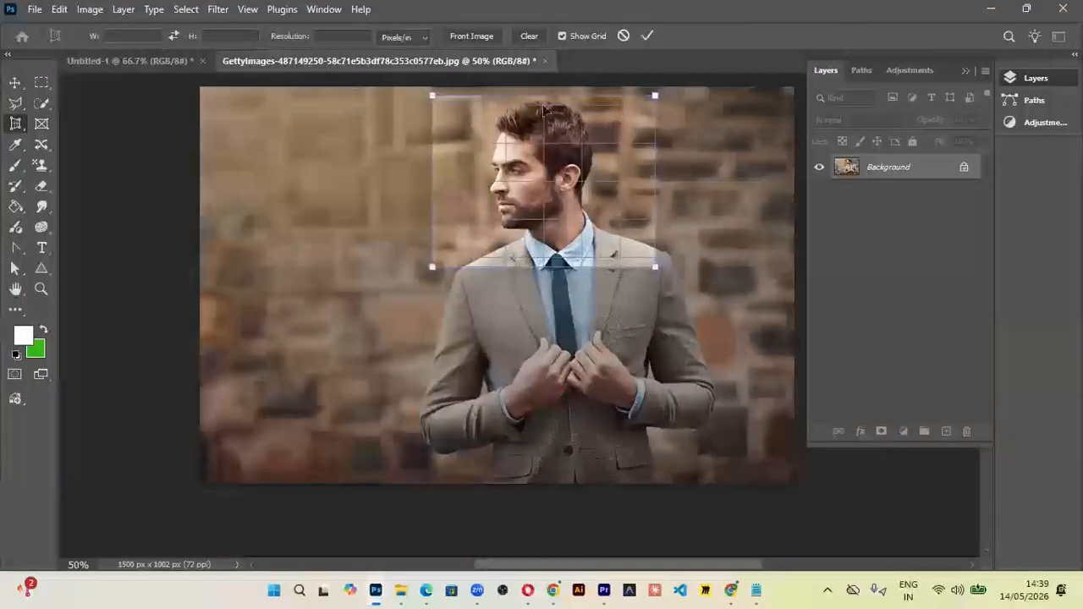
{"action": "left_click_drag", "start_coordinate": [654, 97], "coordinate": [683, 99]}
{"action": "left_click_drag", "start_coordinate": [653, 270], "coordinate": [700, 224]}
{"action": "left_click_drag", "start_coordinate": [684, 100], "coordinate": [694, 118]}
{"action": "left_click_drag", "start_coordinate": [433, 269], "coordinate": [400, 484]}
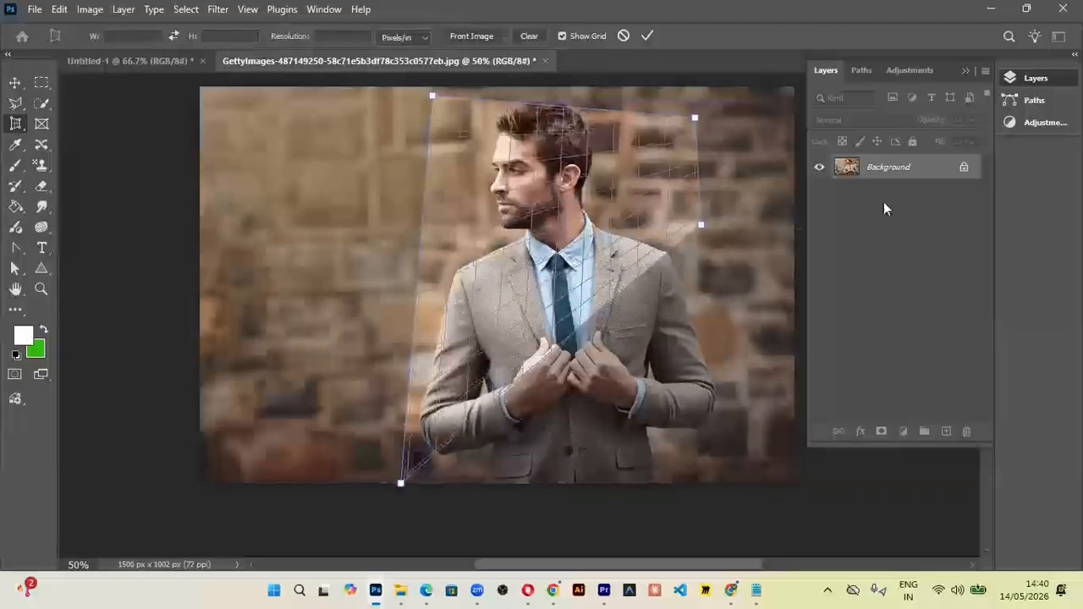
{"action": "left_click_drag", "start_coordinate": [702, 227], "coordinate": [742, 483]}
{"action": "left_click_drag", "start_coordinate": [696, 119], "coordinate": [750, 161]}
{"action": "left_click_drag", "start_coordinate": [430, 100], "coordinate": [455, 156]}
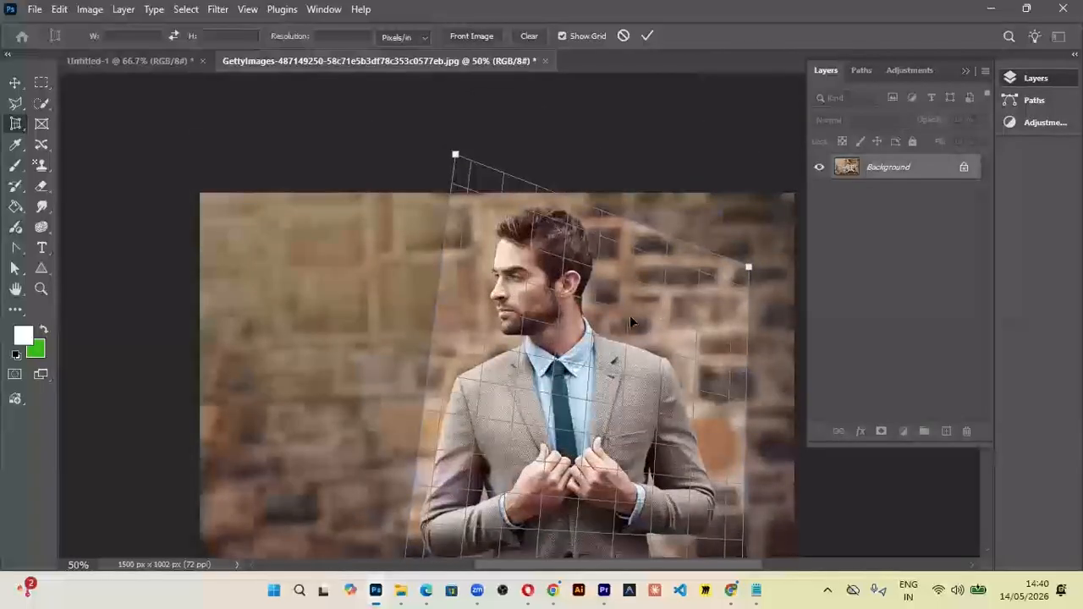
- Apply the perspective crop at about 1290 × 1259 px, and undo it
{"action": "key", "text": "Return"}
{"action": "scroll", "coordinate": [635, 296], "scroll_direction": "down", "scroll_amount": 2}
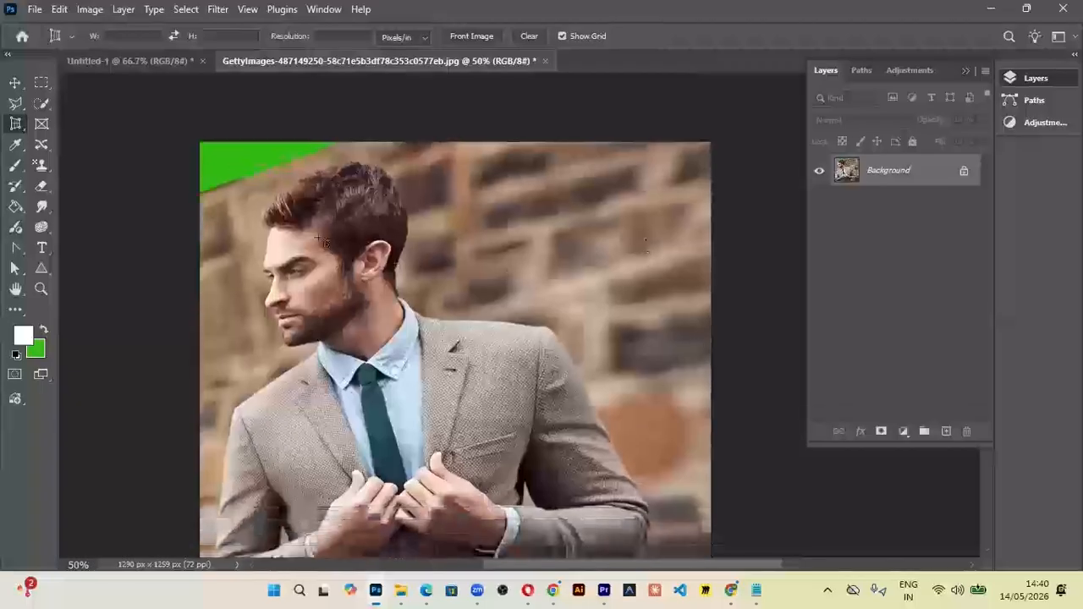
{"action": "scroll", "coordinate": [322, 240], "scroll_direction": "down", "scroll_amount": 3}
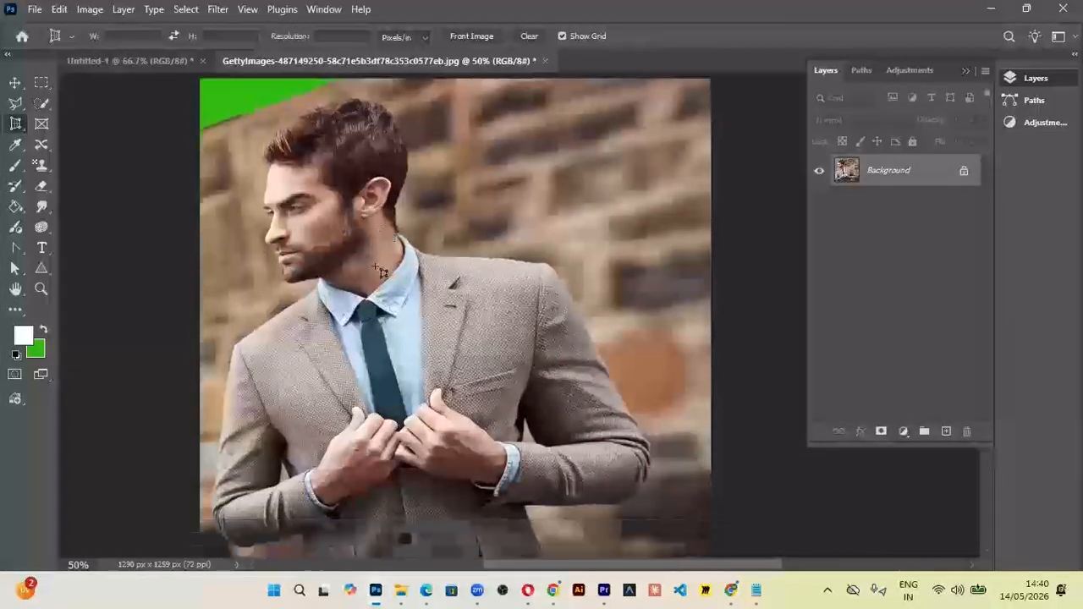
{"action": "scroll", "coordinate": [378, 271], "scroll_direction": "down", "scroll_amount": 1}
{"action": "key", "text": "ctrl+z"}
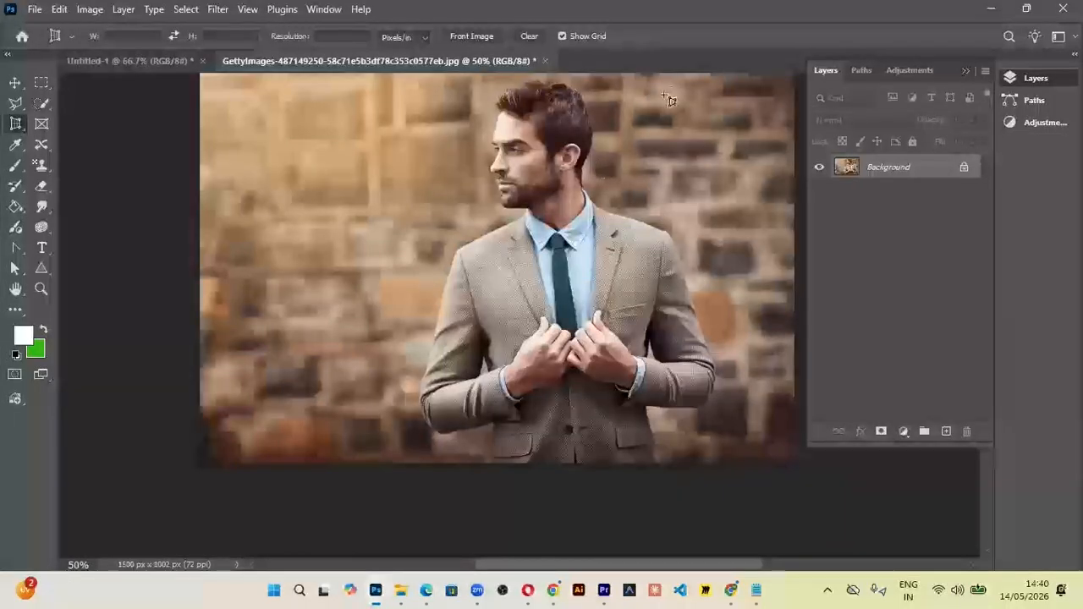
- Try a perspective crop of about 910 × 1009 px with a slanted frame around the man, and undo it
{"action": "left_click_drag", "start_coordinate": [705, 83], "coordinate": [401, 452]}
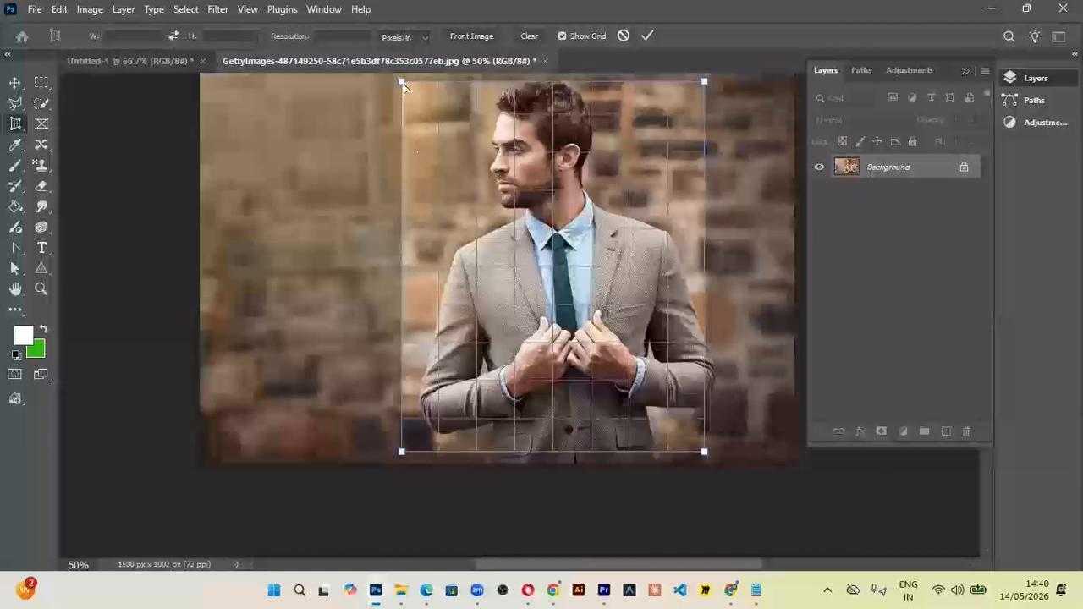
{"action": "left_click_drag", "start_coordinate": [404, 85], "coordinate": [397, 111]}
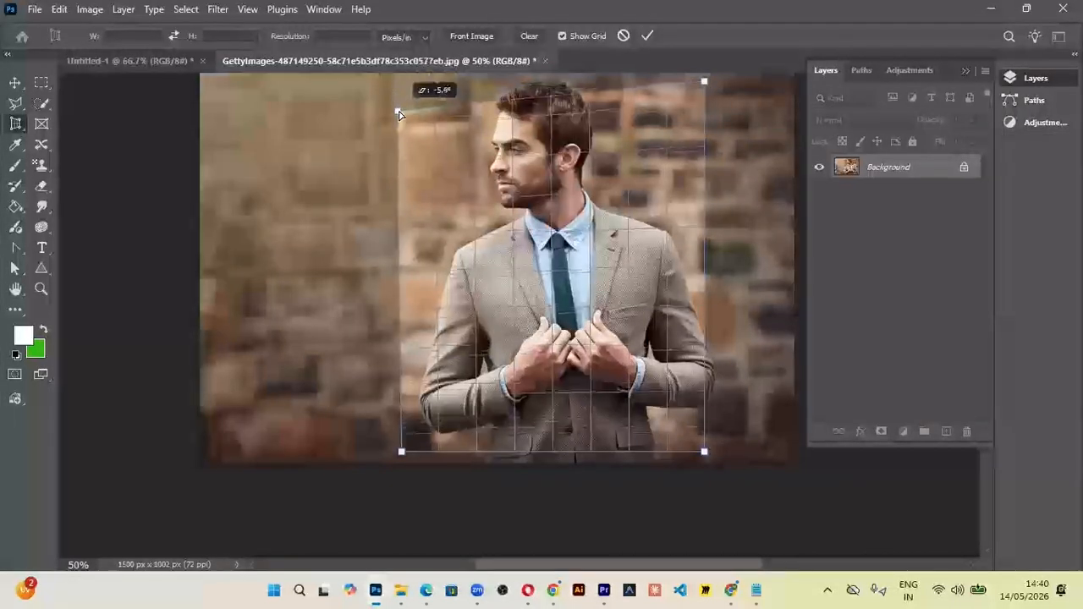
{"action": "left_click_drag", "start_coordinate": [707, 83], "coordinate": [704, 74]}
{"action": "left_click_drag", "start_coordinate": [401, 489], "coordinate": [381, 497]}
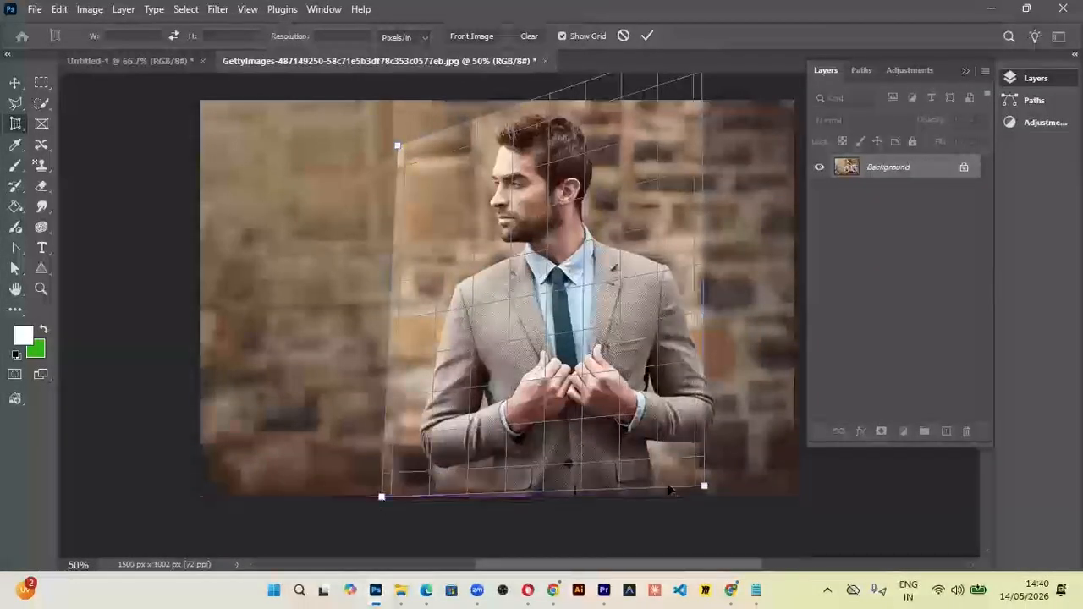
{"action": "left_click_drag", "start_coordinate": [709, 489], "coordinate": [732, 377]}
{"action": "left_click_drag", "start_coordinate": [382, 503], "coordinate": [401, 471]}
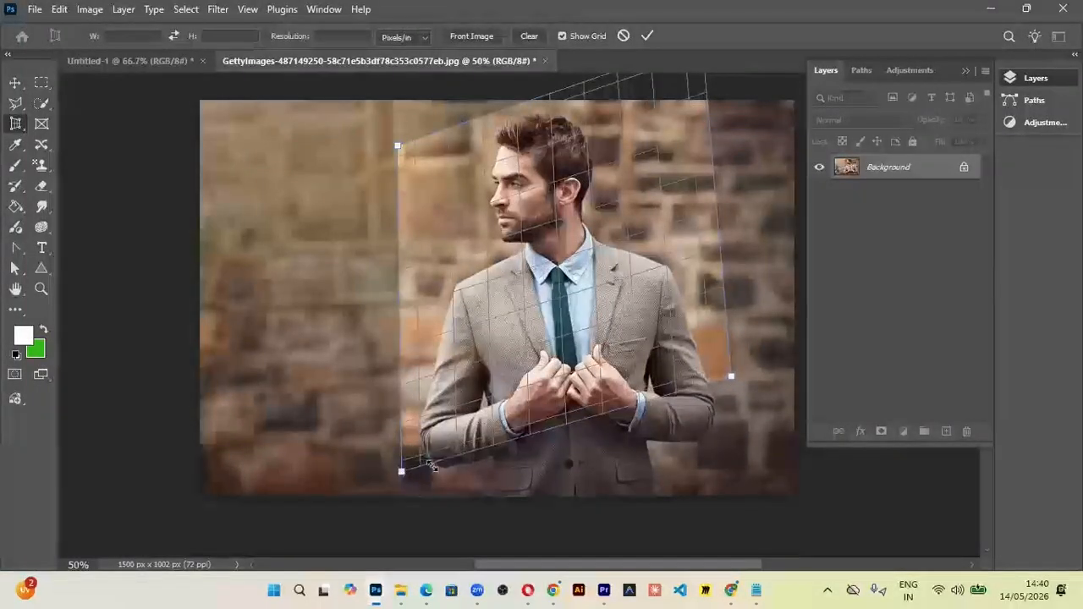
{"action": "key", "text": "Return"}
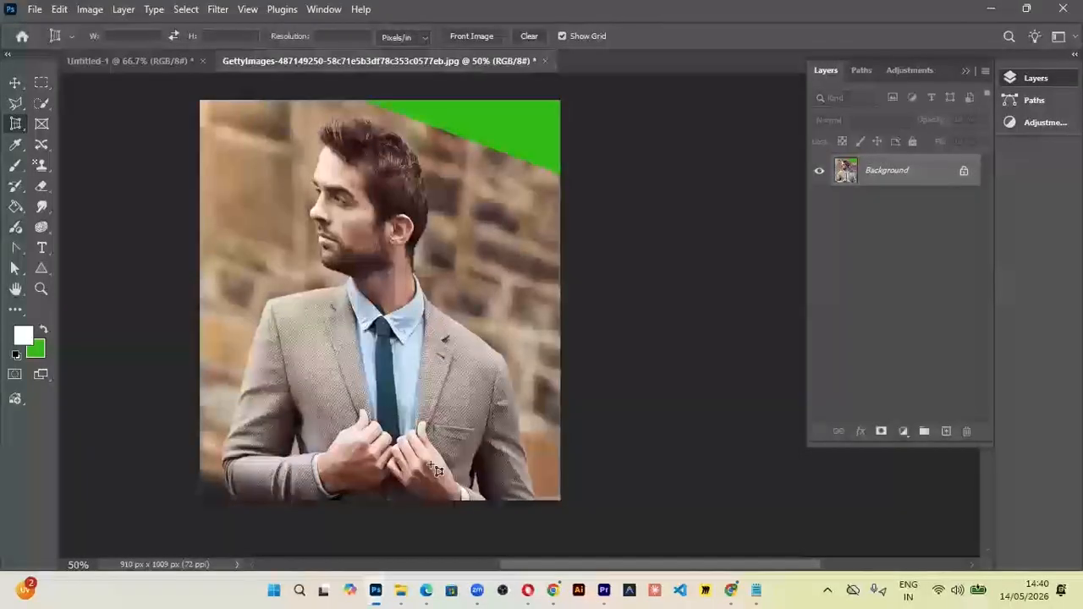
{"action": "key", "text": "ctrl+z"}
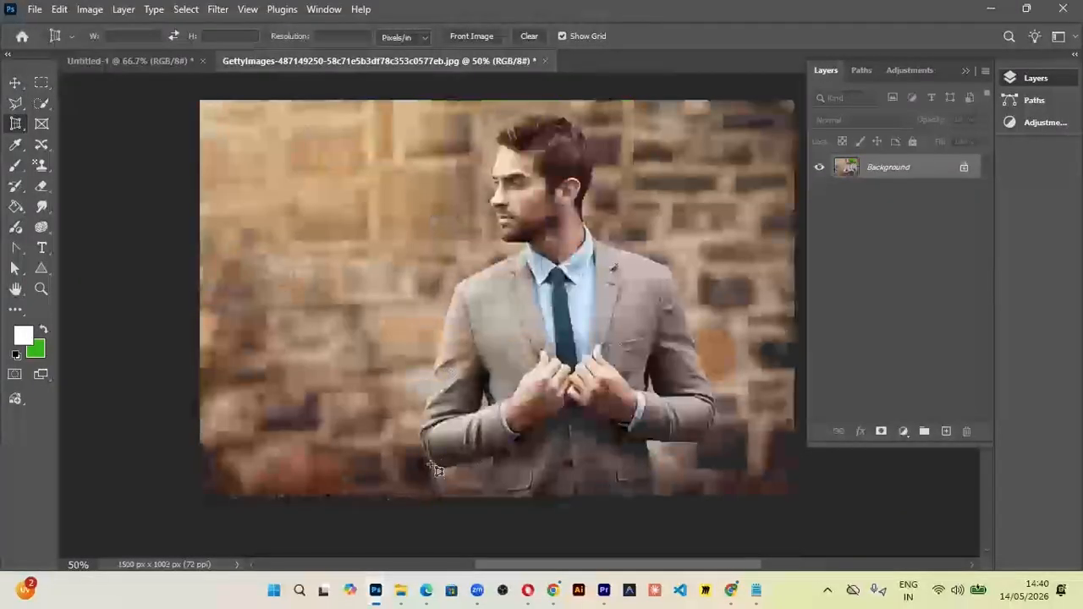
- Create a fixed-size 100 × 100 px slice on the brick wall beside the man, and delete it
{"action": "right_click", "coordinate": [15, 124]}
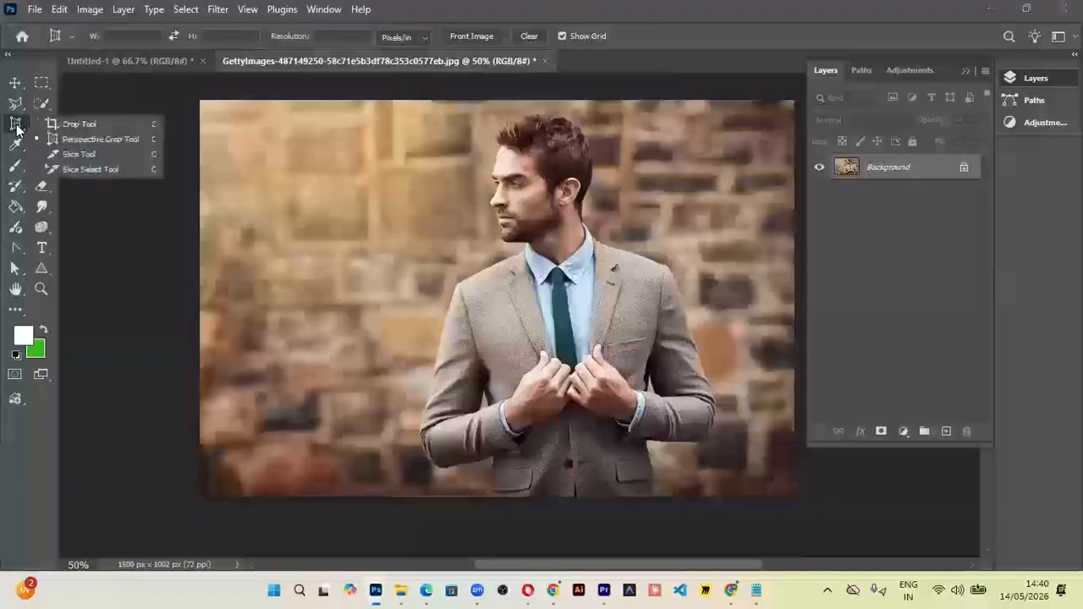
{"action": "left_click", "coordinate": [76, 154]}
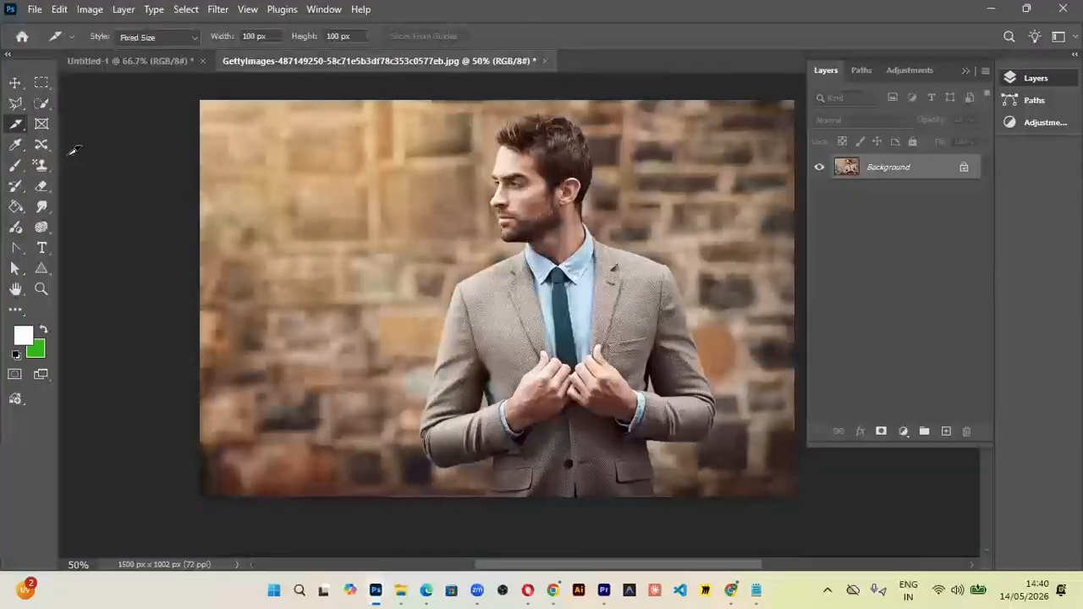
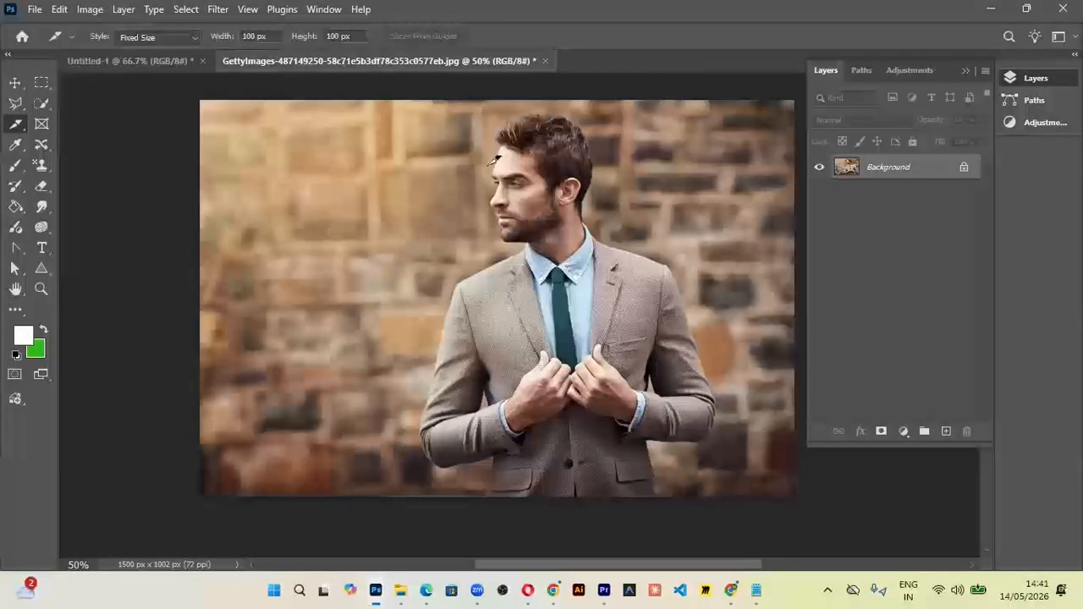
{"action": "right_click", "coordinate": [20, 126]}
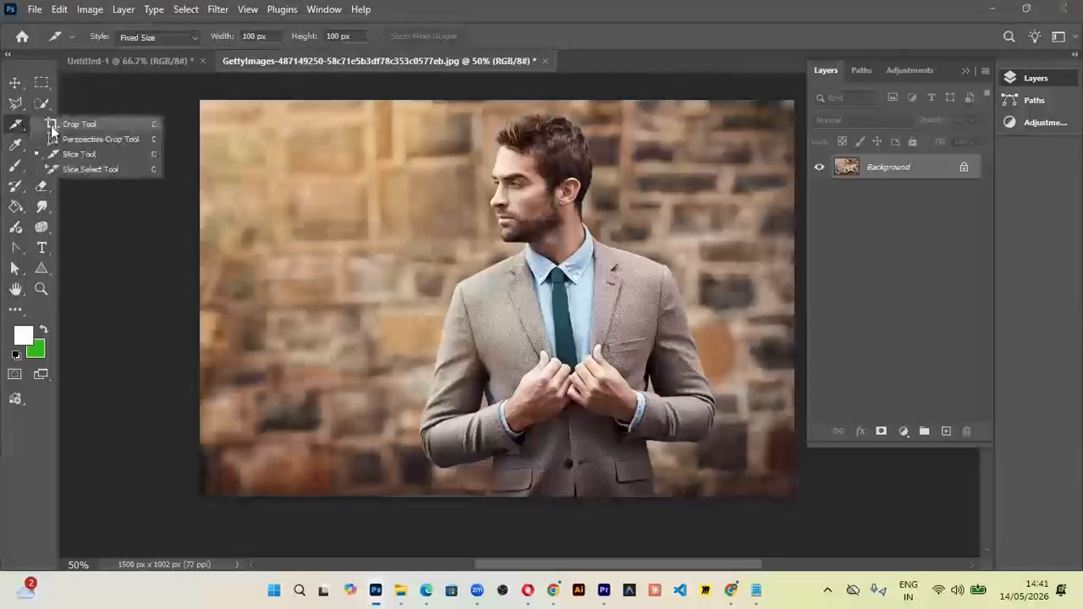
{"action": "left_click", "coordinate": [88, 154]}
{"action": "left_click_drag", "start_coordinate": [245, 127], "coordinate": [320, 205]}
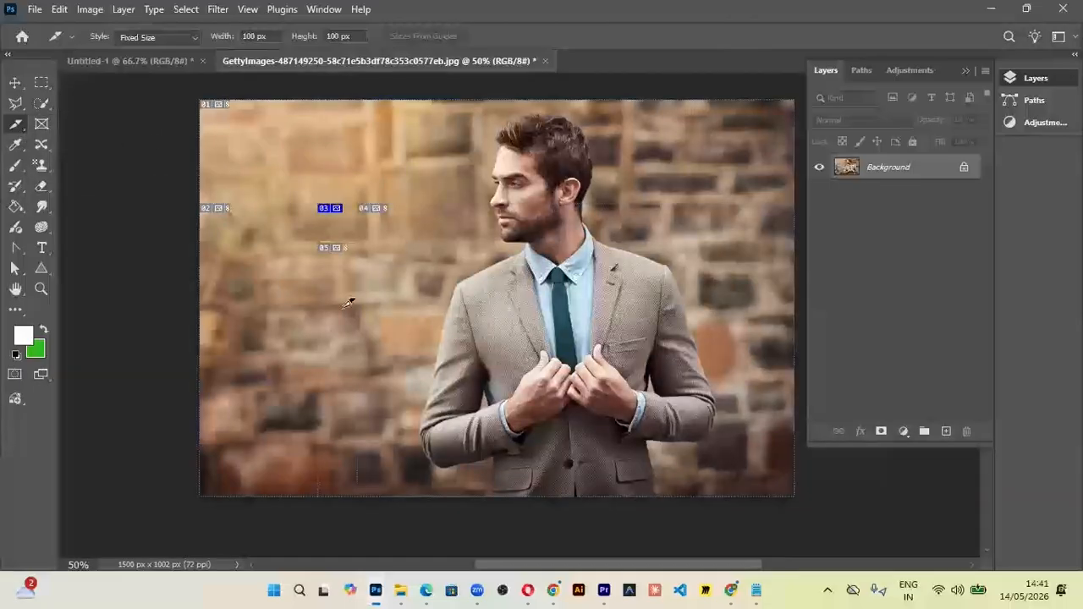
{"action": "key", "text": "Delete"}
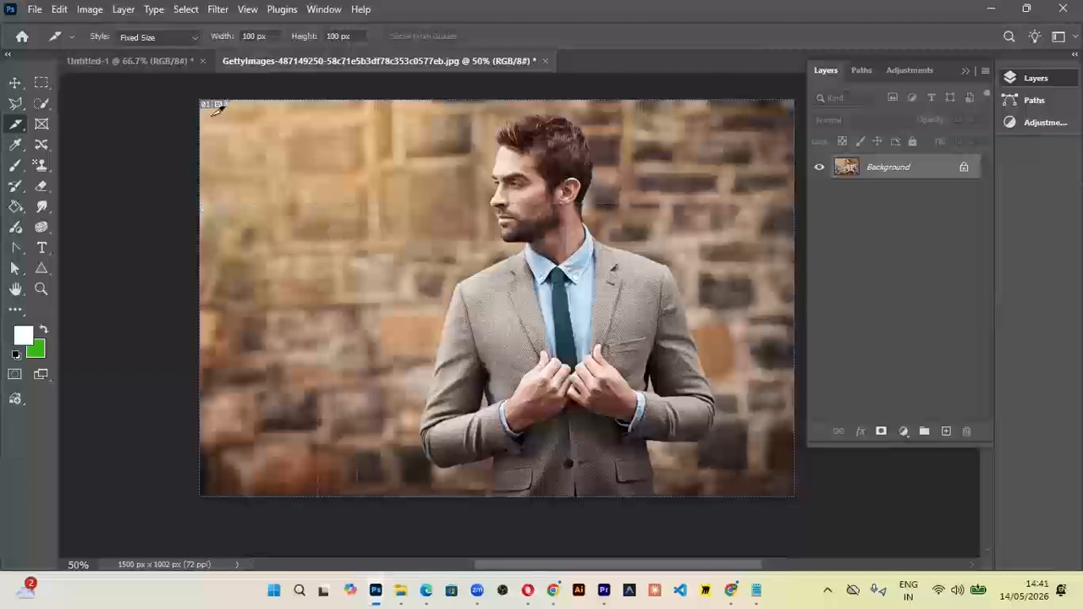
- Create a fixed-size 100 × 100 px slice on the wall near the man's shoulder, and extend its upper edge upward
{"action": "right_click", "coordinate": [18, 127]}
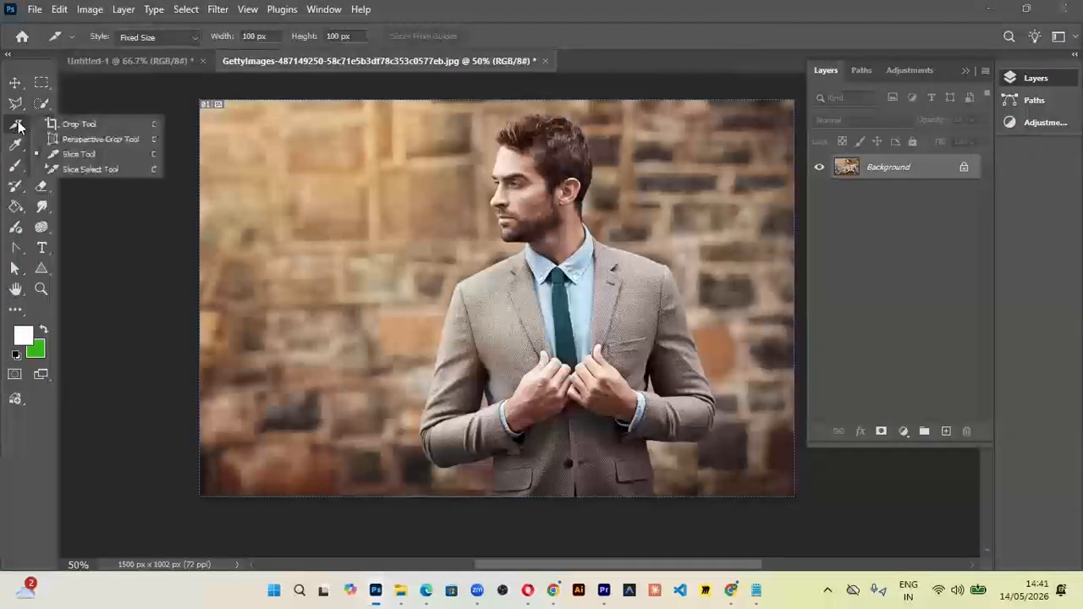
{"action": "left_click", "coordinate": [78, 154]}
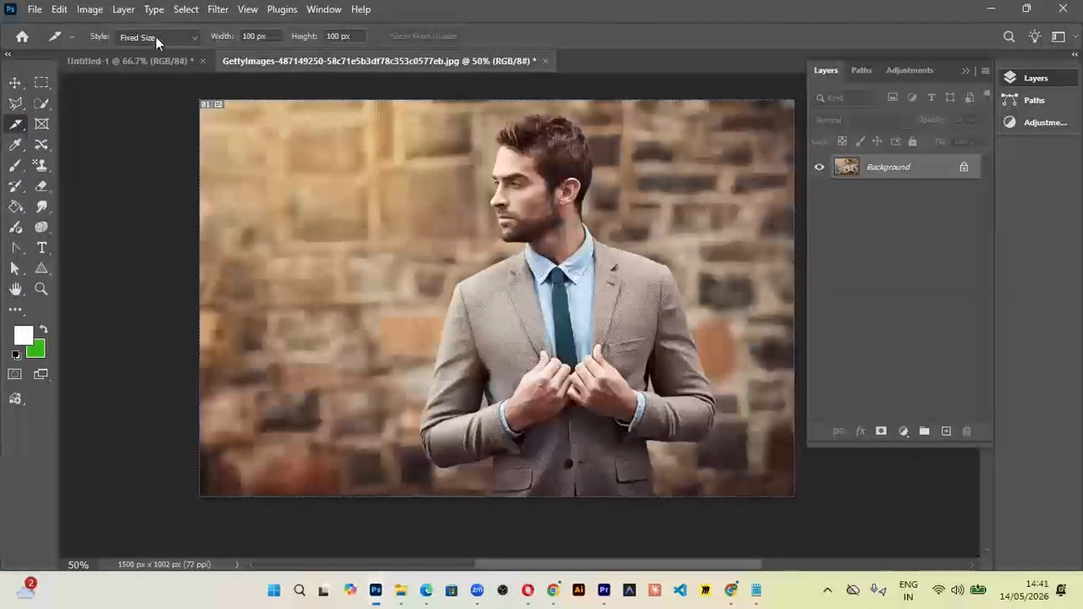
{"action": "left_click_drag", "start_coordinate": [317, 191], "coordinate": [380, 230]}
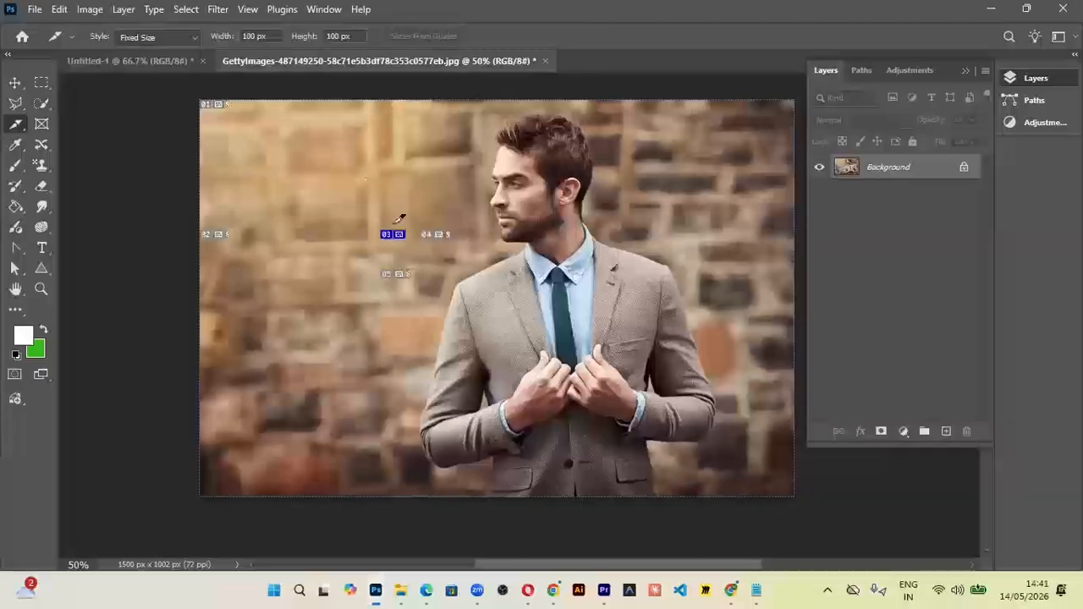
{"action": "left_click_drag", "start_coordinate": [397, 225], "coordinate": [397, 209]}
{"action": "left_click", "coordinate": [34, 9]}
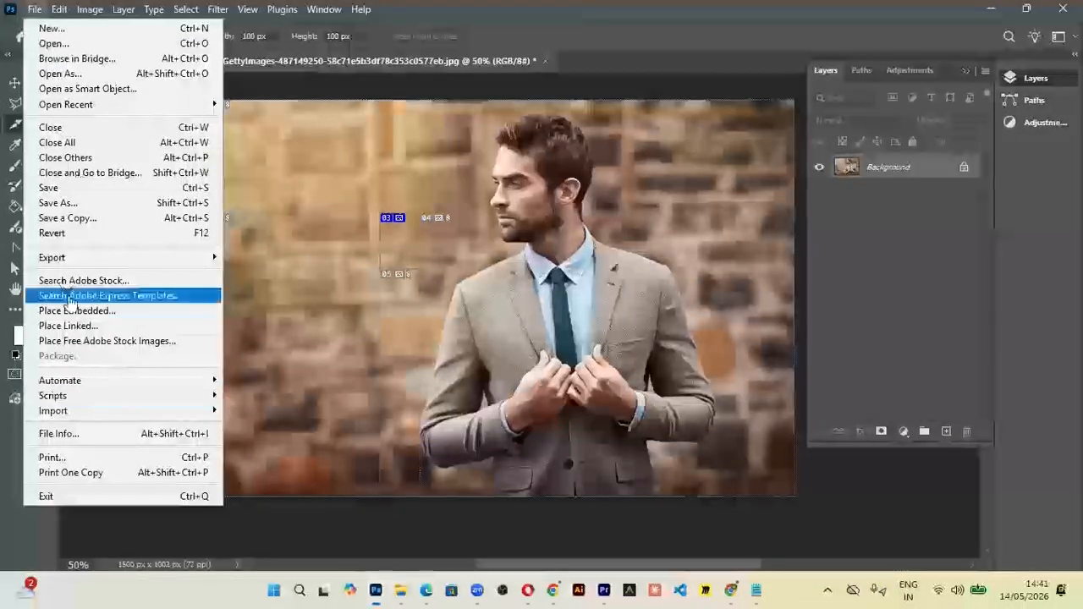
{"action": "mouse_move", "coordinate": [65, 258]}
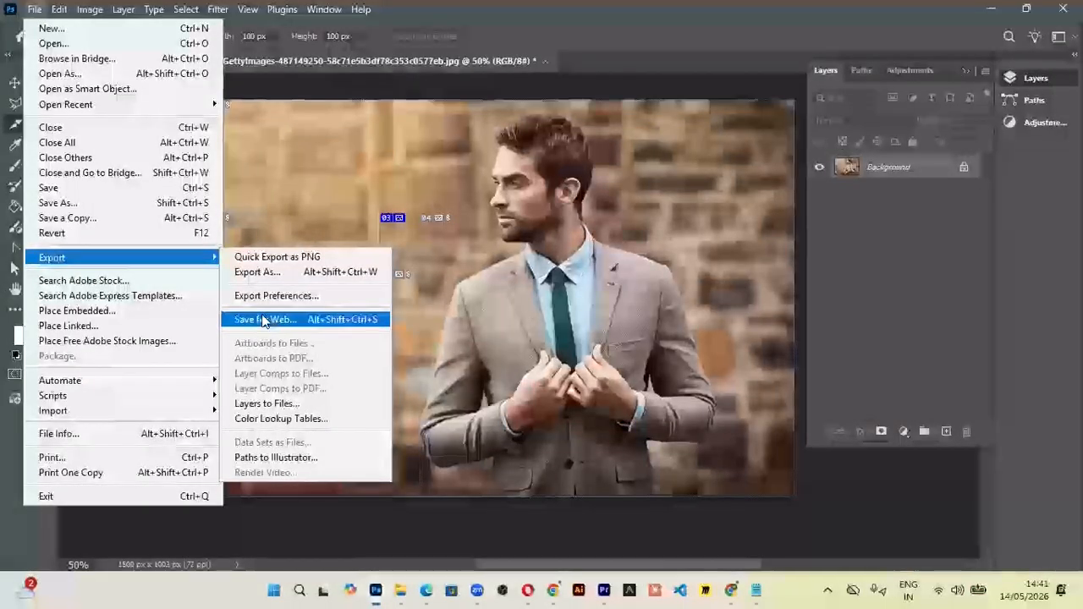
{"action": "left_click", "coordinate": [267, 256]}
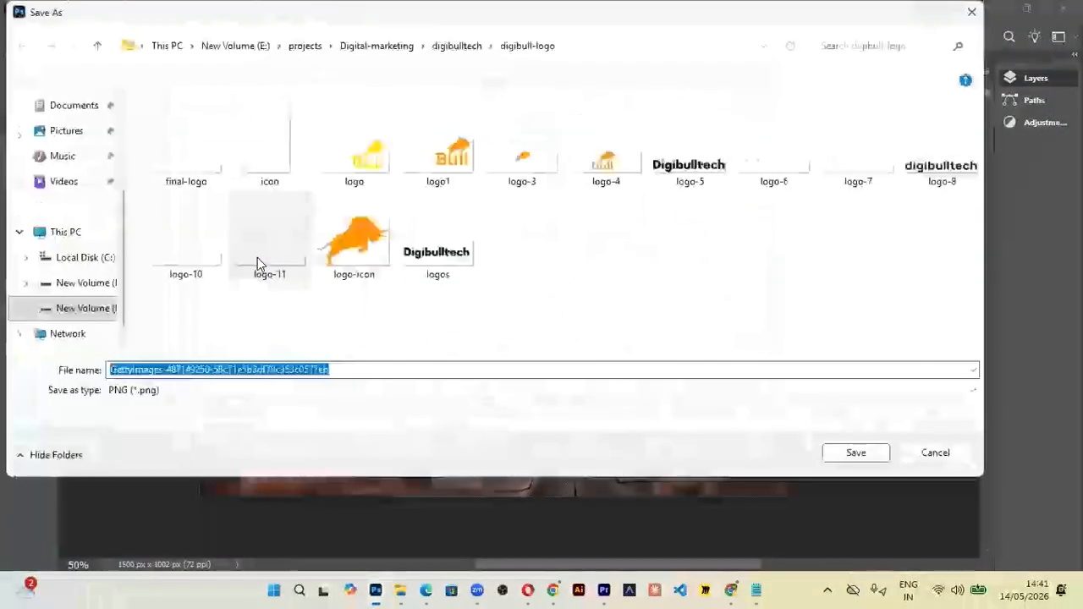
{"action": "left_click", "coordinate": [143, 396]}
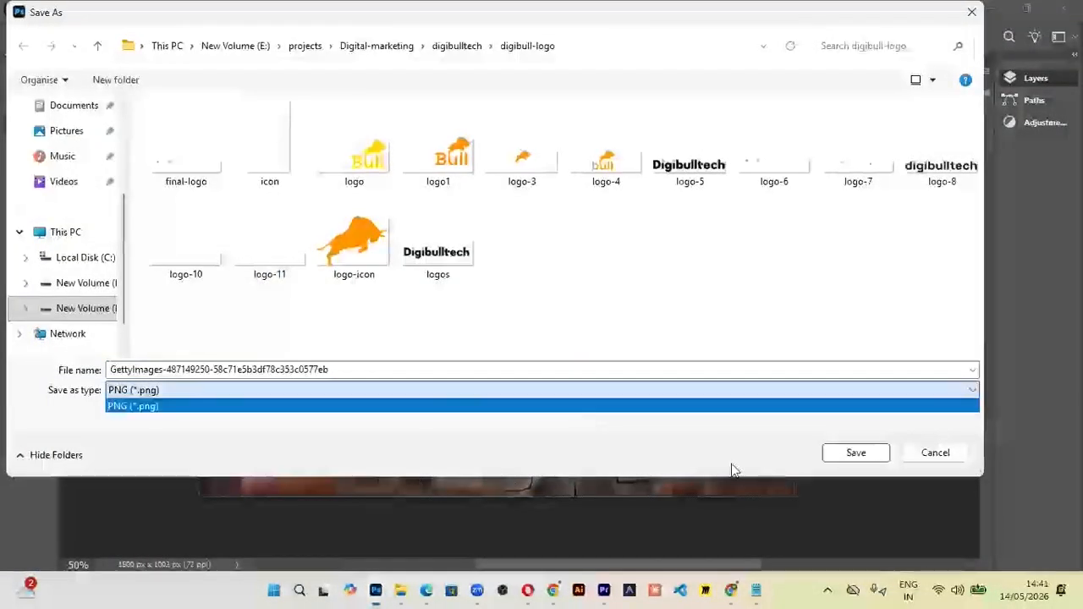
{"action": "left_click", "coordinate": [952, 453]}
{"action": "left_click", "coordinate": [935, 453]}
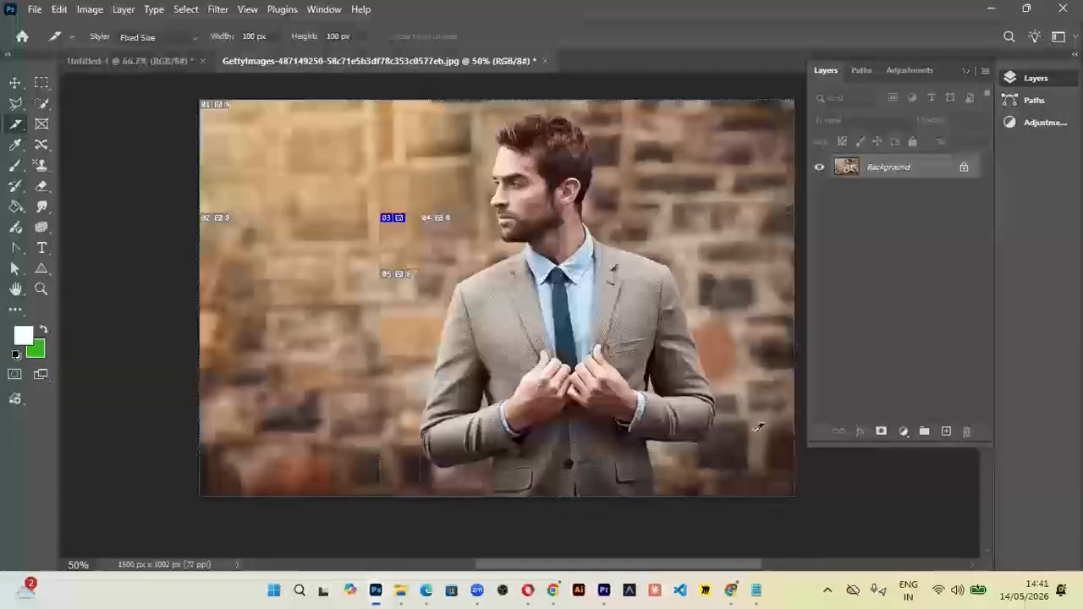
- Undo the slice edits and the elliptical selection on the man's face, keeping the Slice Tool active
{"action": "right_click", "coordinate": [9, 130]}
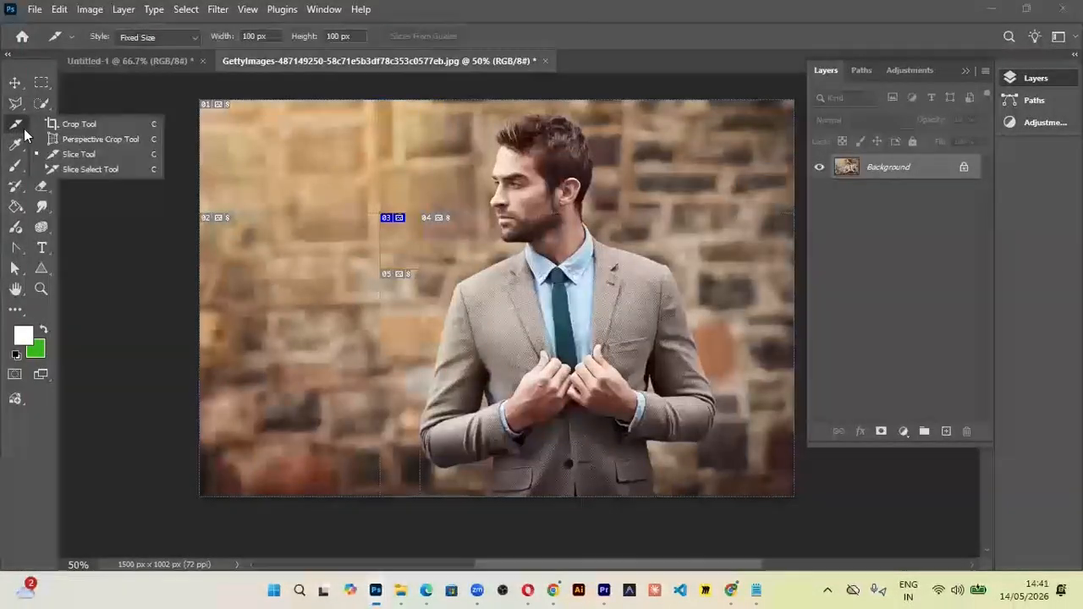
{"action": "left_click", "coordinate": [68, 150]}
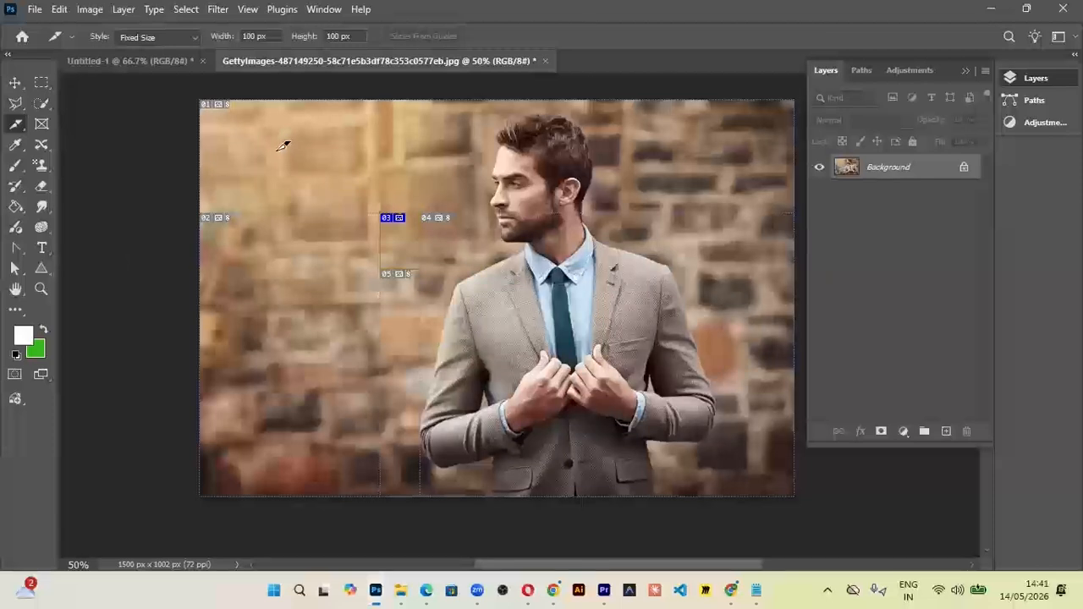
{"action": "key", "text": "ctrl+z"}
{"action": "key", "text": "ctrl+z"}
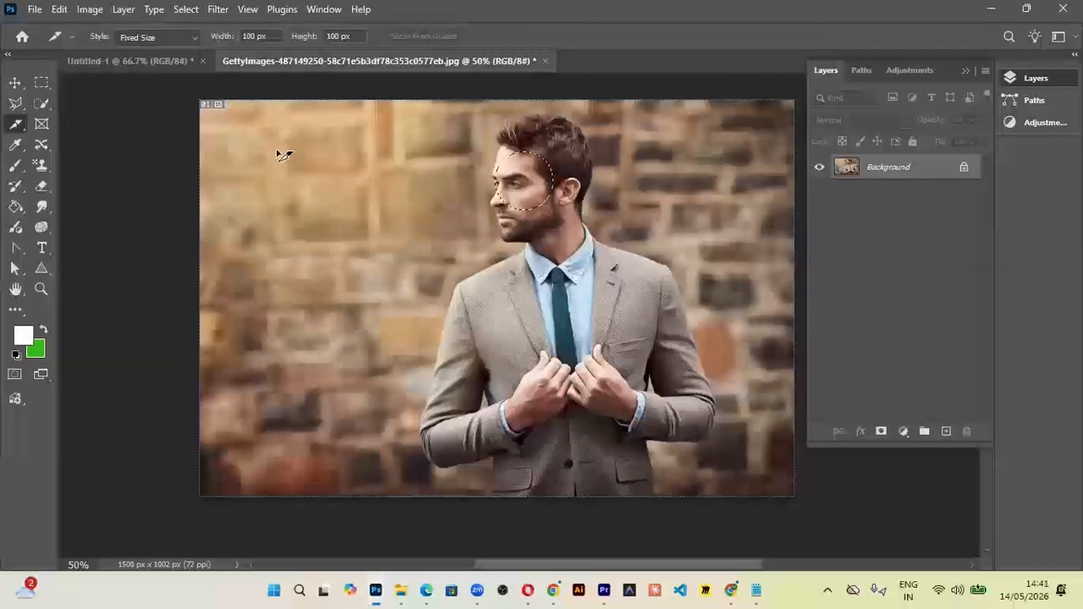
{"action": "key", "text": "ctrl+z"}
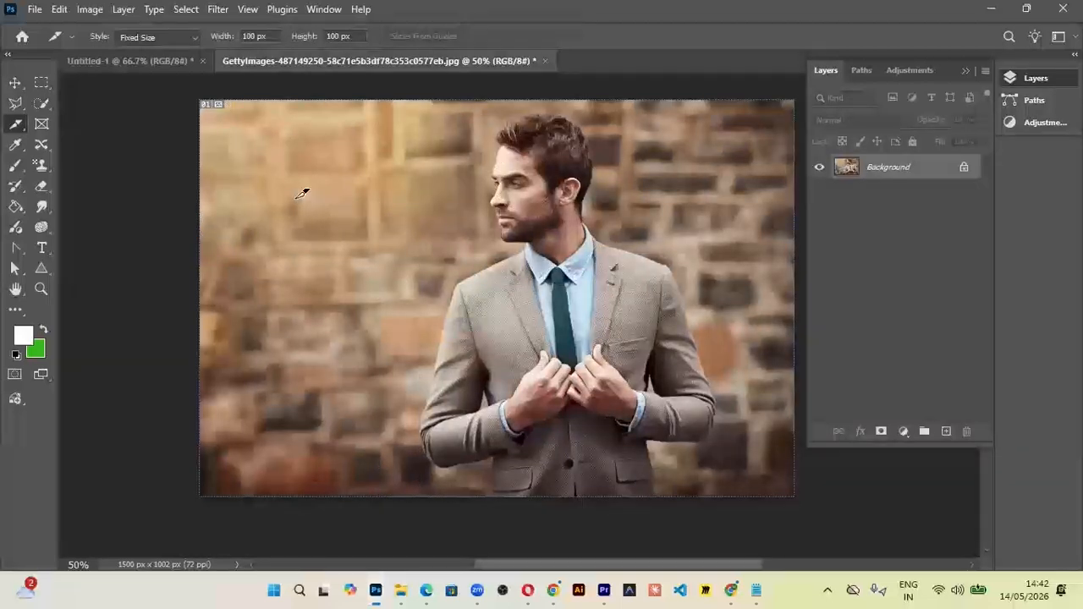
- Create a fixed-size 100 × 100 px slice, and widen and reposition it on the brick wall beside the man's face
{"action": "left_click_drag", "start_coordinate": [265, 152], "coordinate": [413, 246]}
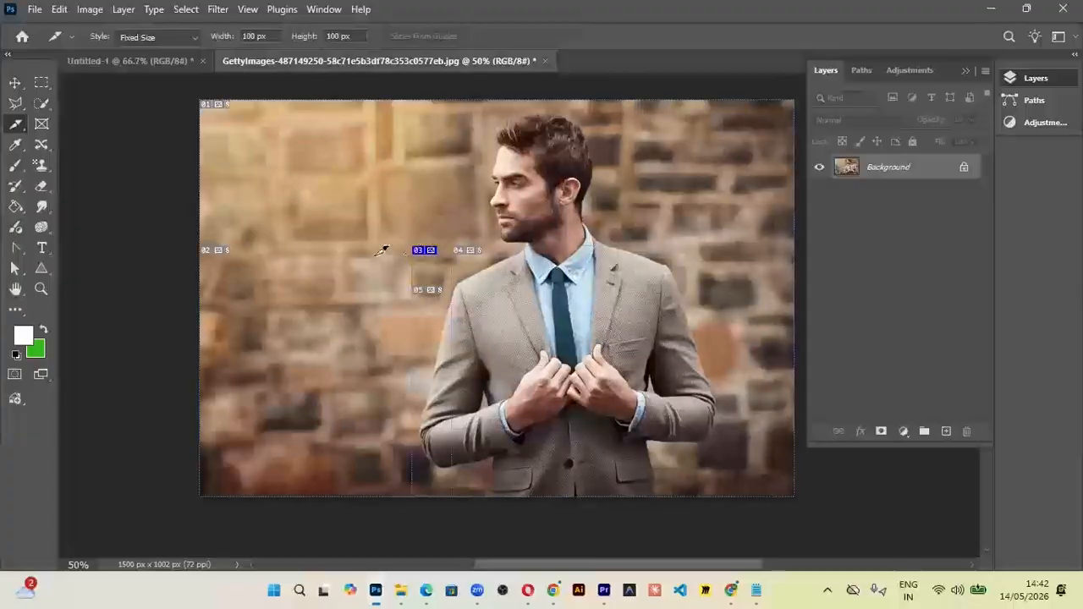
{"action": "left_click_drag", "start_coordinate": [411, 271], "coordinate": [390, 276]}
{"action": "left_click_drag", "start_coordinate": [15, 123], "coordinate": [65, 161]}
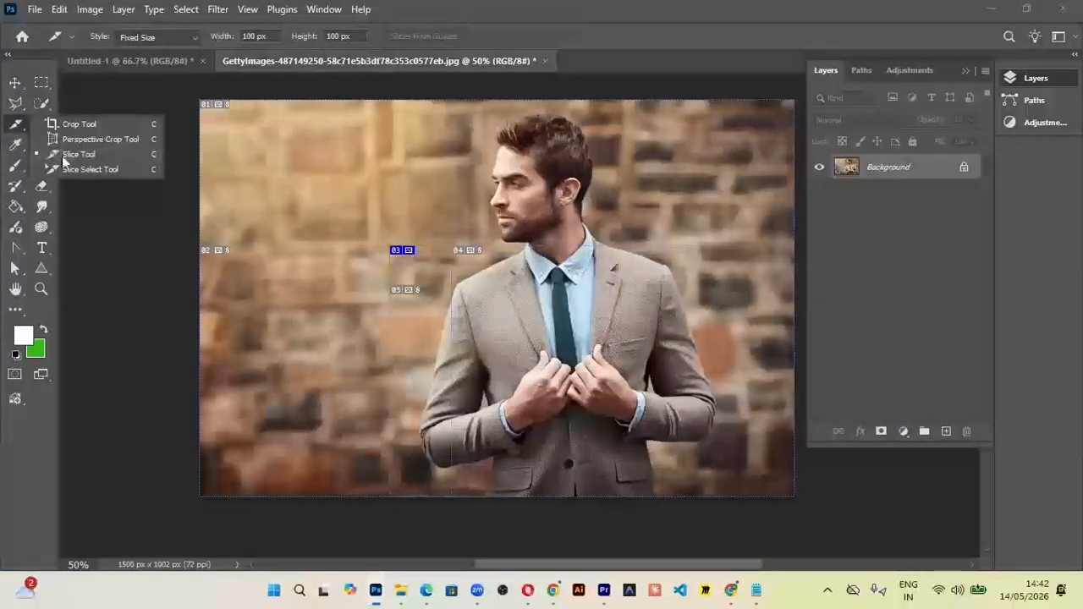
{"action": "left_click", "coordinate": [92, 170]}
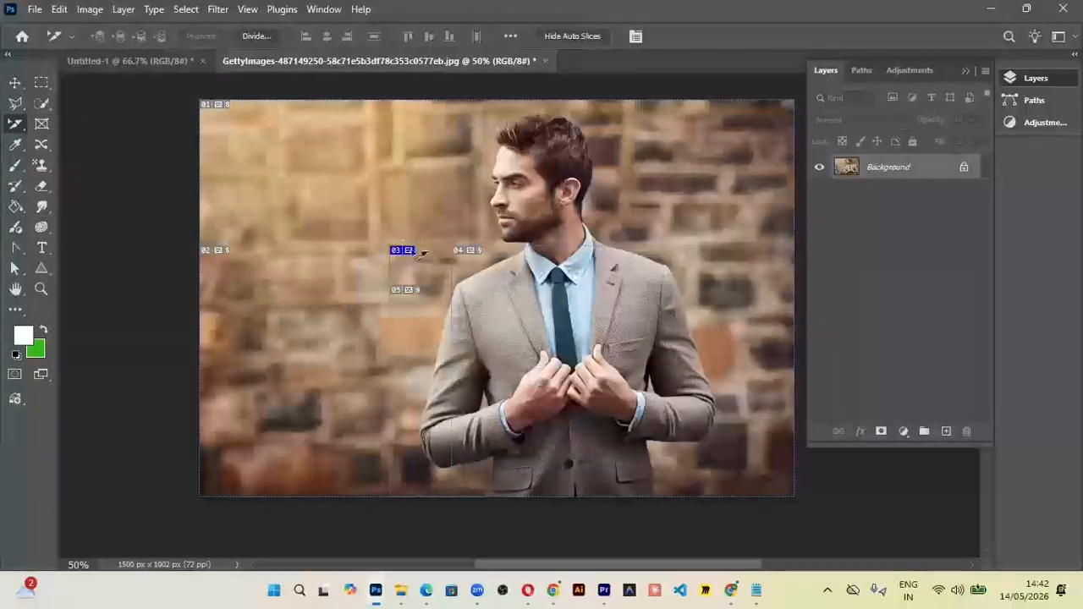
{"action": "left_click_drag", "start_coordinate": [390, 264], "coordinate": [368, 178]}
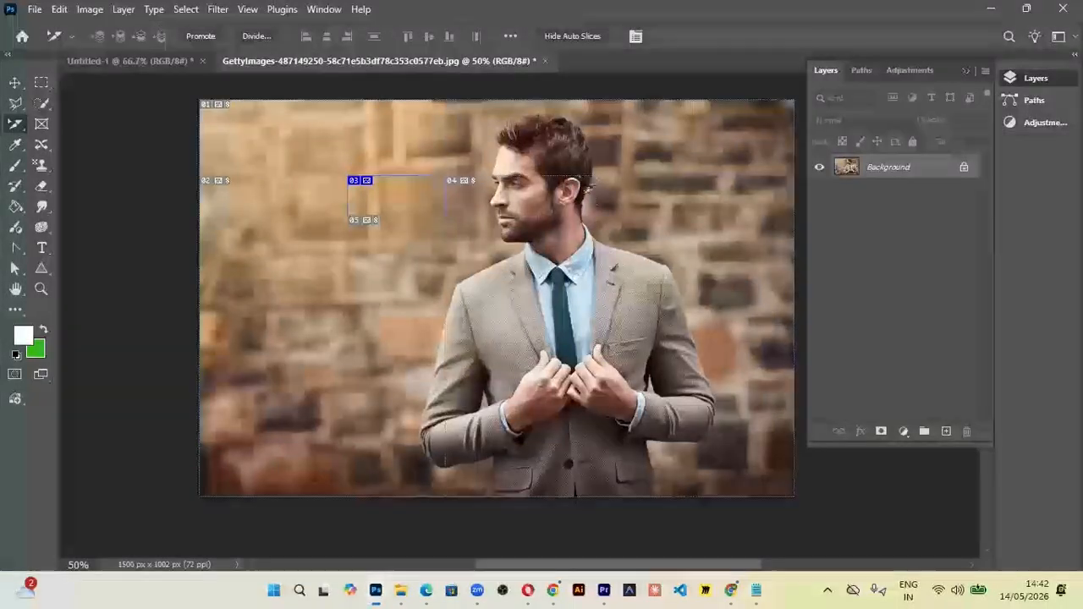
- Start a Save for Web export of the sliced photo as PNG-24, with the format set to Images Only
{"action": "left_click", "coordinate": [34, 9]}
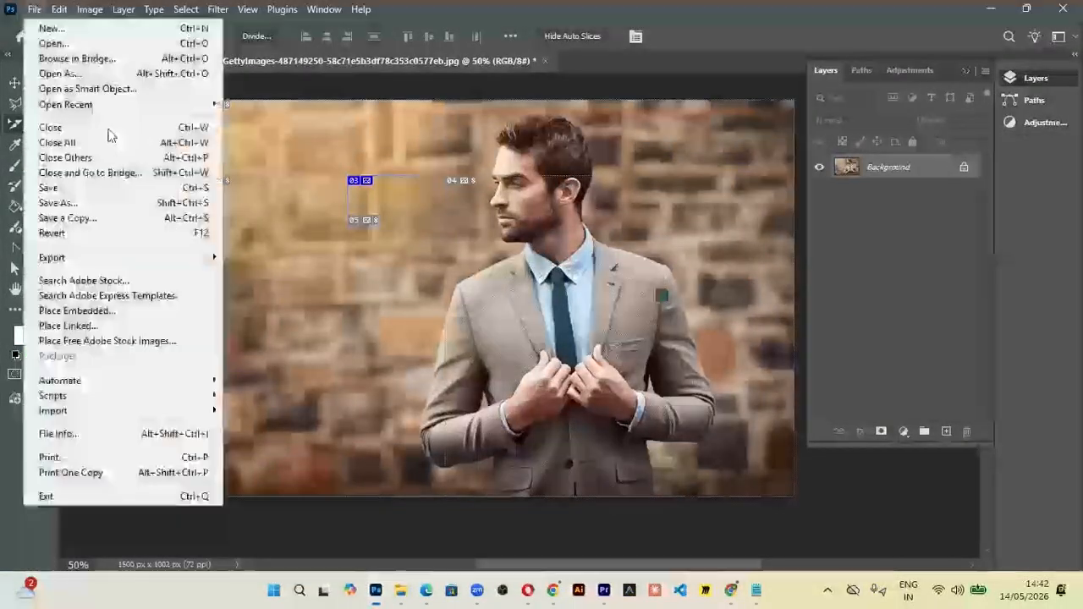
{"action": "mouse_move", "coordinate": [121, 266]}
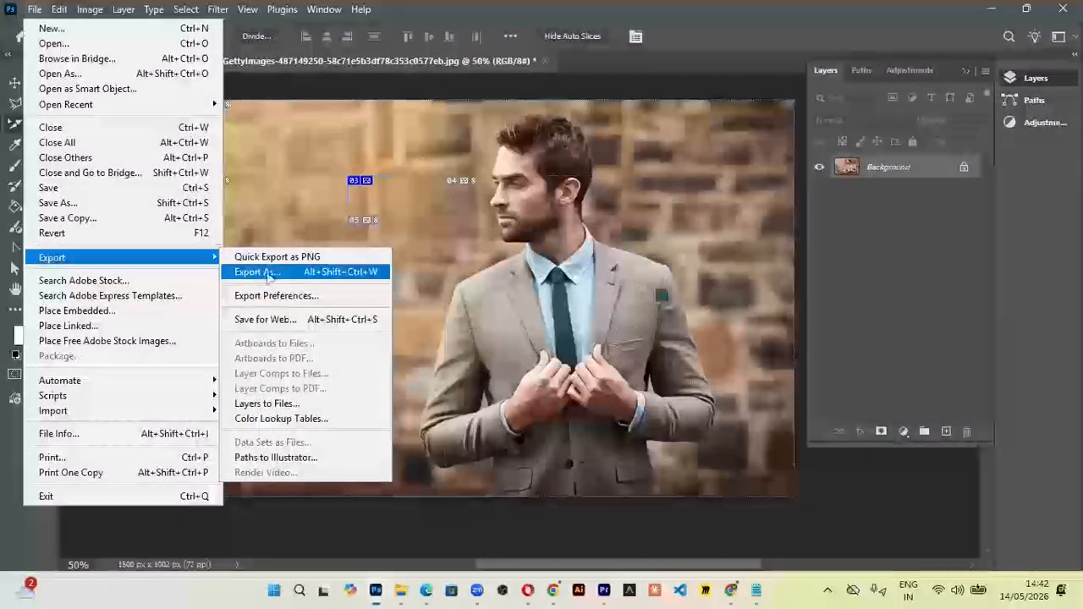
{"action": "left_click", "coordinate": [264, 322]}
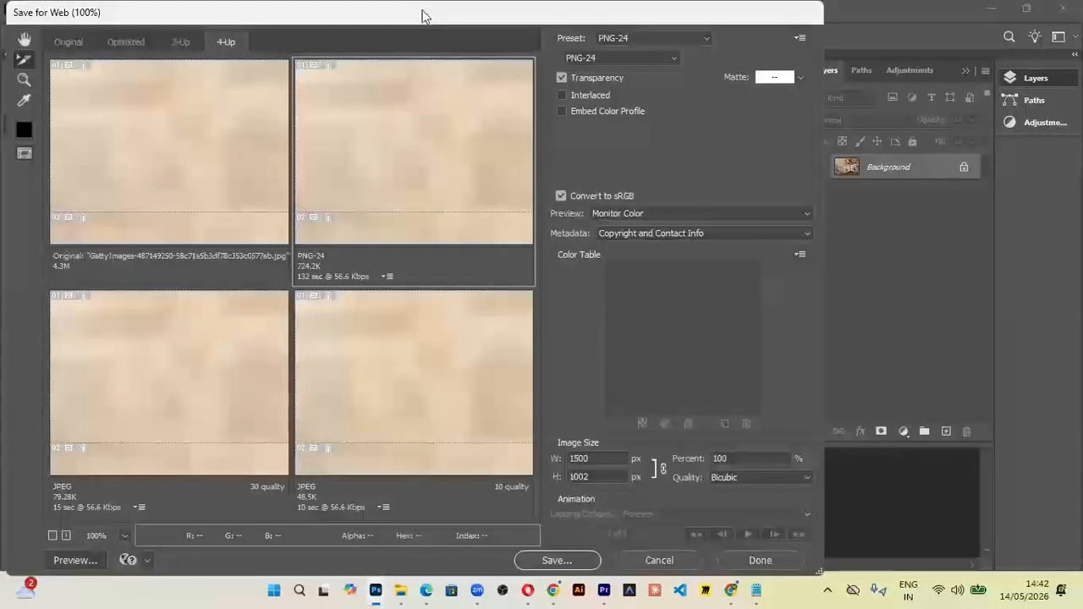
{"action": "left_click_drag", "start_coordinate": [420, 19], "coordinate": [199, 20]}
{"action": "left_click", "coordinate": [337, 562]}
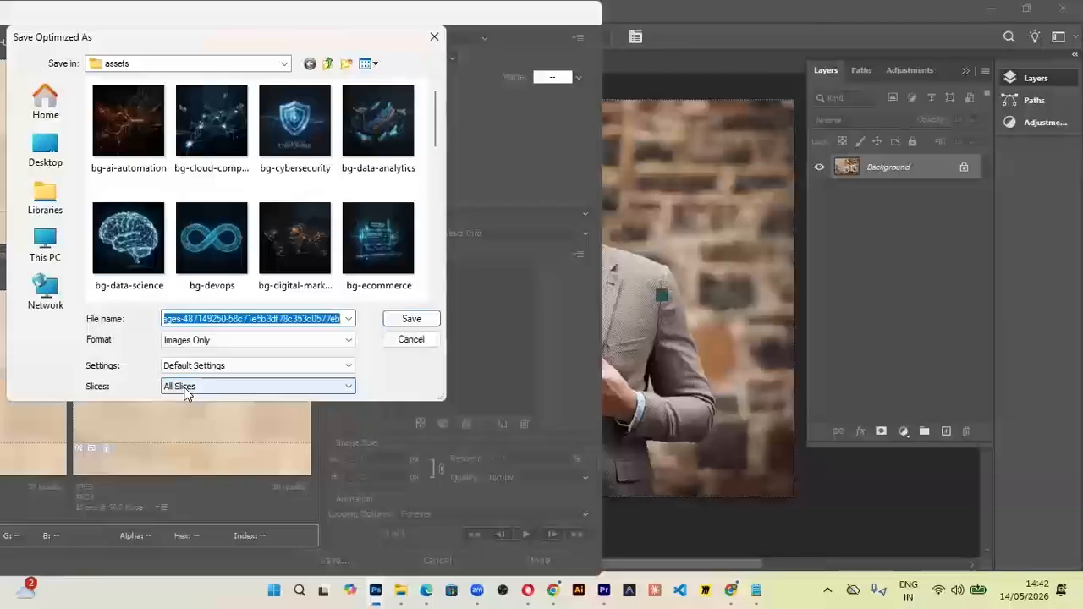
{"action": "left_click", "coordinate": [193, 340]}
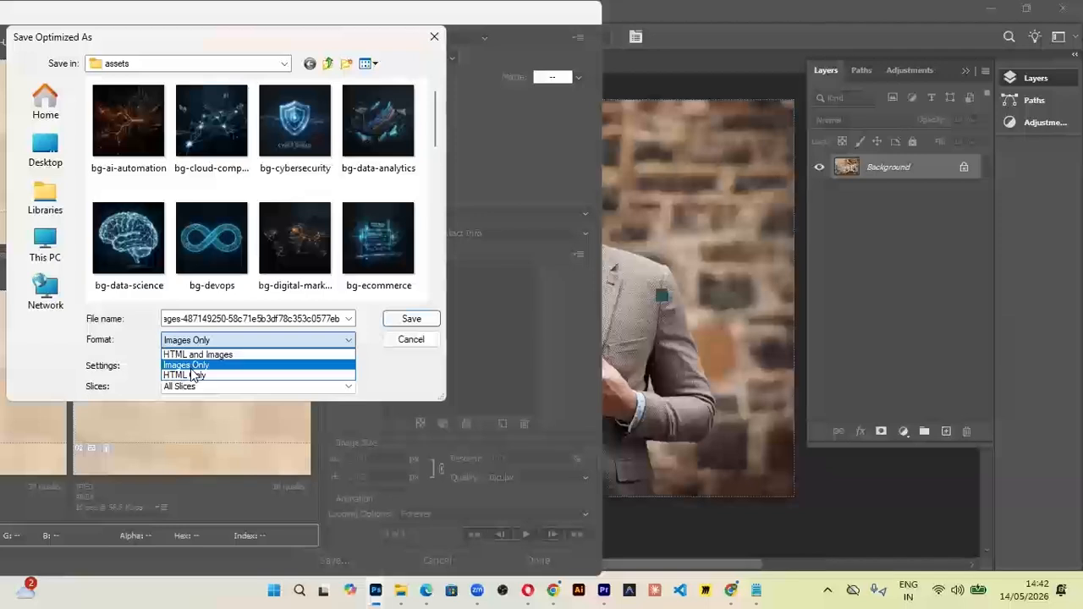
{"action": "left_click", "coordinate": [189, 367]}
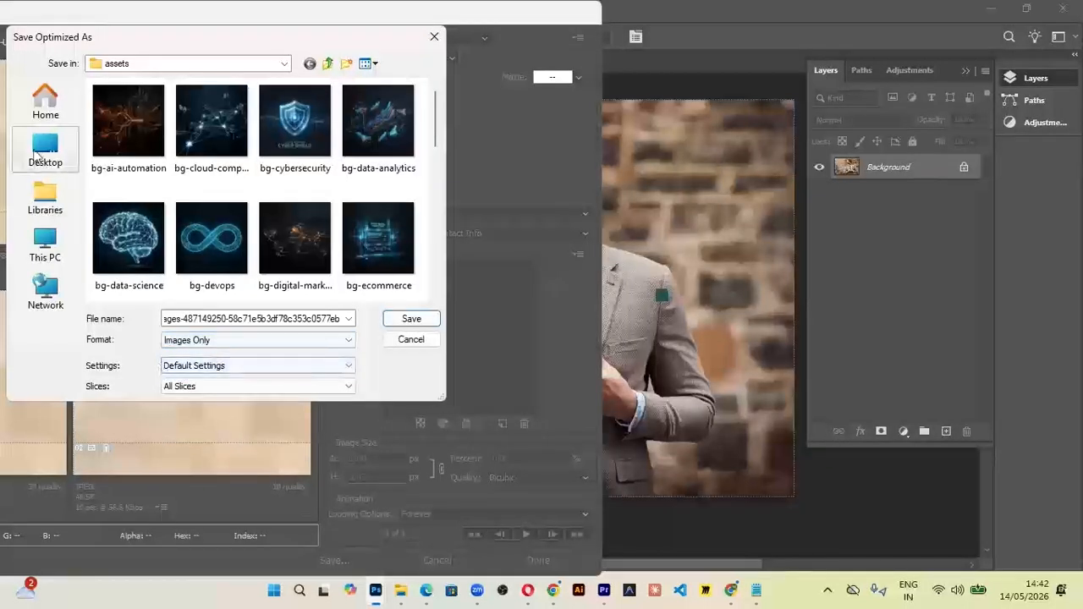
- Create a folder named slices on the Desktop and save all slices into it
{"action": "left_click", "coordinate": [46, 151]}
{"action": "right_click", "coordinate": [315, 161]}
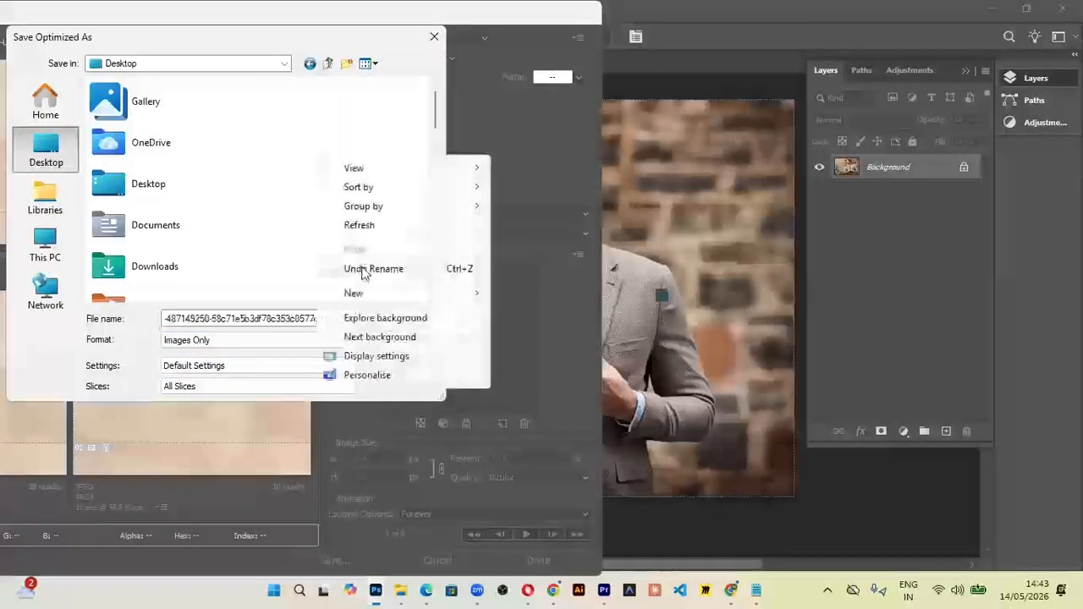
{"action": "left_click", "coordinate": [522, 294]}
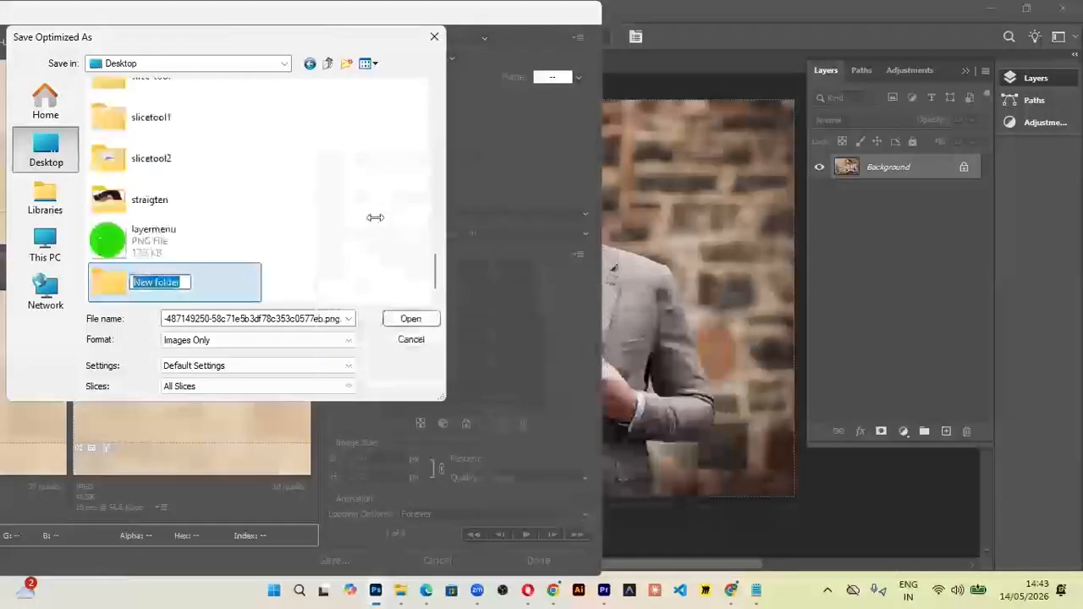
{"action": "type", "text": "slices"}
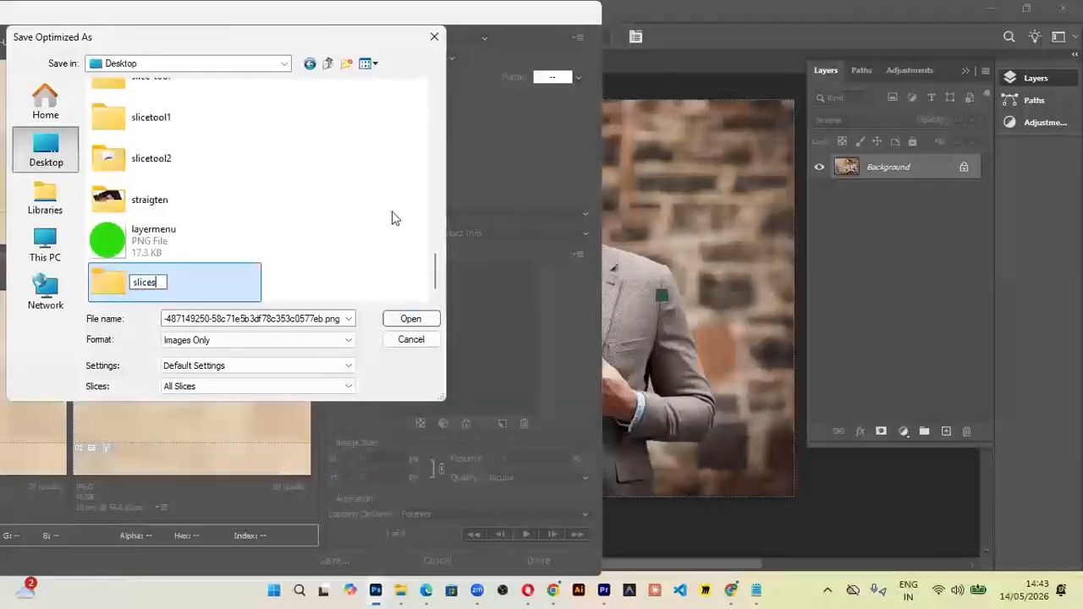
{"action": "key", "text": "Return"}
{"action": "double_click", "coordinate": [203, 288]}
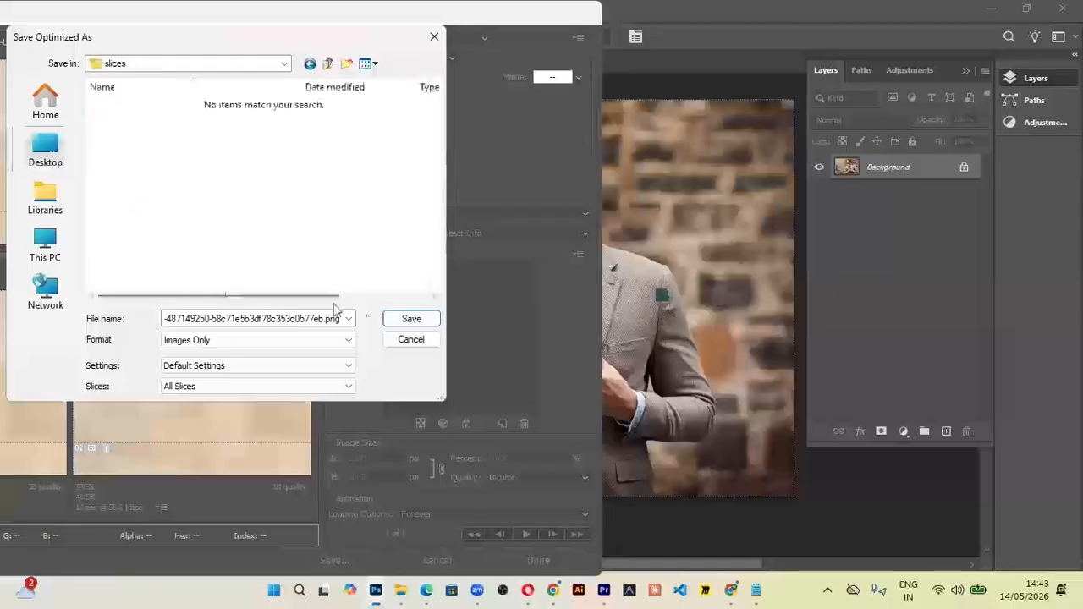
{"action": "left_click", "coordinate": [411, 320]}
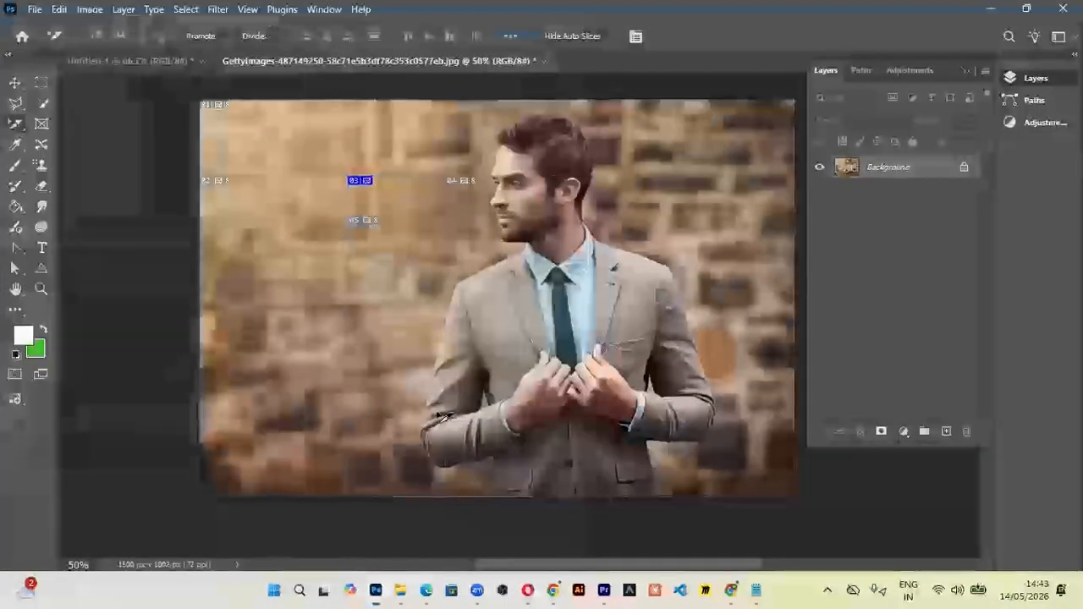
- Open the images subfolder of the slices folder on the Desktop to check the exported slice files
{"action": "key", "text": "super+d"}
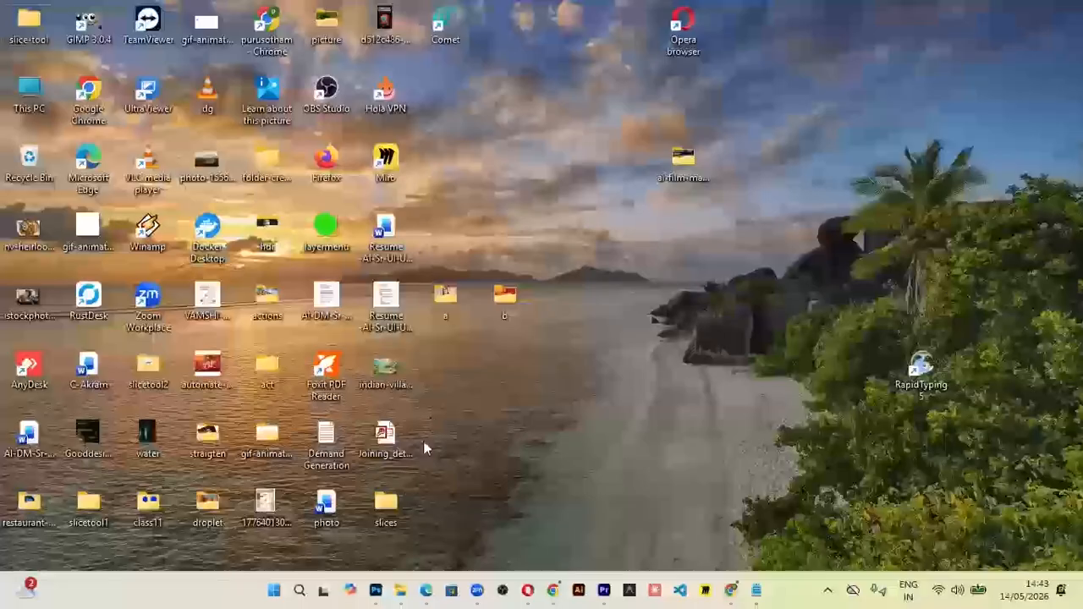
{"action": "double_click", "coordinate": [386, 505]}
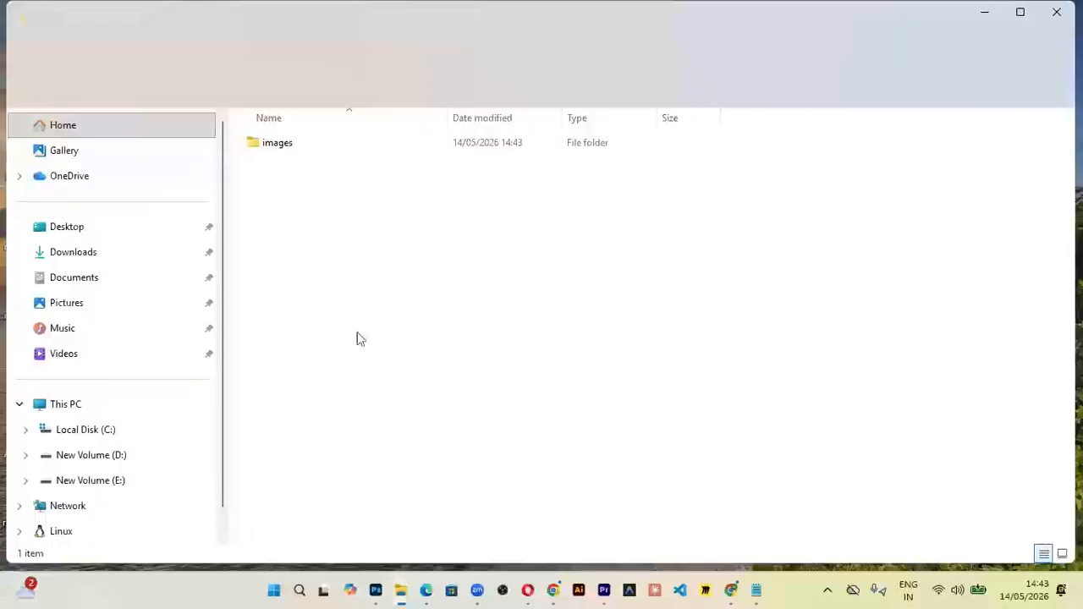
{"action": "double_click", "coordinate": [285, 140]}
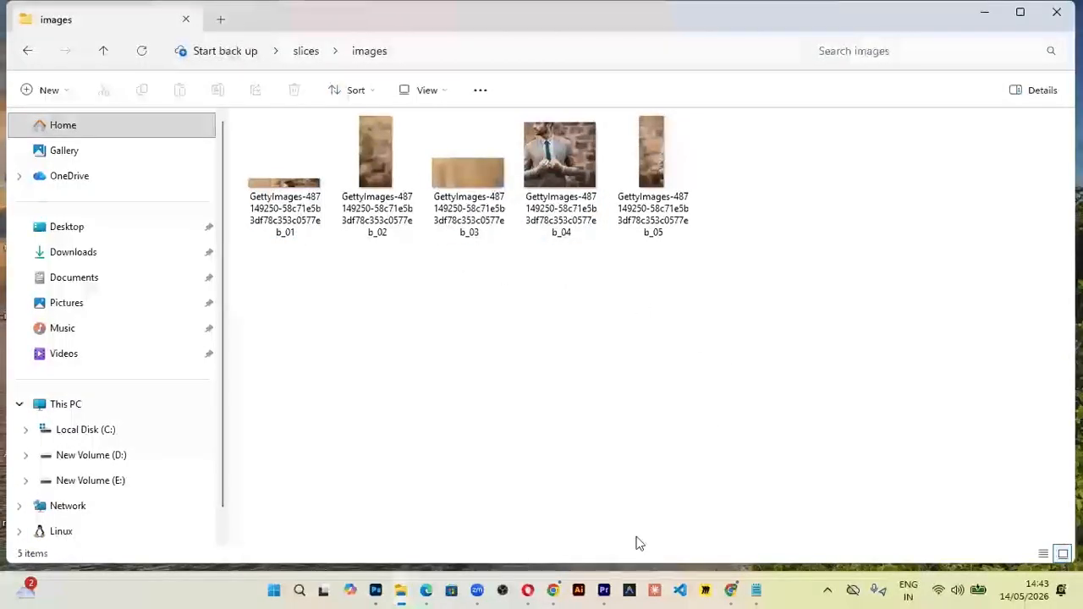
- Switch back to Photoshop and start another Save for Web export of the sliced photo as PNG-24
{"action": "left_click", "coordinate": [379, 589]}
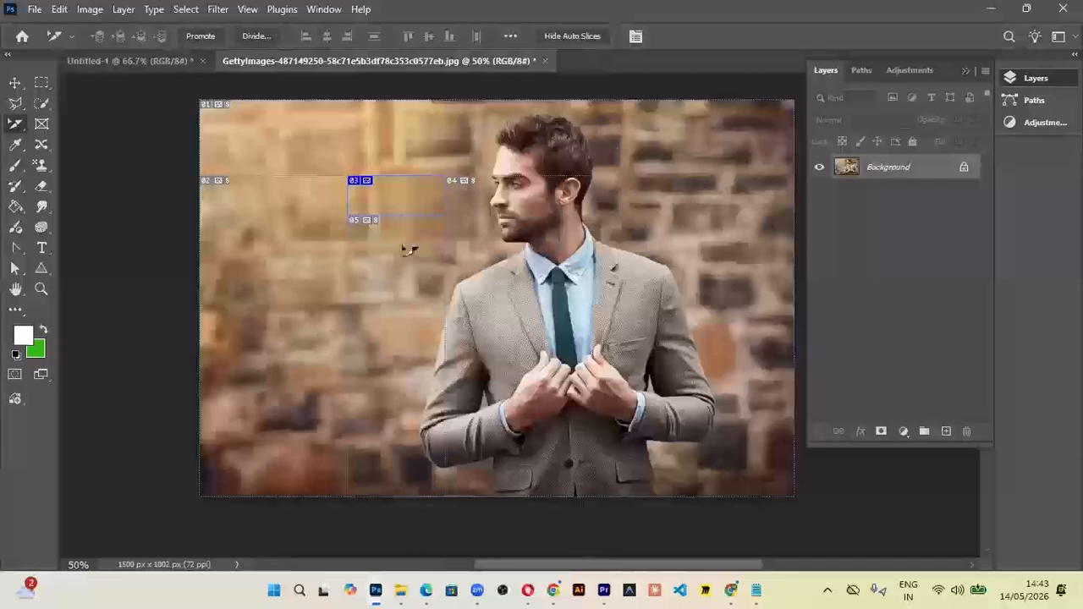
{"action": "left_click", "coordinate": [48, 7]}
{"action": "mouse_move", "coordinate": [75, 260]}
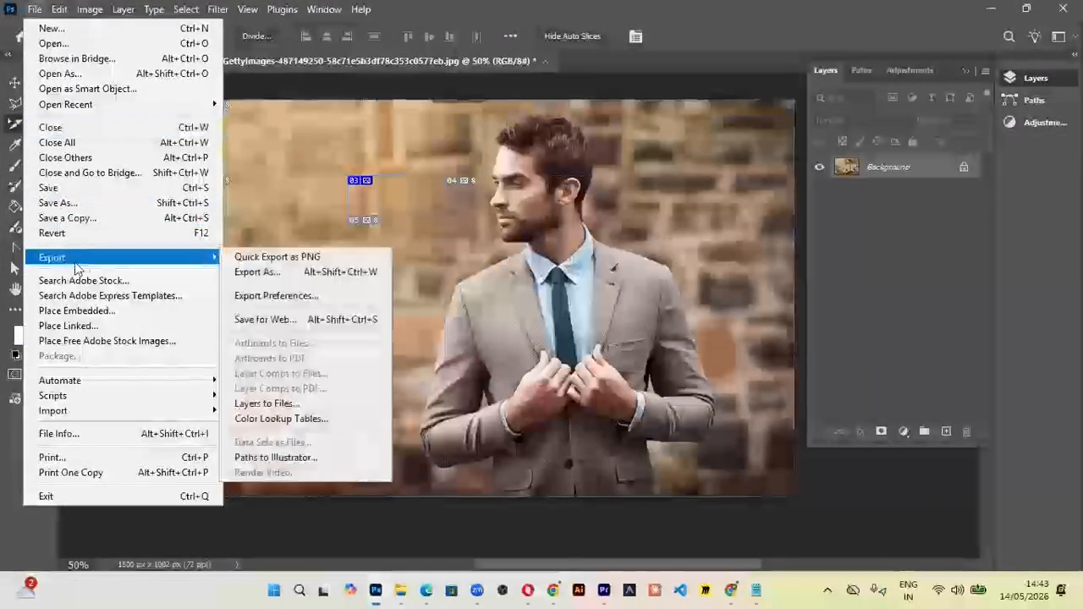
{"action": "left_click", "coordinate": [273, 319]}
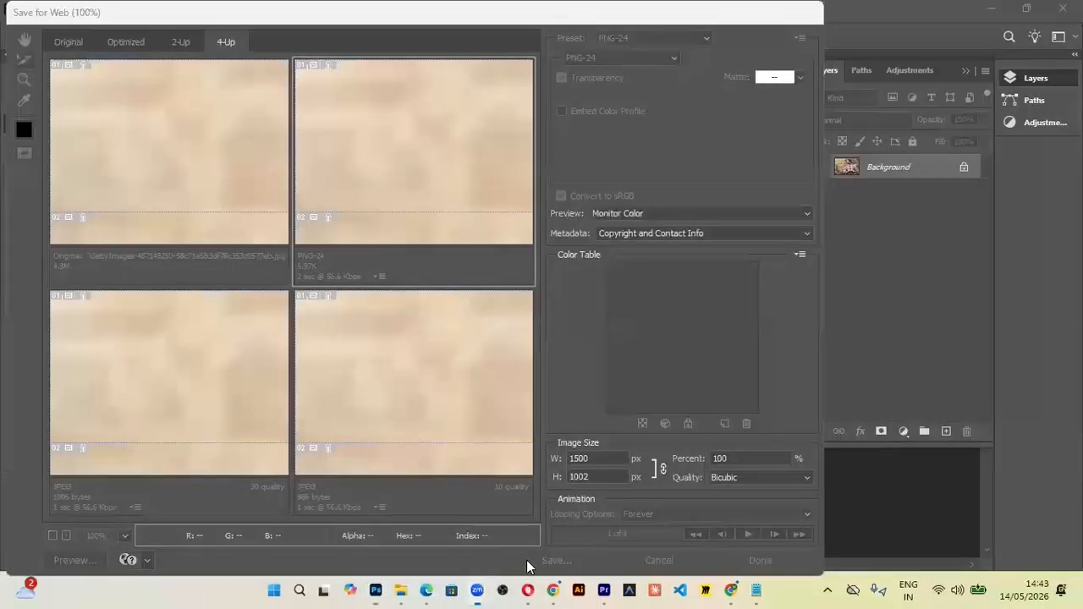
{"action": "left_click", "coordinate": [574, 190]}
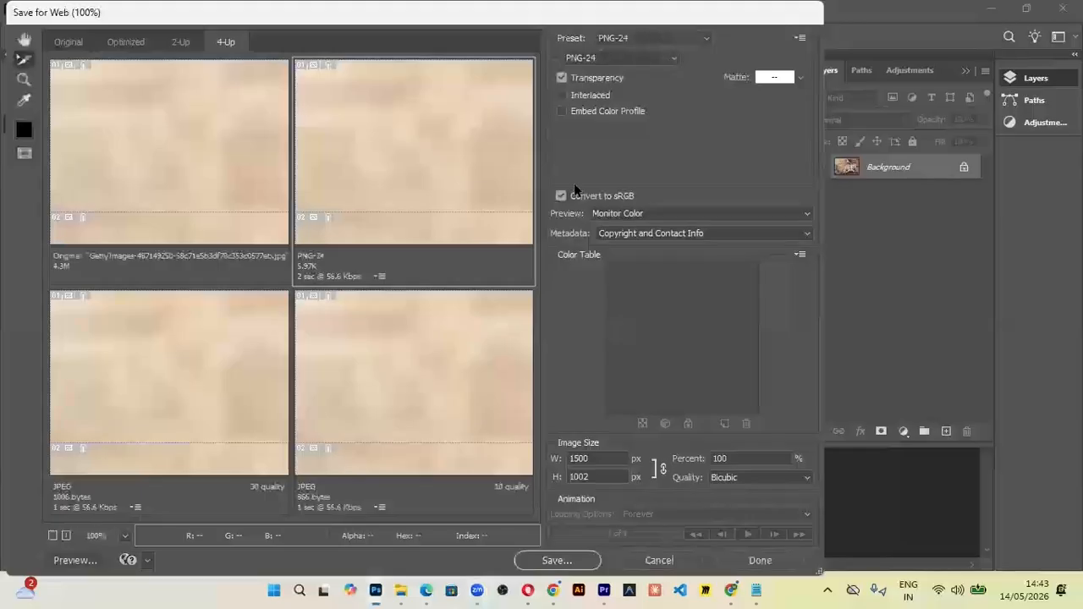
{"action": "left_click", "coordinate": [557, 560]}
- Choose Images Only as the export format and restrict the export to Selected Slices
{"action": "left_click", "coordinate": [212, 340]}
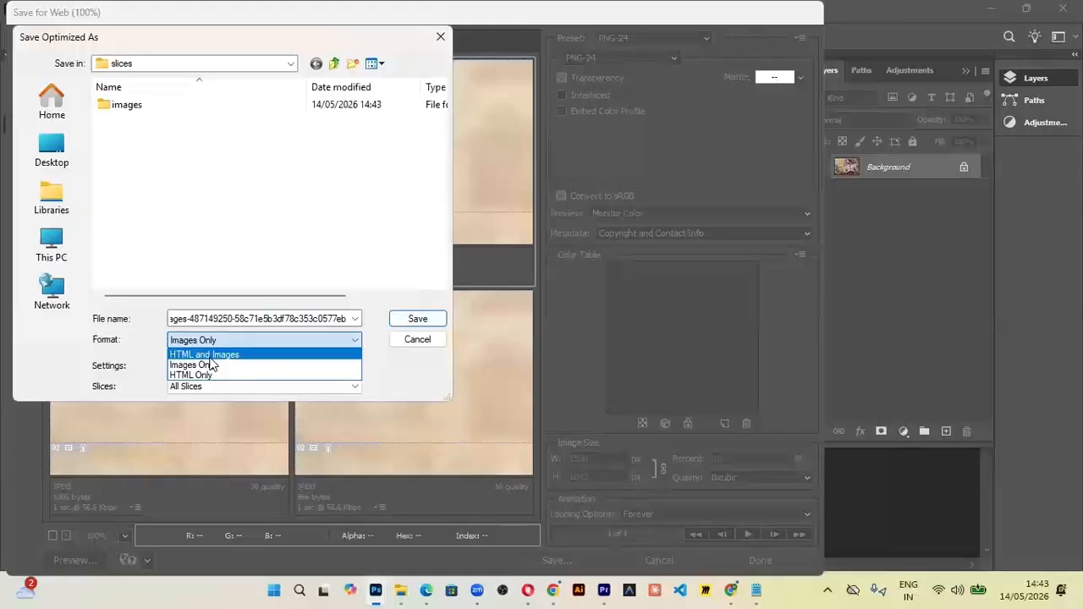
{"action": "left_click", "coordinate": [210, 355]}
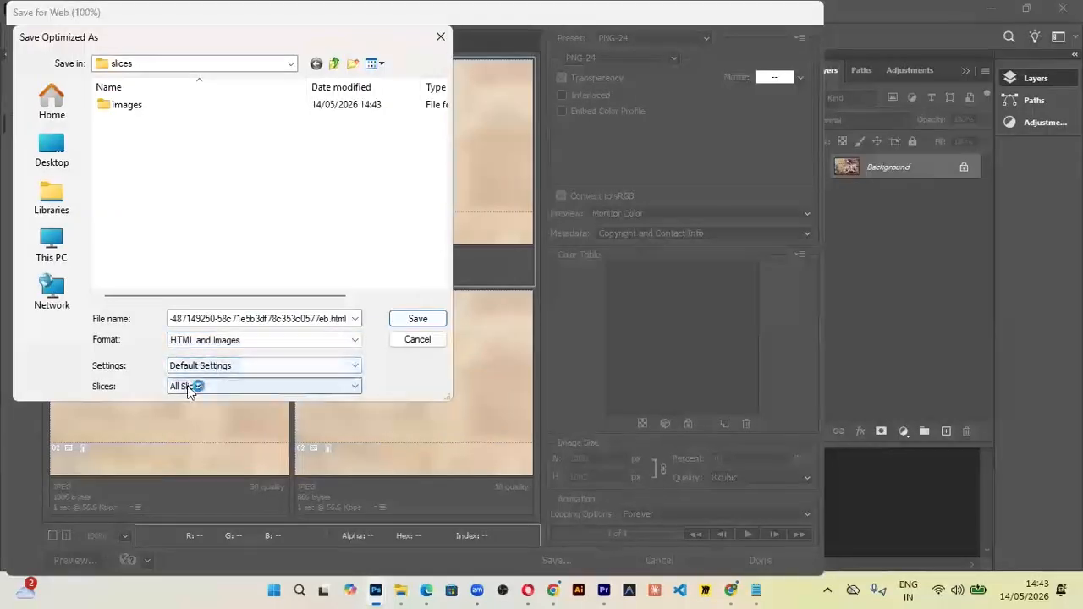
{"action": "left_click", "coordinate": [191, 342]}
{"action": "left_click", "coordinate": [192, 356]}
{"action": "left_click", "coordinate": [188, 388]}
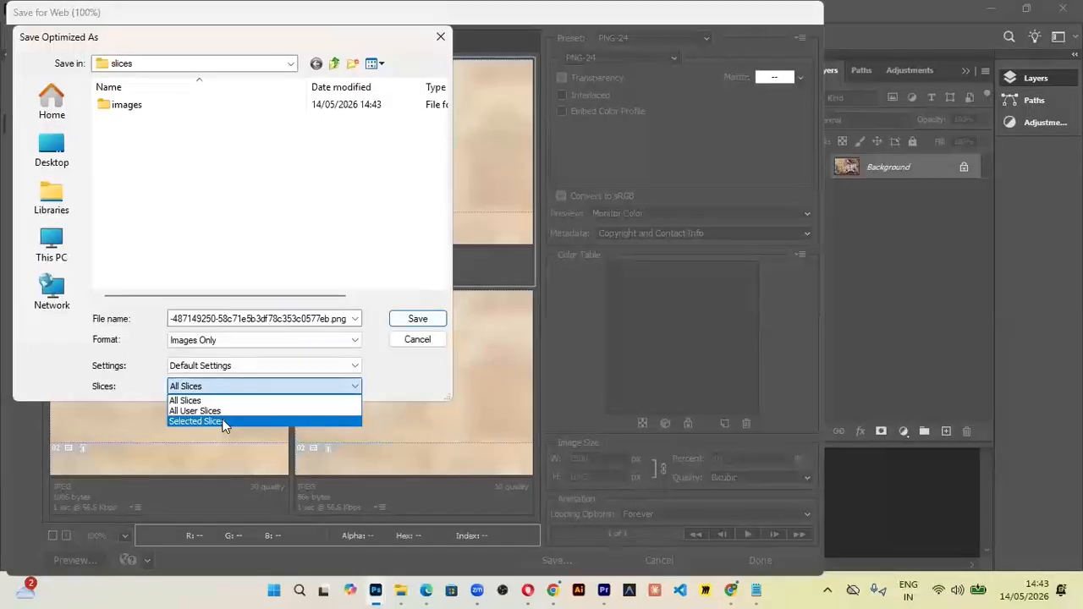
{"action": "left_click", "coordinate": [192, 422]}
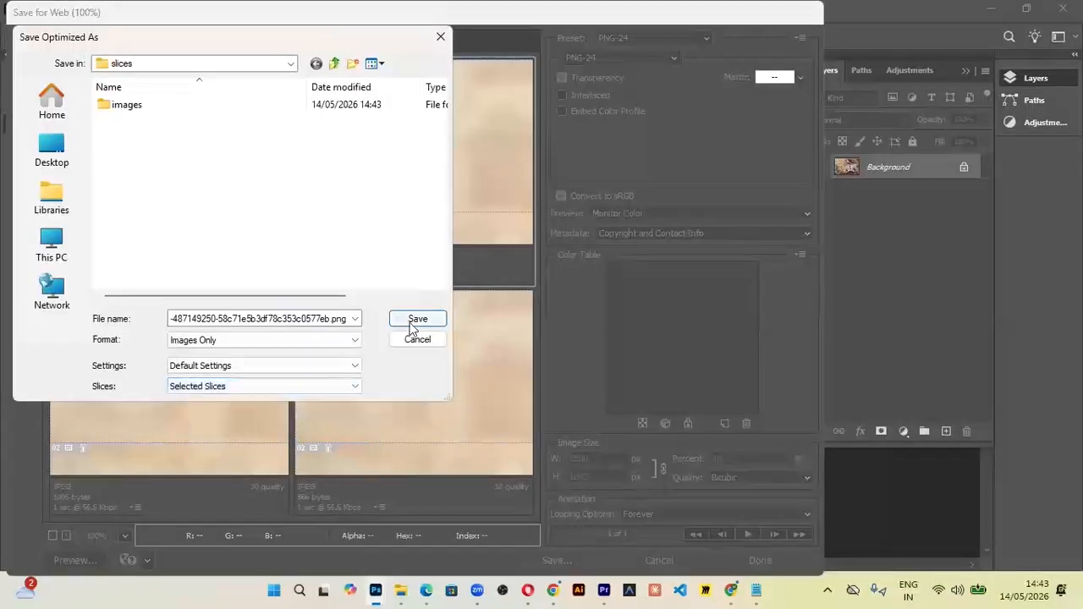
- Create a folder named seleceted inside the slices folder and save the selected slice into it
{"action": "right_click", "coordinate": [175, 172]}
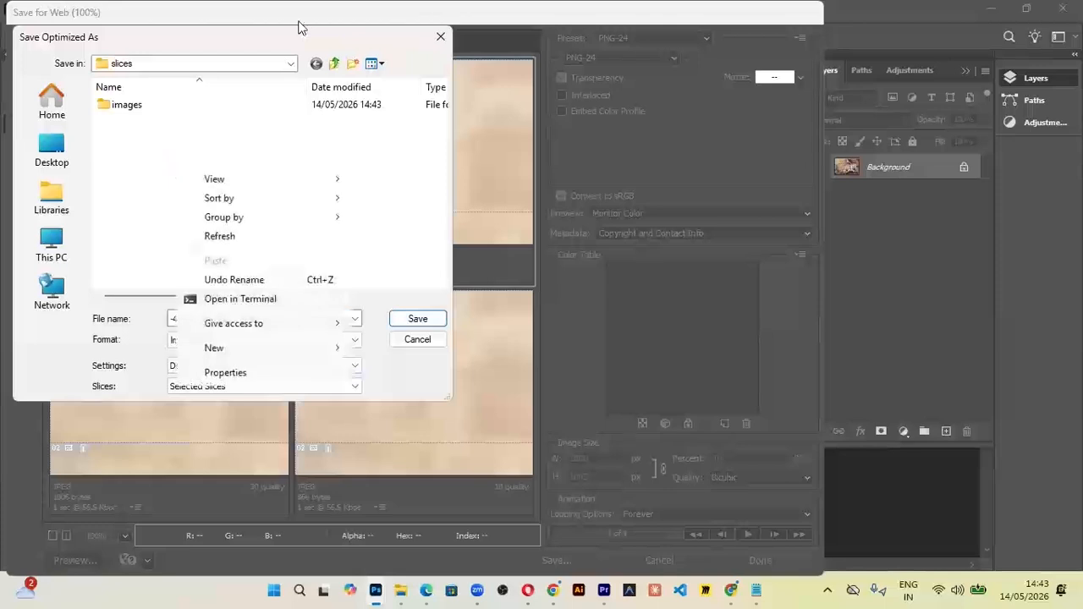
{"action": "right_click", "coordinate": [132, 151]}
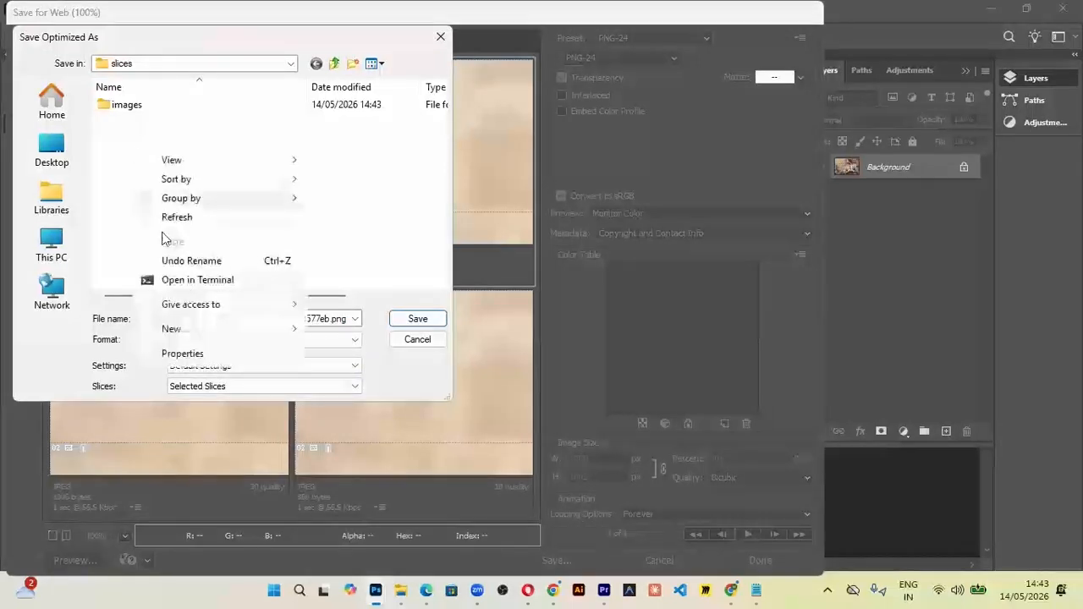
{"action": "mouse_move", "coordinate": [206, 330]}
{"action": "left_click", "coordinate": [357, 336]}
{"action": "type", "text": "sele"}
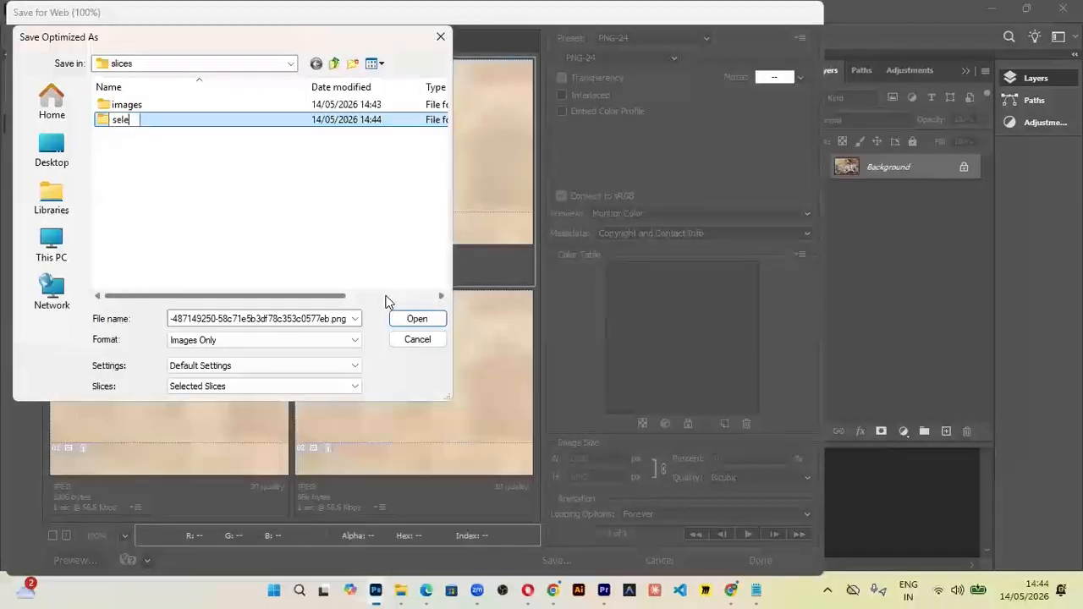
{"action": "type", "text": "ceted"}
{"action": "double_click", "coordinate": [152, 123]}
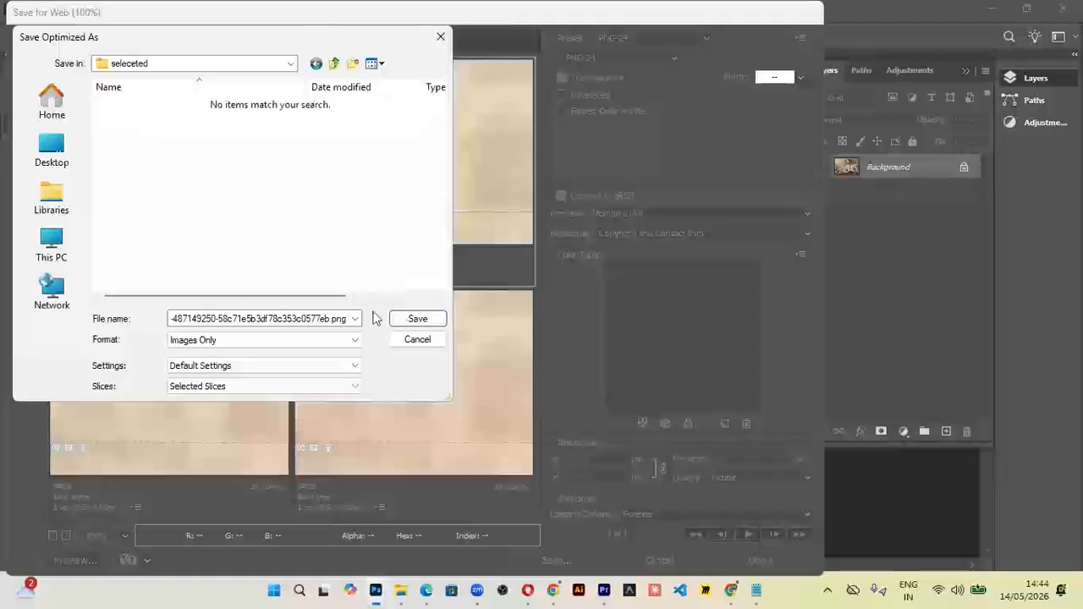
{"action": "left_click", "coordinate": [416, 319]}
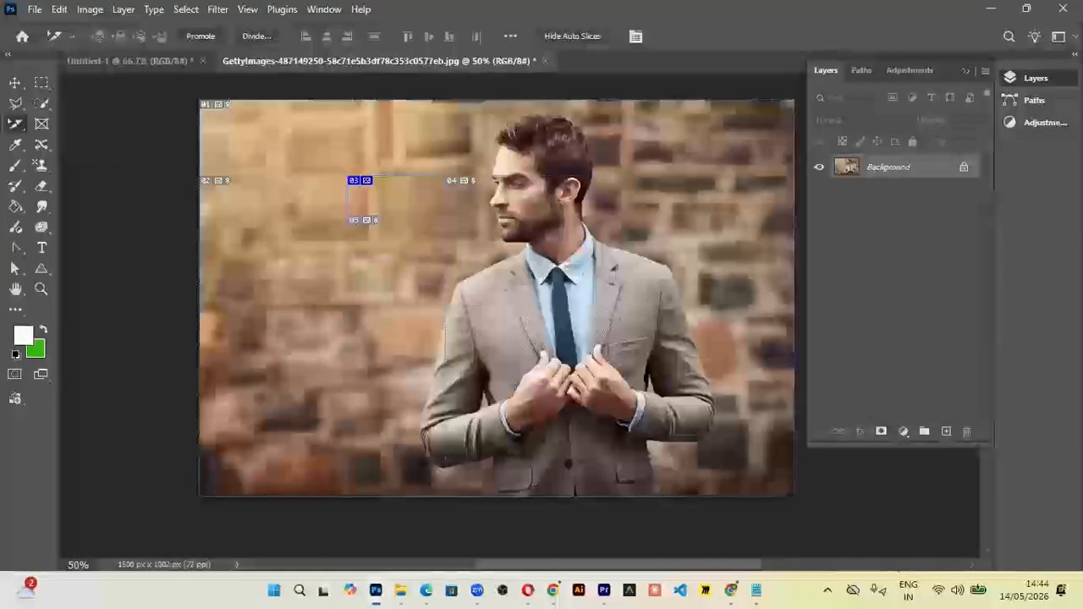
- Open the images subfolder of the seleceted folder in the Desktop's slices folder to check the exported slice
{"action": "key", "text": "super+d"}
{"action": "double_click", "coordinate": [394, 499]}
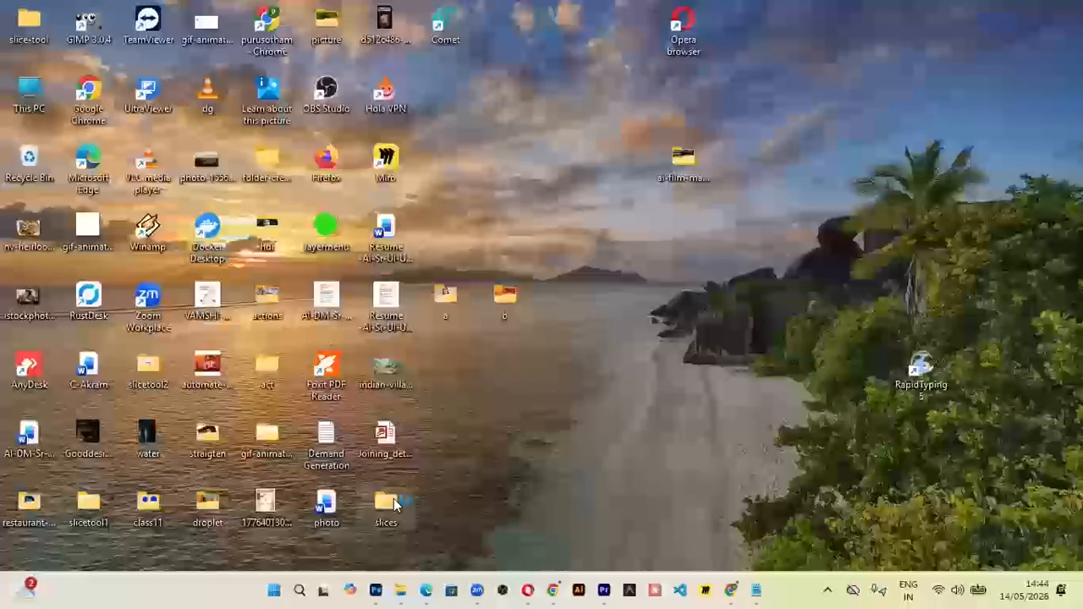
{"action": "double_click", "coordinate": [274, 165]}
{"action": "double_click", "coordinate": [273, 140]}
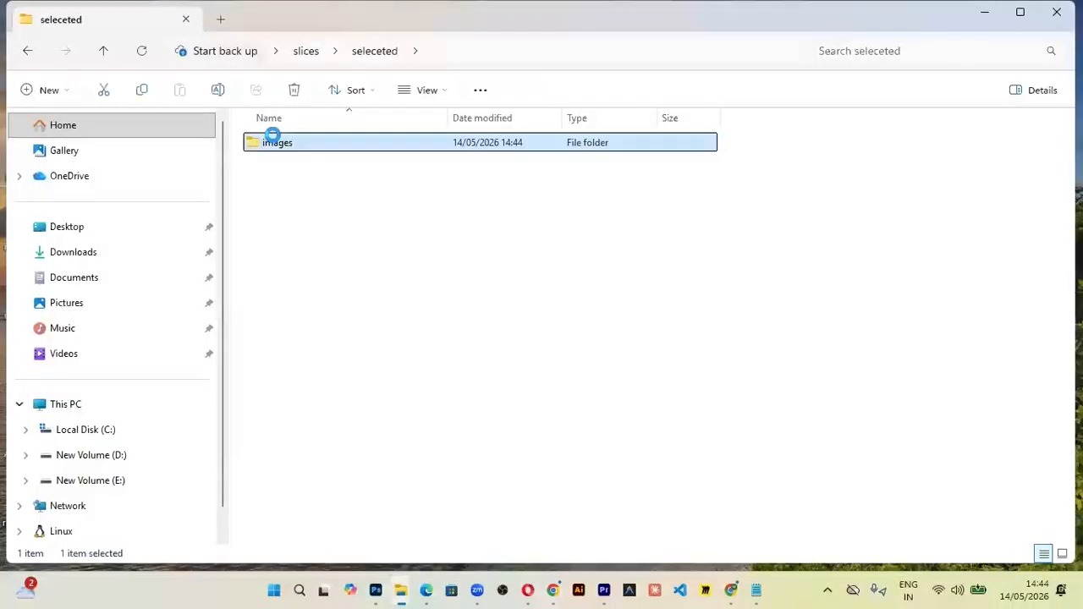
{"action": "left_click", "coordinate": [284, 179]}
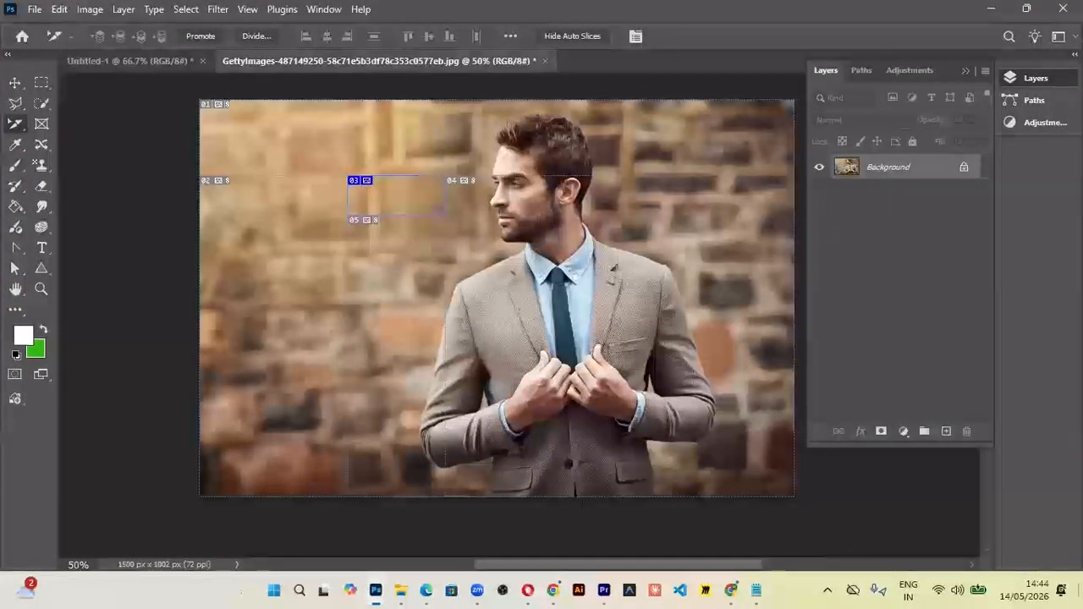
- Start another Save for Web export of the sliced photo
{"action": "left_click", "coordinate": [29, 10]}
{"action": "mouse_move", "coordinate": [68, 257]}
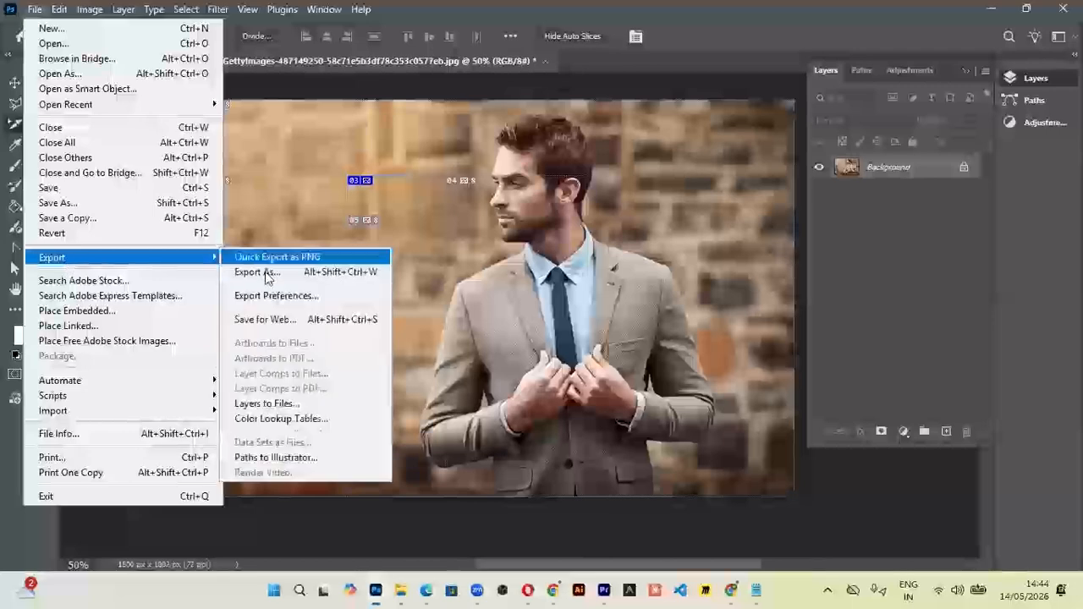
{"action": "left_click", "coordinate": [268, 320]}
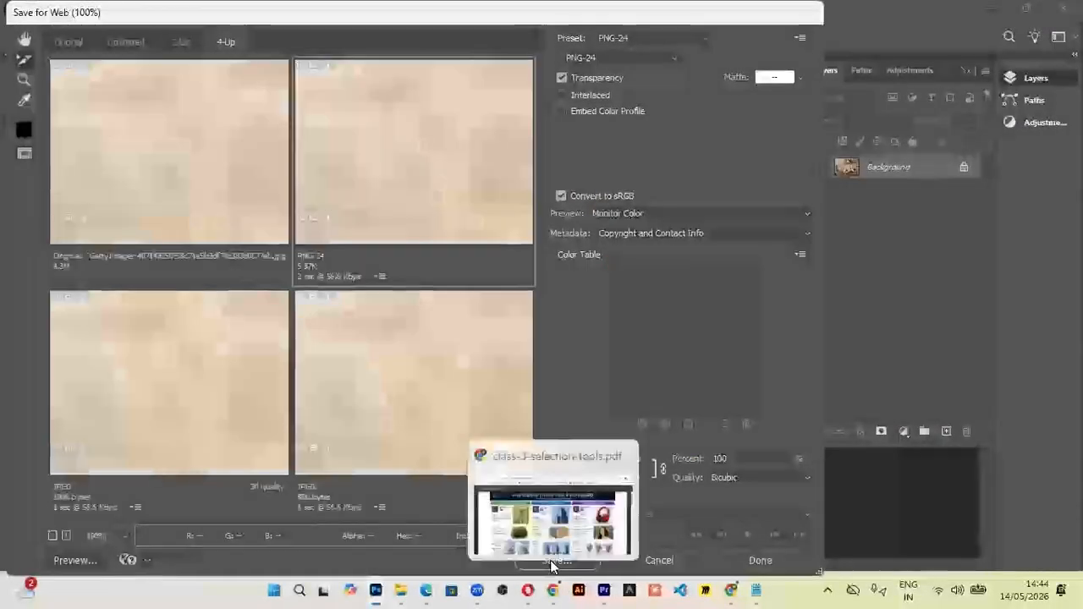
{"action": "left_click", "coordinate": [553, 590]}
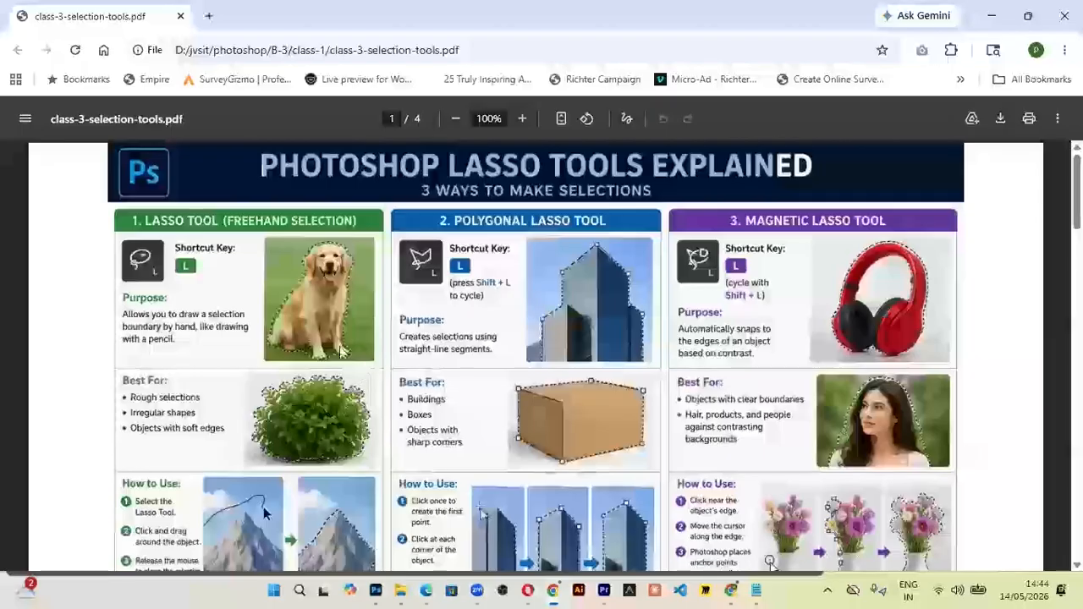
{"action": "left_click", "coordinate": [375, 591]}
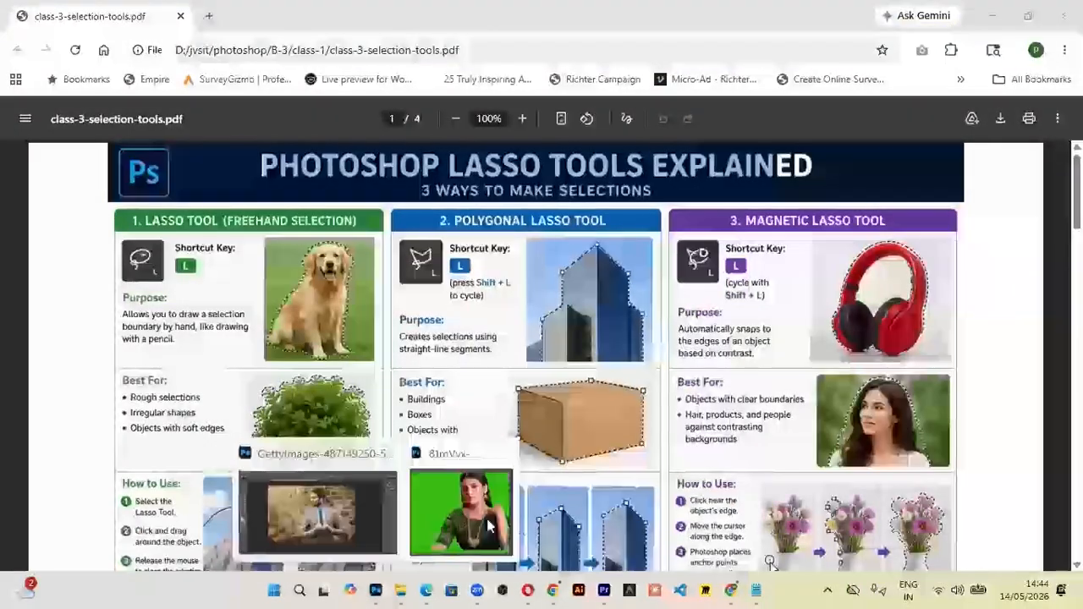
{"action": "left_click", "coordinate": [1006, 11]}
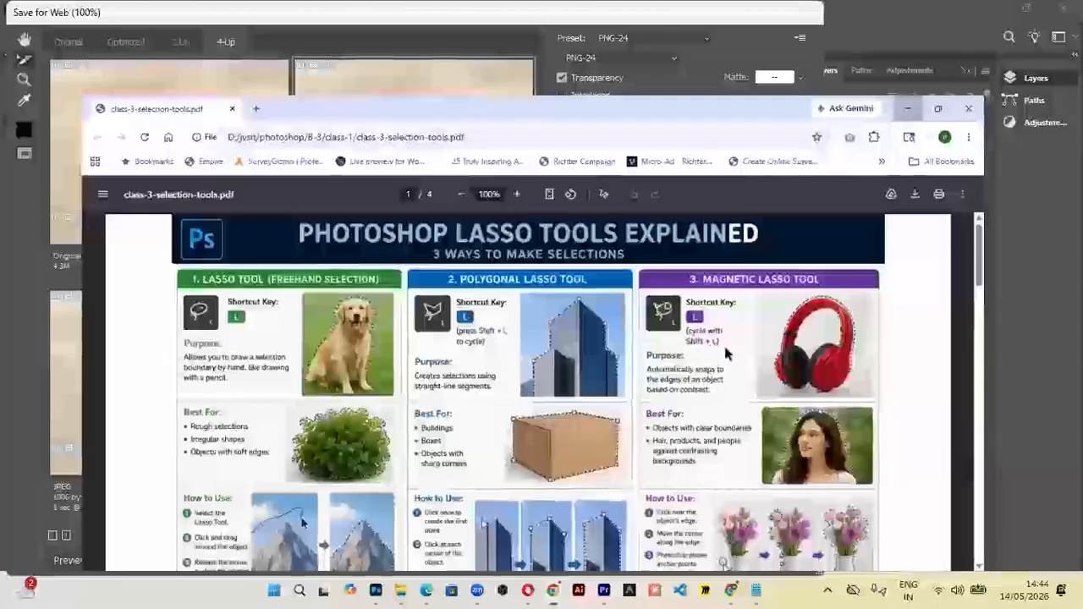
- Proceed to saving the PNG-24 export and set its format to HTML and Images
{"action": "left_click", "coordinate": [560, 562]}
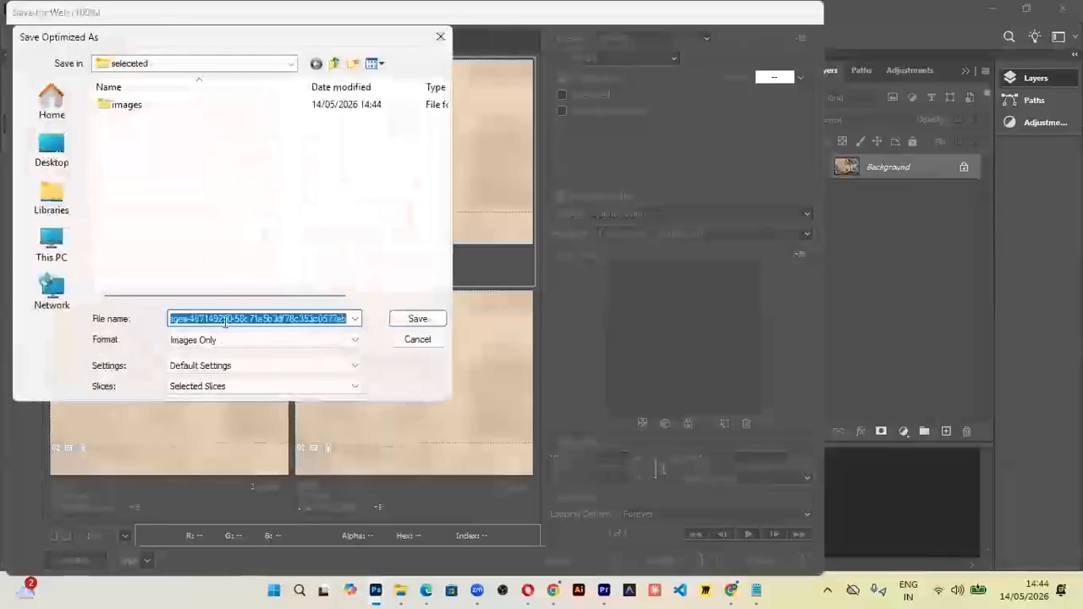
{"action": "left_click", "coordinate": [212, 340]}
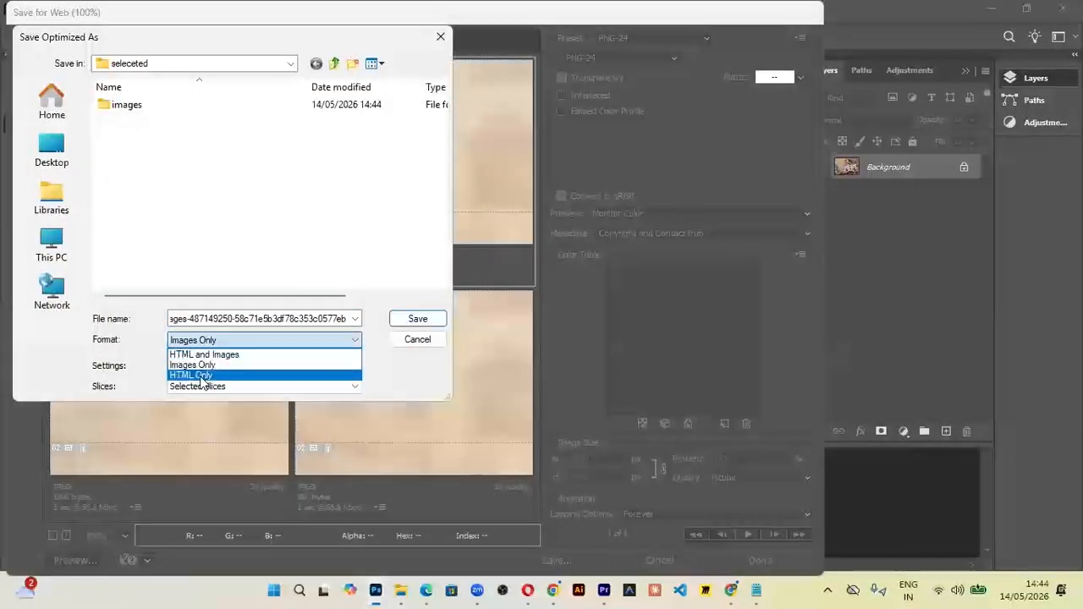
{"action": "left_click", "coordinate": [197, 354]}
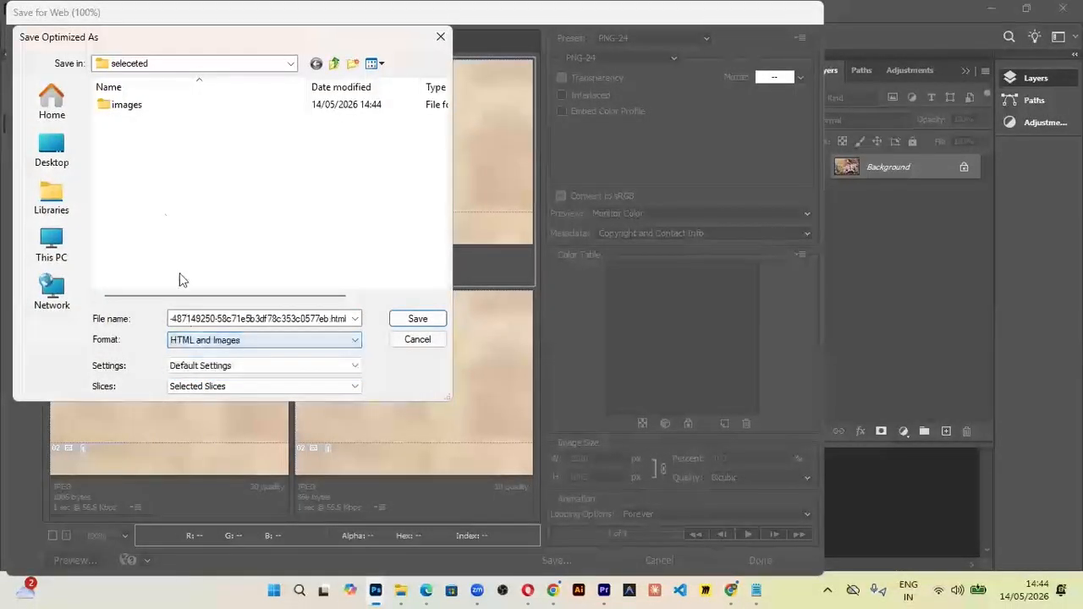
- Create a folder named html inside the slices folder and save the selected slice there as HTML and images
{"action": "right_click", "coordinate": [136, 192]}
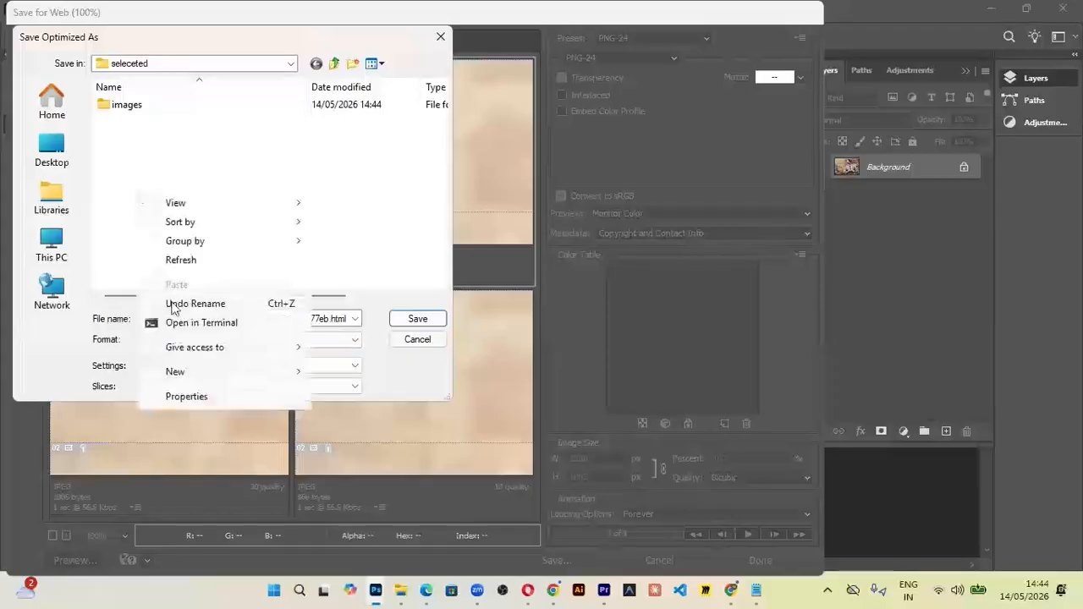
{"action": "left_click", "coordinate": [318, 66]}
{"action": "right_click", "coordinate": [140, 182]}
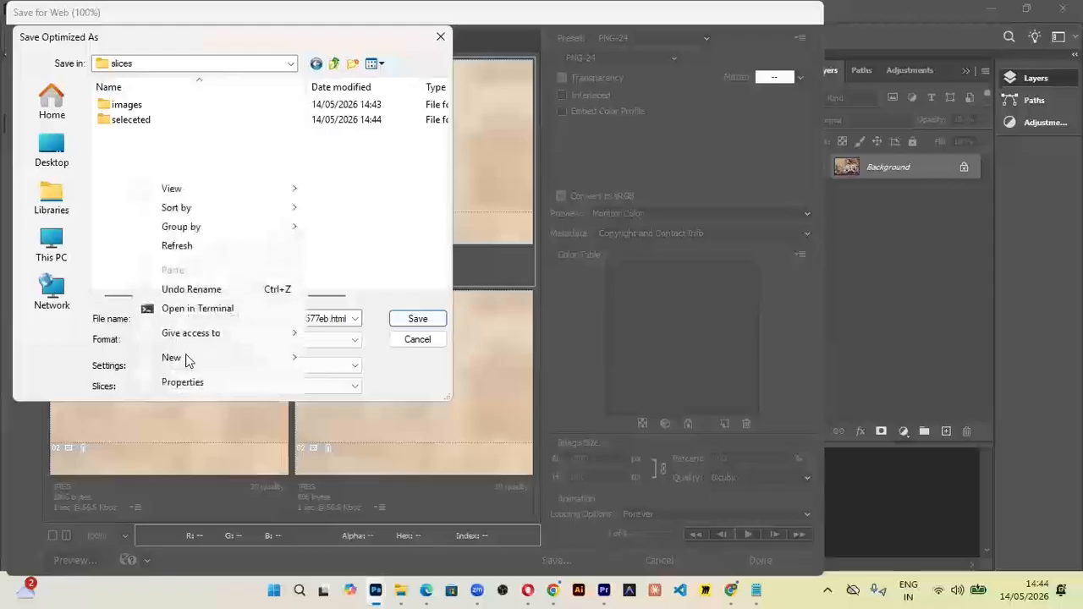
{"action": "mouse_move", "coordinate": [187, 360]}
{"action": "left_click", "coordinate": [338, 358]}
{"action": "type", "text": "html"}
{"action": "key", "text": "Return"}
{"action": "left_click", "coordinate": [139, 124]}
{"action": "left_click", "coordinate": [416, 320]}
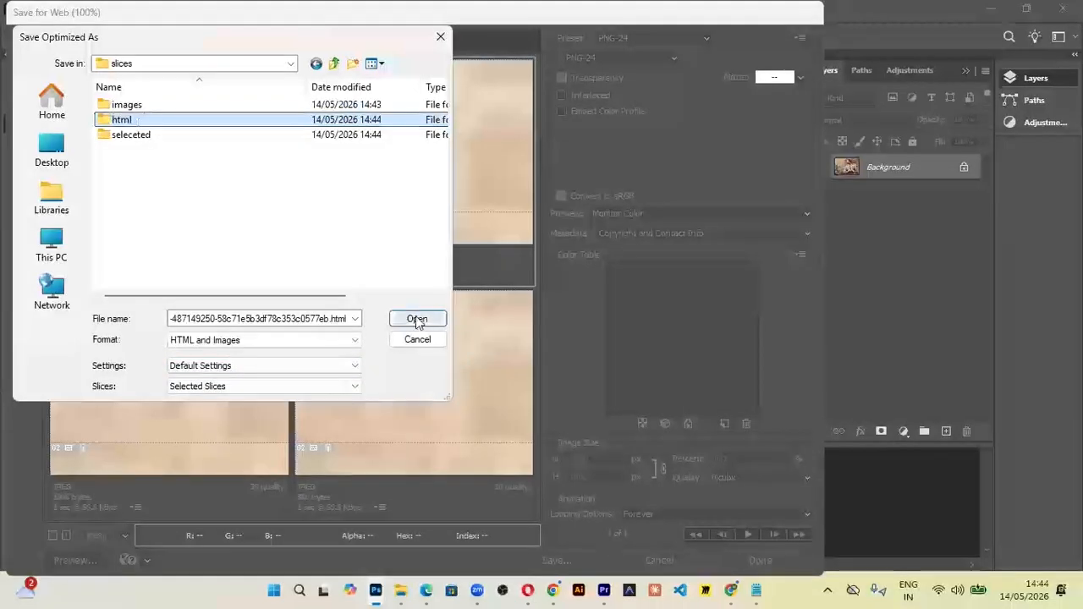
{"action": "left_click", "coordinate": [416, 320]}
{"action": "left_click", "coordinate": [413, 318]}
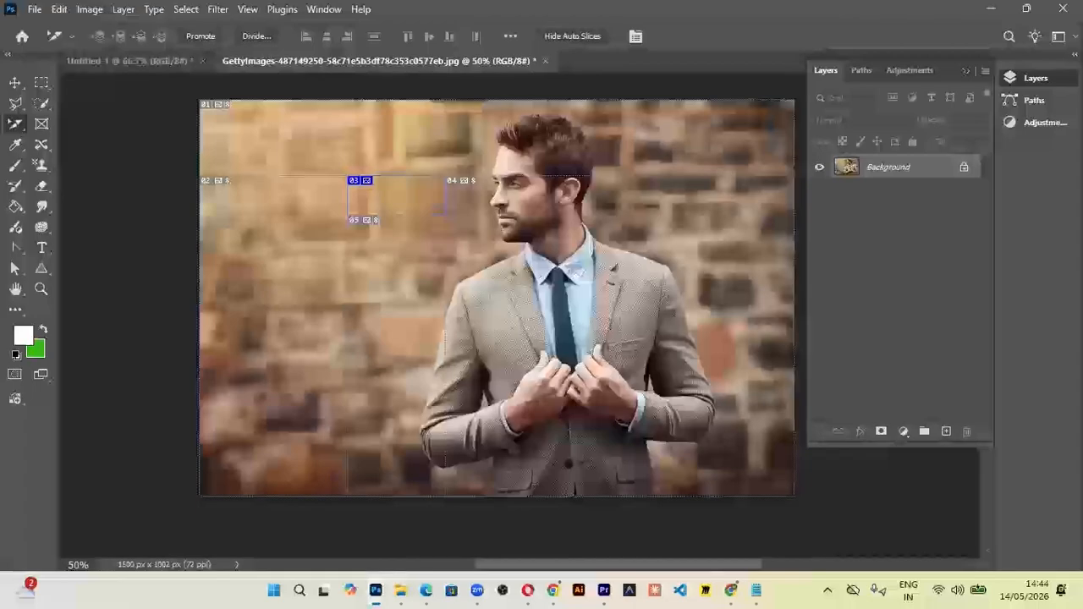
- Open the exported HTML file from the html folder inside the Desktop's slices folder in Google Chrome
{"action": "key", "text": "super+d"}
{"action": "double_click", "coordinate": [389, 506]}
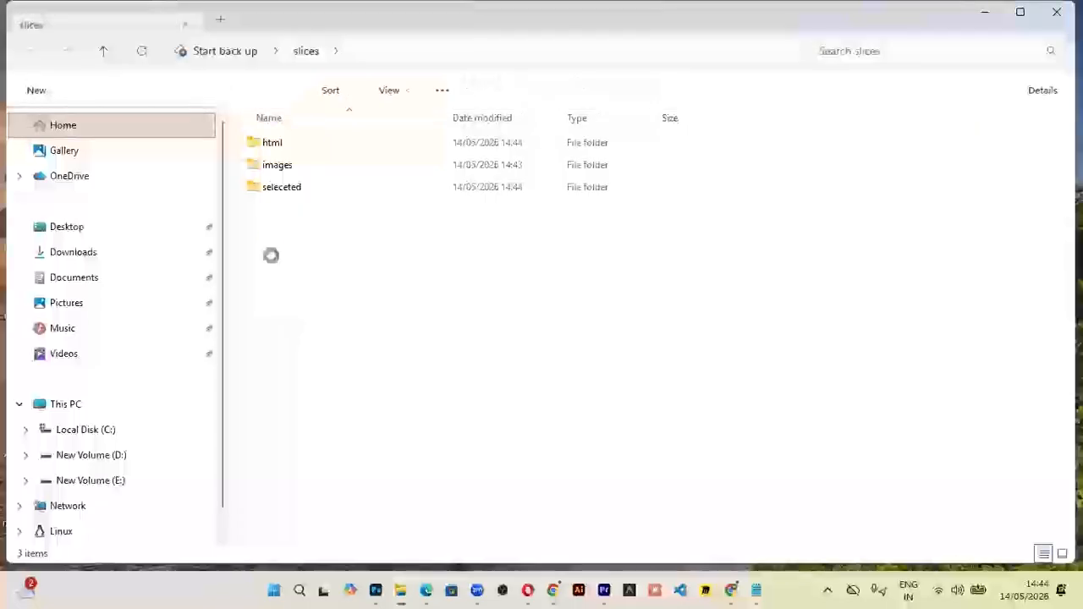
{"action": "double_click", "coordinate": [278, 144]}
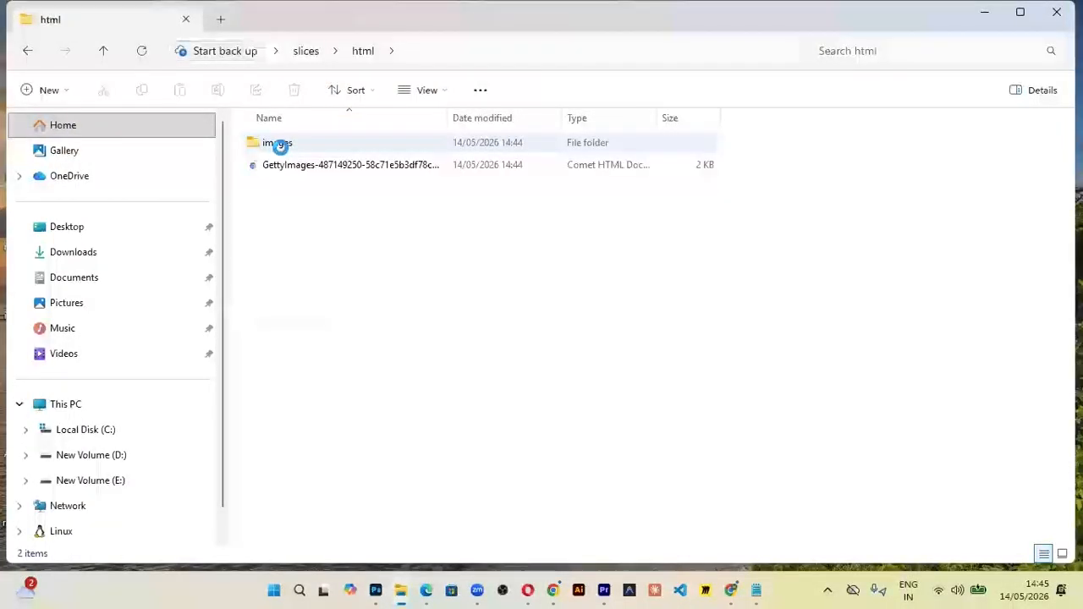
{"action": "left_click", "coordinate": [319, 165]}
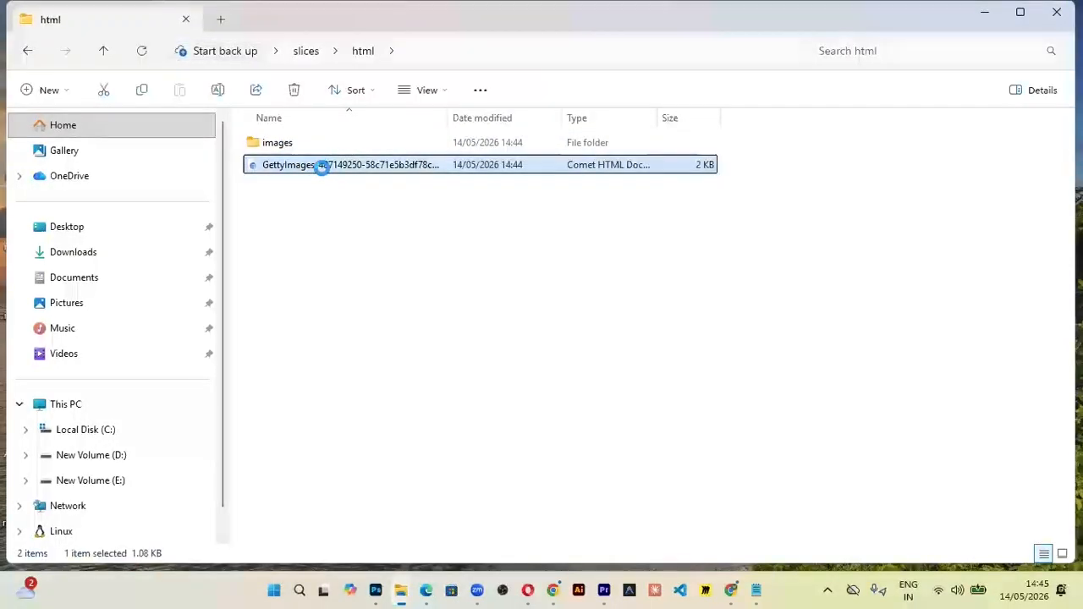
{"action": "right_click", "coordinate": [322, 166]}
{"action": "mouse_move", "coordinate": [546, 162]}
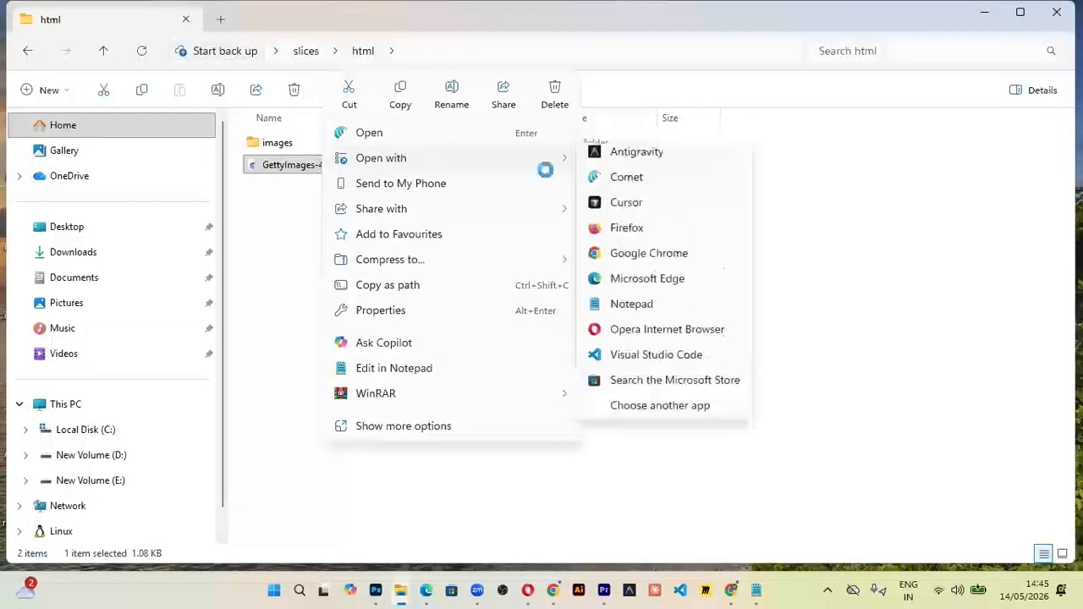
{"action": "left_click", "coordinate": [611, 262]}
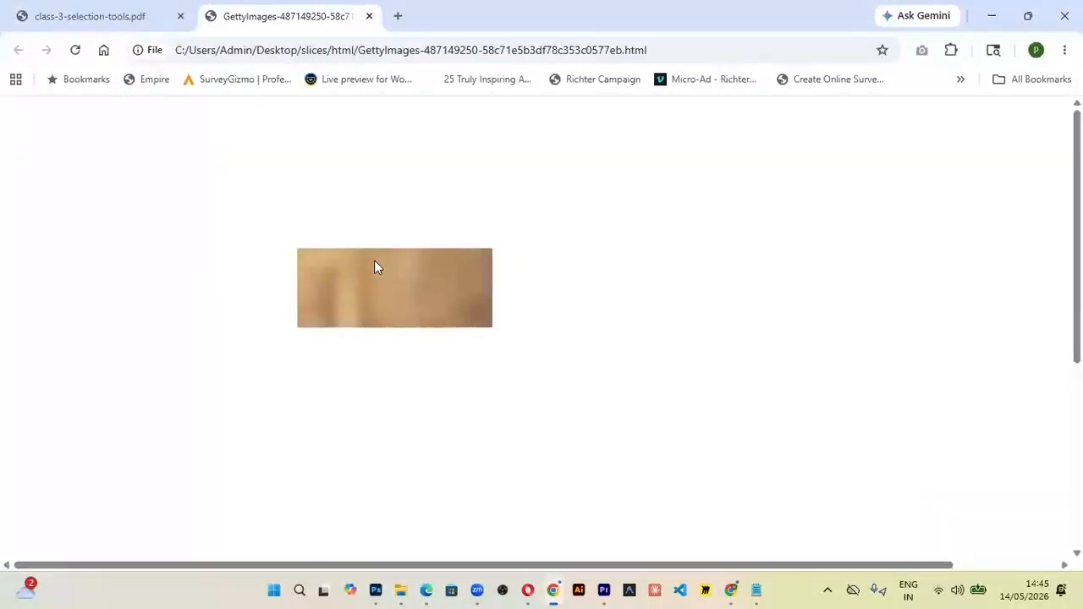
- Switch back to Photoshop and start a Save for Web export as HTML and Images covering All Slices
{"action": "left_click", "coordinate": [376, 590]}
{"action": "left_click", "coordinate": [35, 9]}
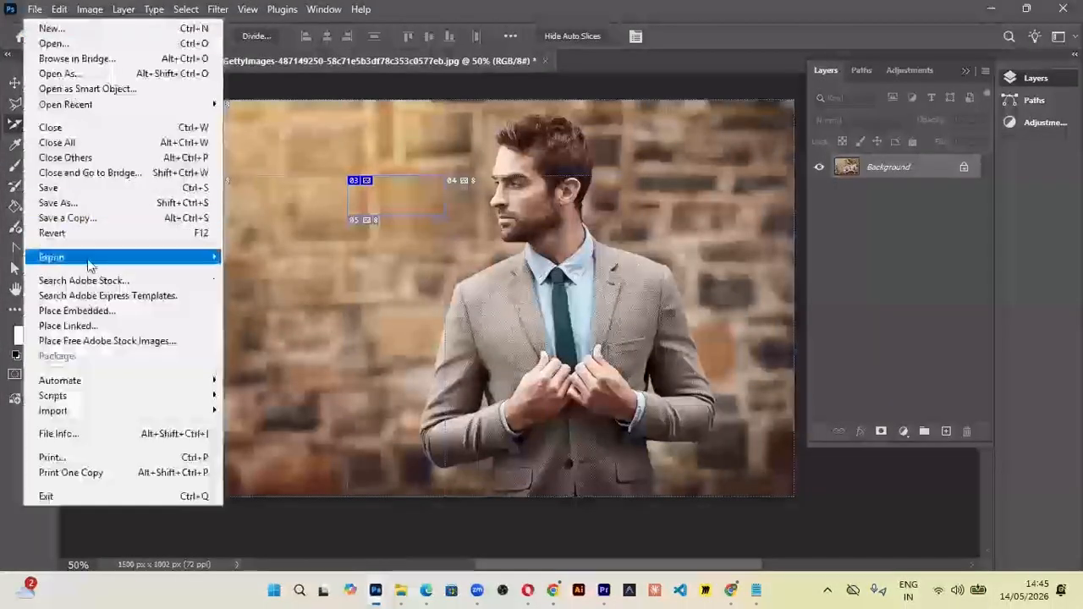
{"action": "mouse_move", "coordinate": [101, 257]}
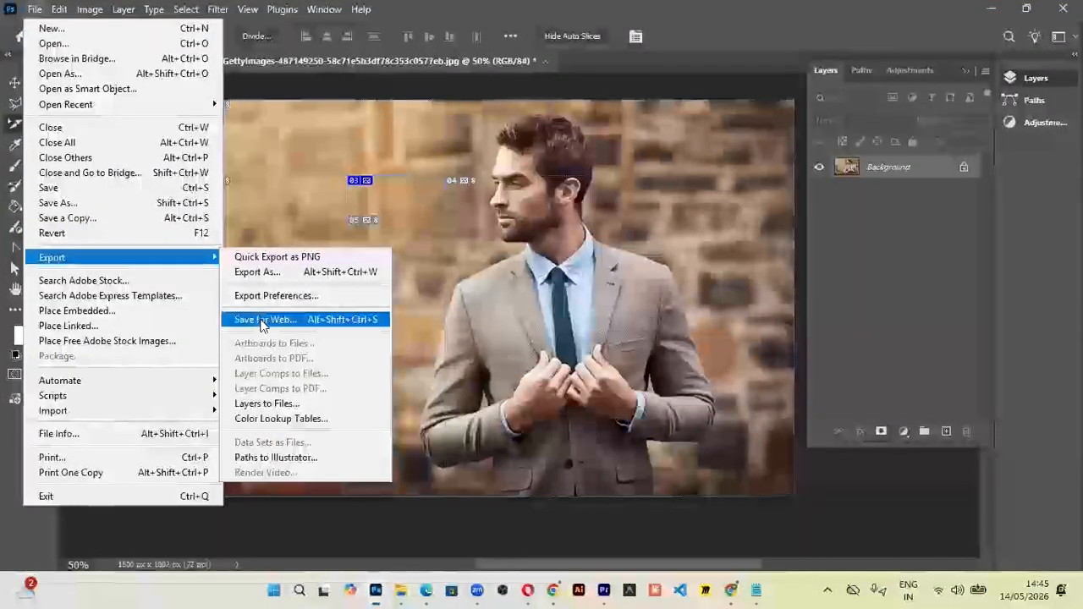
{"action": "left_click", "coordinate": [272, 319]}
{"action": "left_click", "coordinate": [556, 561]}
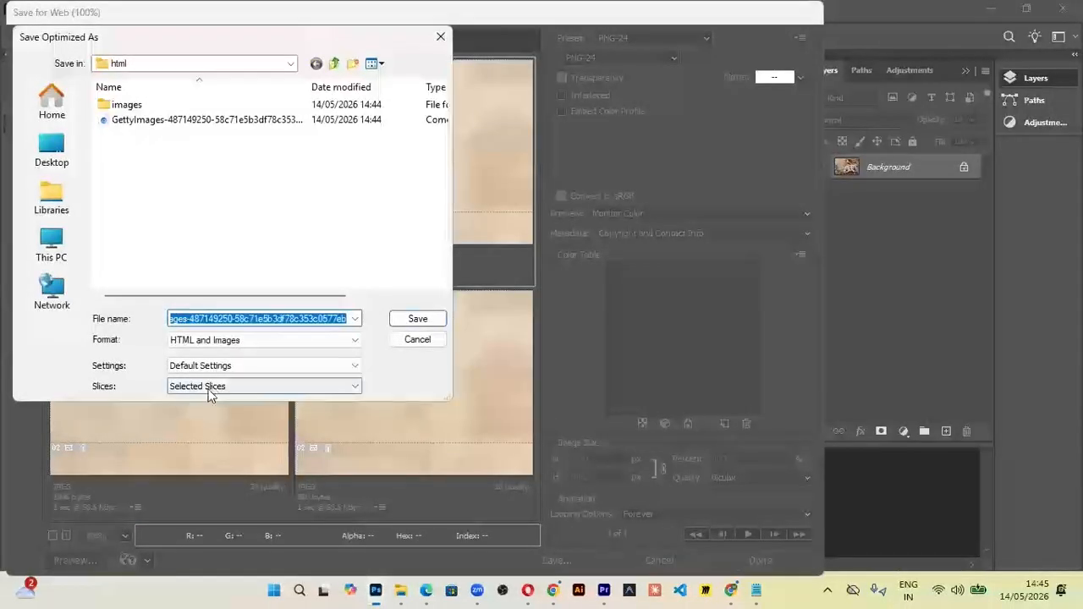
{"action": "left_click", "coordinate": [211, 388]}
{"action": "left_click", "coordinate": [212, 399]}
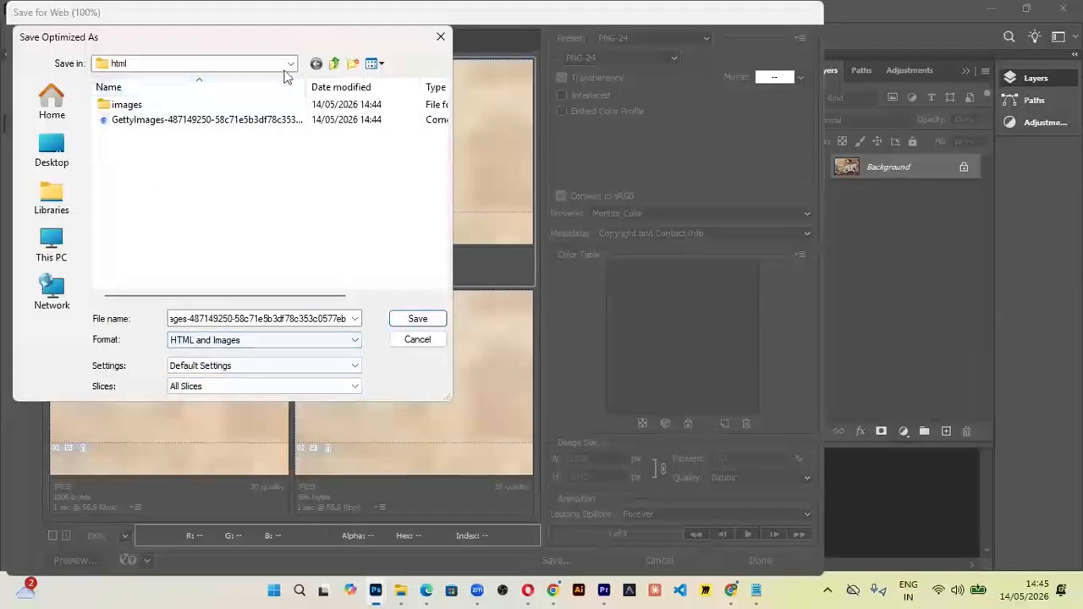
- Create a folder named html1 inside the slices folder and save all slices there as HTML and images
{"action": "left_click", "coordinate": [336, 62]}
{"action": "right_click", "coordinate": [176, 183]}
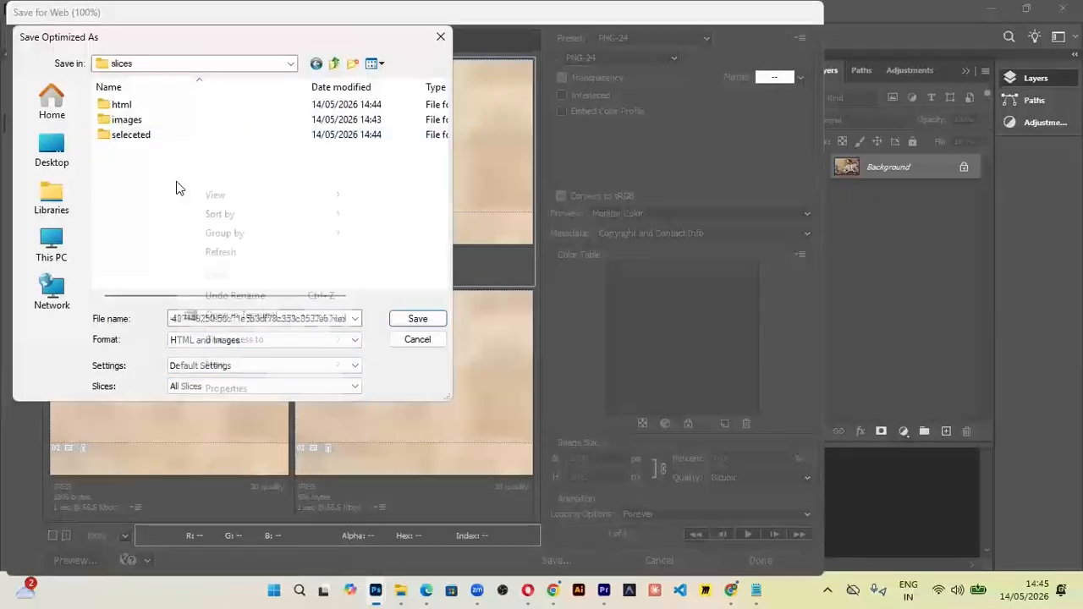
{"action": "mouse_move", "coordinate": [236, 369]}
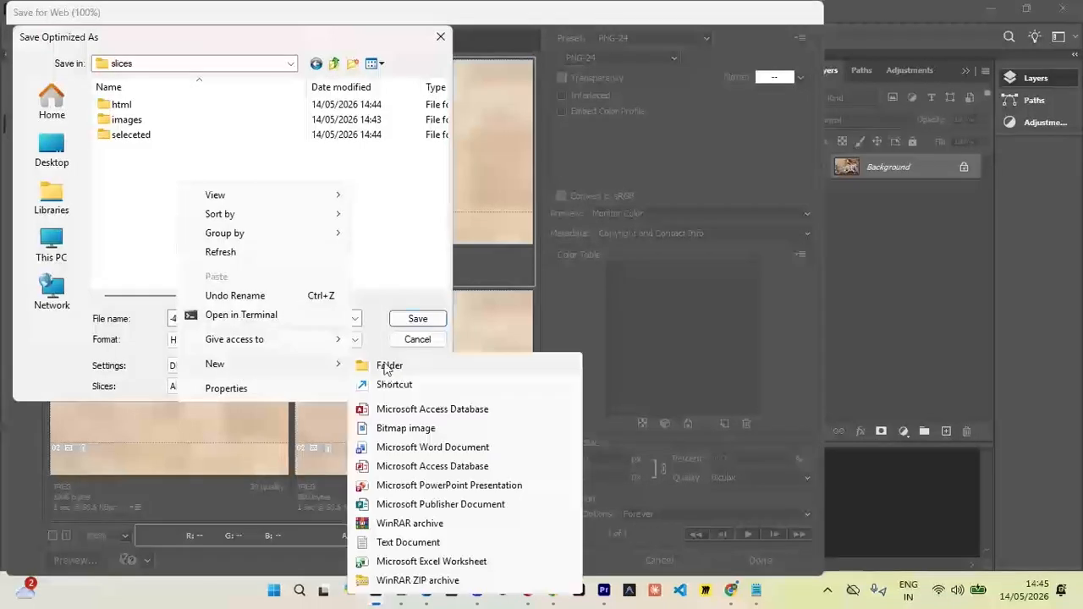
{"action": "left_click", "coordinate": [387, 364]}
{"action": "type", "text": "html"}
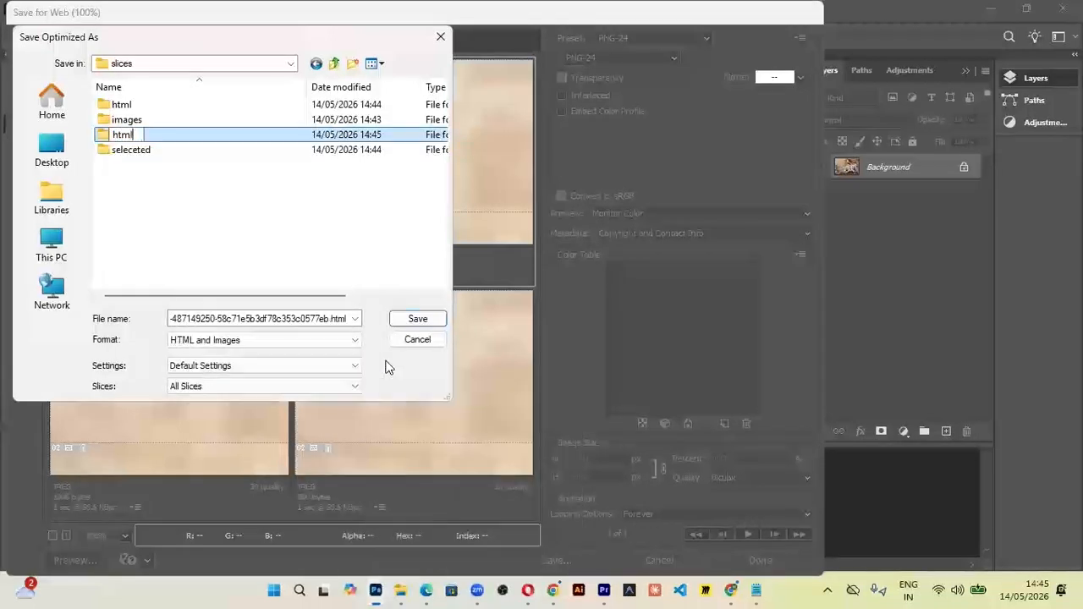
{"action": "key", "text": "Return"}
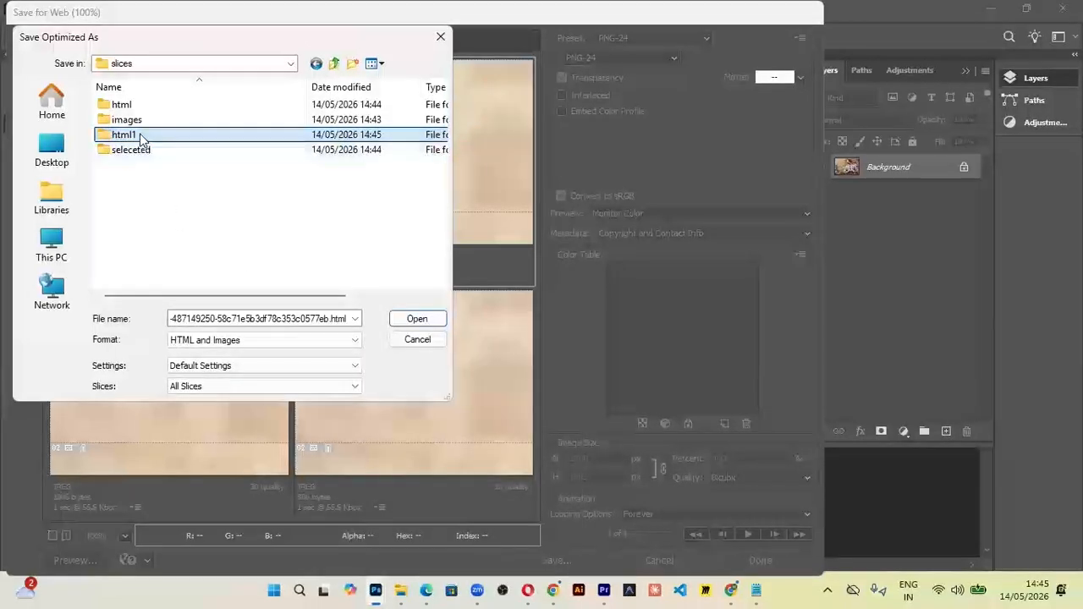
{"action": "double_click", "coordinate": [136, 136]}
{"action": "left_click", "coordinate": [407, 322]}
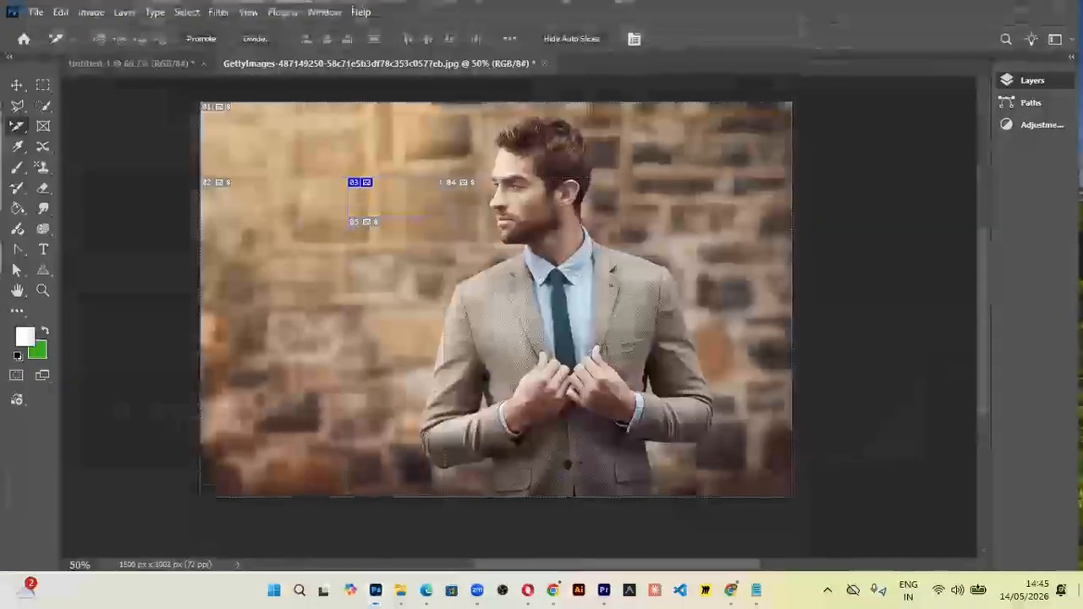
- Open the exported HTML file from the html1 folder inside the Desktop's slices folder in Google Chrome
{"action": "key", "text": "super+d"}
{"action": "double_click", "coordinate": [392, 506]}
{"action": "left_click", "coordinate": [276, 166]}
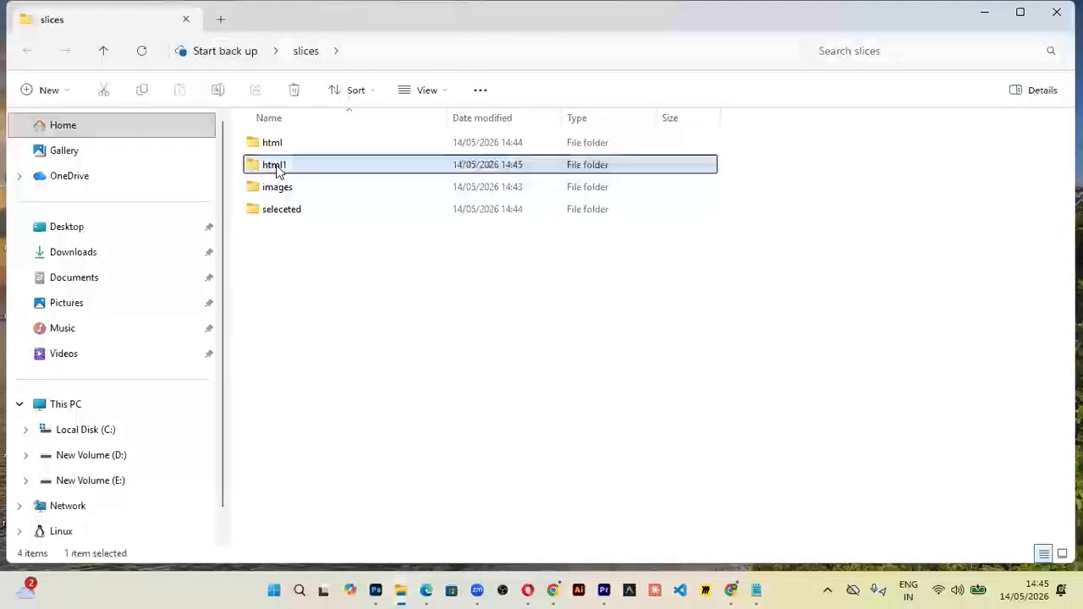
{"action": "double_click", "coordinate": [276, 167]}
{"action": "left_click", "coordinate": [278, 164]}
{"action": "right_click", "coordinate": [277, 165]}
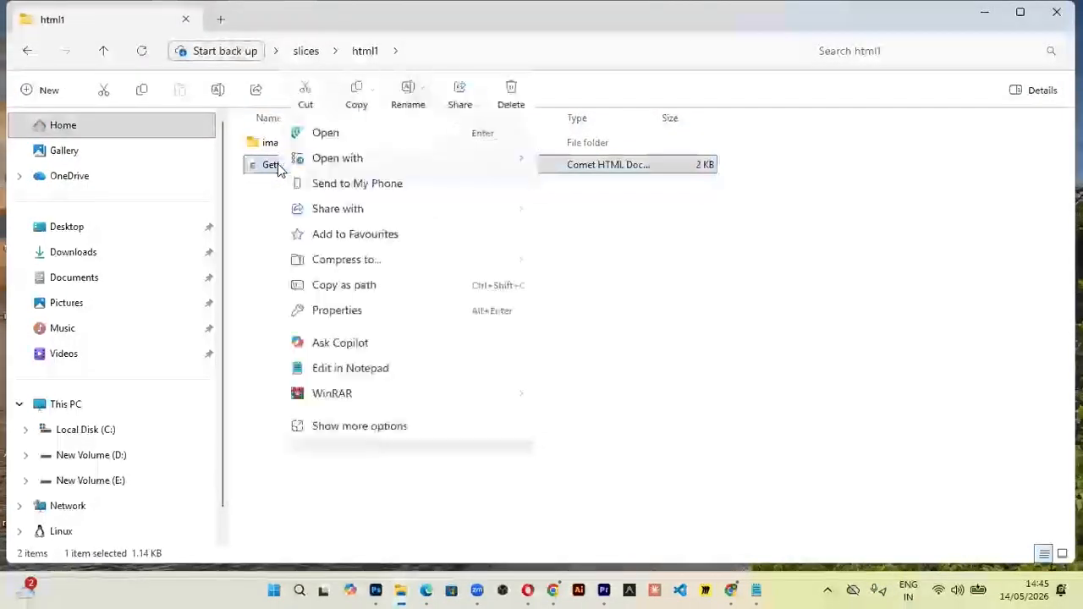
{"action": "mouse_move", "coordinate": [330, 161]}
{"action": "left_click", "coordinate": [595, 266]}
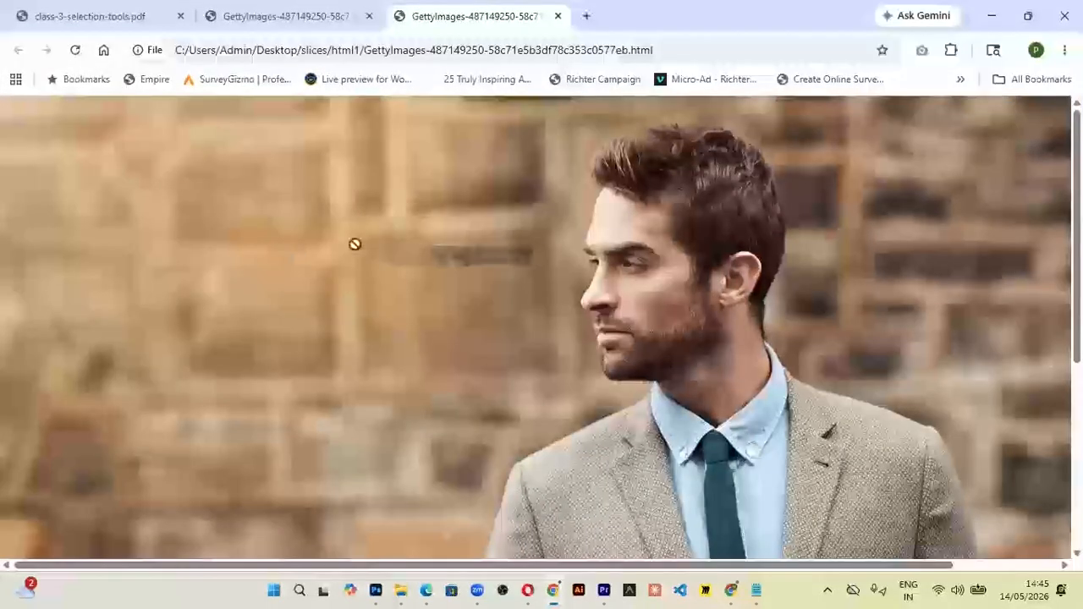
- Inspect a slice image of the exported page and its styles in the developer tools, then close them
{"action": "scroll", "coordinate": [368, 212], "scroll_direction": "down", "scroll_amount": 1}
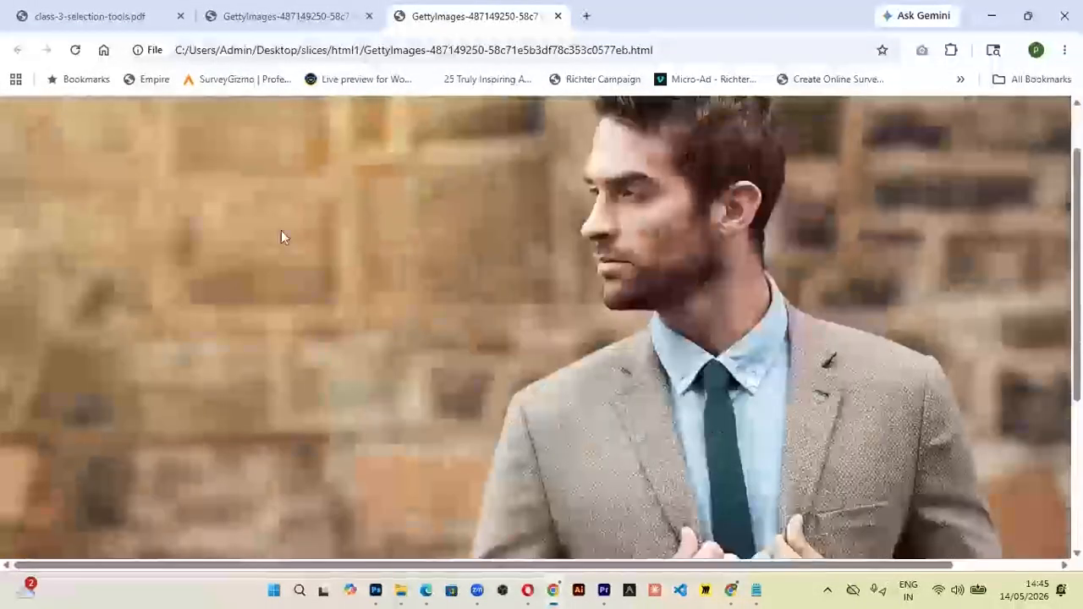
{"action": "right_click", "coordinate": [454, 226]}
{"action": "left_click", "coordinate": [510, 411]}
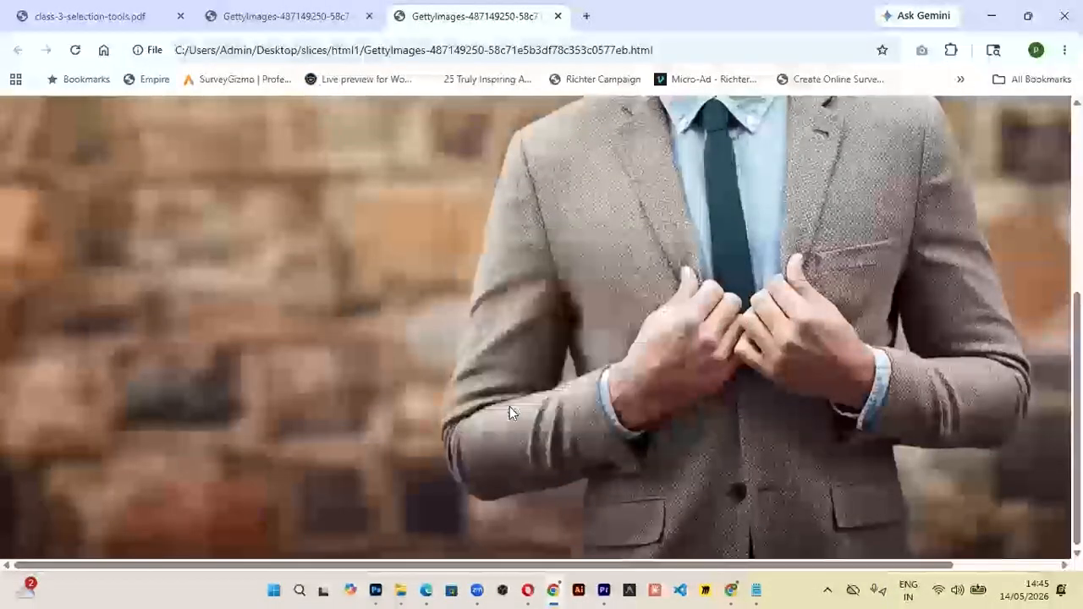
{"action": "scroll", "coordinate": [750, 280], "scroll_direction": "down", "scroll_amount": 5}
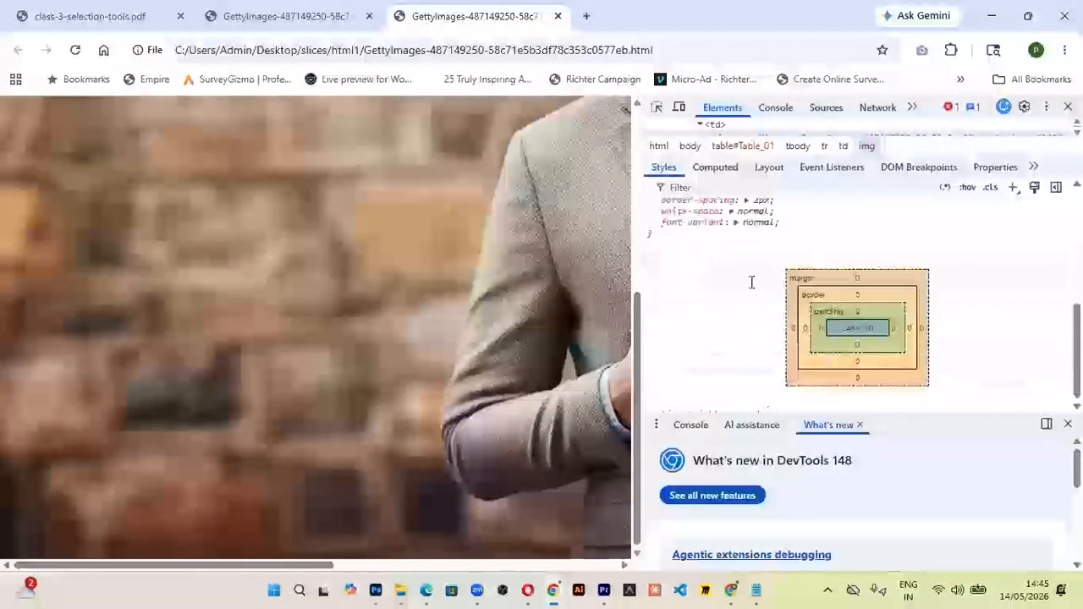
{"action": "scroll", "coordinate": [770, 283], "scroll_direction": "up", "scroll_amount": 5}
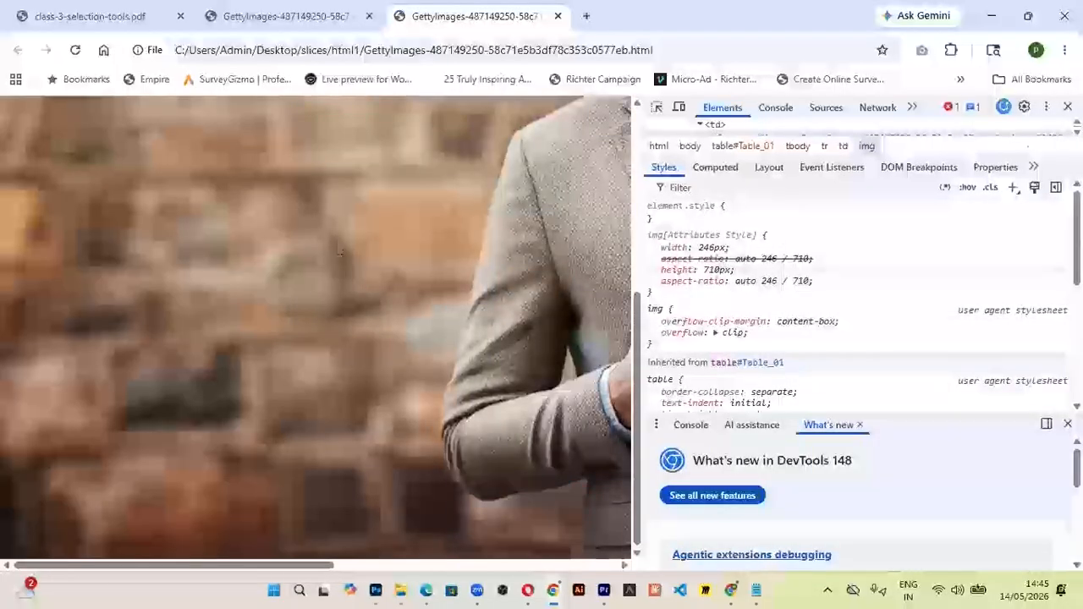
{"action": "key", "text": "F12"}
- Check the exported slice images in the html1 folder's images subfolder, then close that folder window
{"action": "left_click", "coordinate": [401, 590]}
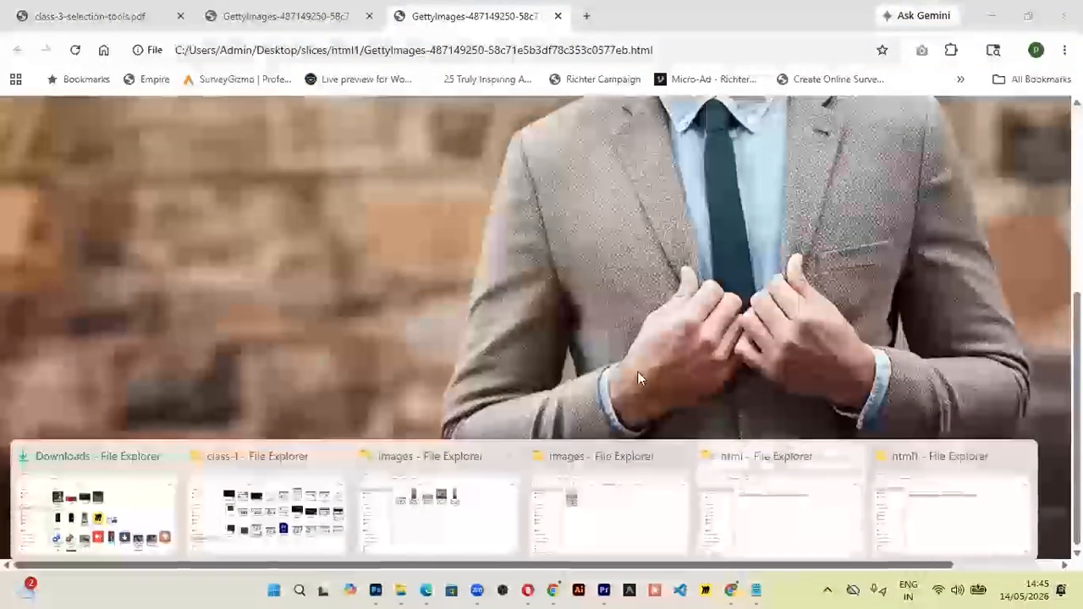
{"action": "double_click", "coordinate": [259, 146]}
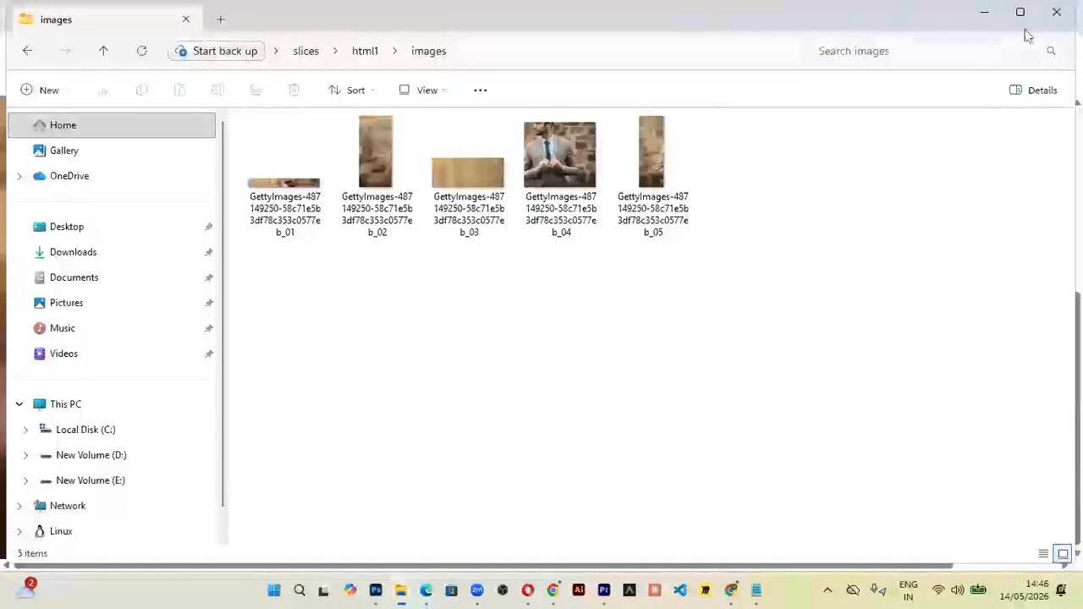
{"action": "left_click", "coordinate": [1057, 12]}
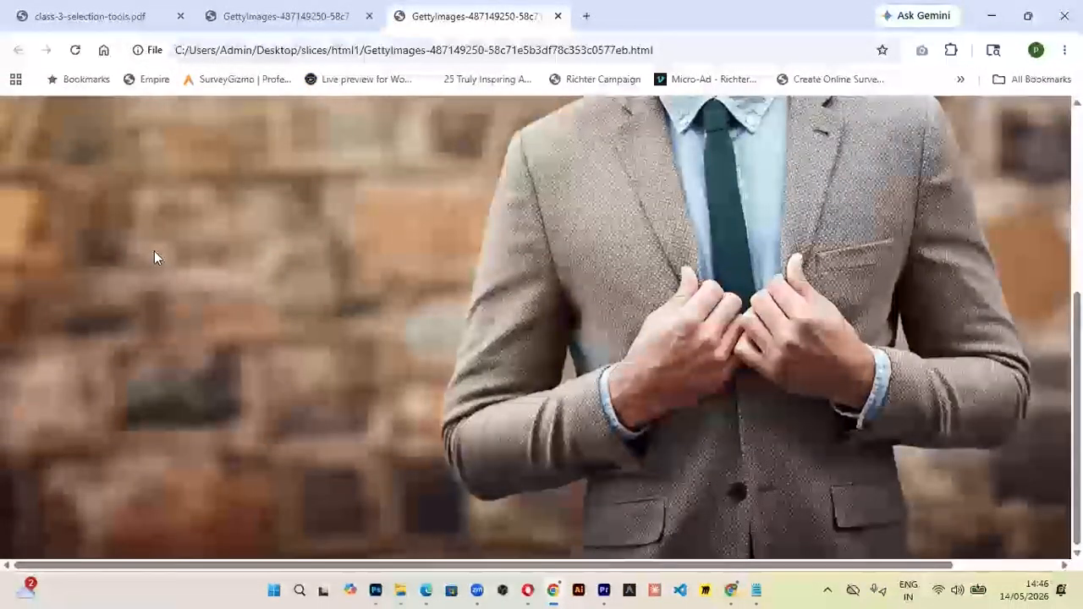
- Close both exported HTML pages in the browser and switch back to Photoshop
{"action": "left_click", "coordinate": [557, 16]}
{"action": "left_click", "coordinate": [369, 16]}
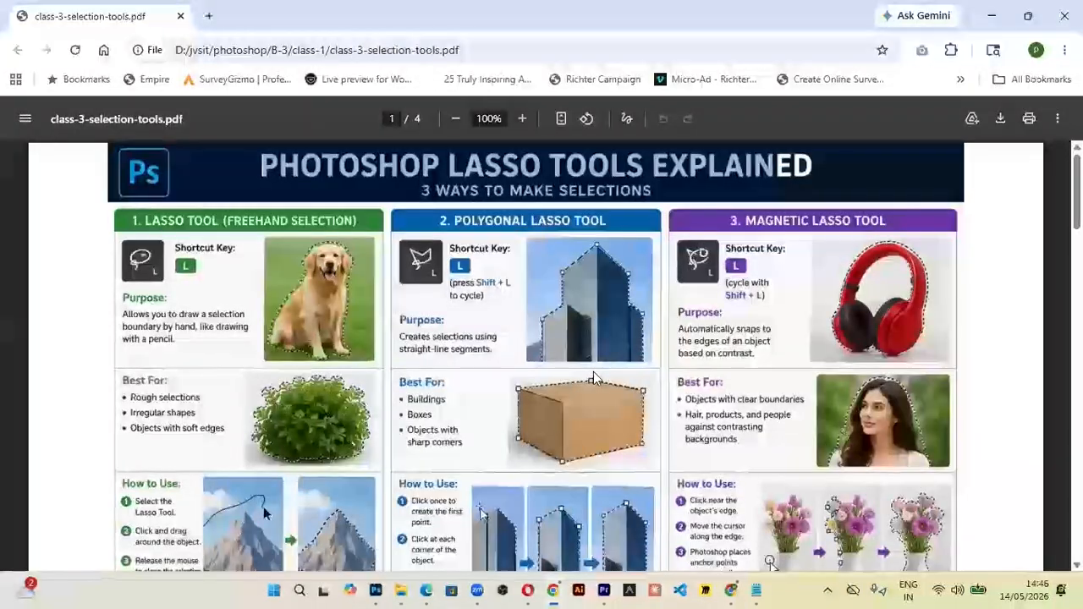
{"action": "left_click", "coordinate": [375, 588]}
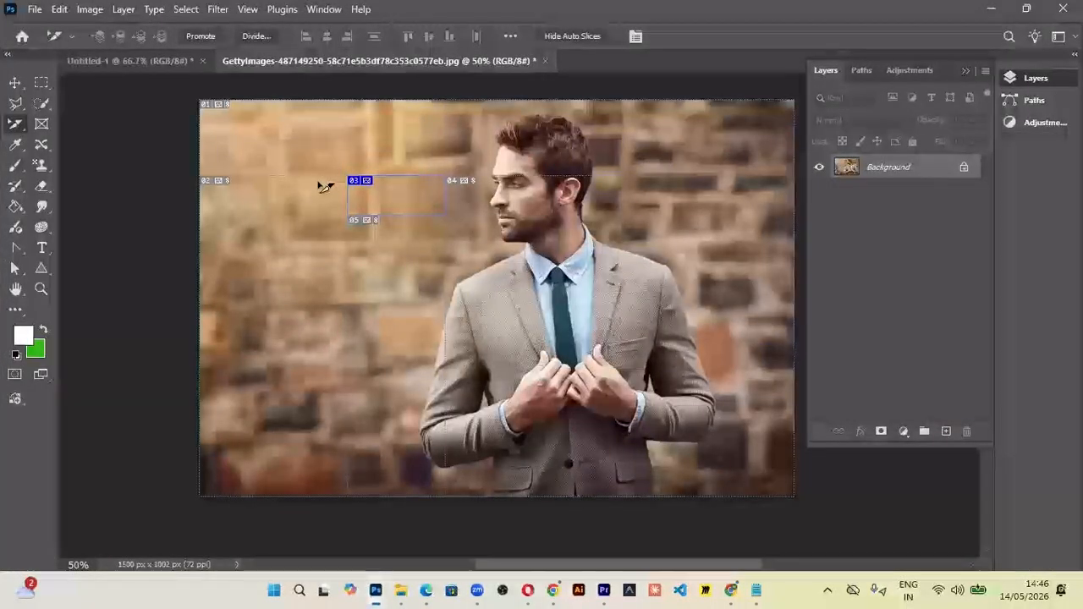
- Move slice 03 slightly down and to the right on the photo with the Slice Select tool
{"action": "right_click", "coordinate": [17, 127]}
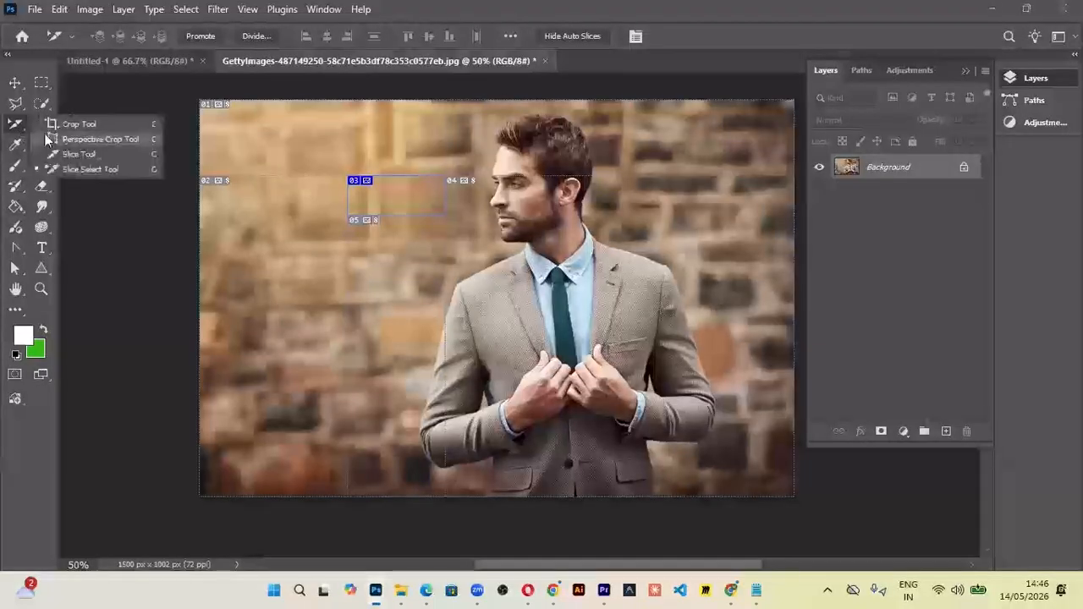
{"action": "left_click", "coordinate": [111, 171]}
{"action": "left_click_drag", "start_coordinate": [384, 176], "coordinate": [380, 234]}
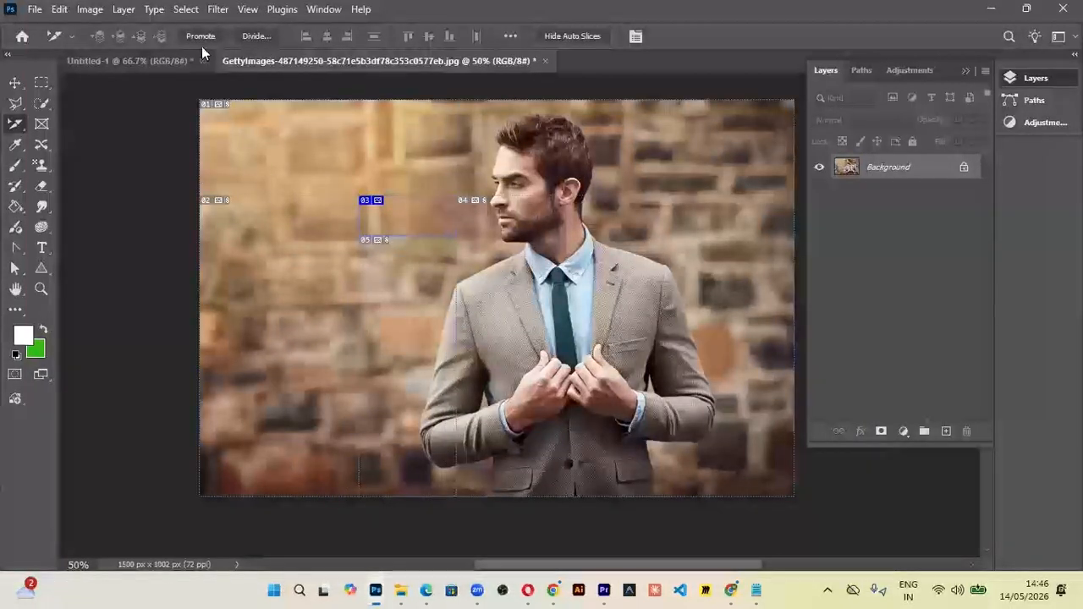
- Activate the Slice tool and set its style to Fixed Aspect Ratio
{"action": "right_click", "coordinate": [21, 123]}
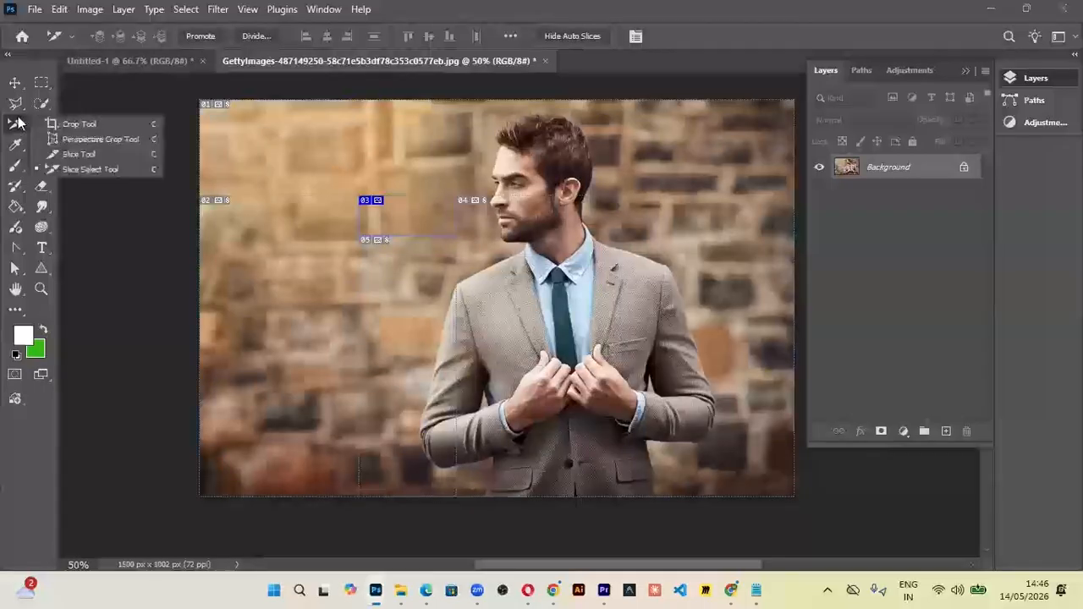
{"action": "left_click", "coordinate": [77, 152]}
{"action": "left_click", "coordinate": [151, 38]}
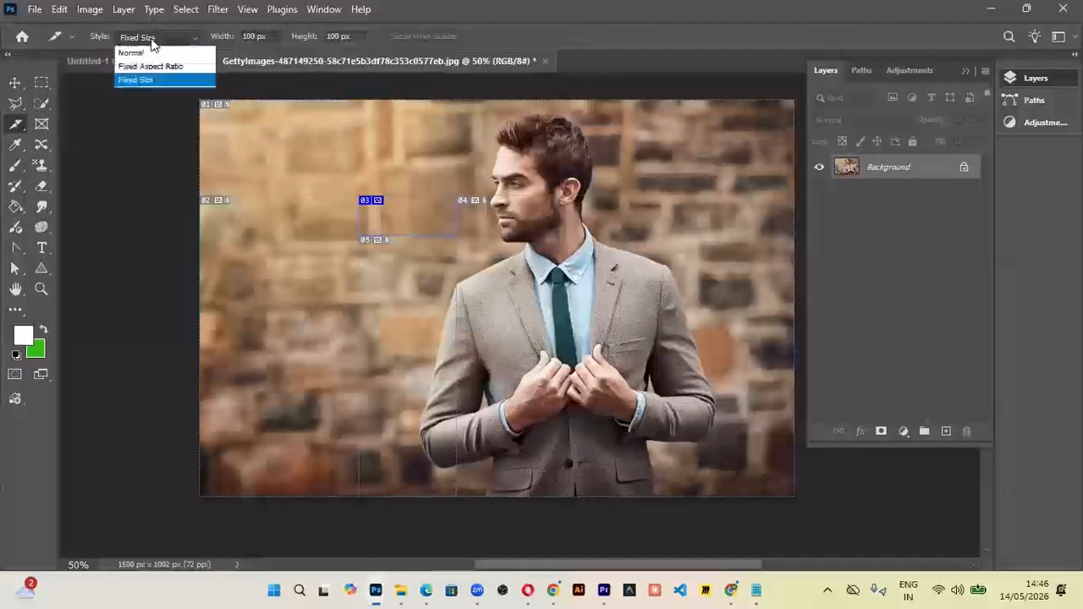
{"action": "left_click", "coordinate": [149, 68]}
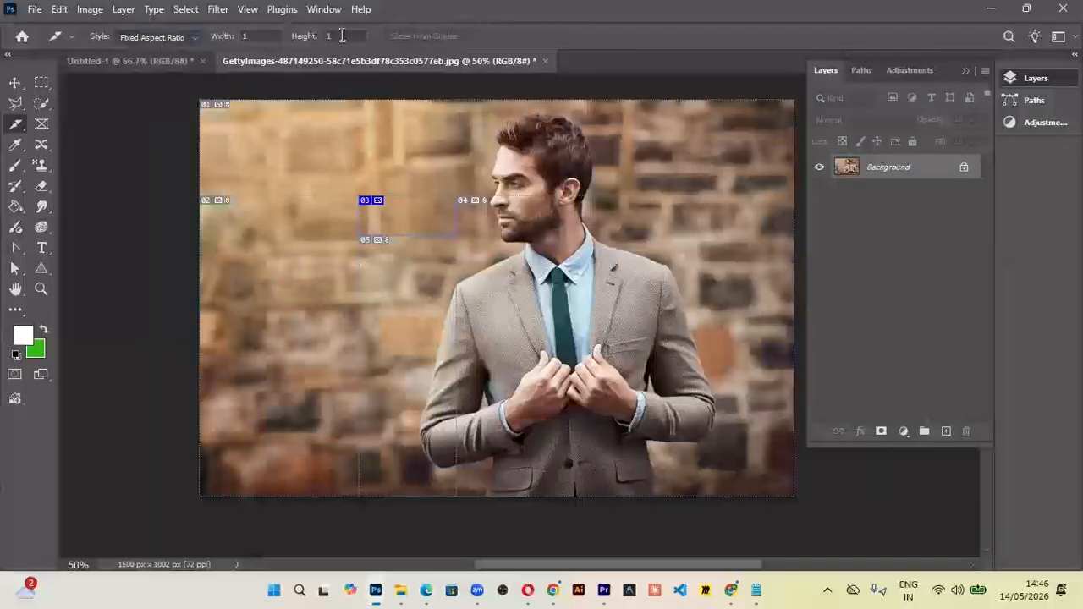
{"action": "left_click", "coordinate": [158, 38]}
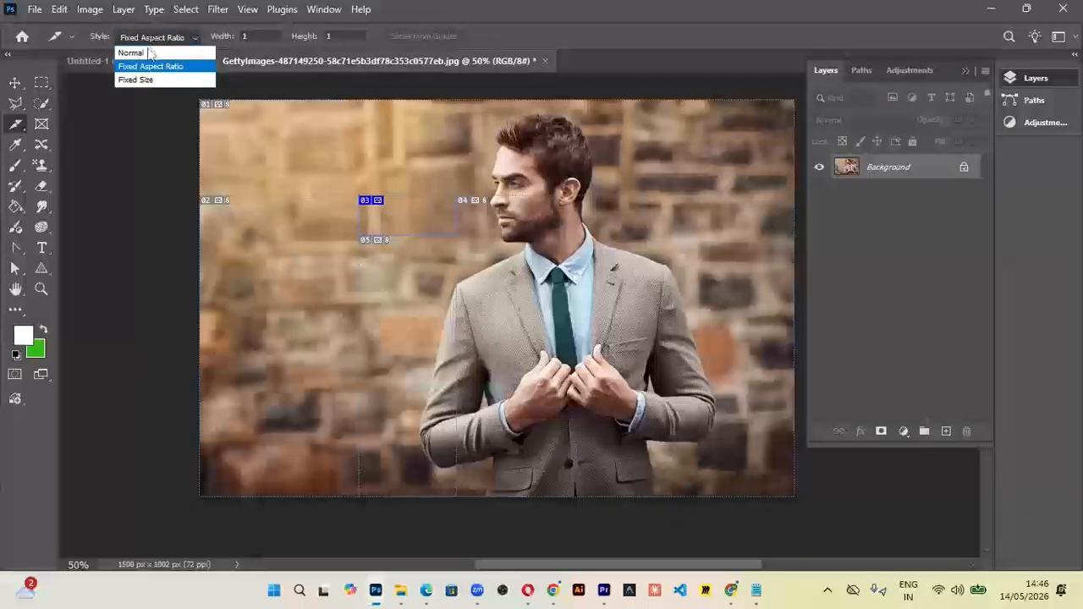
{"action": "left_click", "coordinate": [269, 36]}
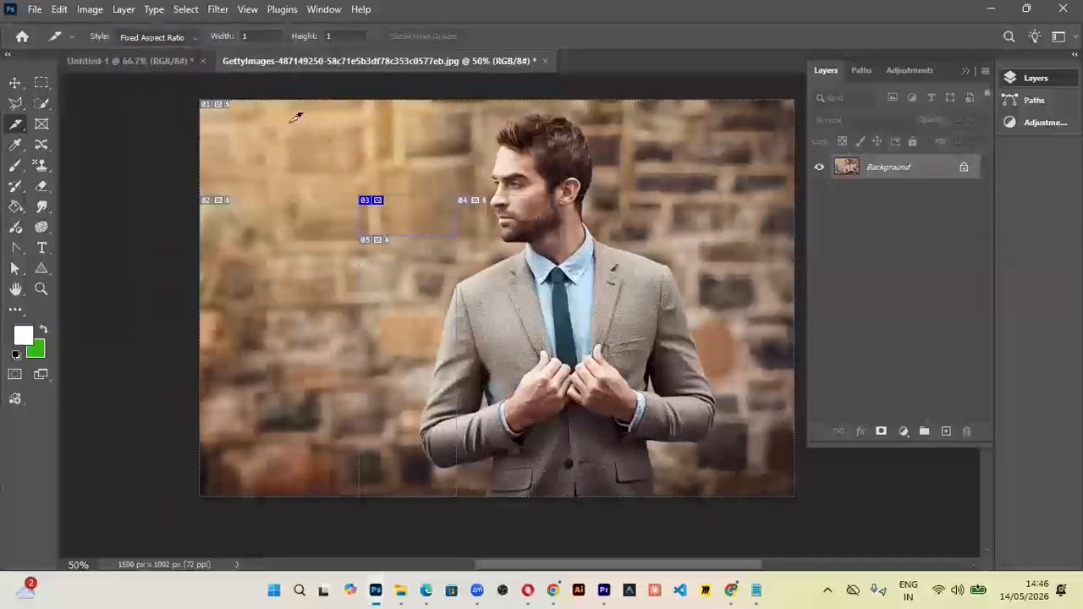
- Draw seven overlapping square slices across the portrait photo at the fixed 1:1 aspect ratio
{"action": "left_click_drag", "start_coordinate": [289, 124], "coordinate": [465, 213]}
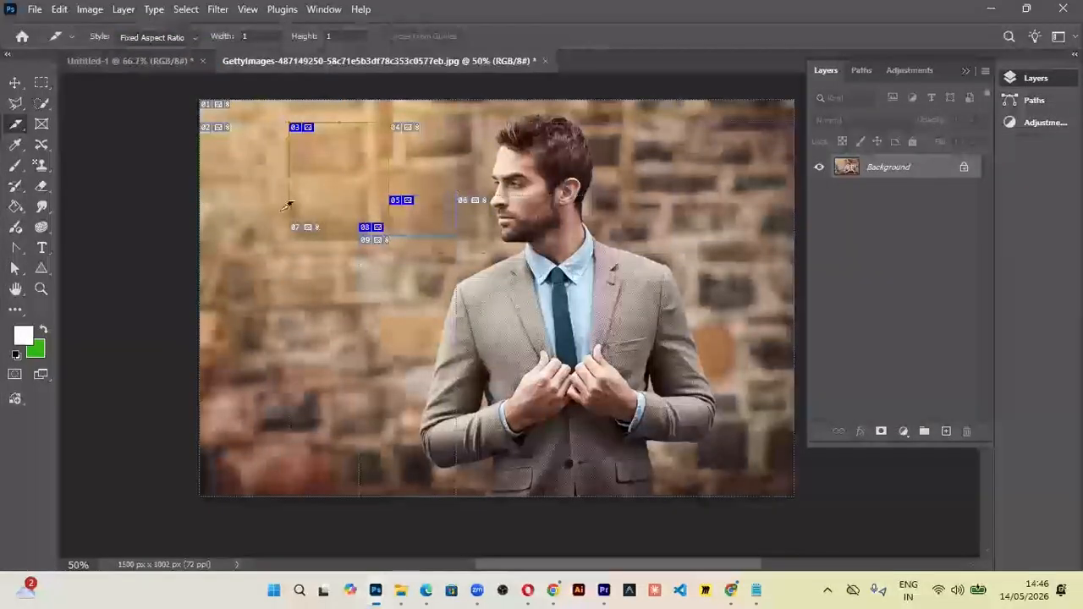
{"action": "left_click_drag", "start_coordinate": [280, 211], "coordinate": [662, 378]}
{"action": "left_click_drag", "start_coordinate": [683, 164], "coordinate": [804, 305]}
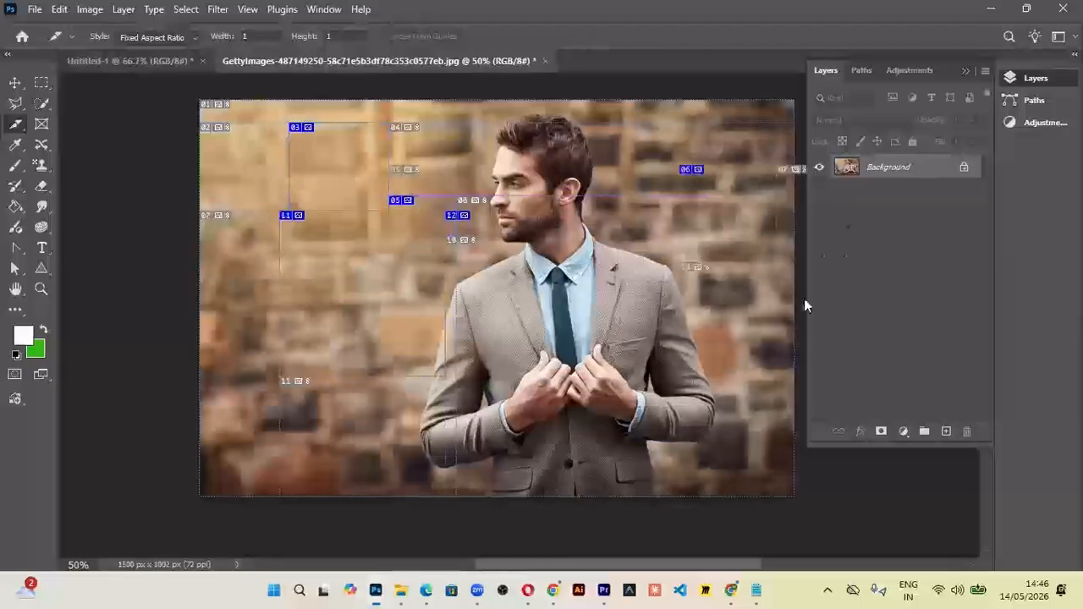
{"action": "left_click_drag", "start_coordinate": [613, 243], "coordinate": [798, 358]}
{"action": "left_click_drag", "start_coordinate": [200, 299], "coordinate": [315, 407]}
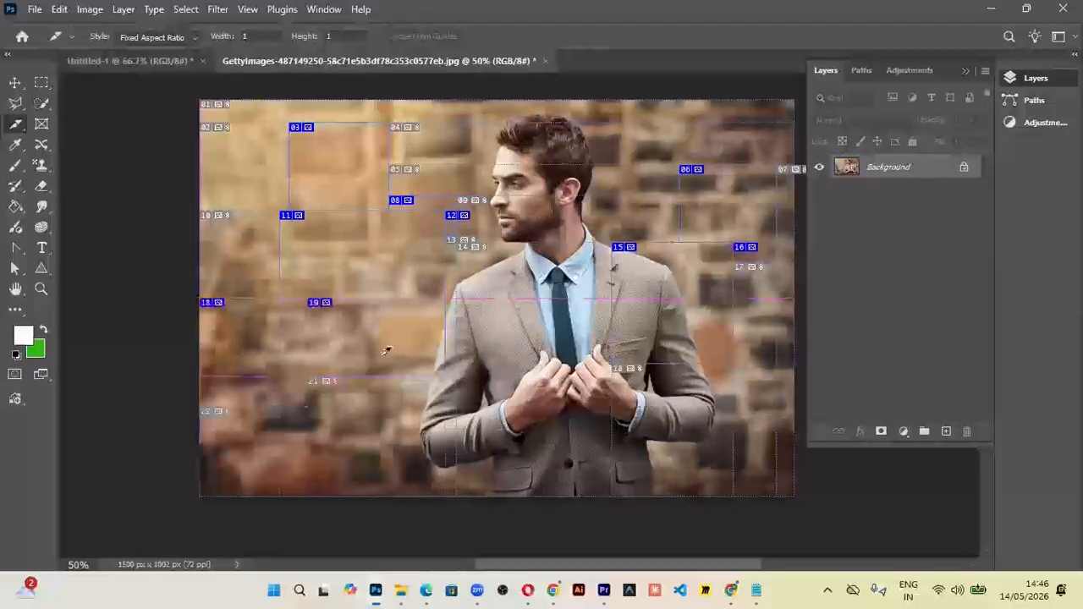
{"action": "left_click_drag", "start_coordinate": [331, 263], "coordinate": [401, 335]}
{"action": "left_click_drag", "start_coordinate": [336, 173], "coordinate": [491, 338]}
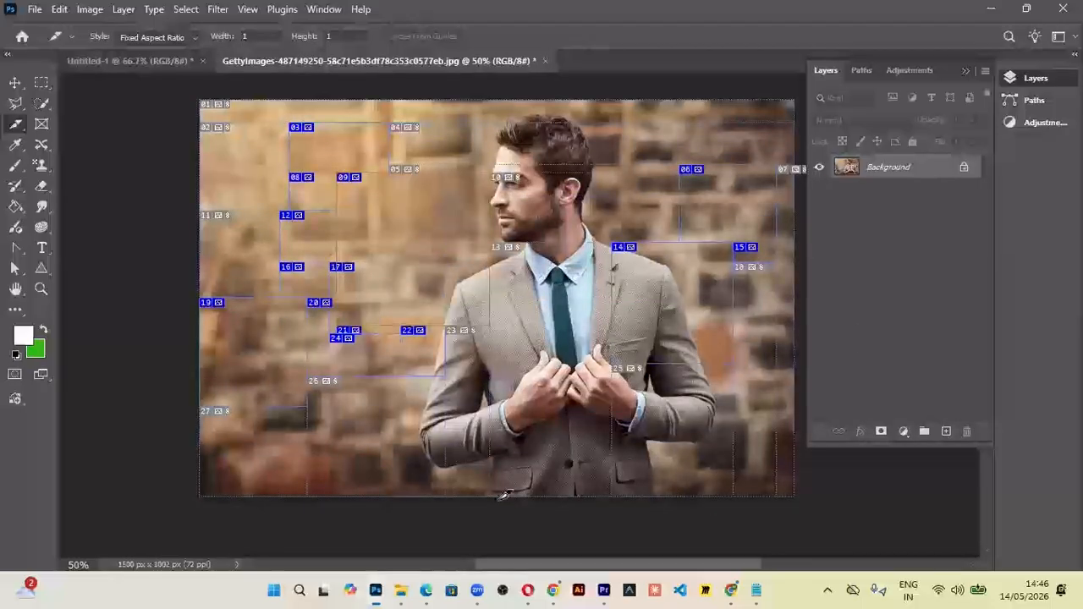
- Undo all slice drawing and moves, as well as the earlier elliptical selection on the man's face
{"action": "key", "text": "ctrl+z"}
{"action": "key", "text": "ctrl+z"}
{"action": "key", "text": "ctrl+z"}
{"action": "key", "text": "ctrl+z"}
{"action": "key", "text": "ctrl+z"}
{"action": "key", "text": "ctrl+z"}
{"action": "key", "text": "ctrl+z"}
{"action": "key", "text": "ctrl+z"}
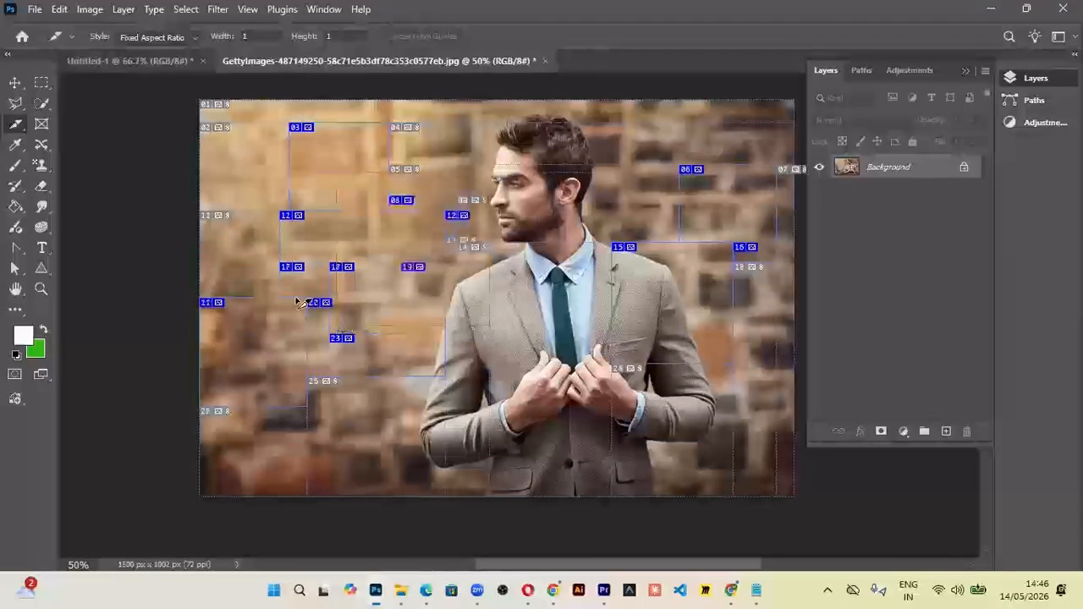
{"action": "key", "text": "ctrl+z"}
{"action": "key", "text": "ctrl+z"}
{"action": "key", "text": "ctrl+z"}
{"action": "key", "text": "ctrl+z"}
{"action": "key", "text": "ctrl+z"}
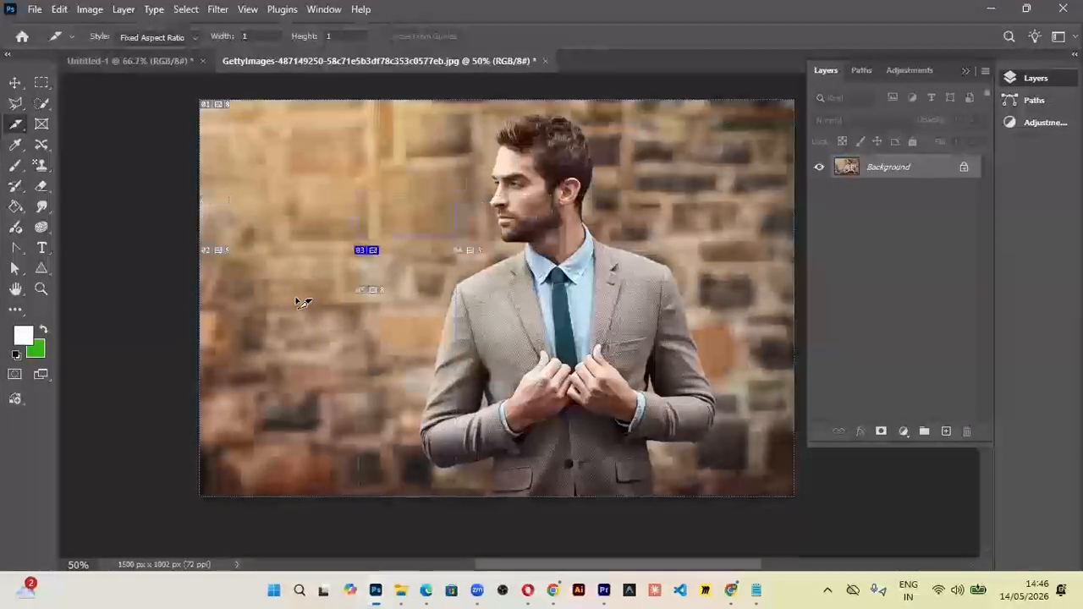
{"action": "key", "text": "ctrl+z"}
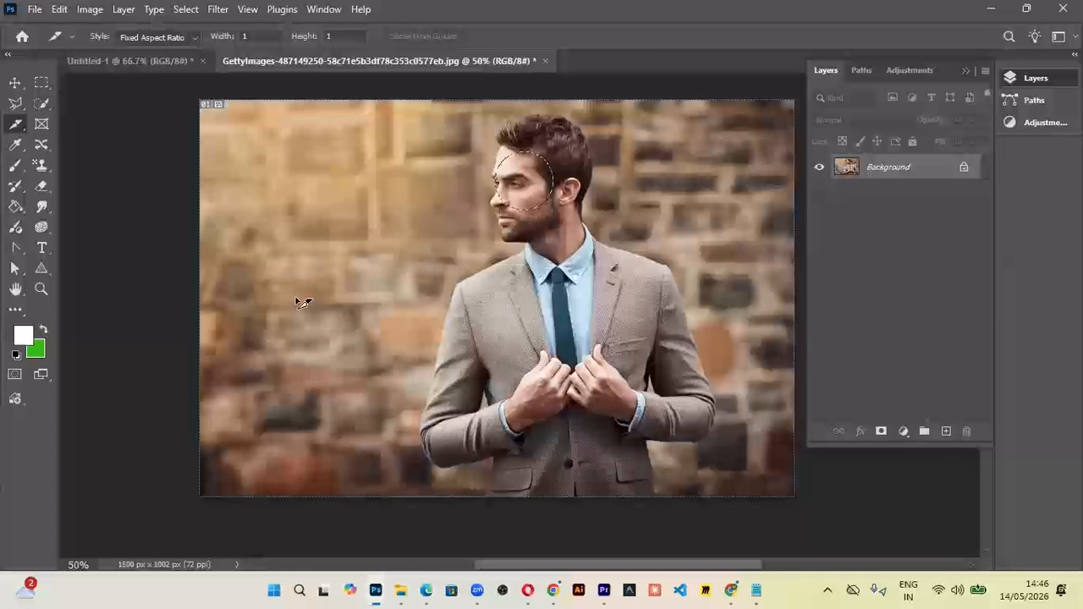
{"action": "key", "text": "ctrl+z"}
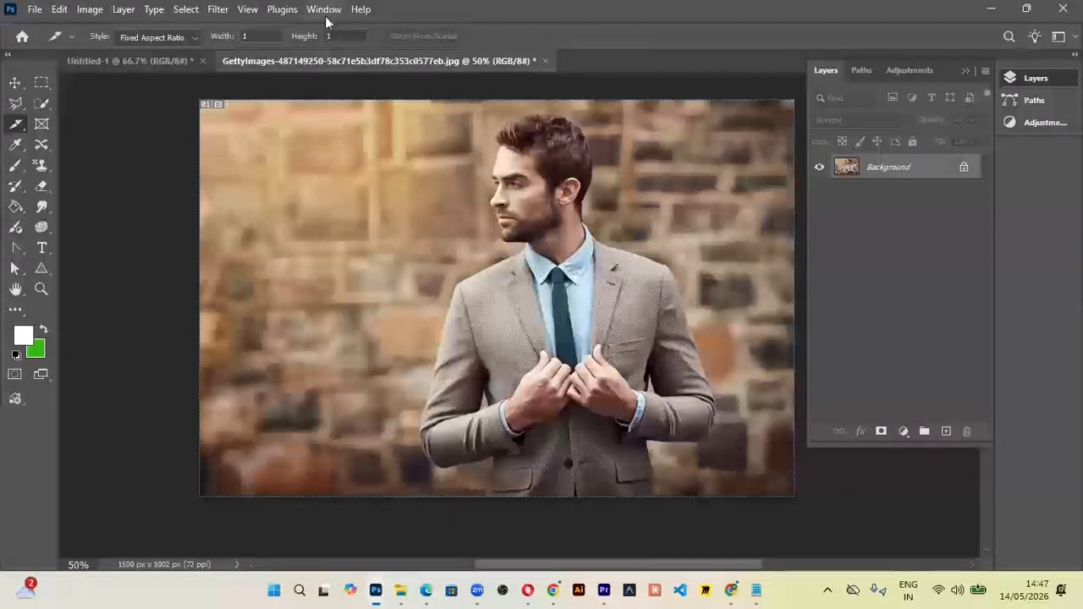
- Activate the Frame tool and close the portrait photo document without saving its changes
{"action": "left_click", "coordinate": [41, 124]}
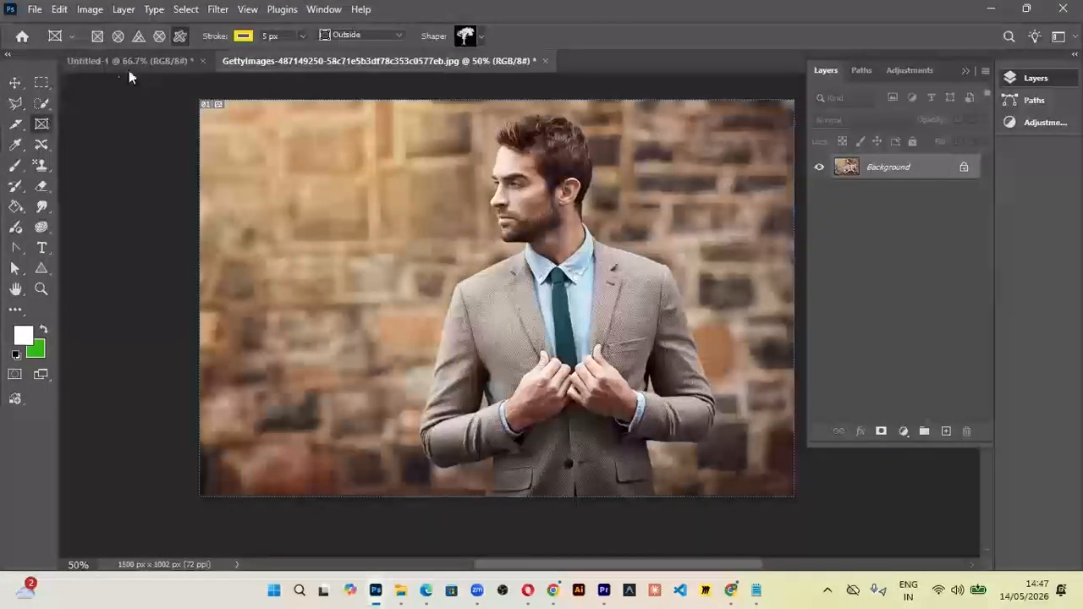
{"action": "left_click", "coordinate": [544, 60]}
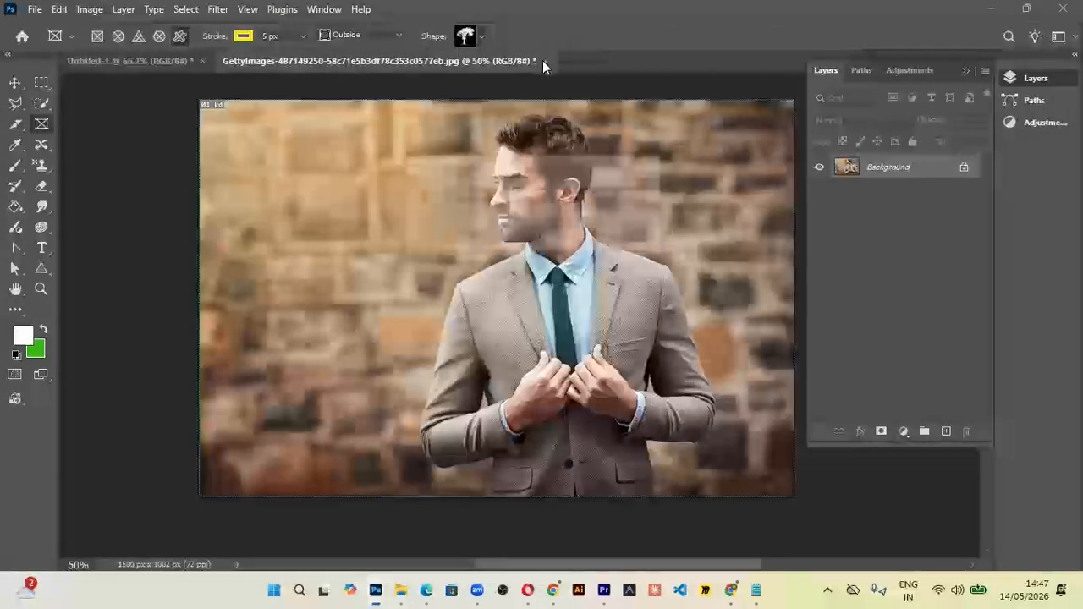
{"action": "left_click", "coordinate": [535, 238]}
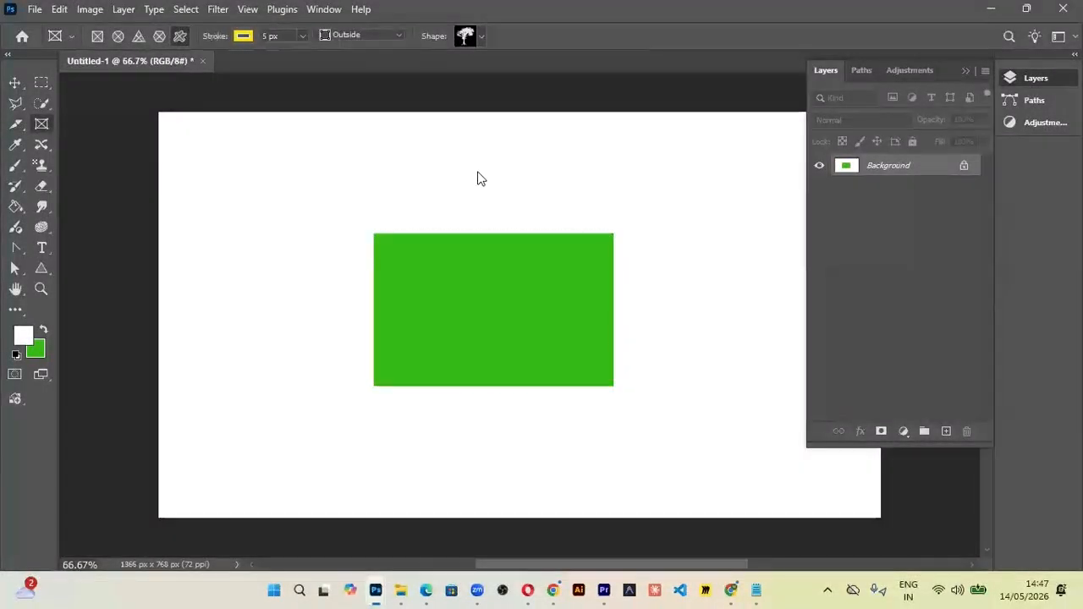
- Fill the background with the white foreground color and draw a large elliptical frame near the middle of the canvas
{"action": "key", "text": "alt+BackSpace"}
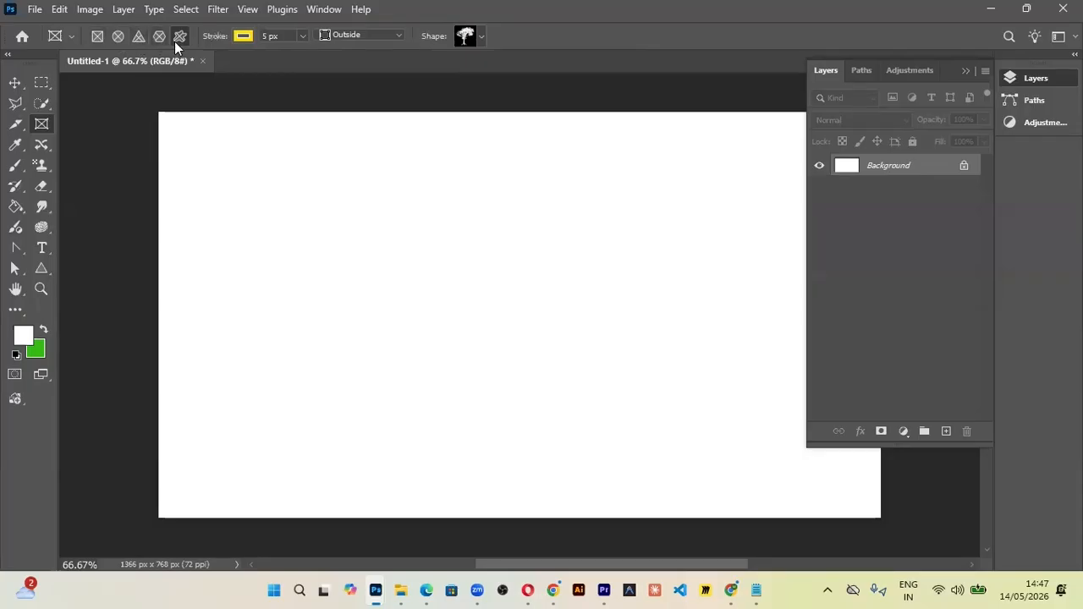
{"action": "left_click", "coordinate": [118, 36]}
{"action": "left_click_drag", "start_coordinate": [358, 188], "coordinate": [650, 421]}
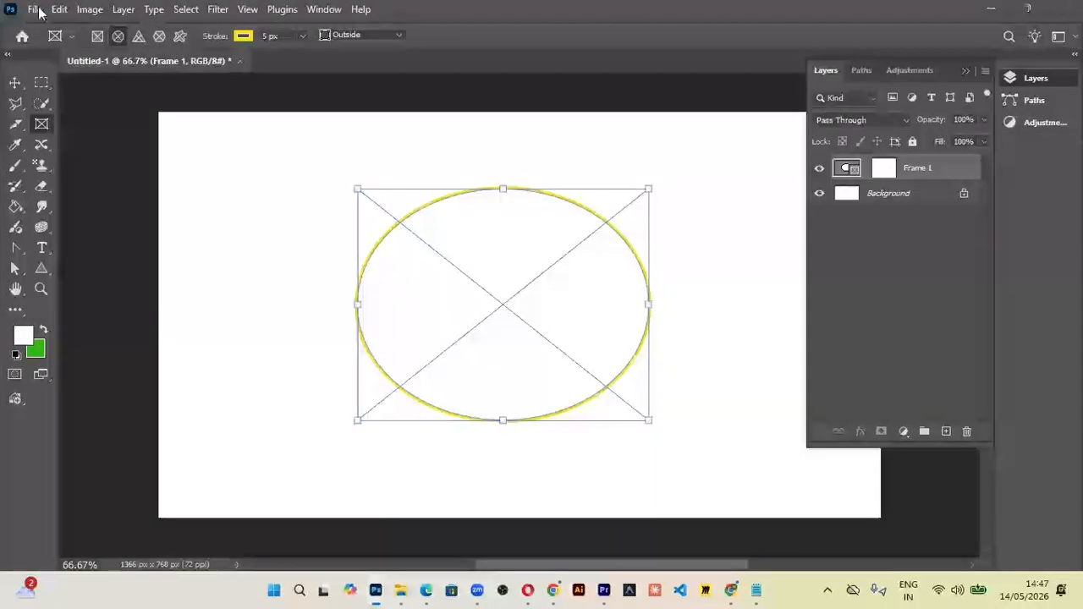
- Bring up the edited portrait 81mVvx-h20L._AC_UY1100_ from the models folder and close it without saving its changes
{"action": "key", "text": "ctrl+o"}
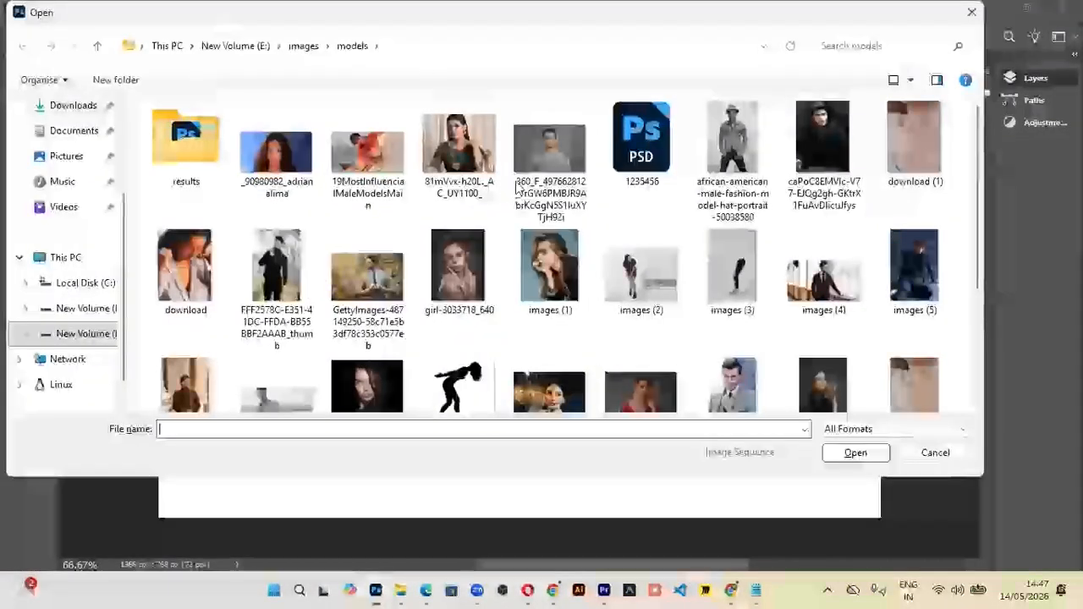
{"action": "double_click", "coordinate": [458, 144]}
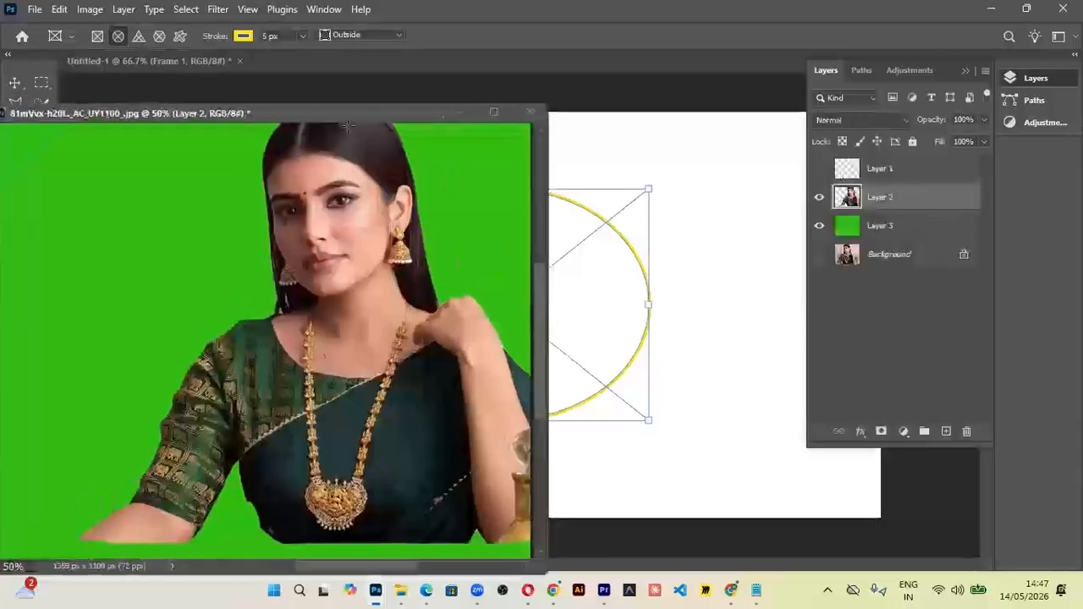
{"action": "left_click_drag", "start_coordinate": [329, 117], "coordinate": [410, 122]}
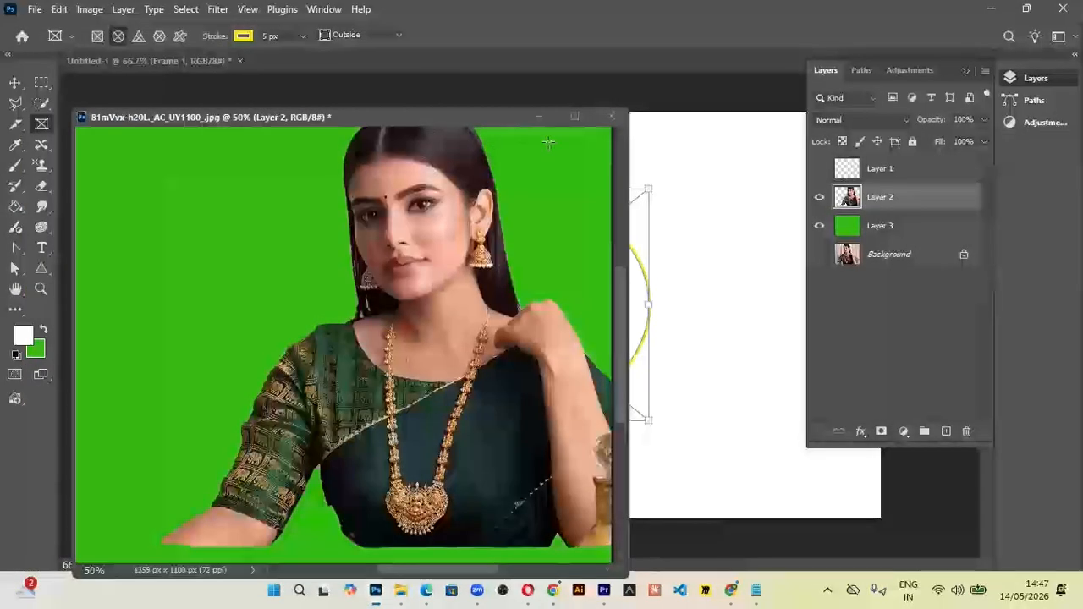
{"action": "left_click", "coordinate": [611, 117]}
{"action": "left_click", "coordinate": [533, 226]}
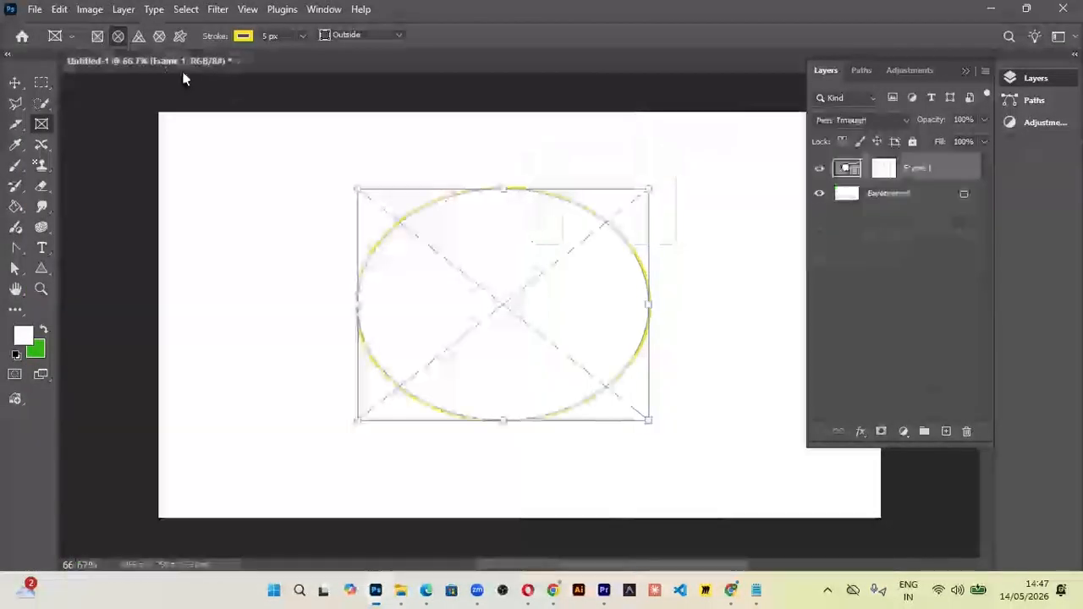
- Reopen 81mVvx-h20L._AC_UY1100_ in a floating window and place the photo into the elliptical frame with the Move tool
{"action": "left_click", "coordinate": [35, 9]}
{"action": "left_click", "coordinate": [55, 46]}
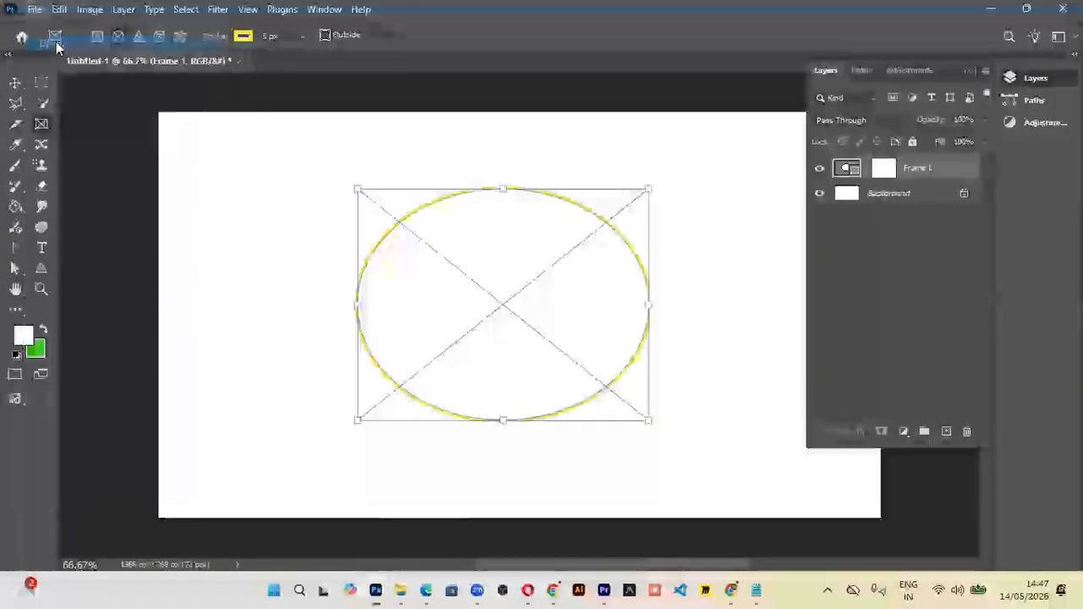
{"action": "left_click", "coordinate": [448, 143]}
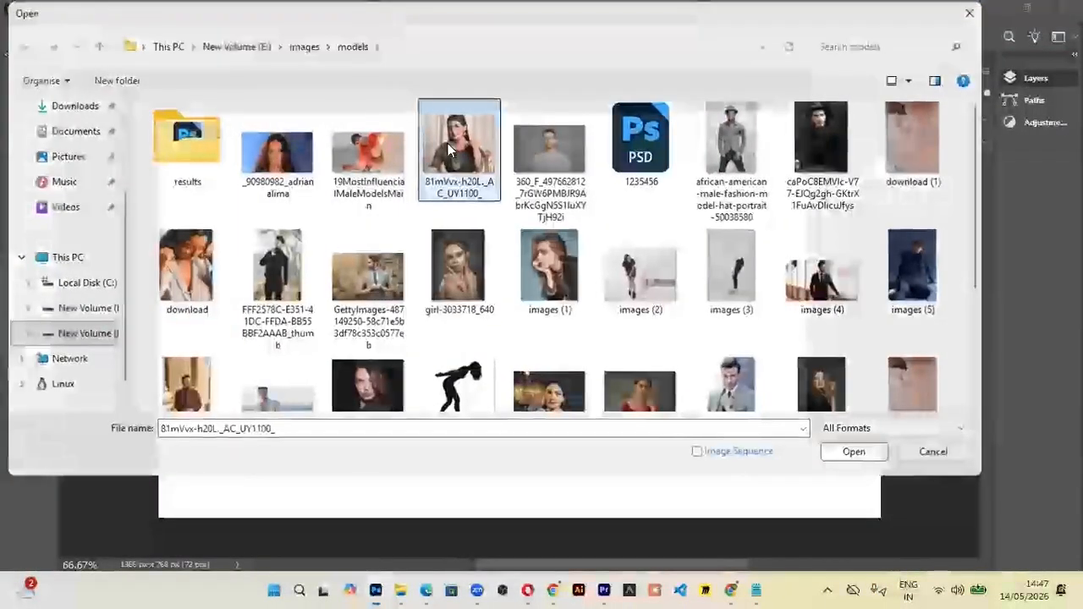
{"action": "double_click", "coordinate": [448, 143]}
{"action": "left_click_drag", "start_coordinate": [395, 62], "coordinate": [660, 112]}
{"action": "left_click", "coordinate": [15, 84]}
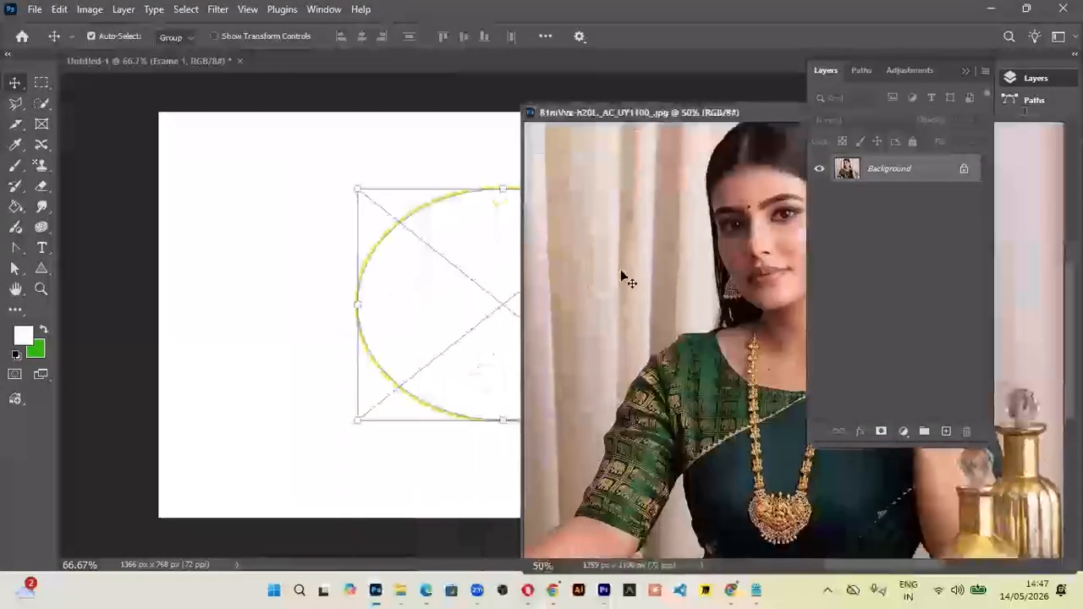
{"action": "left_click_drag", "start_coordinate": [645, 289], "coordinate": [424, 281]}
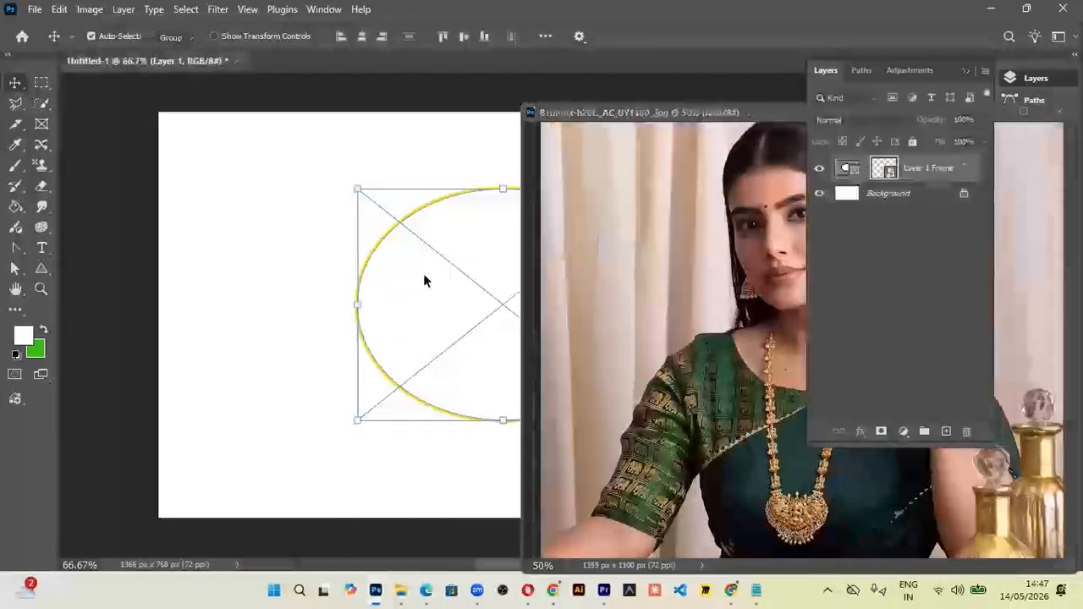
- Close the source portrait's floating window and reposition the photo inside the elliptical frame
{"action": "left_click_drag", "start_coordinate": [565, 117], "coordinate": [236, 301]}
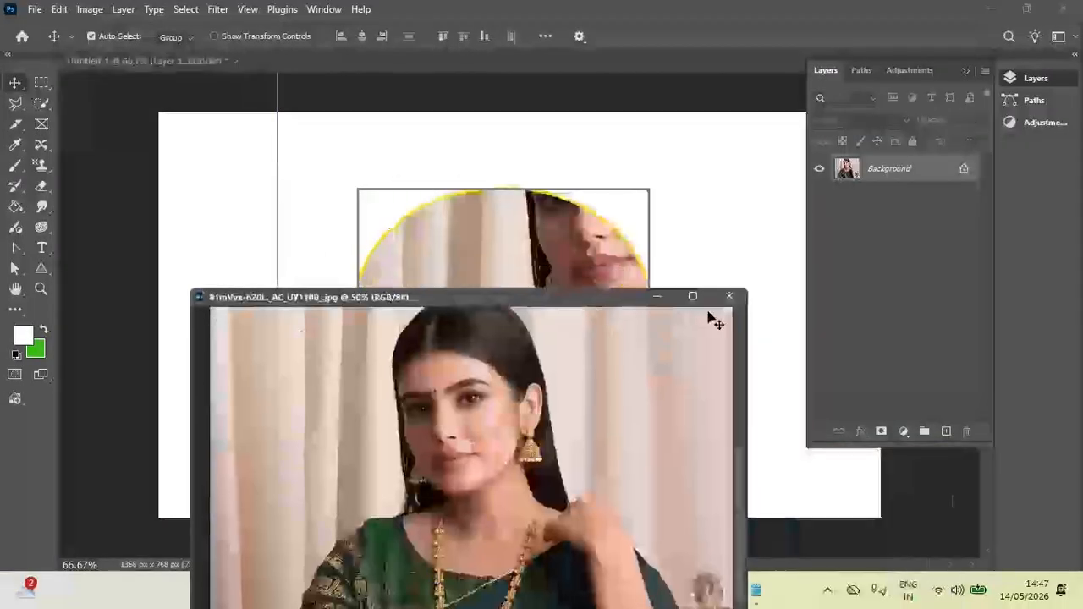
{"action": "left_click", "coordinate": [730, 298]}
{"action": "left_click_drag", "start_coordinate": [535, 270], "coordinate": [512, 254]}
- Hide the elliptical frame layer and draw a large custom frame in the Wild Animals elephant shape across the canvas
{"action": "left_click", "coordinate": [818, 169]}
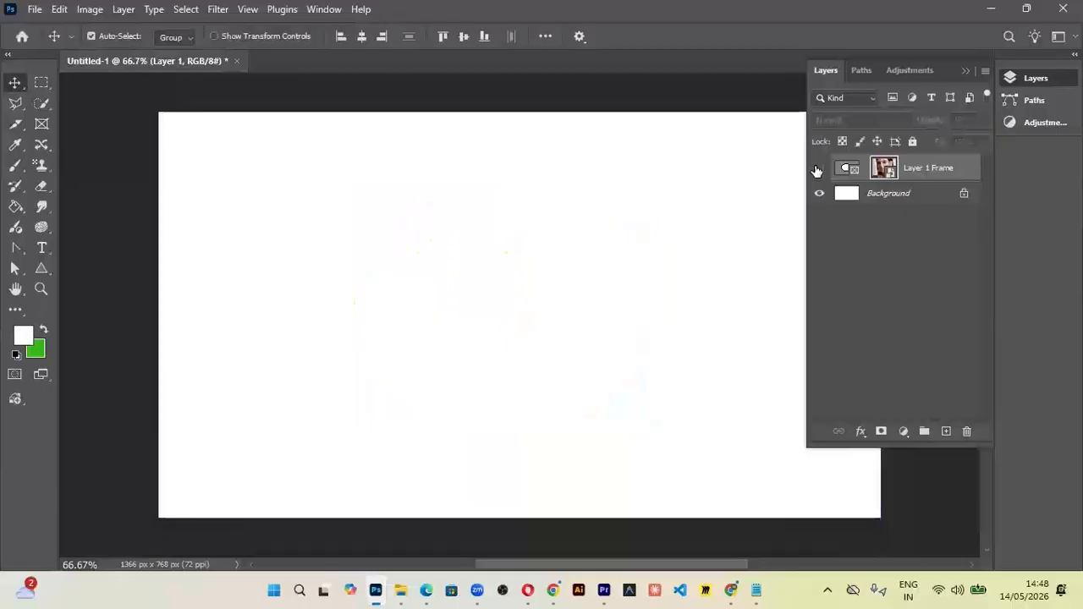
{"action": "left_click", "coordinate": [41, 124]}
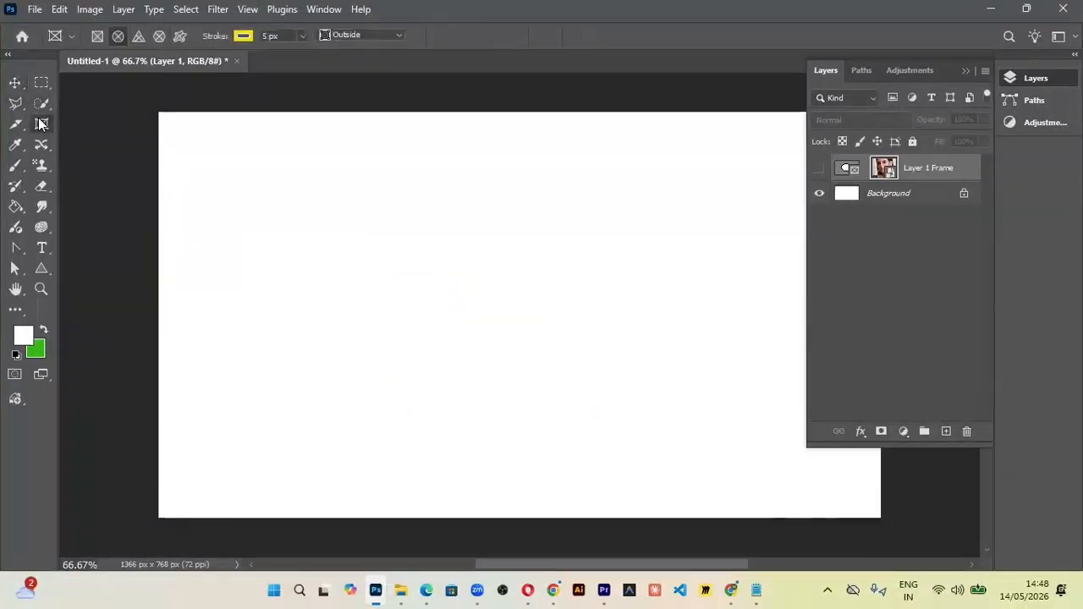
{"action": "left_click", "coordinate": [178, 35]}
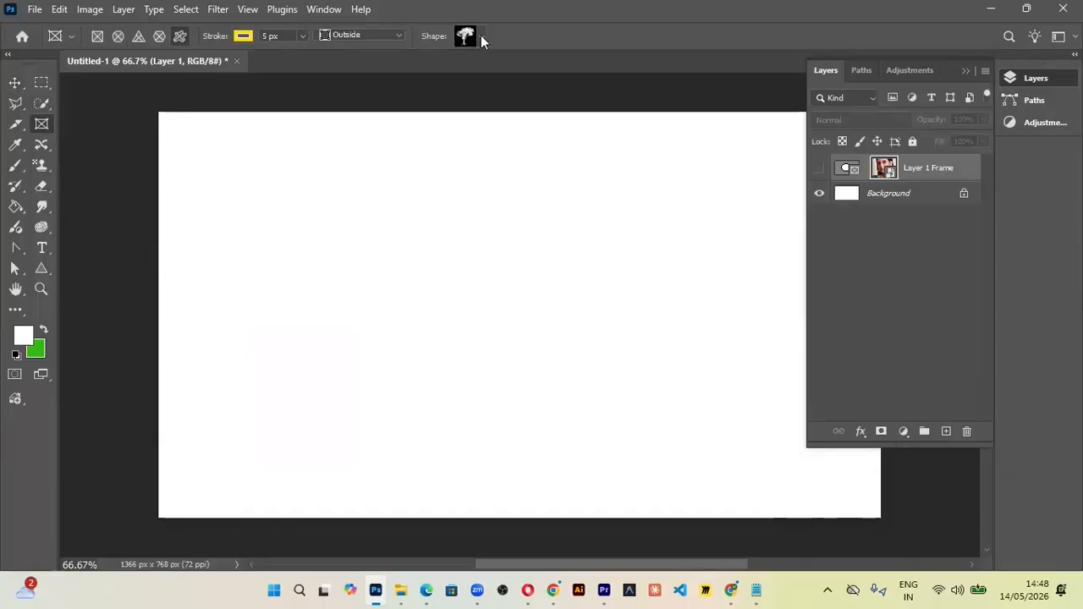
{"action": "left_click", "coordinate": [481, 36]}
{"action": "left_click", "coordinate": [330, 116]}
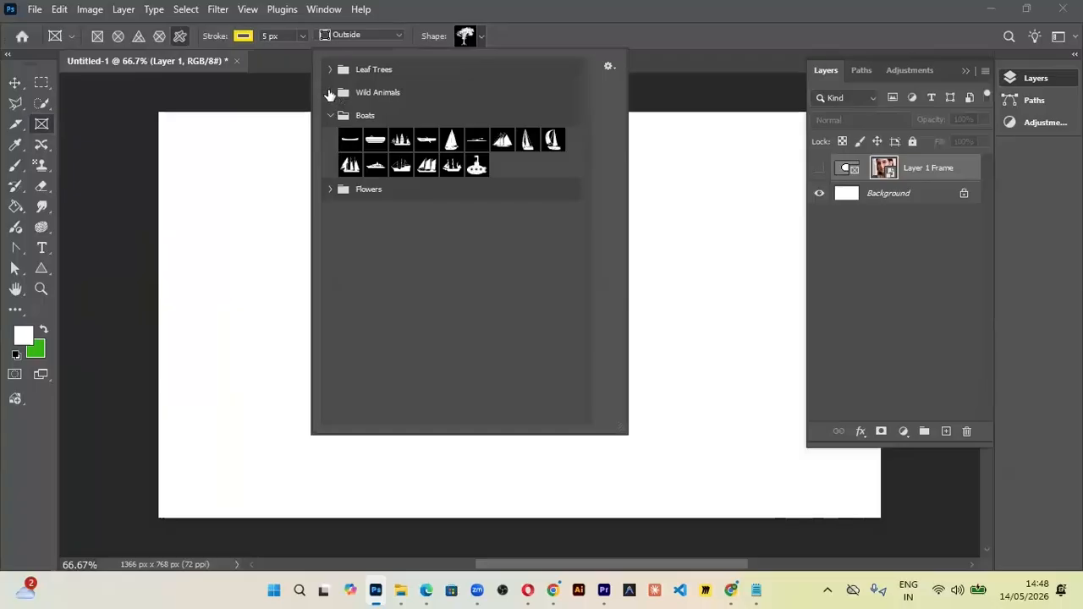
{"action": "left_click", "coordinate": [329, 92]}
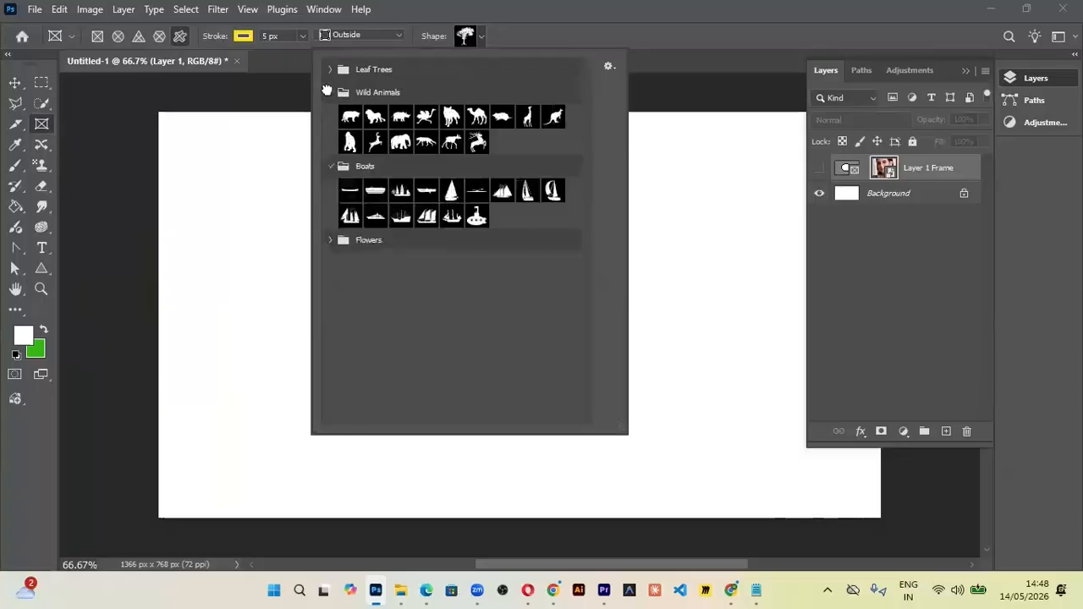
{"action": "left_click", "coordinate": [399, 143]}
{"action": "left_click", "coordinate": [667, 191]}
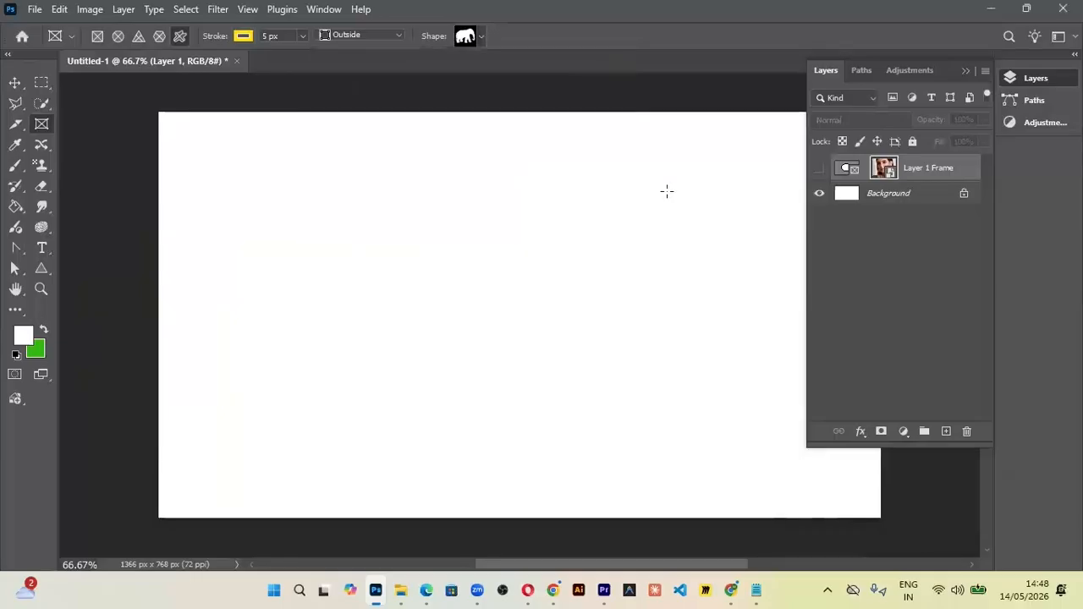
{"action": "left_click_drag", "start_coordinate": [352, 186], "coordinate": [734, 463]}
- Open 19MostInfluencialMaleModelsMain.jpg in a floating window and place the photo into the elephant frame with the Move tool
{"action": "left_click", "coordinate": [14, 82]}
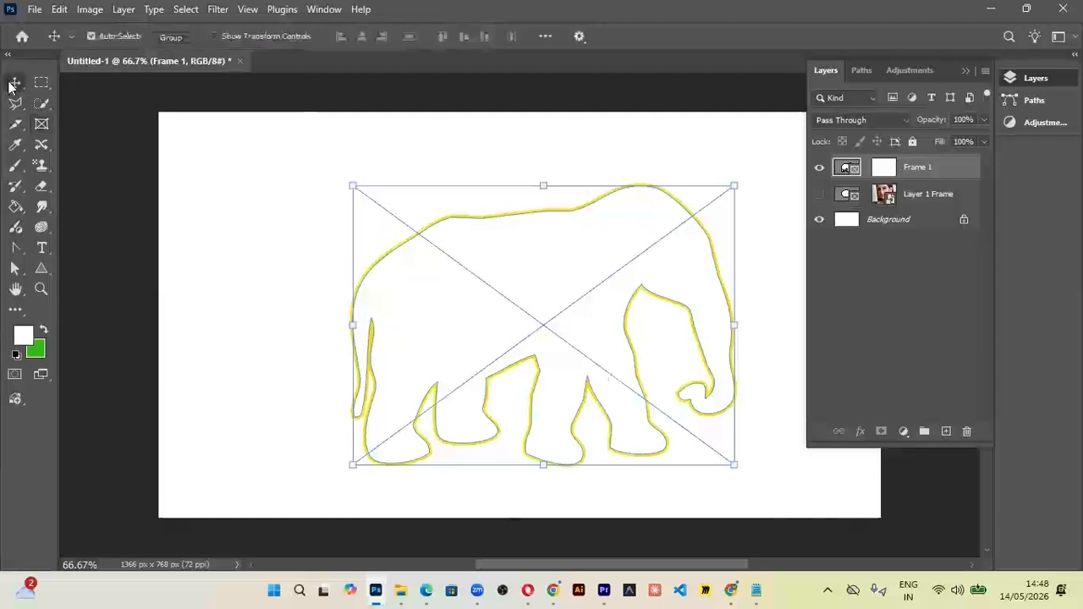
{"action": "left_click", "coordinate": [34, 10]}
{"action": "left_click", "coordinate": [48, 42]}
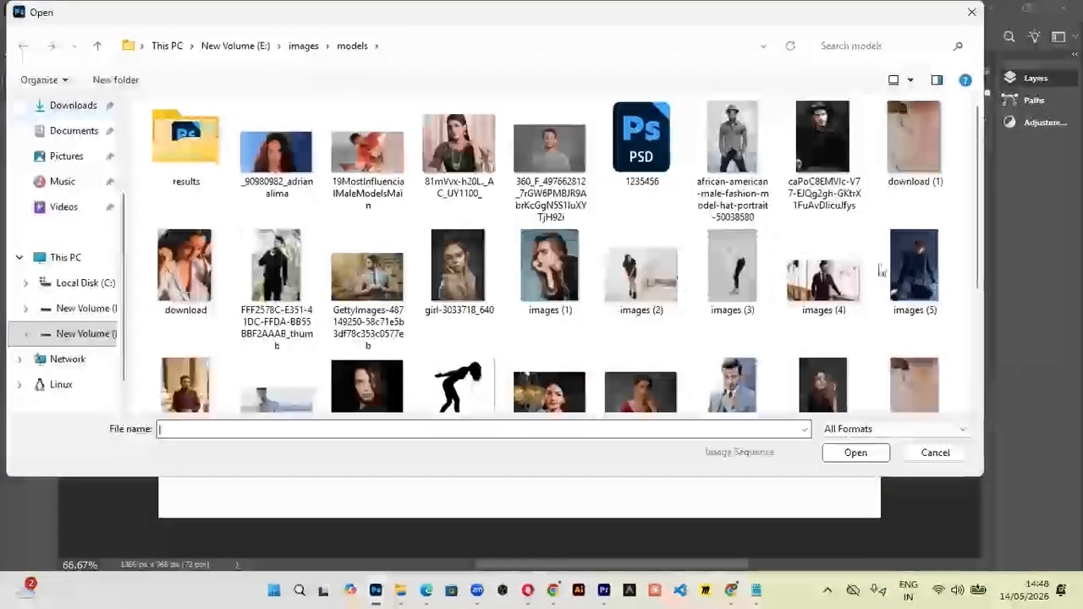
{"action": "double_click", "coordinate": [368, 142]}
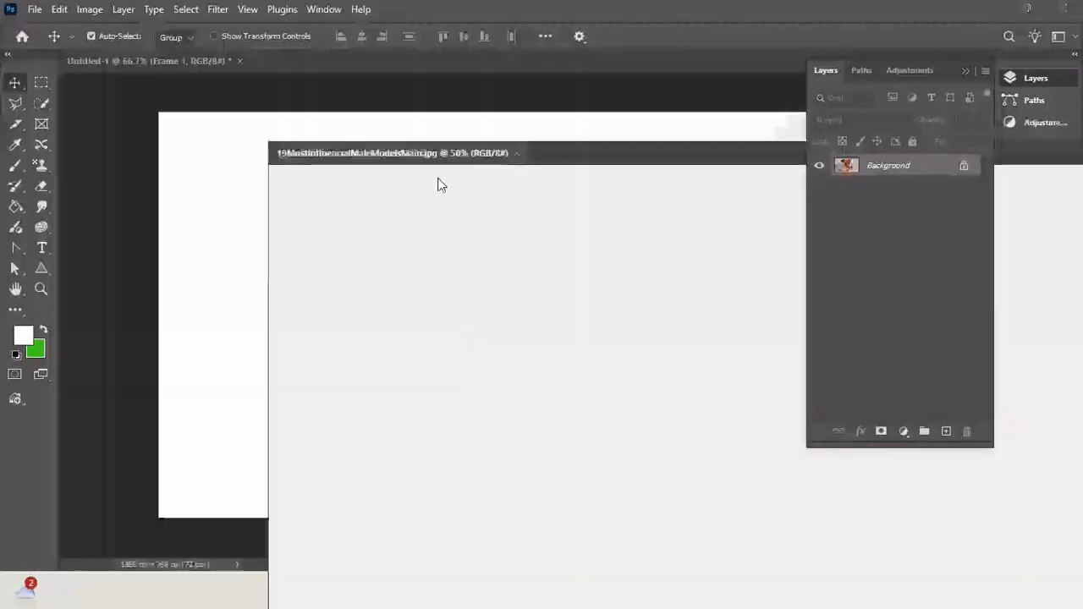
{"action": "left_click_drag", "start_coordinate": [440, 154], "coordinate": [877, 151]}
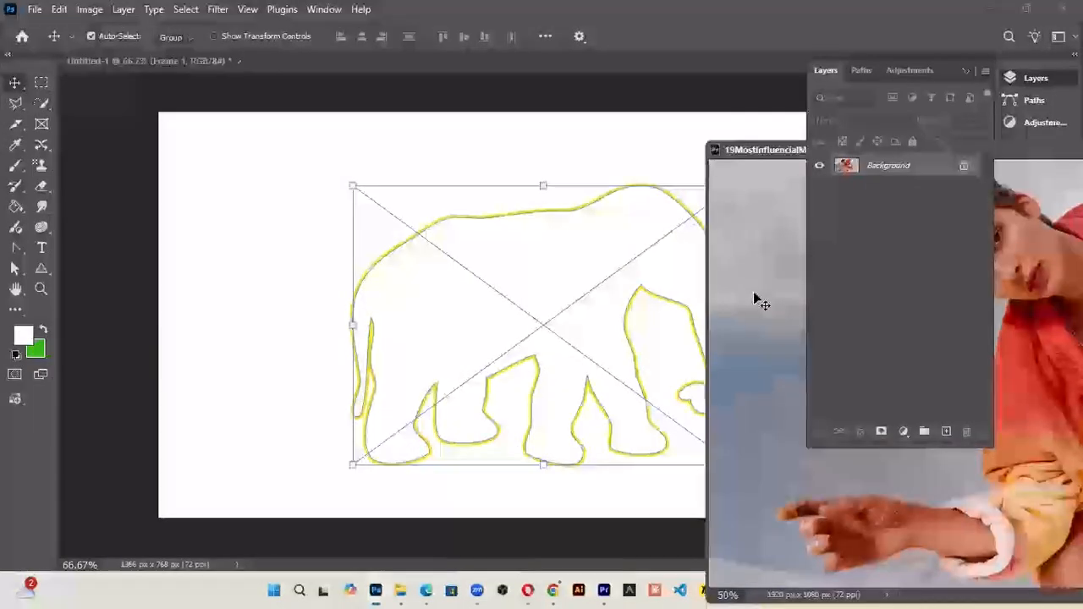
{"action": "left_click_drag", "start_coordinate": [759, 302], "coordinate": [629, 230]}
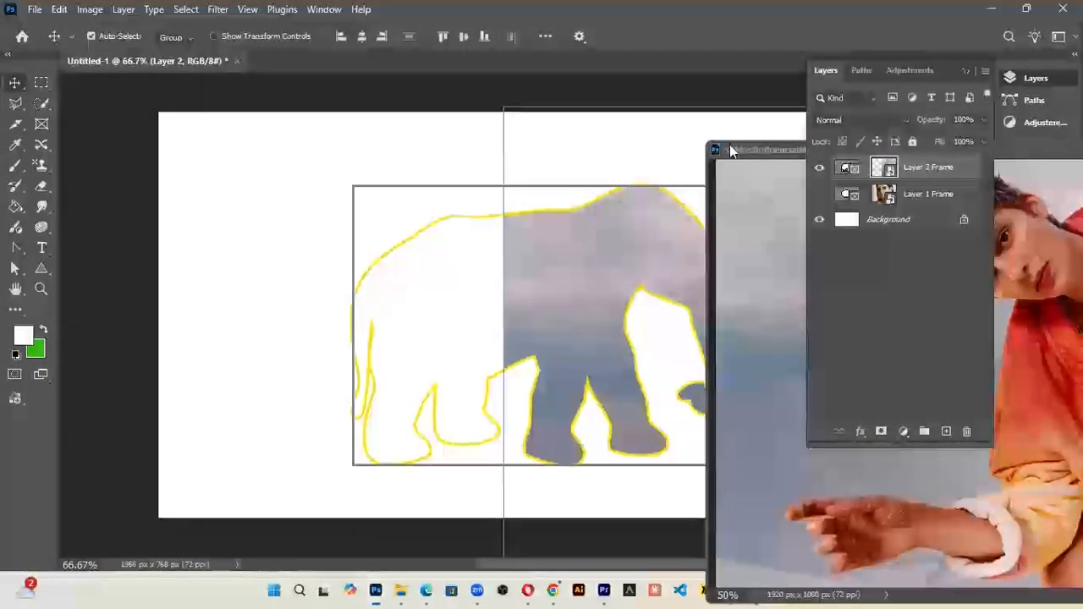
- Close the source photo's window and move the placed photo so the model's face fills the elephant frame
{"action": "left_click_drag", "start_coordinate": [729, 145], "coordinate": [9, 192]}
{"action": "left_click", "coordinate": [735, 189]}
{"action": "left_click_drag", "start_coordinate": [584, 261], "coordinate": [209, 341]}
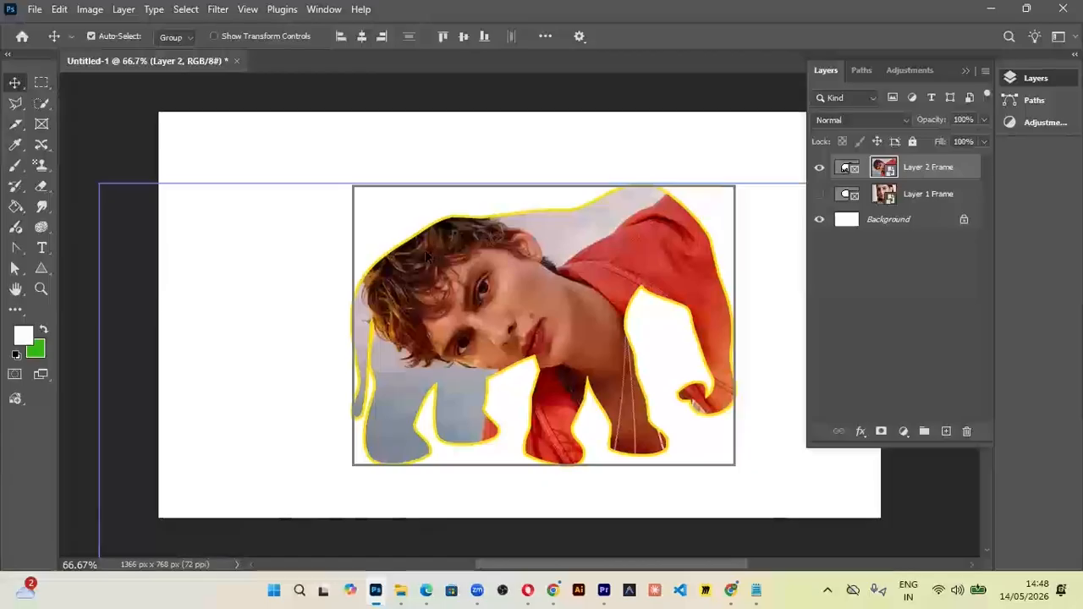
- Hide the elephant frame layer and bring up the file selection for opening another image
{"action": "left_click", "coordinate": [819, 169]}
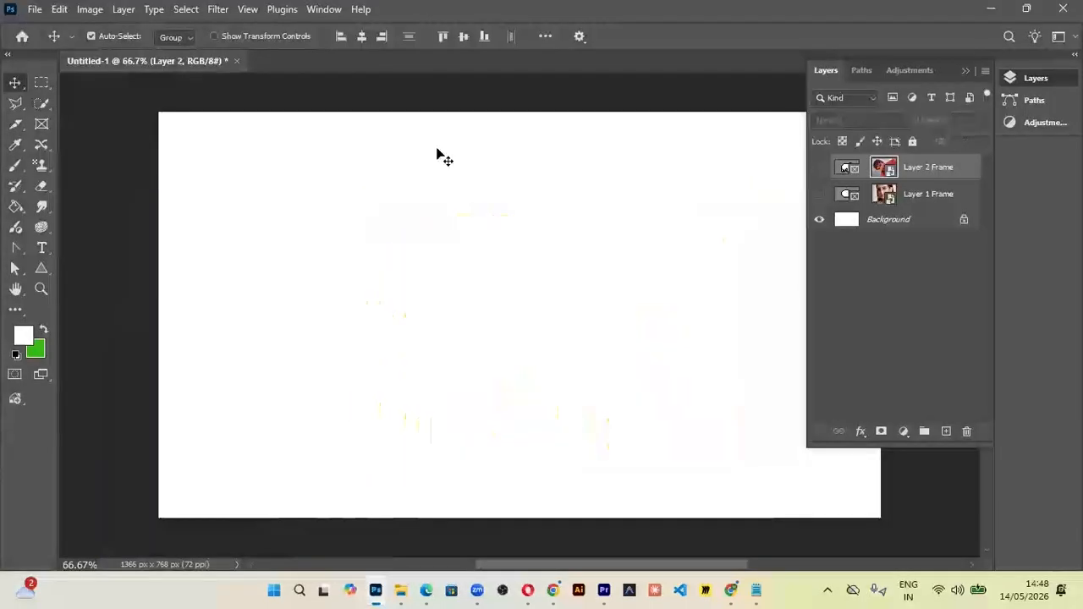
{"action": "left_click", "coordinate": [35, 10]}
{"action": "left_click", "coordinate": [52, 44]}
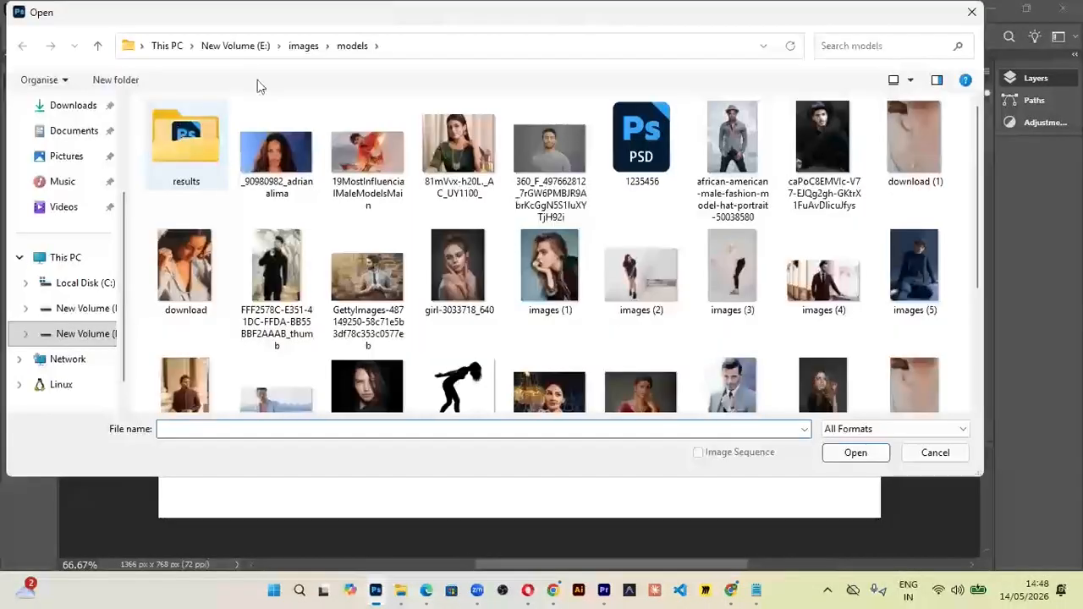
- Browse the cliparts, flowers and models folders inside the images folder for another picture
{"action": "left_click", "coordinate": [303, 45]}
{"action": "left_click", "coordinate": [193, 174]}
{"action": "double_click", "coordinate": [193, 174]}
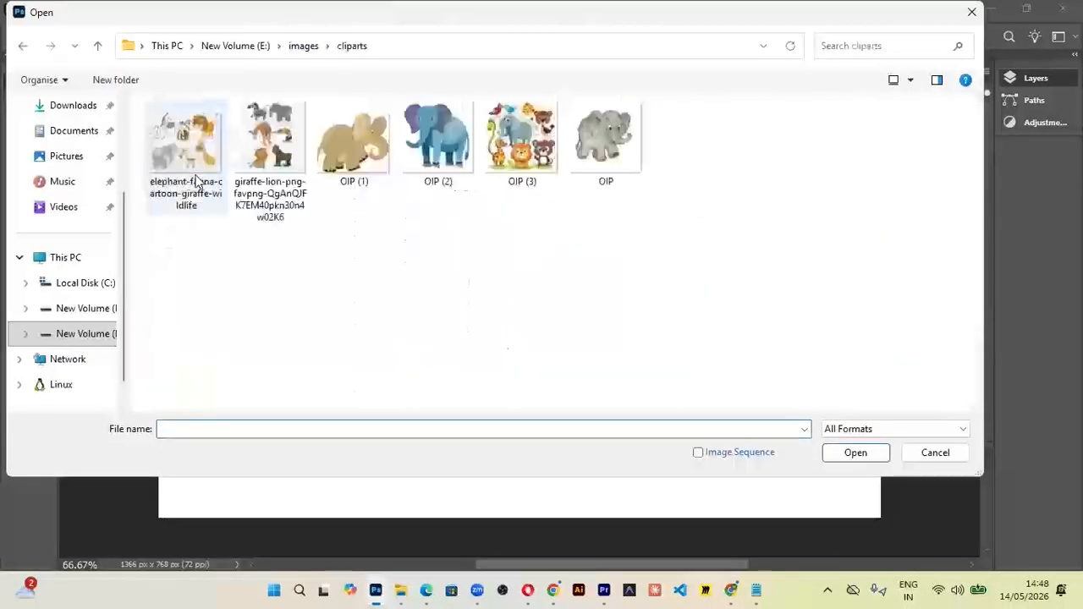
{"action": "left_click", "coordinate": [303, 46]}
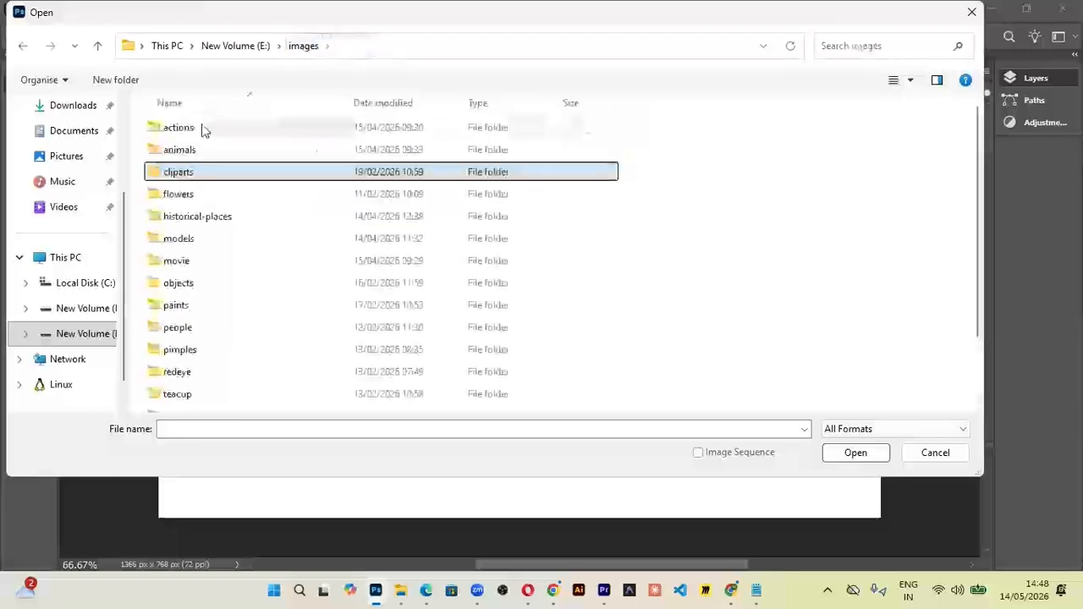
{"action": "left_click", "coordinate": [172, 201]}
{"action": "double_click", "coordinate": [172, 201]}
{"action": "scroll", "coordinate": [407, 211], "scroll_direction": "down", "scroll_amount": 2}
{"action": "scroll", "coordinate": [411, 149], "scroll_direction": "up", "scroll_amount": 2}
{"action": "left_click", "coordinate": [304, 45]}
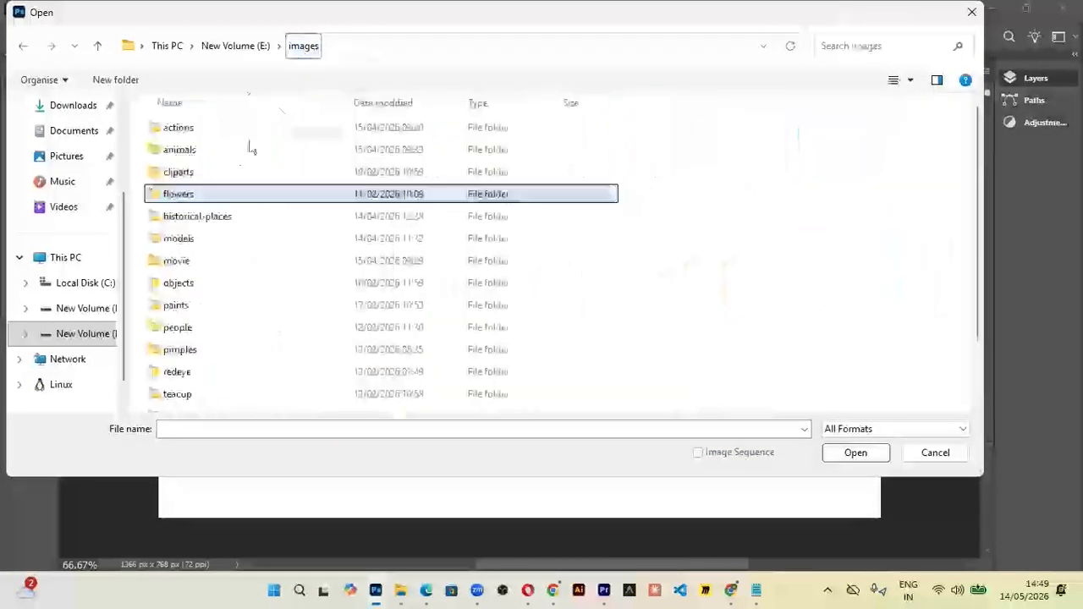
{"action": "left_click", "coordinate": [189, 241]}
{"action": "double_click", "coordinate": [189, 241]}
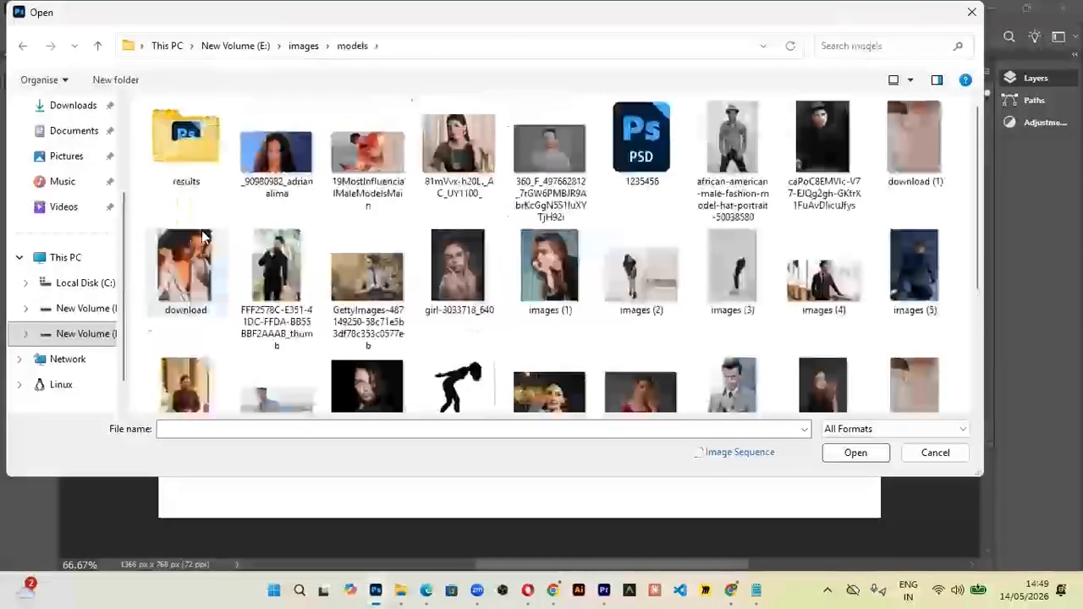
{"action": "scroll", "coordinate": [220, 254], "scroll_direction": "down", "scroll_amount": 3}
{"action": "left_click", "coordinate": [303, 46]}
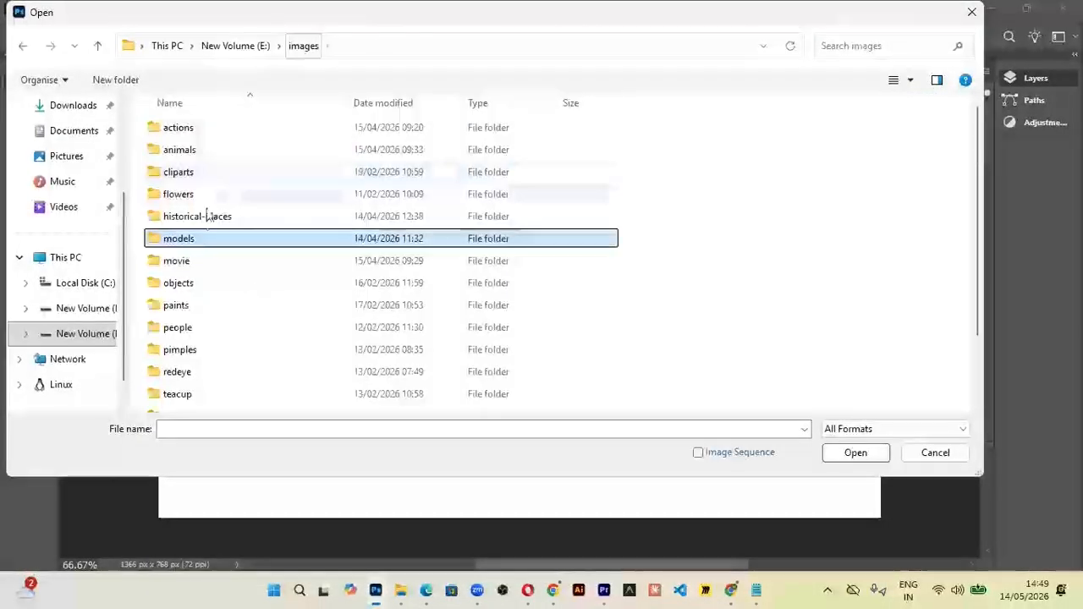
- Browse the objects, paints and people folders inside the images folder for another picture
{"action": "left_click", "coordinate": [186, 262]}
{"action": "left_click", "coordinate": [191, 284]}
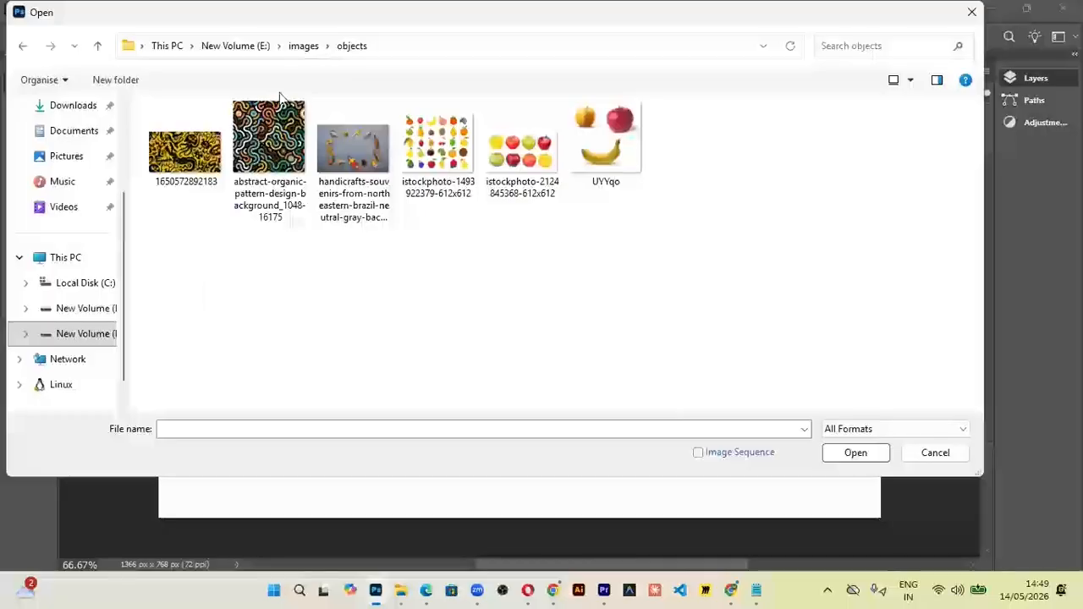
{"action": "left_click", "coordinate": [301, 46]}
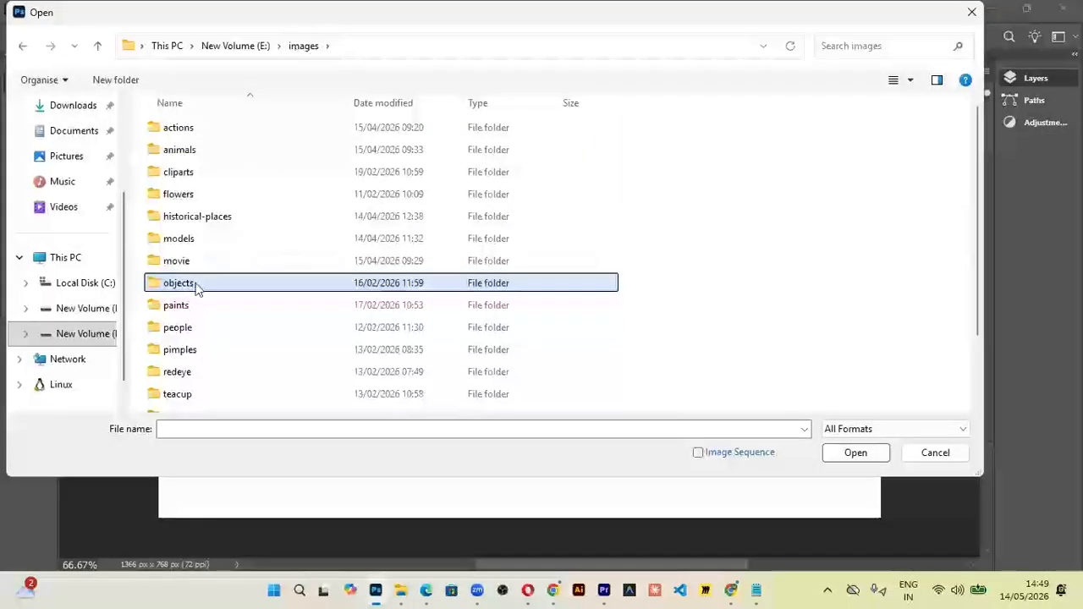
{"action": "left_click", "coordinate": [187, 306]}
{"action": "double_click", "coordinate": [186, 307]}
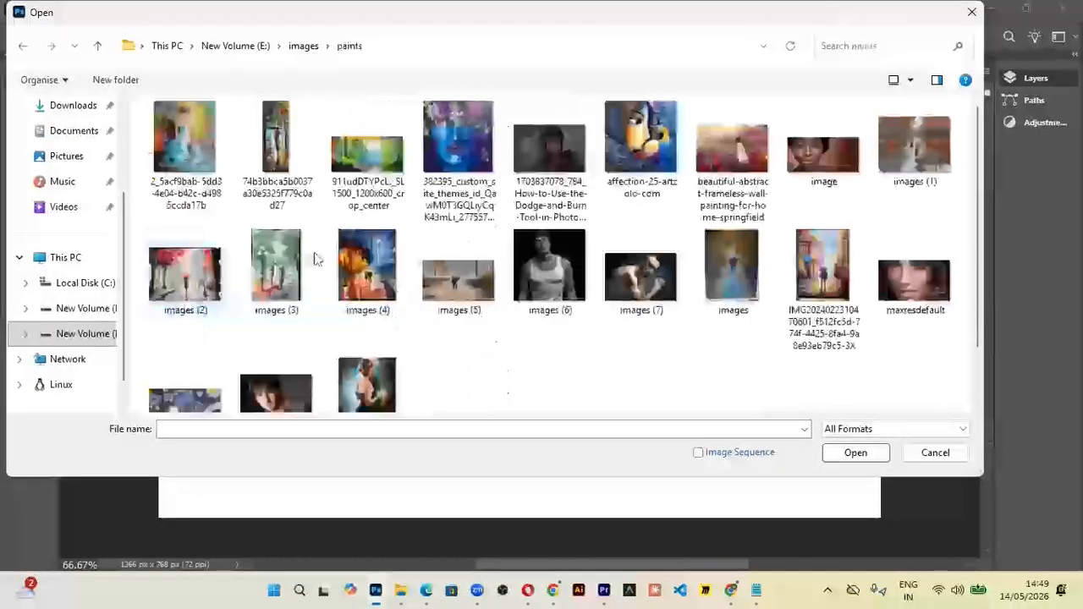
{"action": "scroll", "coordinate": [334, 258], "scroll_direction": "down", "scroll_amount": 1}
{"action": "left_click", "coordinate": [310, 52]}
{"action": "left_click", "coordinate": [189, 328]}
{"action": "double_click", "coordinate": [189, 328]}
{"action": "left_click", "coordinate": [301, 52]}
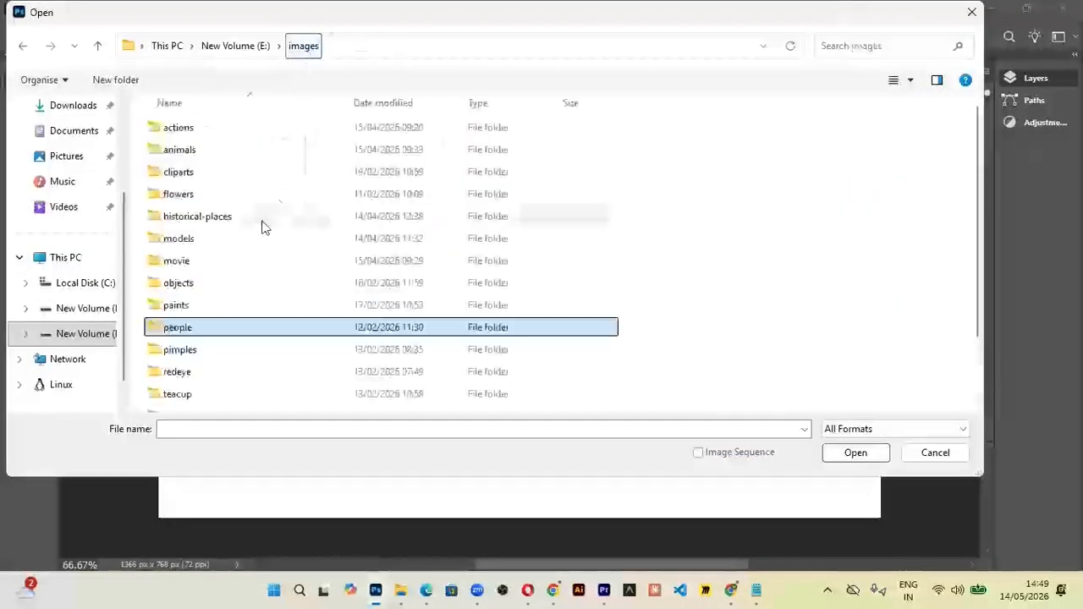
- Open pngtree-top-view-of-cup-of-milk-tea-on-table-picture-image_15553184.jpg from the teacup folder
{"action": "scroll", "coordinate": [237, 263], "scroll_direction": "down", "scroll_amount": 1}
{"action": "left_click", "coordinate": [197, 275]}
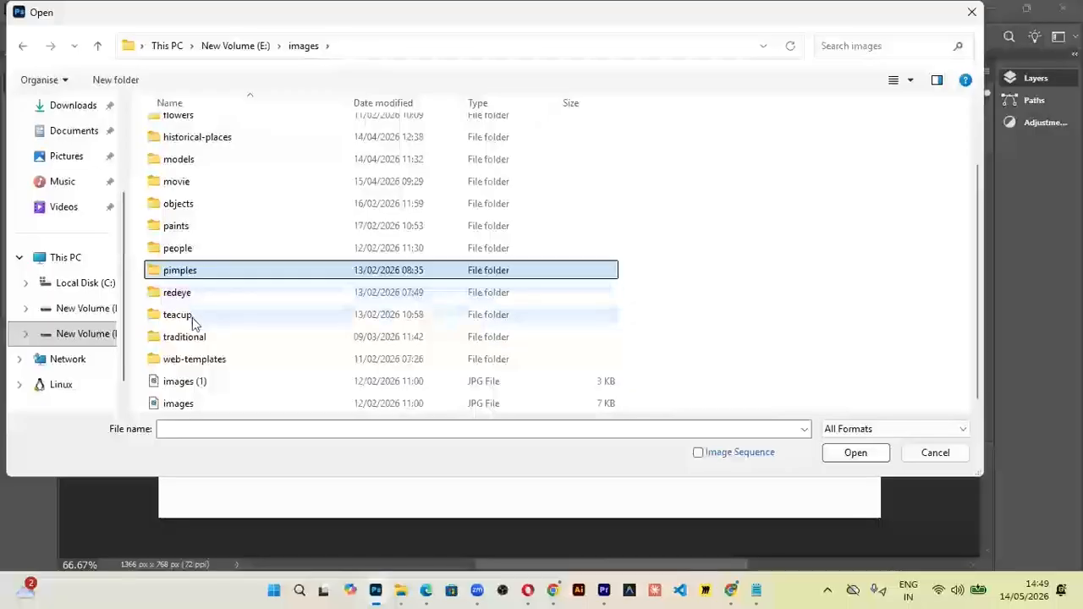
{"action": "double_click", "coordinate": [192, 317]}
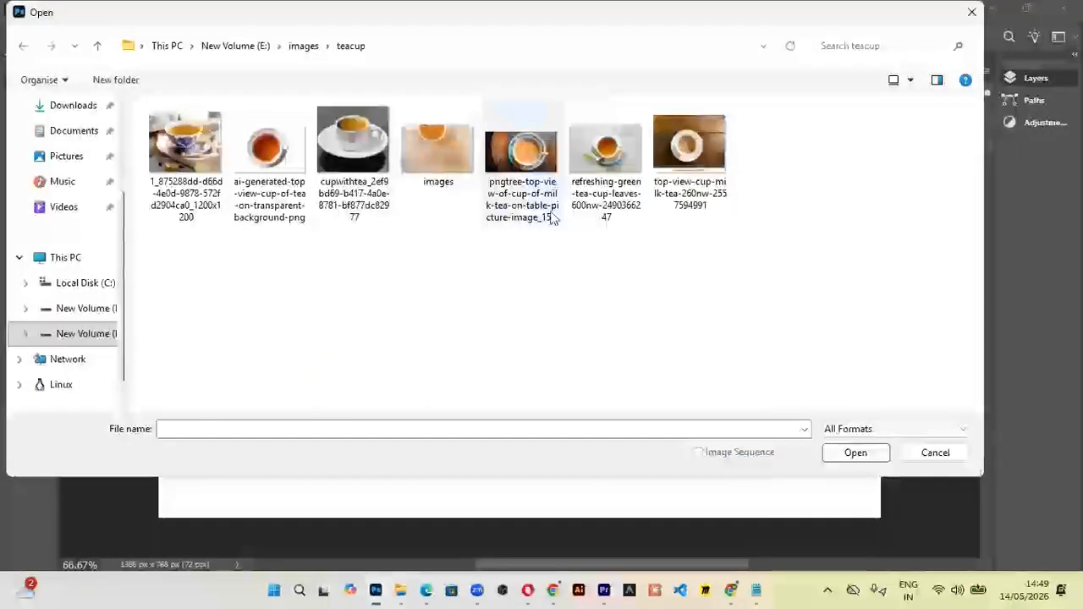
{"action": "left_click", "coordinate": [534, 160]}
{"action": "double_click", "coordinate": [533, 161]}
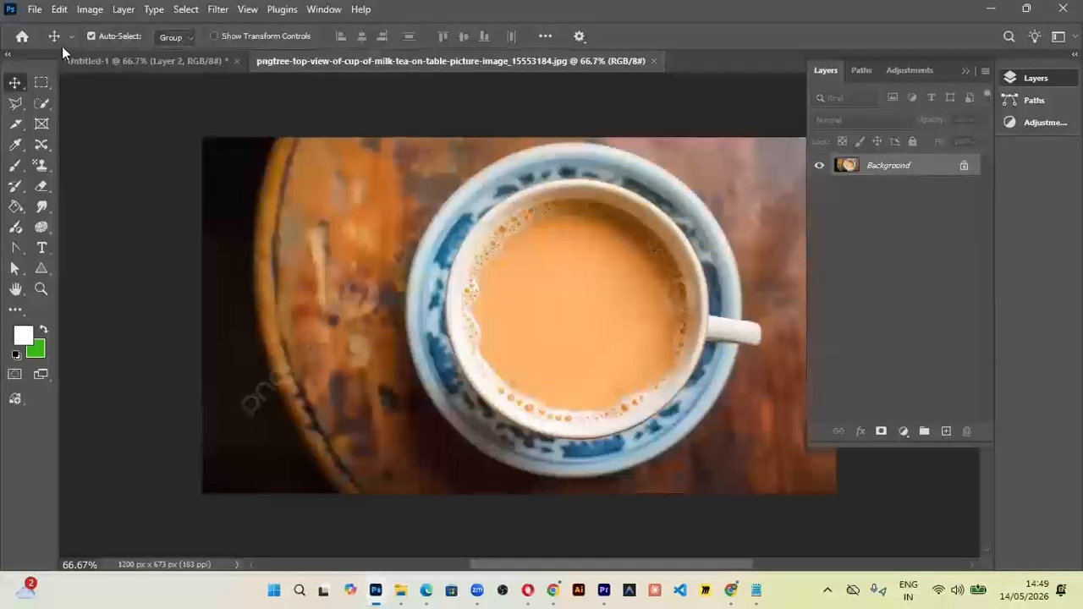
- Draw an elliptical frame over the cup with the Frame tool and resize it to match the tea surface
{"action": "left_click", "coordinate": [40, 125]}
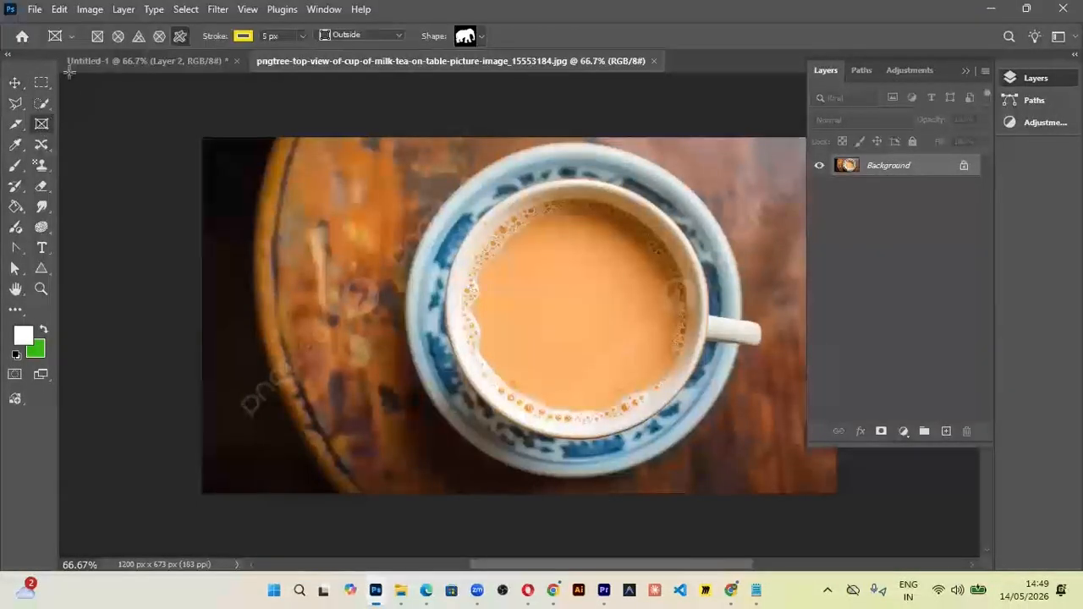
{"action": "left_click", "coordinate": [118, 35]}
{"action": "mouse_move", "coordinate": [476, 187]}
{"action": "left_mouse_down"}
{"action": "mouse_move", "coordinate": [627, 278]}
{"action": "mouse_move", "coordinate": [715, 390]}
{"action": "left_mouse_up"}
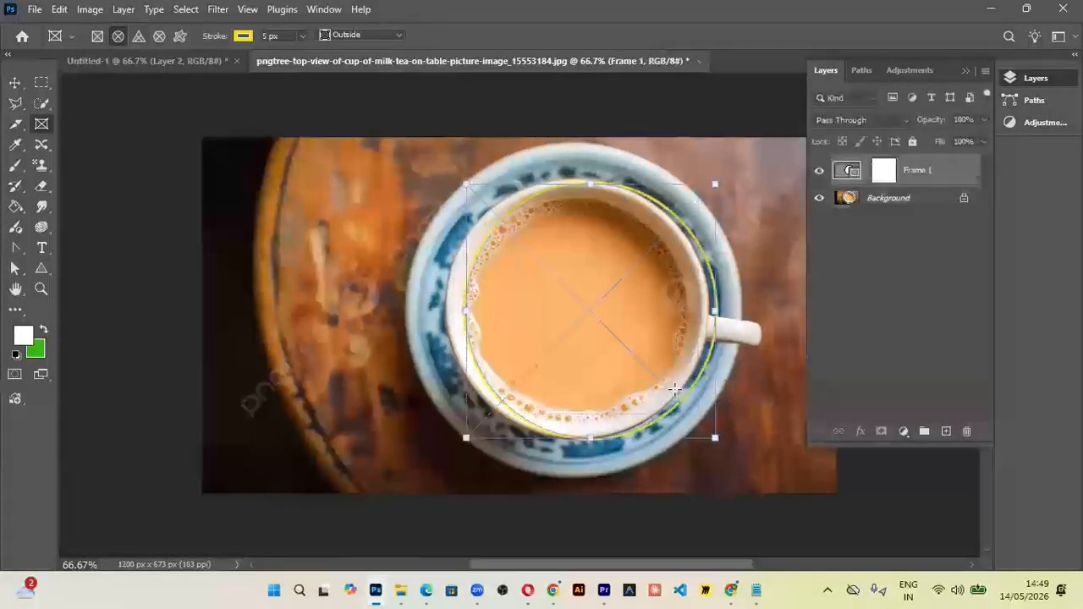
{"action": "left_click_drag", "start_coordinate": [715, 437], "coordinate": [692, 418]}
{"action": "left_click_drag", "start_coordinate": [563, 252], "coordinate": [568, 271]}
{"action": "left_click_drag", "start_coordinate": [692, 433], "coordinate": [695, 435]}
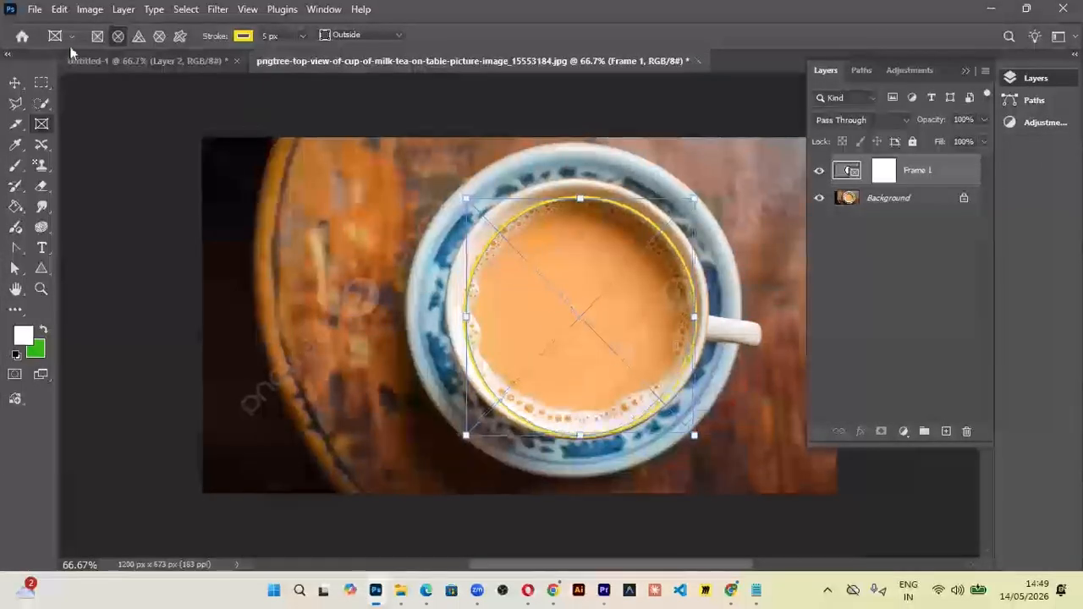
- Open the Jewellry-to-Show-Off portrait of the woman in a red sari from the models folder
{"action": "left_click", "coordinate": [35, 9]}
{"action": "left_click", "coordinate": [48, 44]}
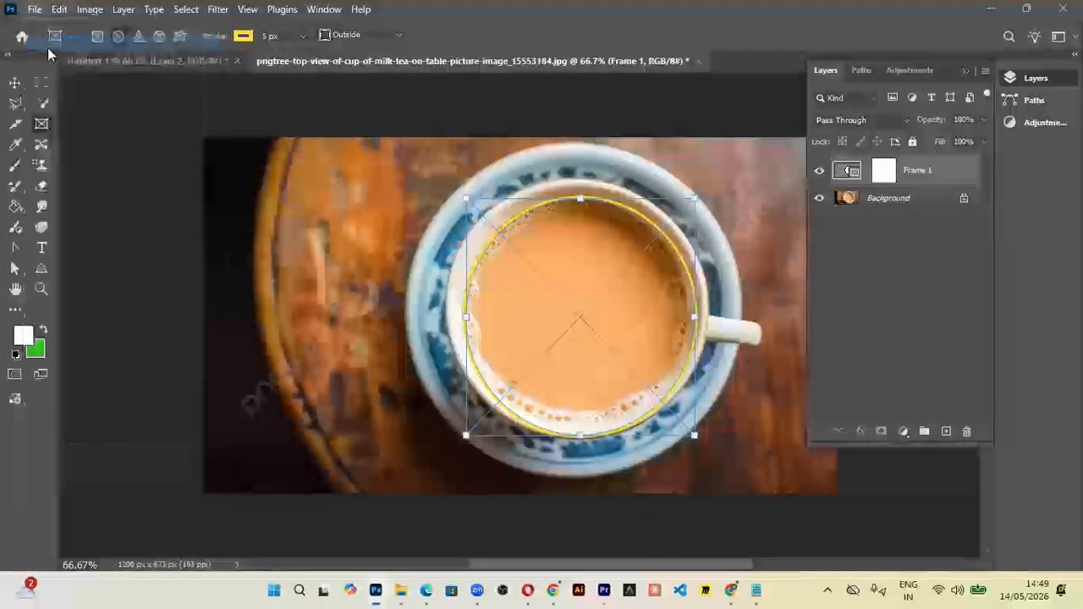
{"action": "left_click", "coordinate": [299, 46]}
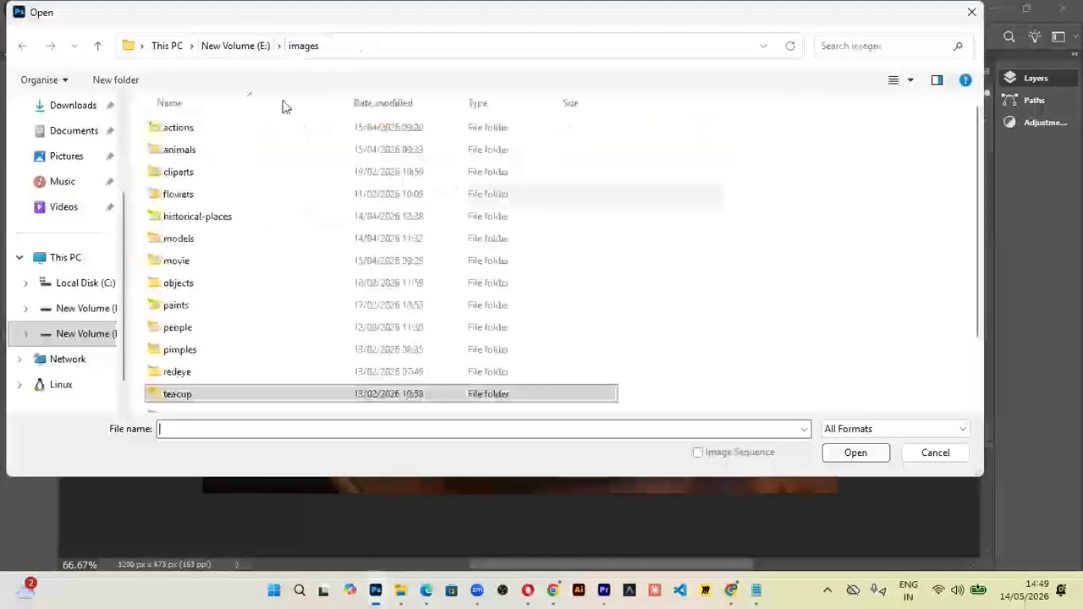
{"action": "double_click", "coordinate": [188, 238]}
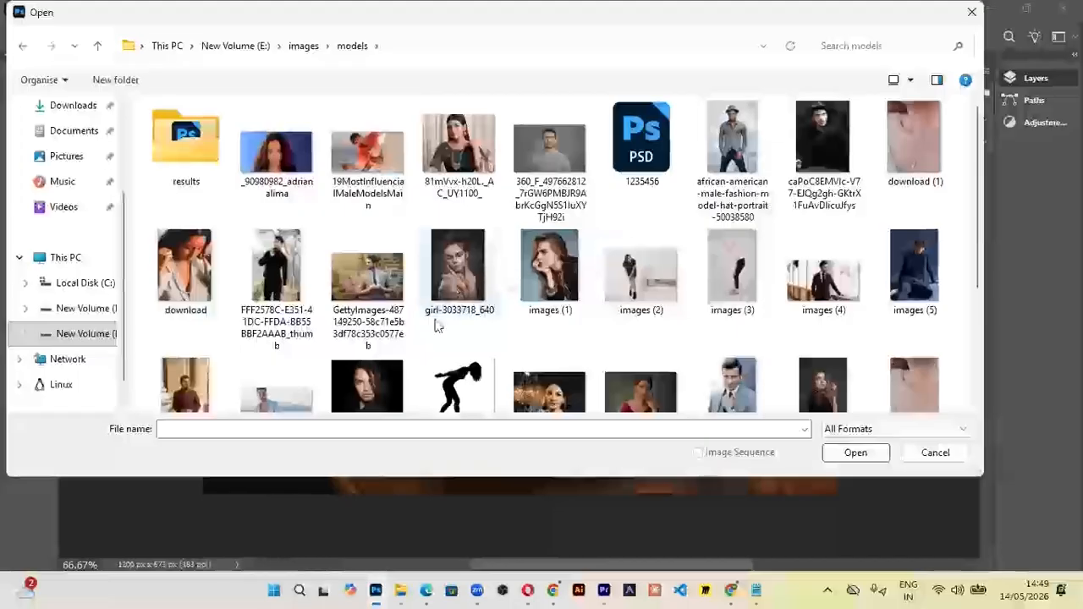
{"action": "scroll", "coordinate": [542, 363], "scroll_direction": "down", "scroll_amount": 3}
{"action": "double_click", "coordinate": [630, 230]}
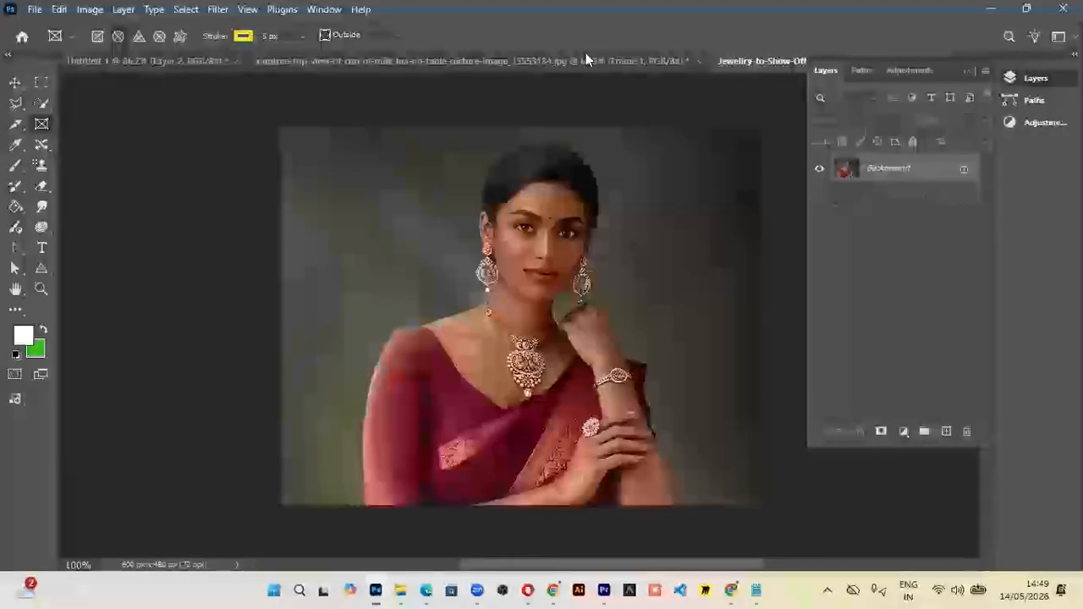
- Float the jewellery portrait's window and place the photo into the cup's elliptical frame with the Move tool
{"action": "left_click_drag", "start_coordinate": [752, 59], "coordinate": [735, 186]}
{"action": "left_click", "coordinate": [15, 82]}
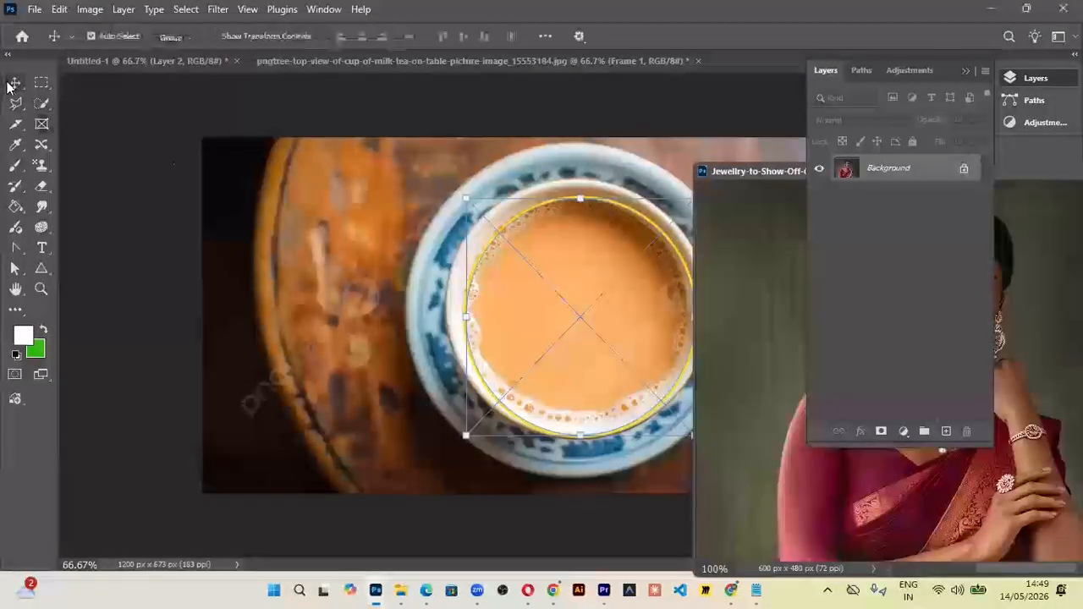
{"action": "left_click_drag", "start_coordinate": [753, 317], "coordinate": [587, 293]}
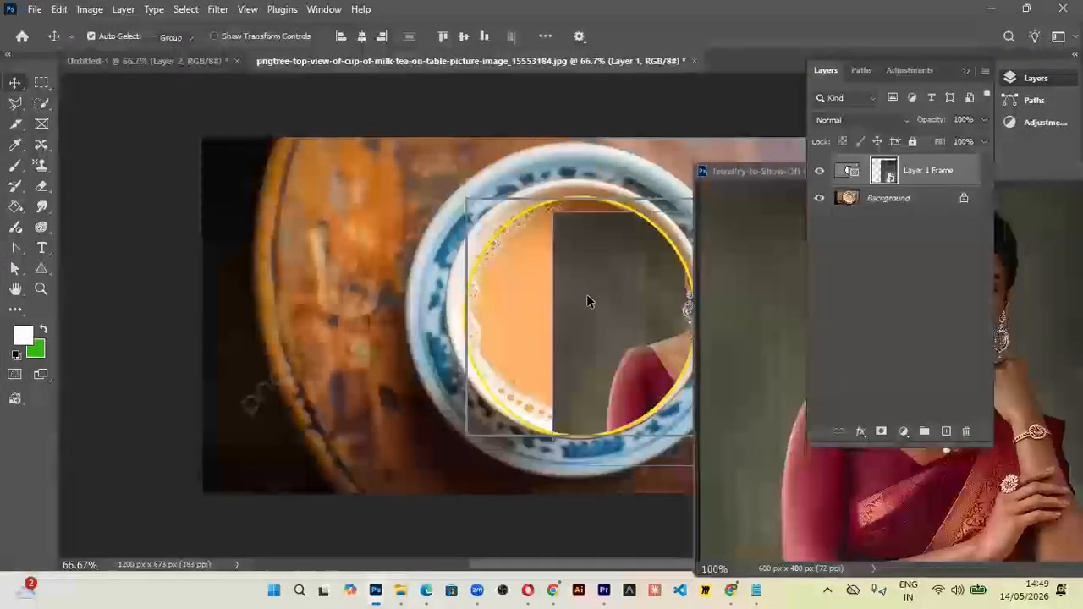
- Close the portrait's source window and move the placed photo so the woman fills the cup's elliptical frame
{"action": "left_click_drag", "start_coordinate": [744, 173], "coordinate": [197, 152]}
{"action": "left_click", "coordinate": [612, 150]}
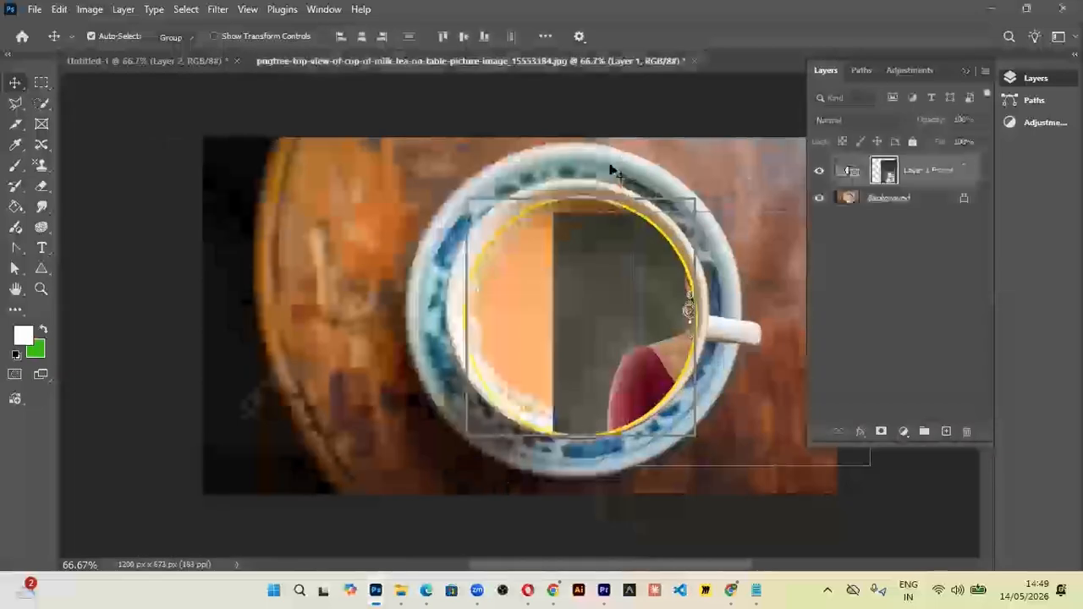
{"action": "left_click_drag", "start_coordinate": [623, 328], "coordinate": [488, 292]}
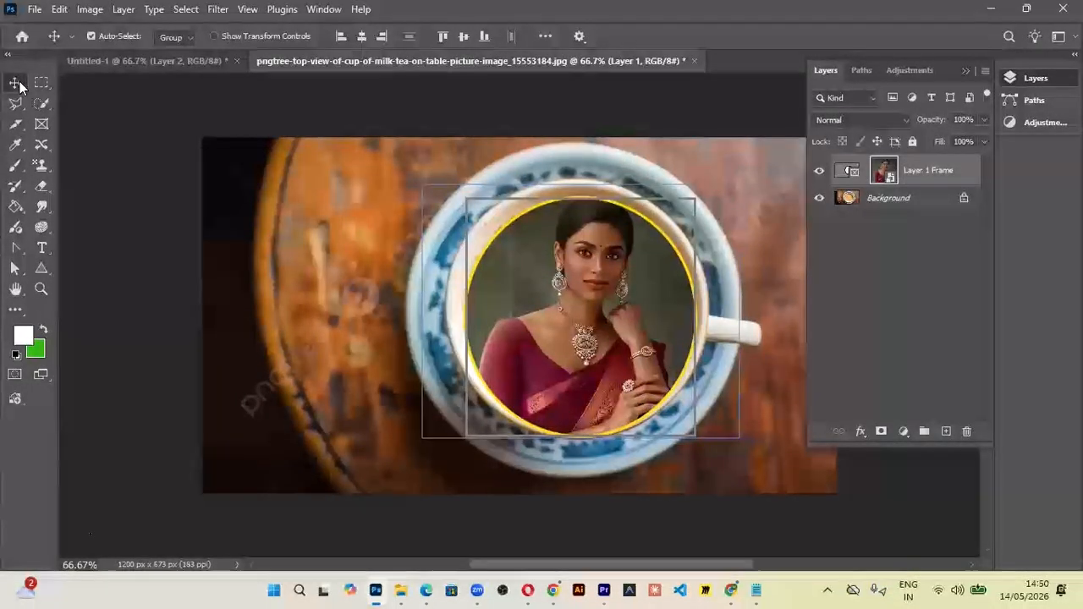
- Sample foreground colours with the Eyedropper tool from the sari, the wooden table and finally the woman's lips
{"action": "left_click", "coordinate": [41, 125]}
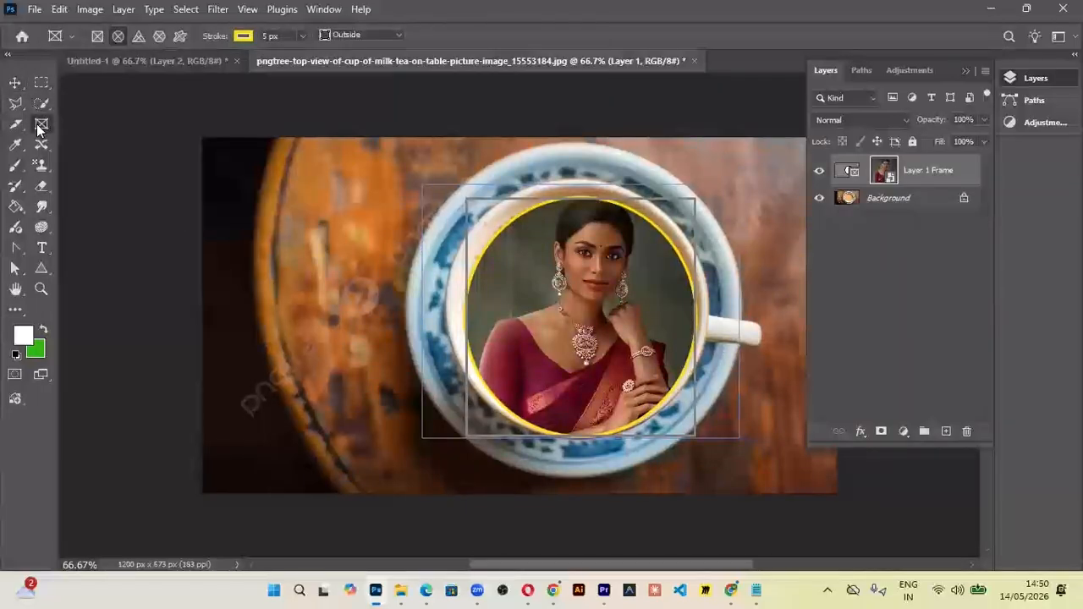
{"action": "left_click", "coordinate": [21, 148]}
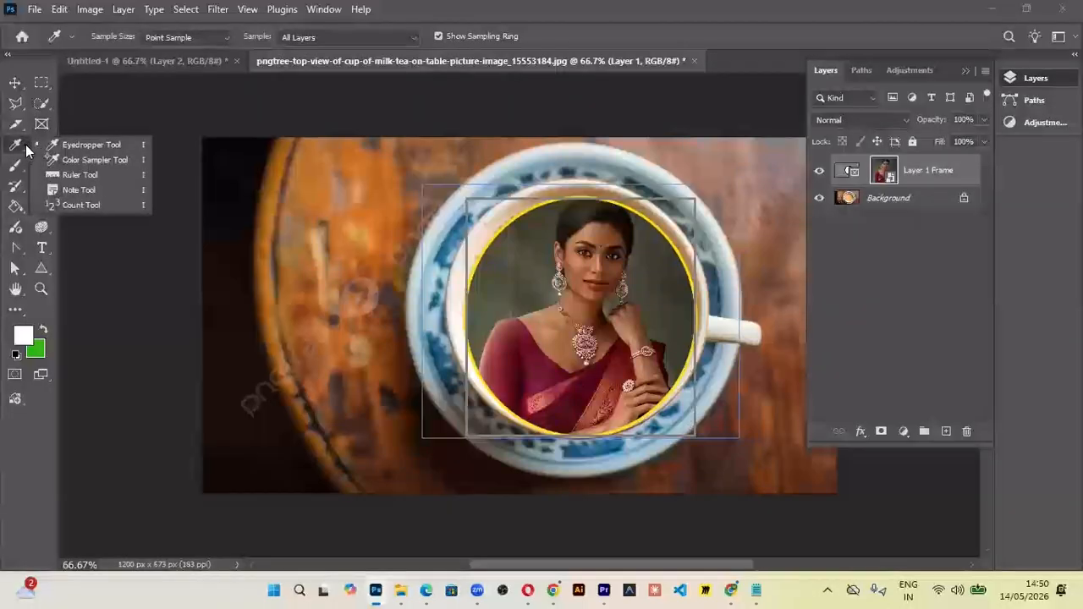
{"action": "left_click", "coordinate": [80, 145]}
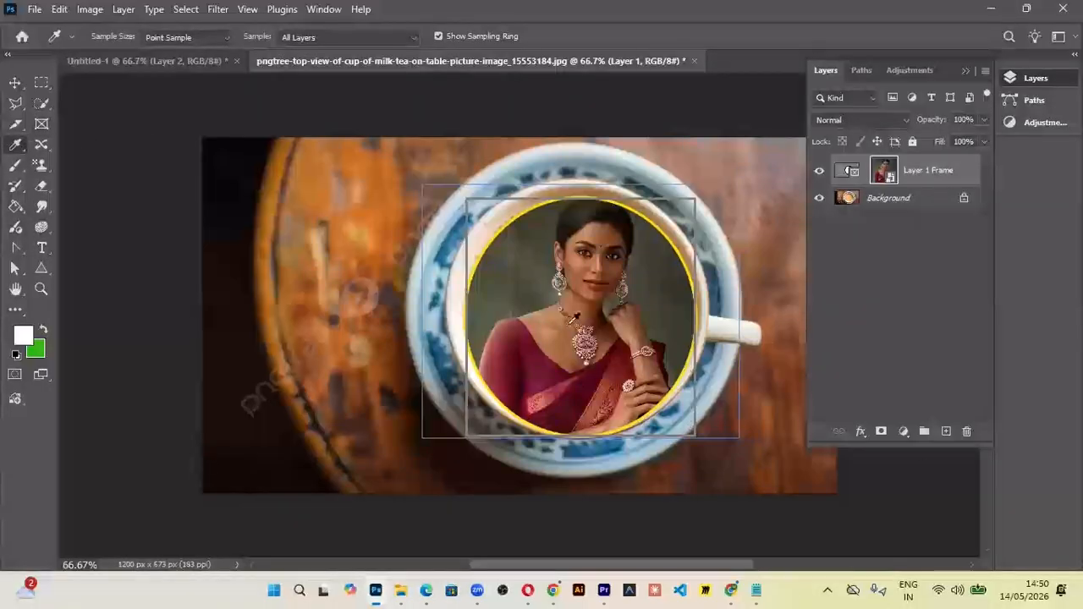
{"action": "left_click", "coordinate": [532, 340]}
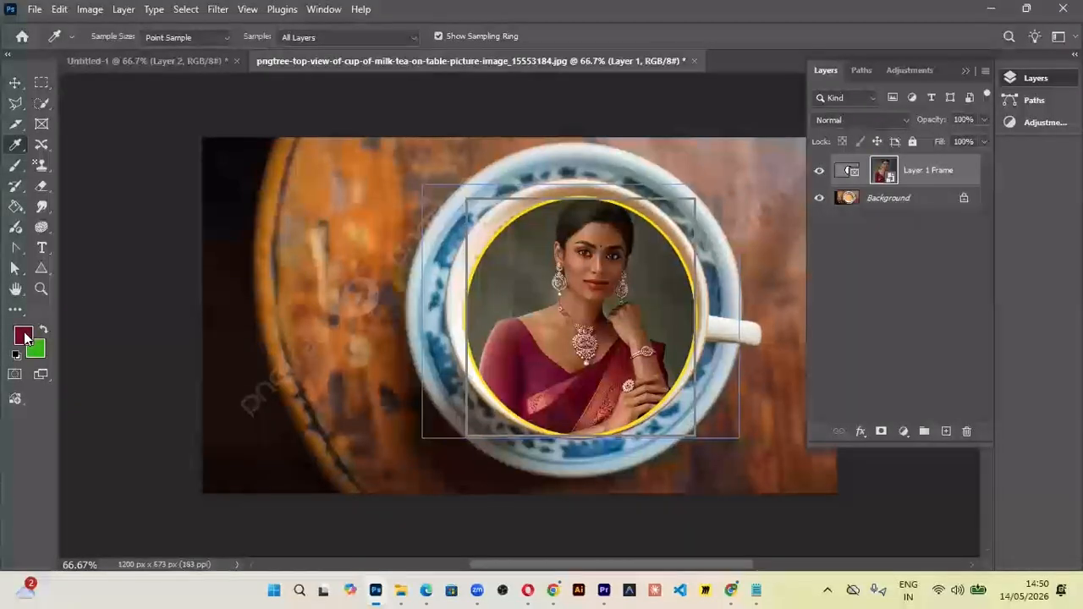
{"action": "left_click", "coordinate": [310, 176]}
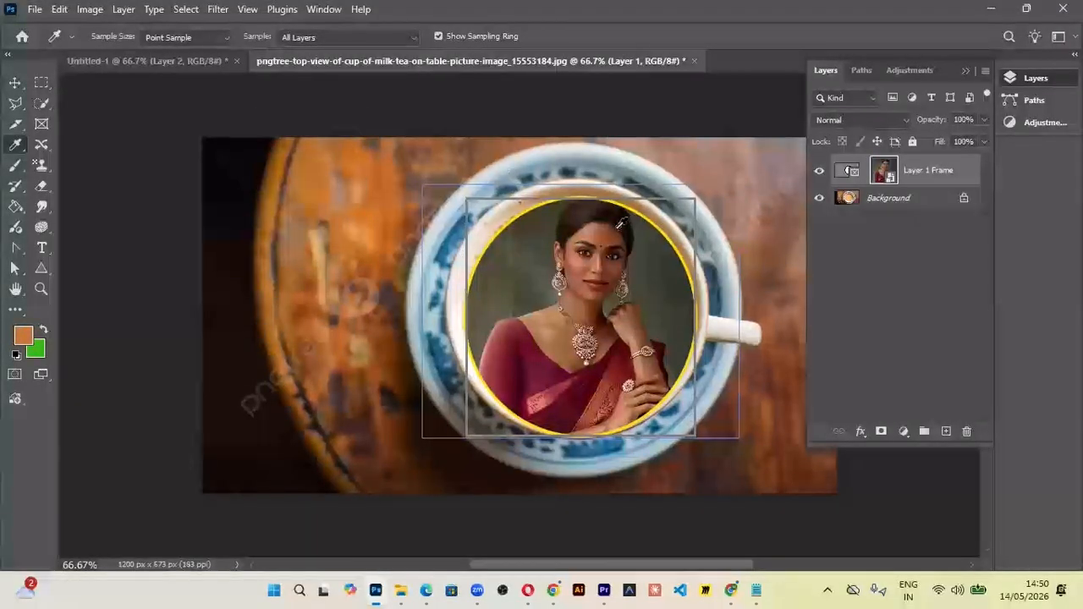
{"action": "left_click", "coordinate": [591, 203]}
{"action": "left_click", "coordinate": [604, 291]}
{"action": "left_click", "coordinate": [602, 285]}
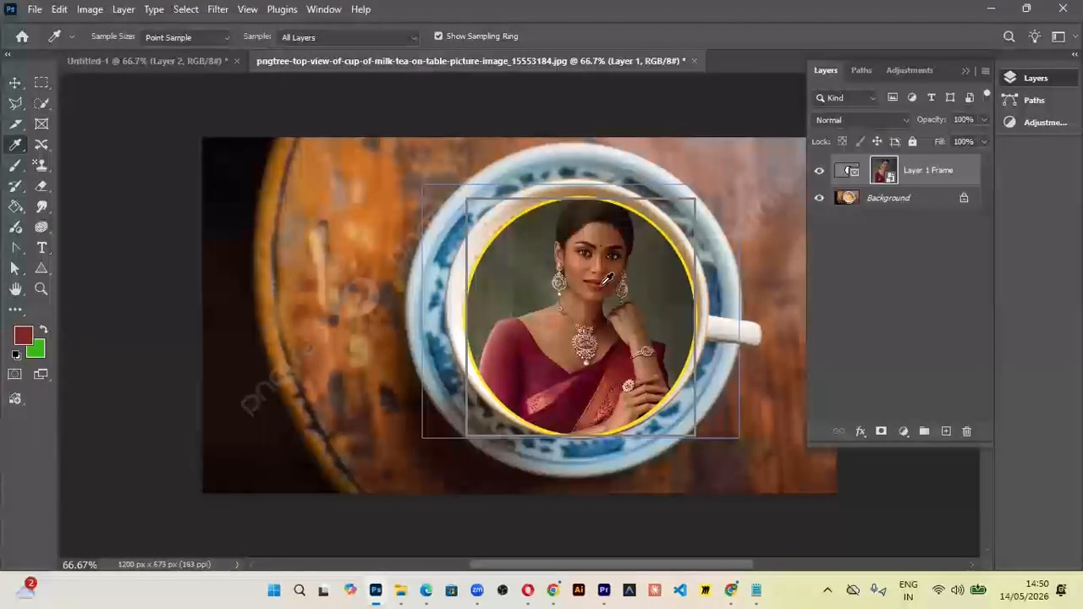
- Place three Color Sampler points: on the saucer's blue pattern, the portrait's green background and the woman's hair
{"action": "left_click", "coordinate": [15, 144]}
{"action": "left_click", "coordinate": [72, 161]}
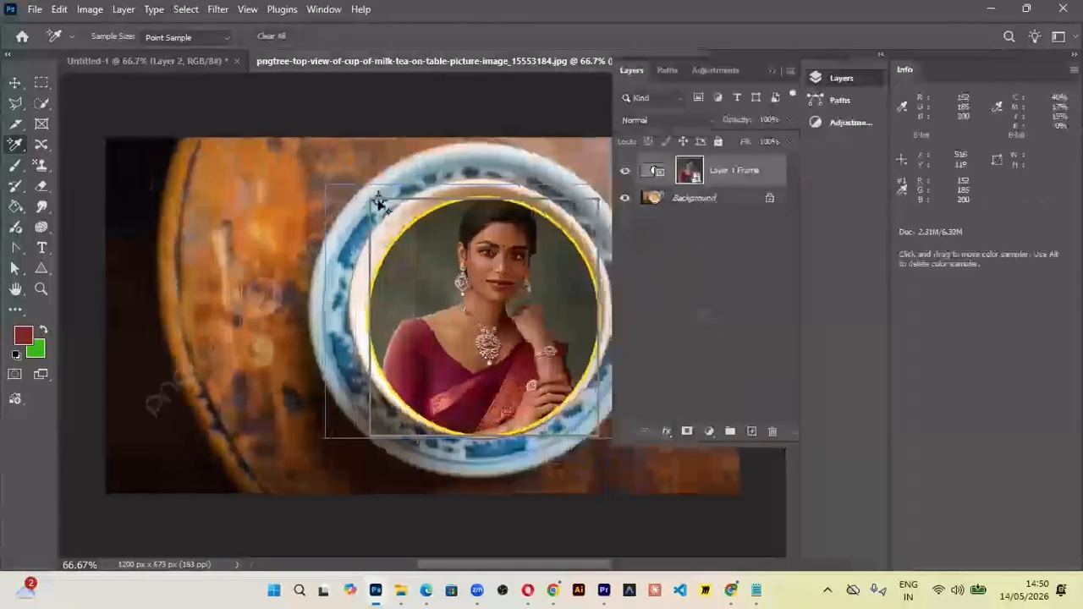
{"action": "left_click", "coordinate": [380, 201]}
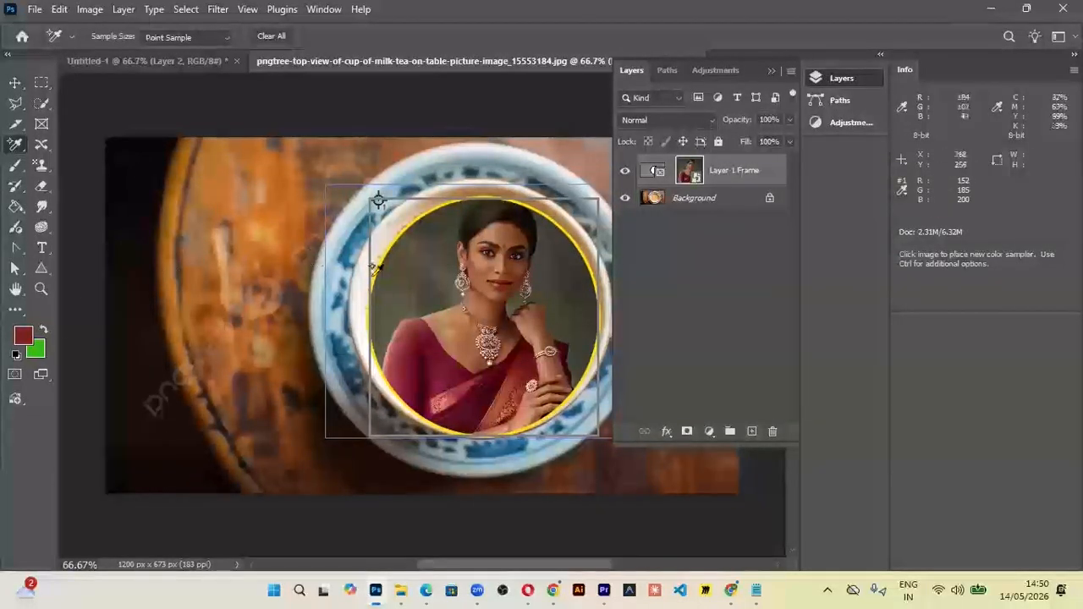
{"action": "left_click", "coordinate": [424, 246]}
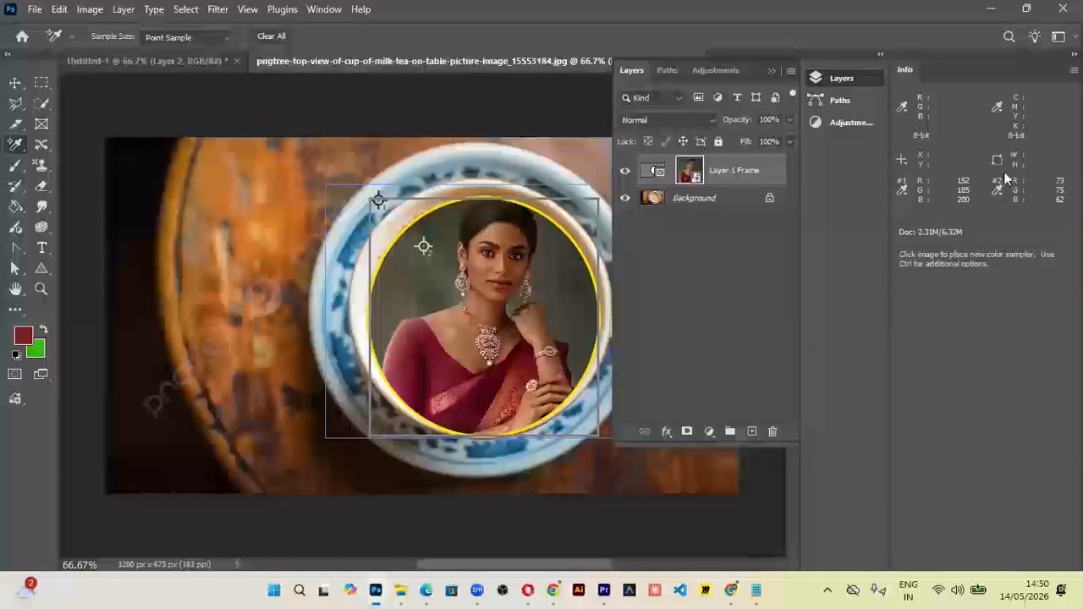
{"action": "left_click", "coordinate": [496, 217]}
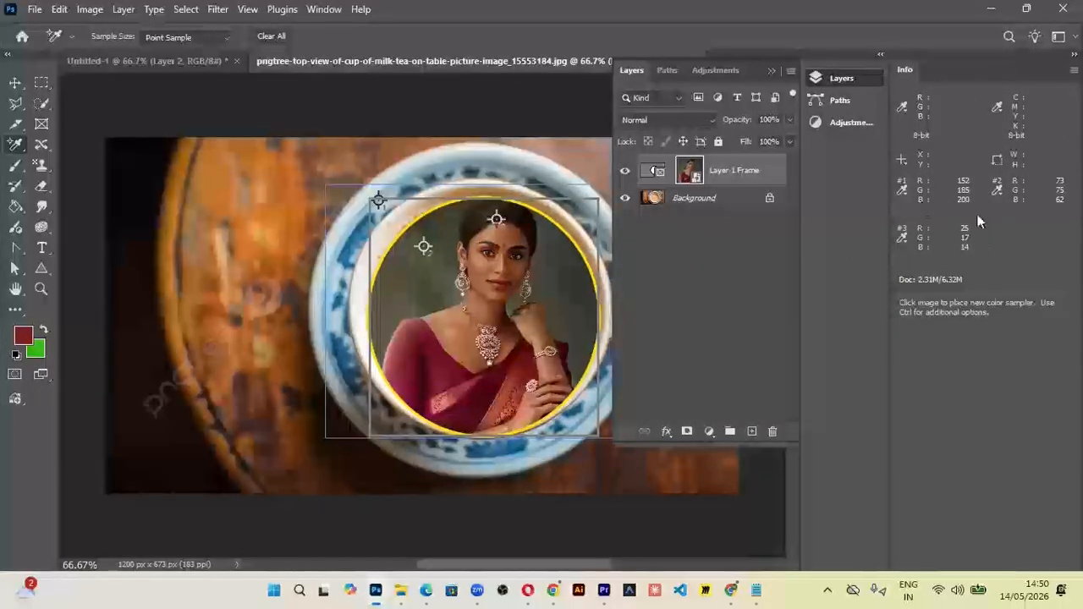
- Close the Info readout and measure a rising diagonal across the cup with the Ruler tool, finishing with the Move tool active
{"action": "right_click", "coordinate": [16, 149]}
{"action": "left_click", "coordinate": [85, 176]}
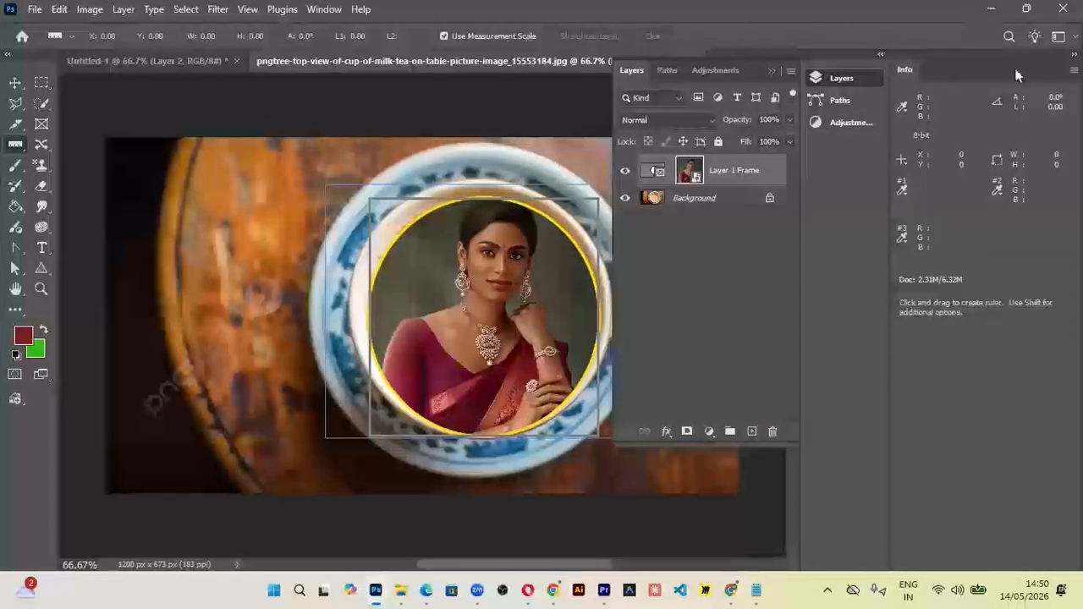
{"action": "left_click", "coordinate": [1073, 69]}
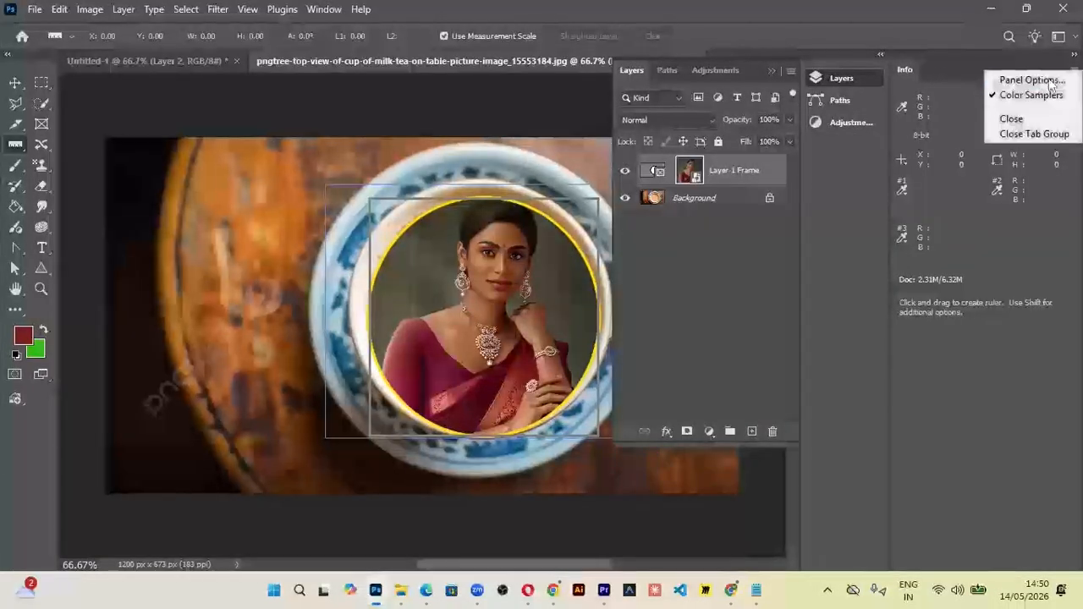
{"action": "left_click", "coordinate": [1026, 137]}
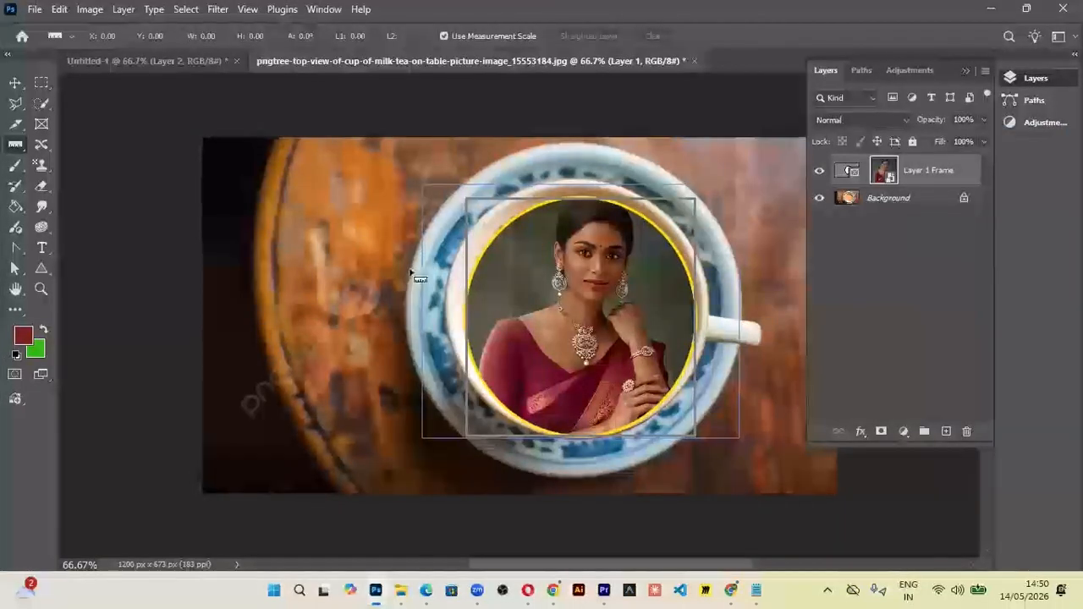
{"action": "left_click_drag", "start_coordinate": [398, 277], "coordinate": [733, 161]}
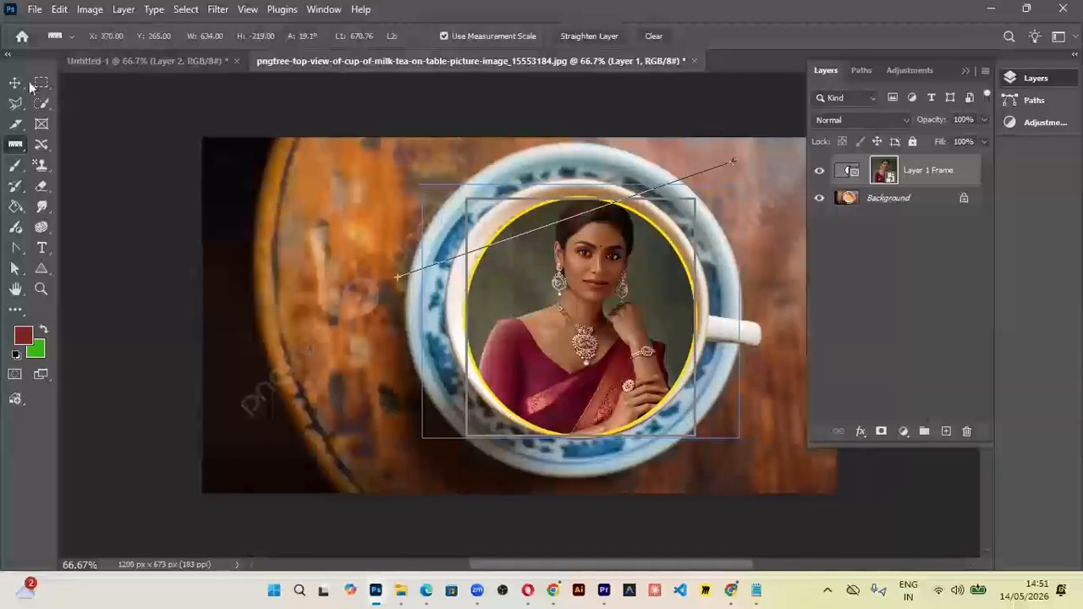
{"action": "key", "text": "v"}
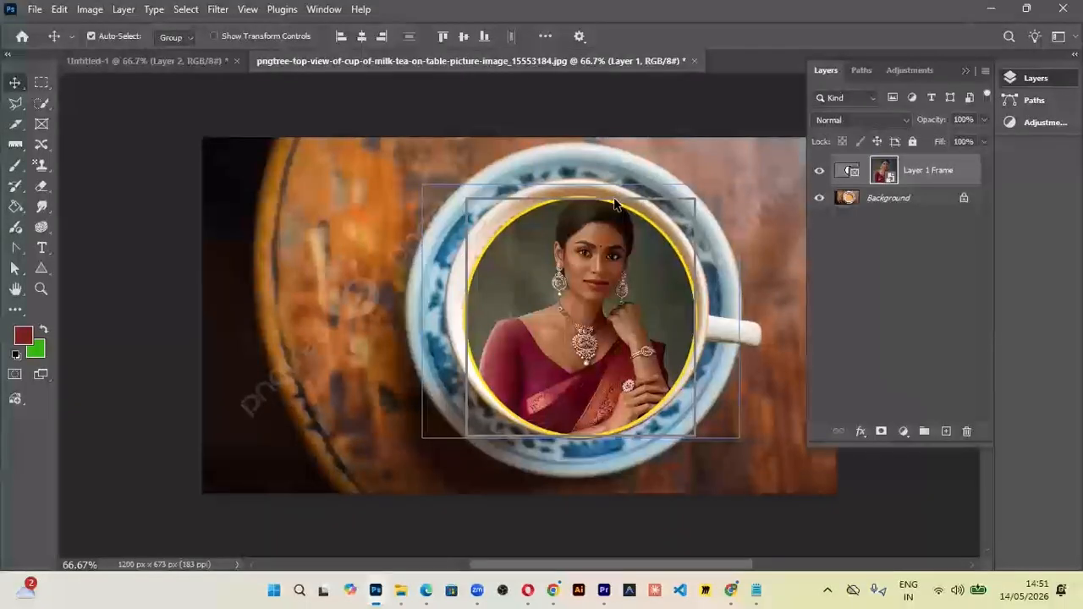
- Place a note with the Note tool beside the woman's face in the portrait, then close the Notes panel group
{"action": "left_click", "coordinate": [15, 144]}
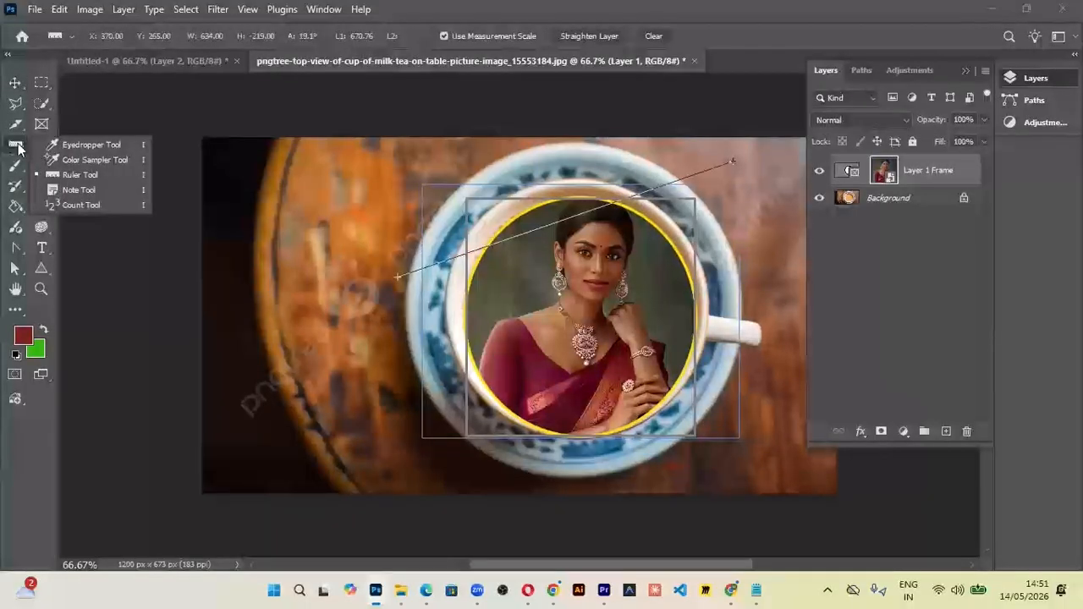
{"action": "left_click", "coordinate": [59, 189]}
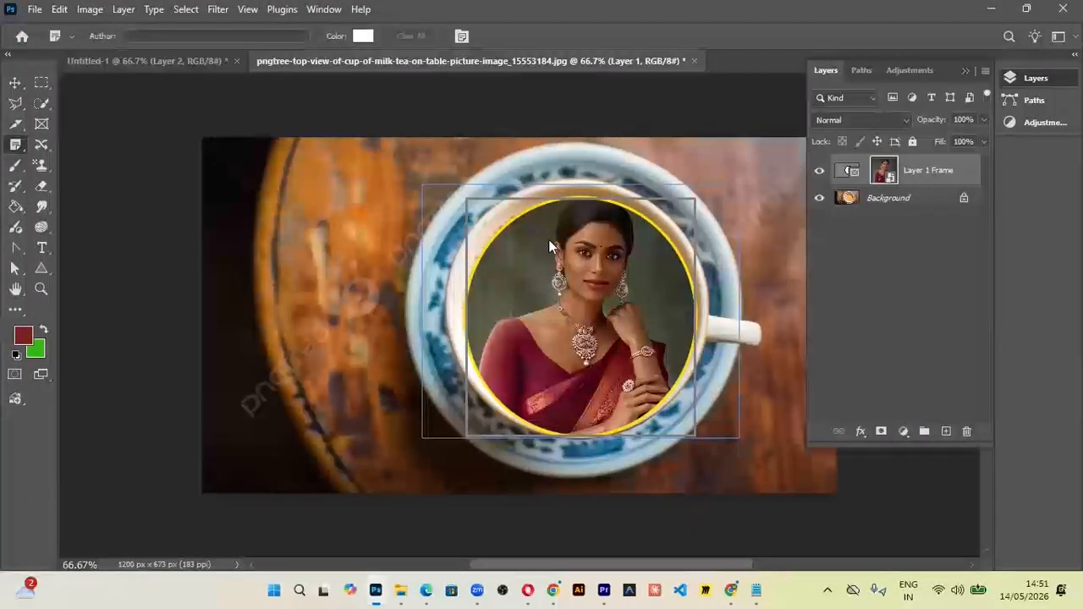
{"action": "left_click", "coordinate": [625, 244]}
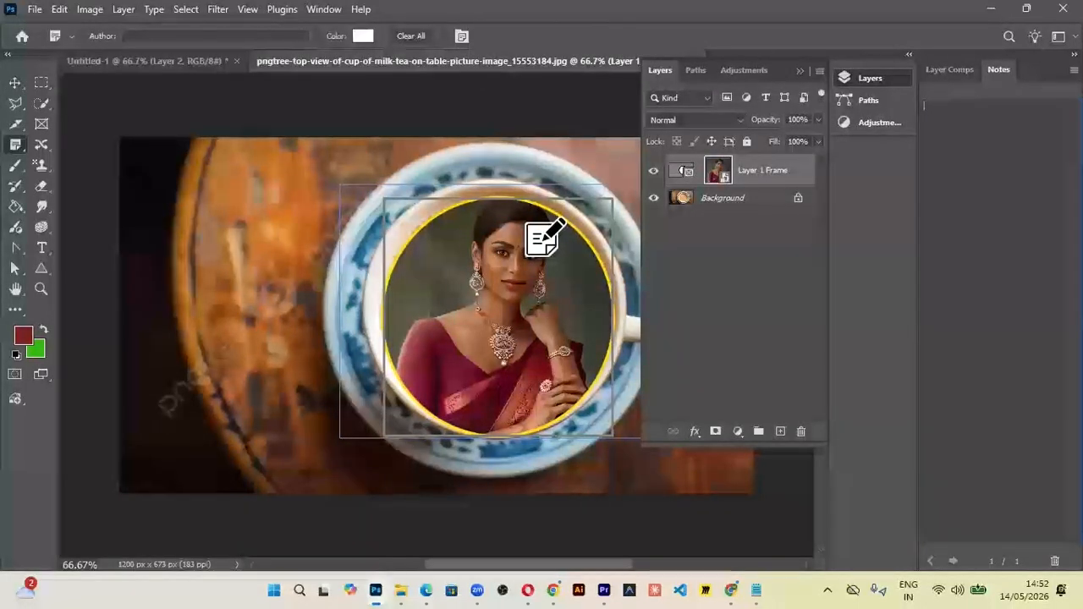
{"action": "right_click", "coordinate": [951, 69]}
{"action": "left_click", "coordinate": [965, 93]}
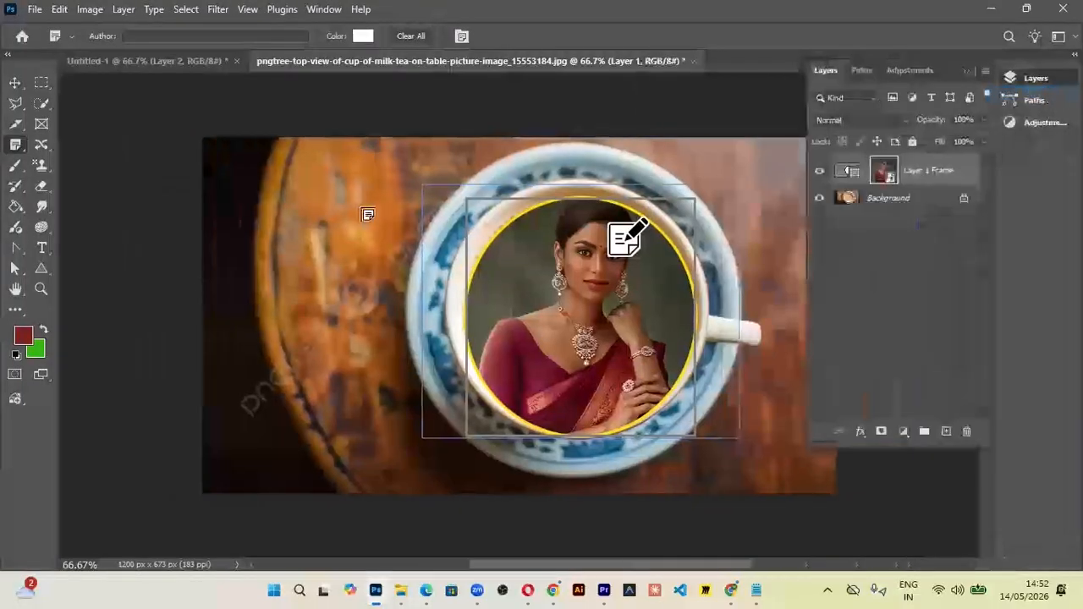
{"action": "right_click", "coordinate": [17, 147]}
{"action": "left_click", "coordinate": [62, 203]}
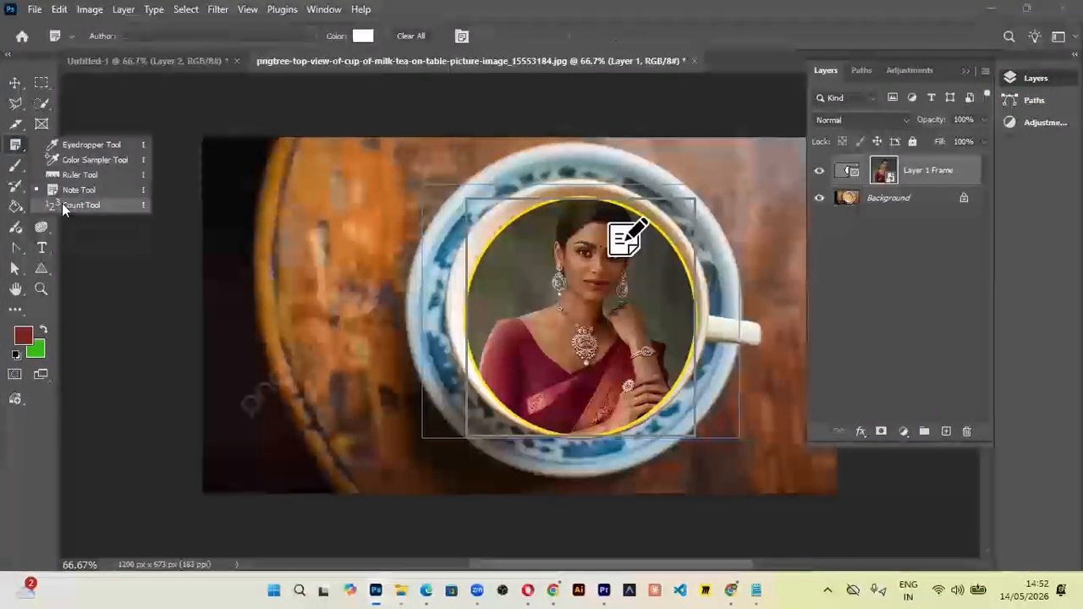
{"action": "left_click", "coordinate": [35, 8]}
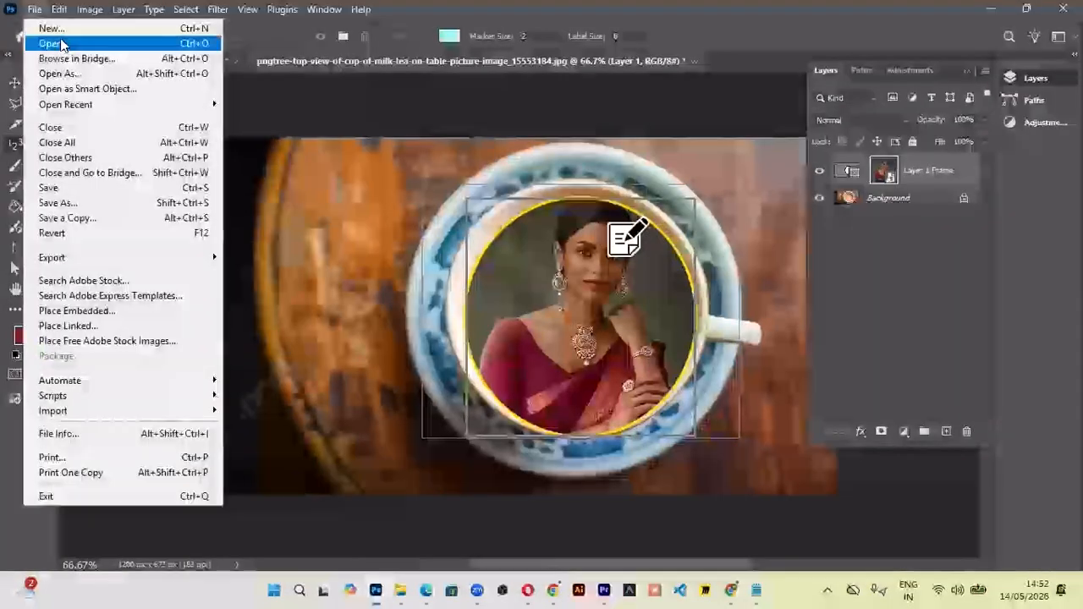
{"action": "left_click", "coordinate": [47, 43]}
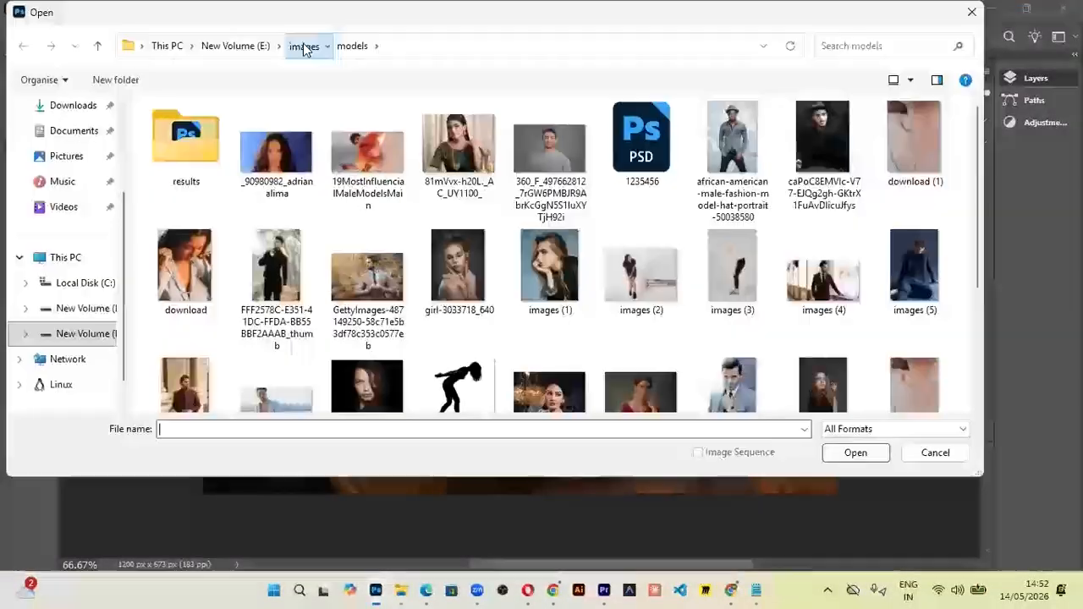
{"action": "left_click", "coordinate": [303, 46]}
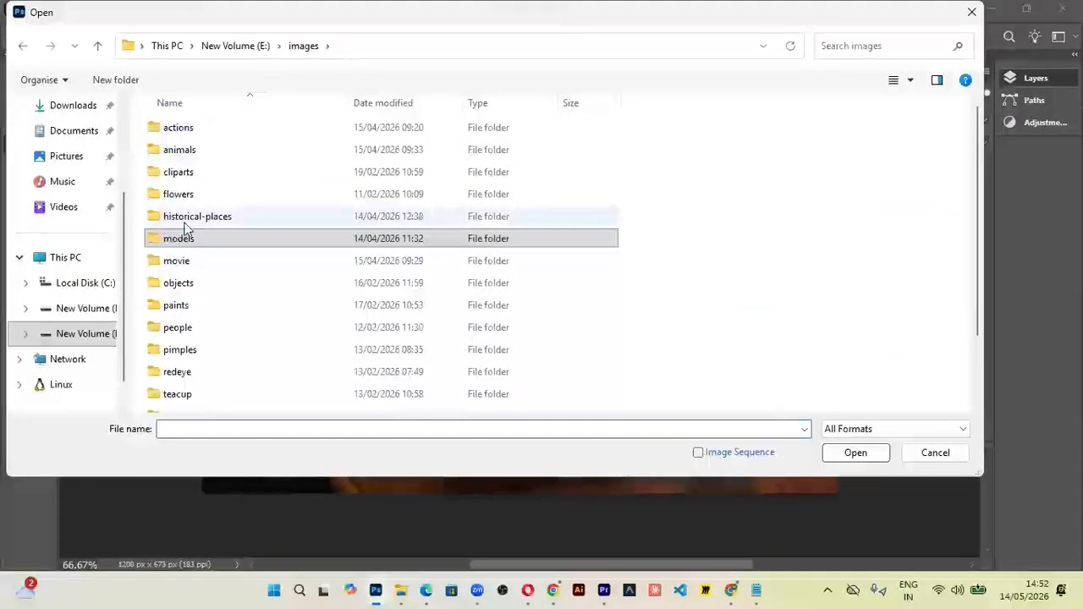
{"action": "double_click", "coordinate": [190, 331]}
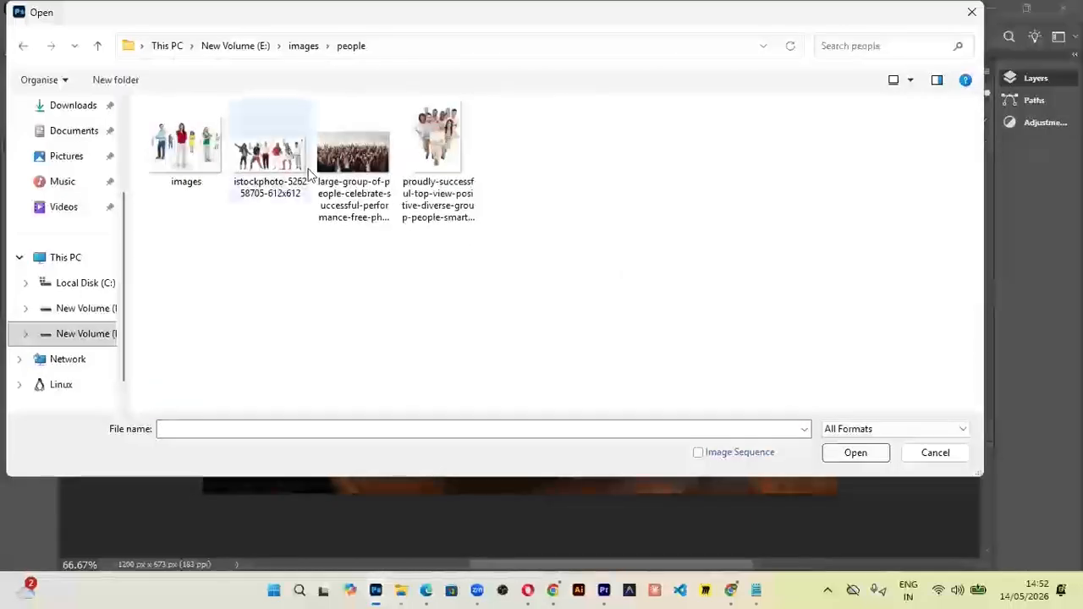
{"action": "double_click", "coordinate": [269, 152]}
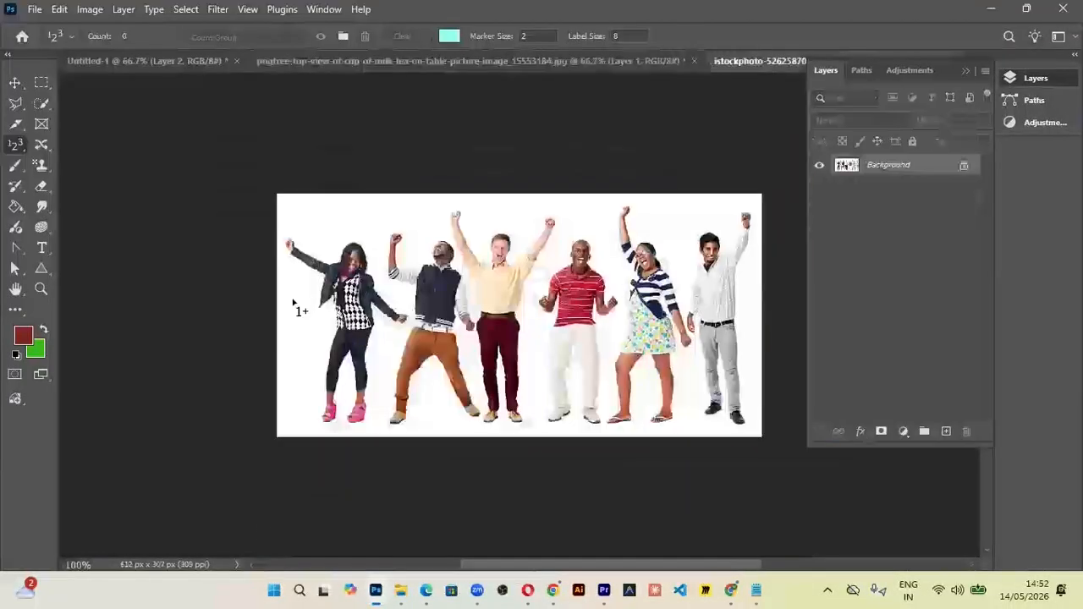
- Place count markers above the woman in the dark jacket and set the background colour to black (000000)
{"action": "left_click", "coordinate": [336, 238]}
{"action": "left_click", "coordinate": [354, 237]}
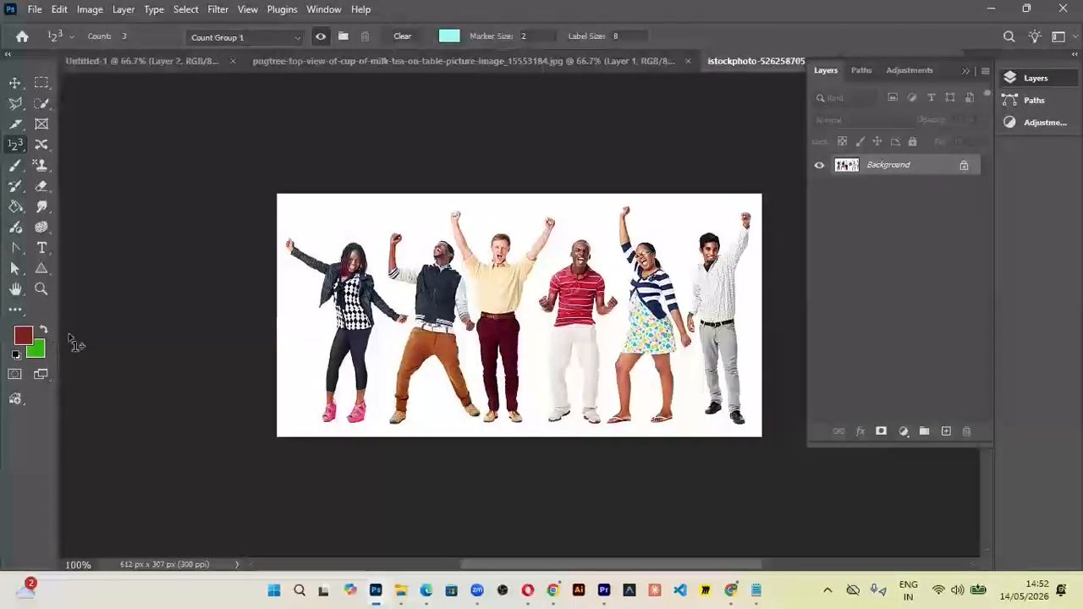
{"action": "left_click", "coordinate": [36, 351]}
{"action": "type", "text": "000000"}
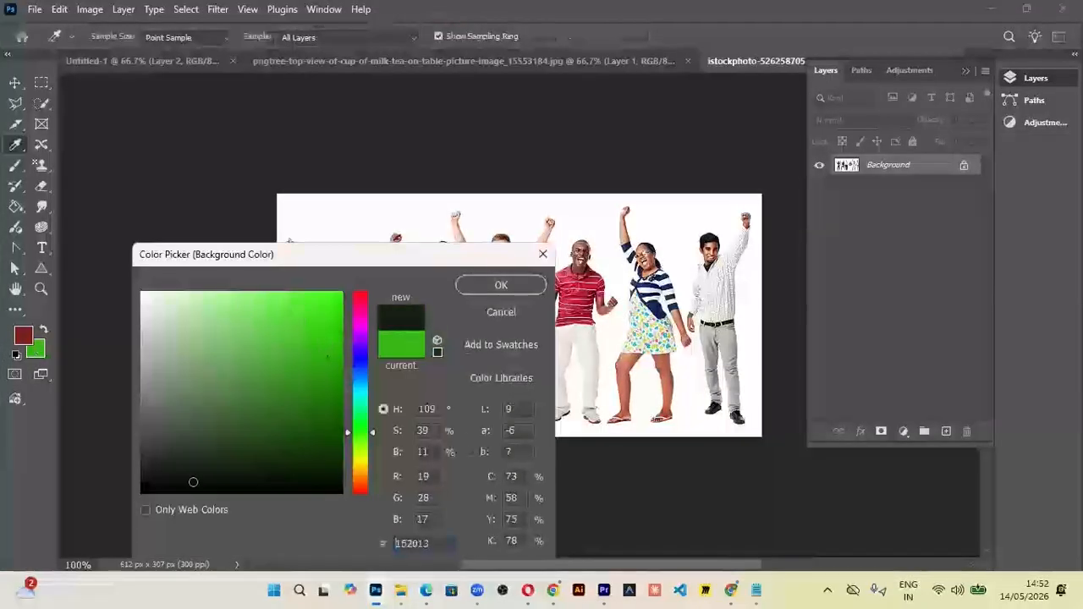
{"action": "left_click", "coordinate": [499, 286]}
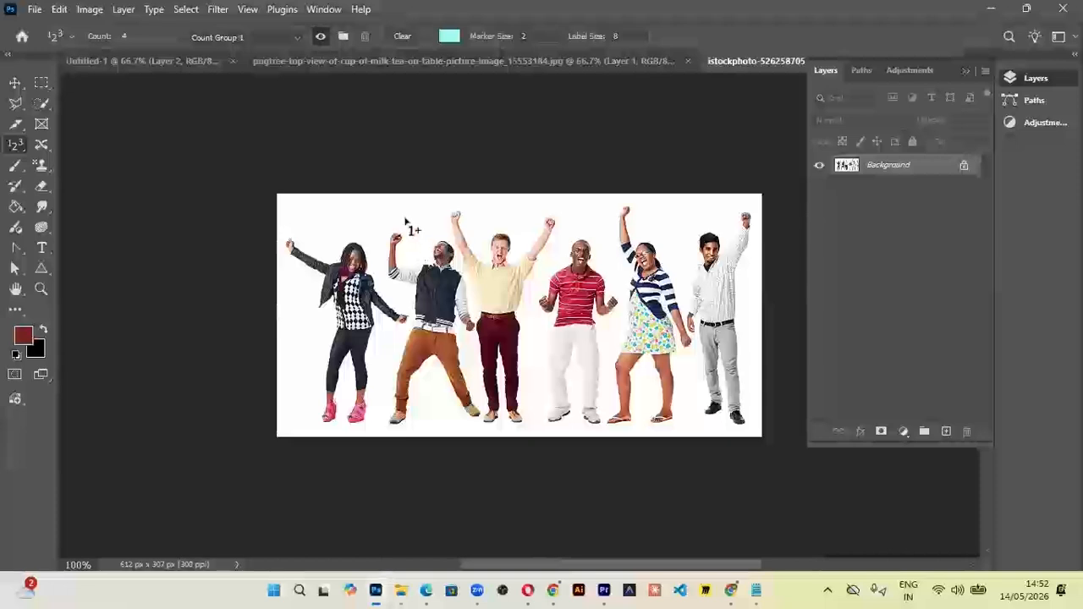
- Continue placing count markers across the other people in the group photo with the Count tool
{"action": "key", "text": "ctrl+plus"}
{"action": "key", "text": "ctrl+plus"}
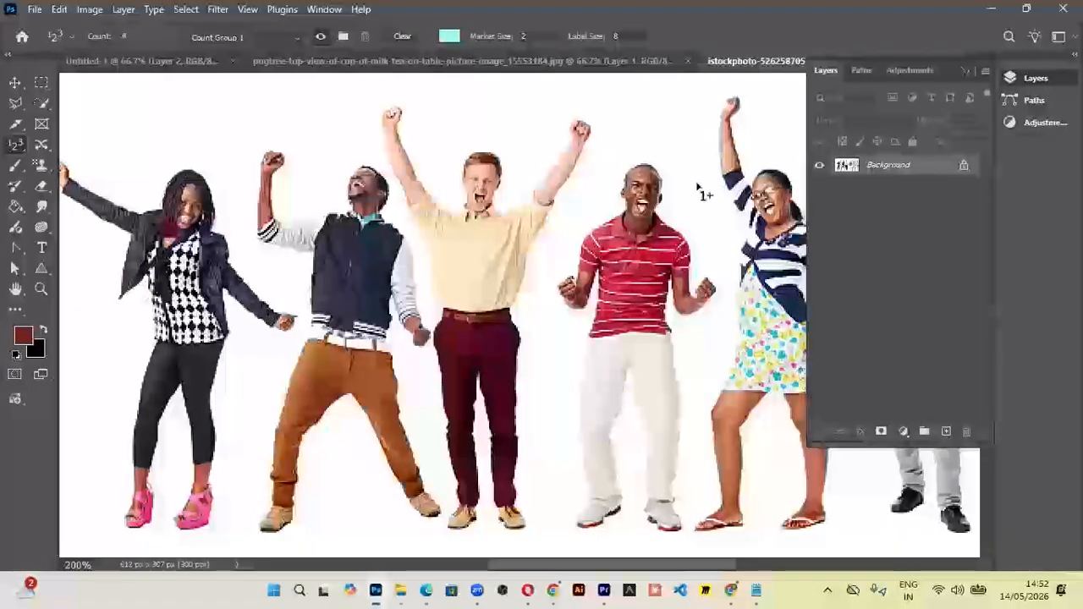
{"action": "key", "text": "ctrl+minus"}
{"action": "key", "text": "ctrl+minus"}
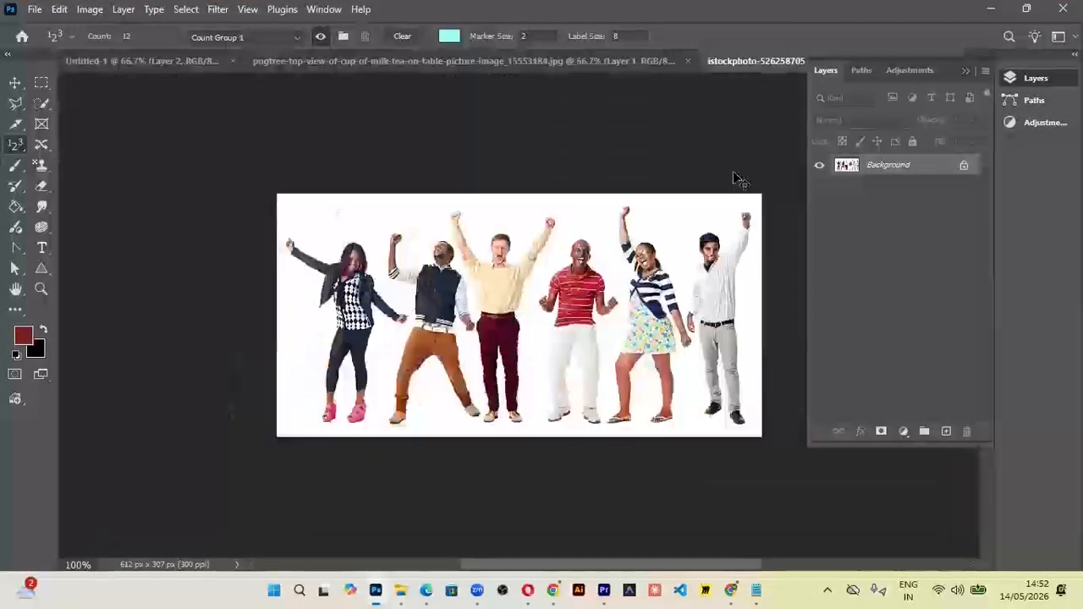
- Undo all the count markers placed on the group photo, keeping the Count tool selected
{"action": "right_click", "coordinate": [15, 146]}
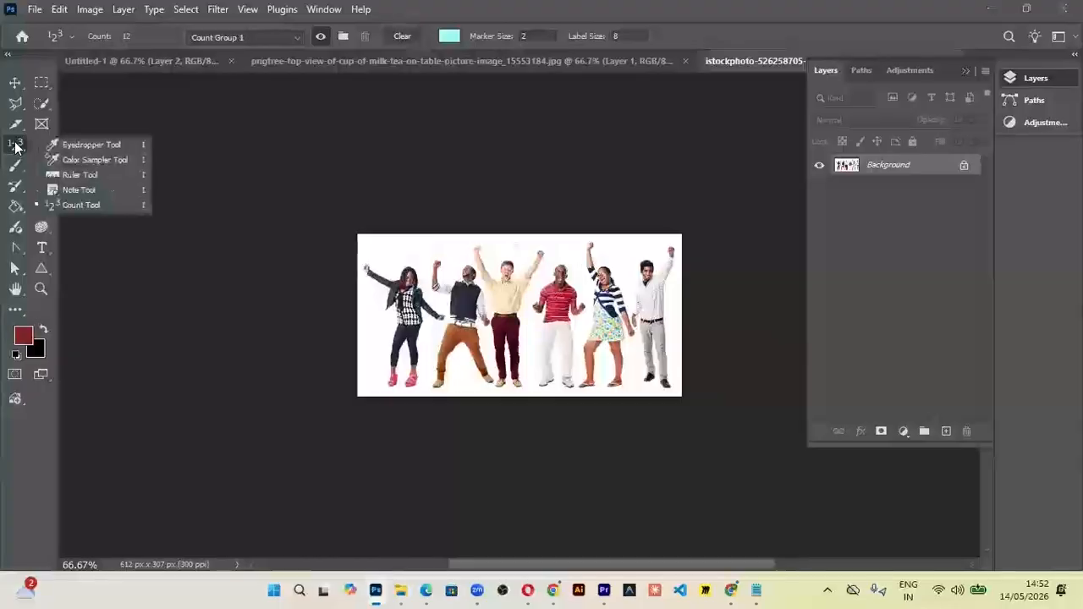
{"action": "left_click", "coordinate": [73, 206]}
{"action": "key", "text": "ctrl+z"}
{"action": "key", "text": "ctrl+z"}
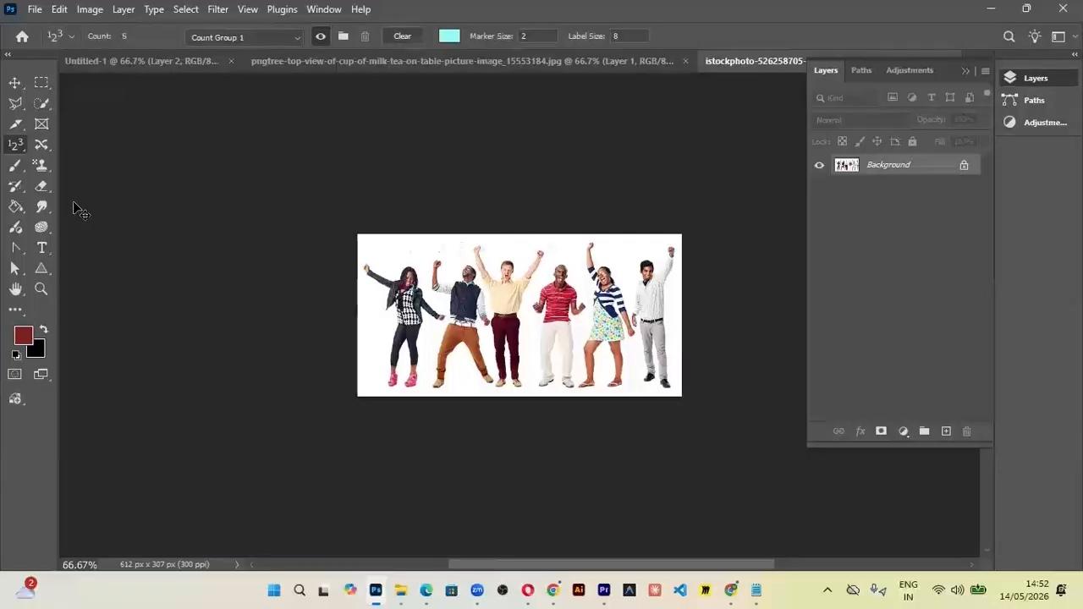
{"action": "key", "text": "ctrl+z"}
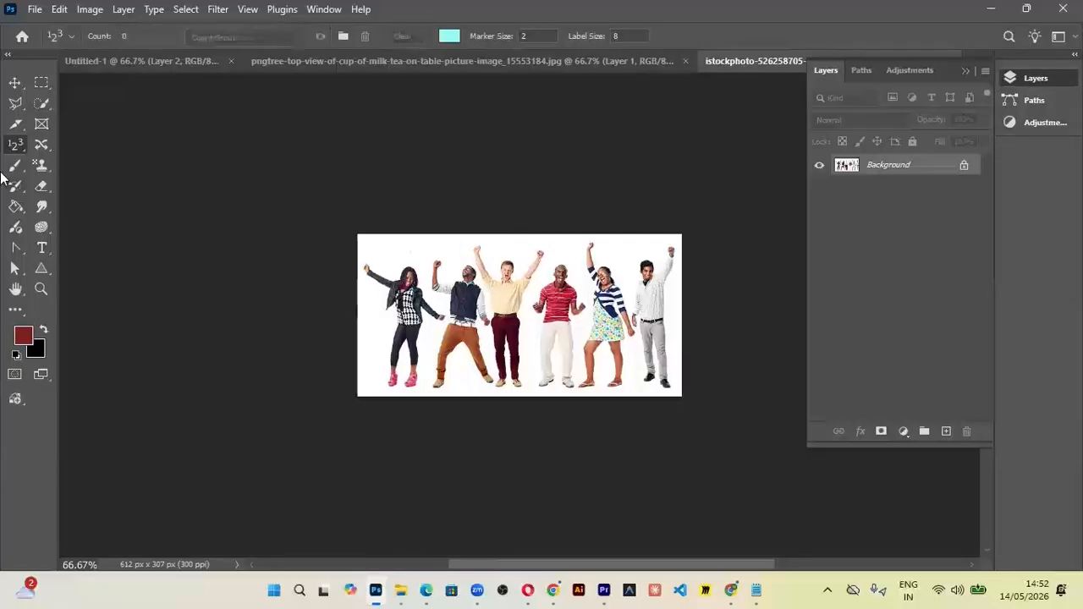
{"action": "right_click", "coordinate": [15, 145]}
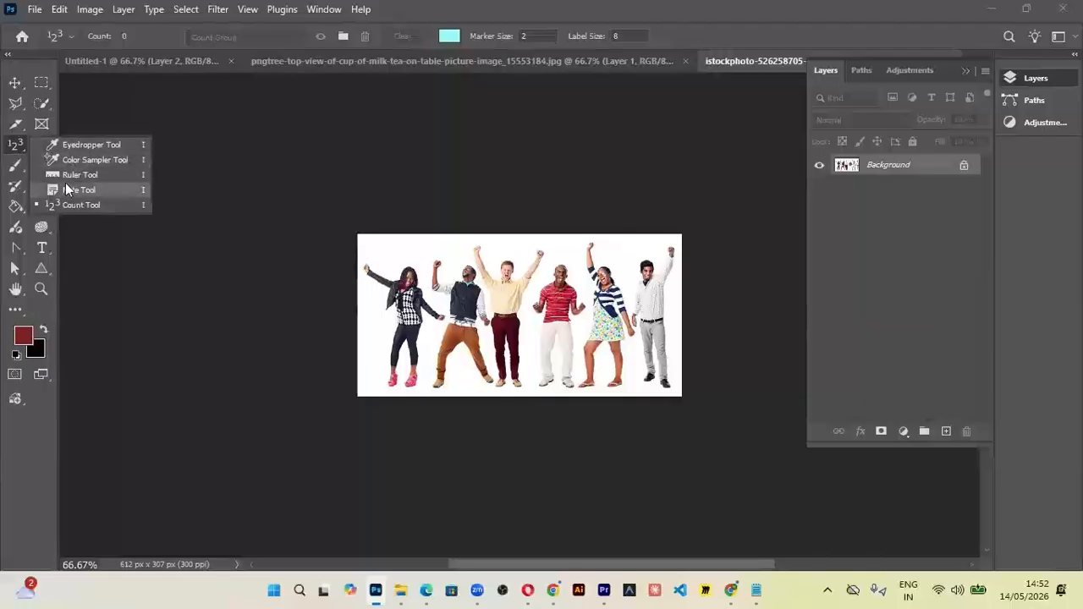
{"action": "left_click", "coordinate": [93, 205]}
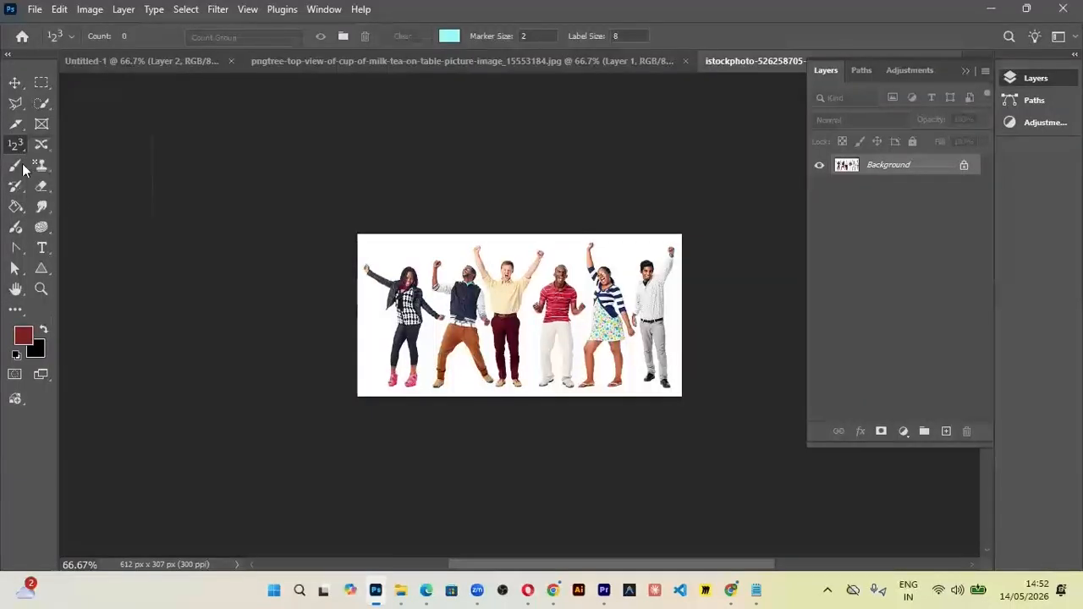
{"action": "left_click", "coordinate": [15, 104]}
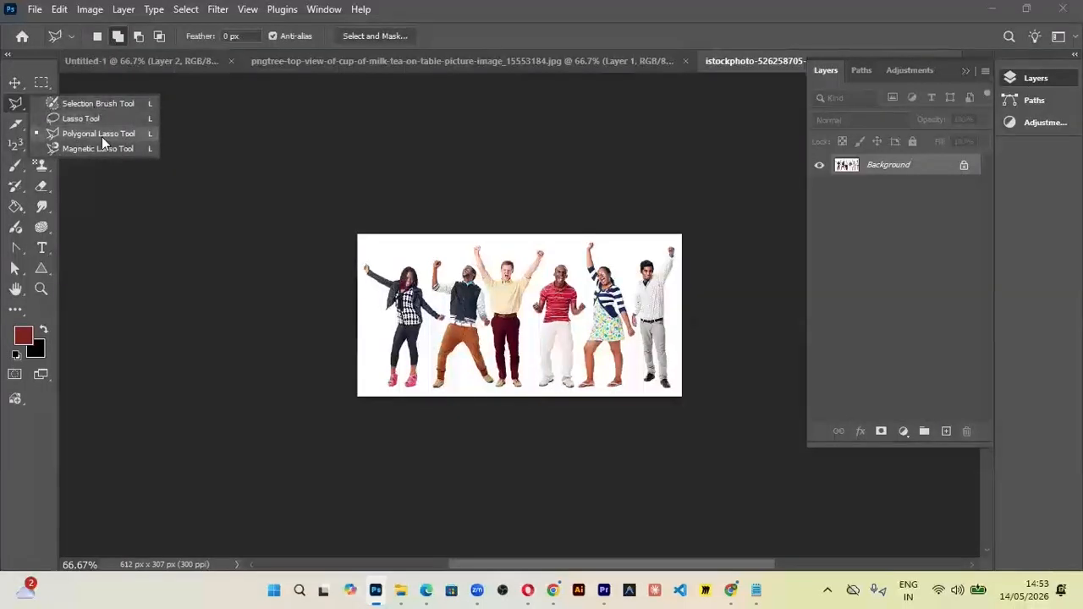
{"action": "left_click", "coordinate": [19, 105]}
{"action": "right_click", "coordinate": [17, 108]}
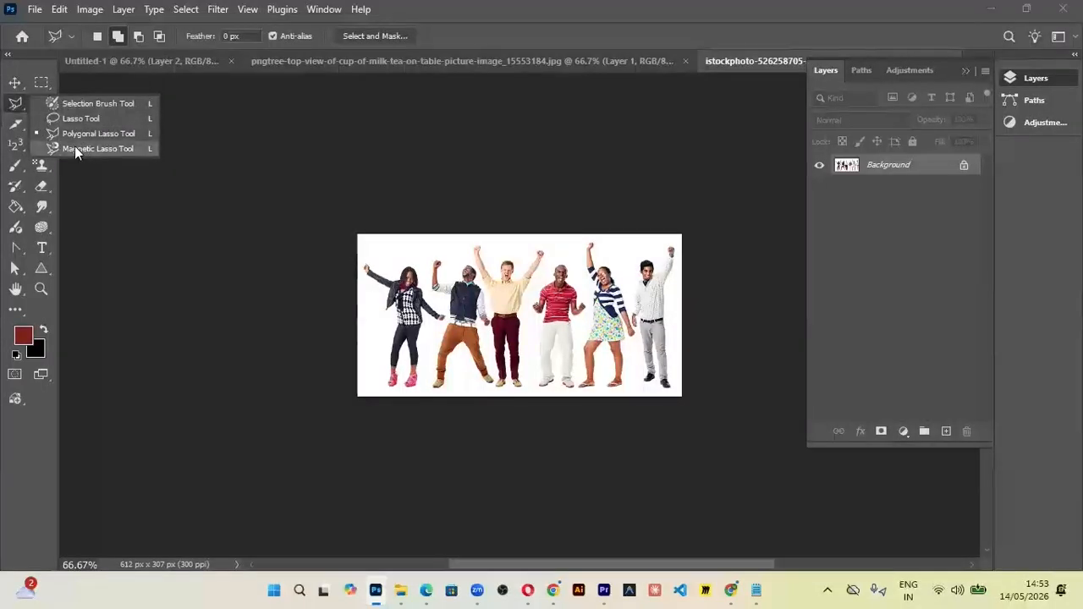
{"action": "left_click", "coordinate": [16, 105]}
{"action": "right_click", "coordinate": [16, 105]}
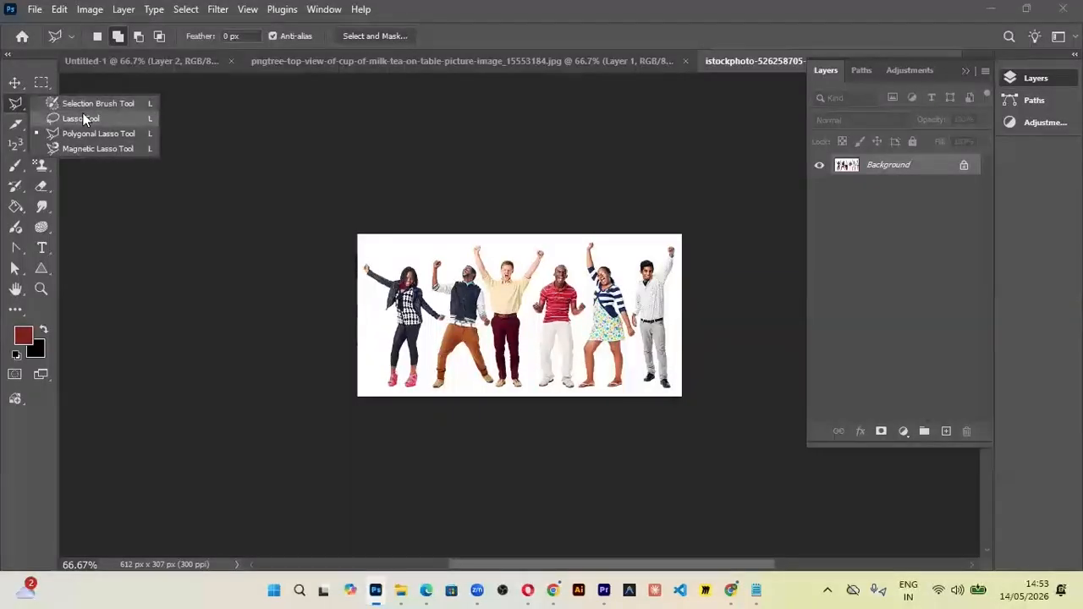
{"action": "left_click", "coordinate": [13, 107]}
{"action": "left_click", "coordinate": [17, 126]}
{"action": "right_click", "coordinate": [17, 126]}
{"action": "left_click", "coordinate": [17, 126]}
{"action": "left_click", "coordinate": [42, 126]}
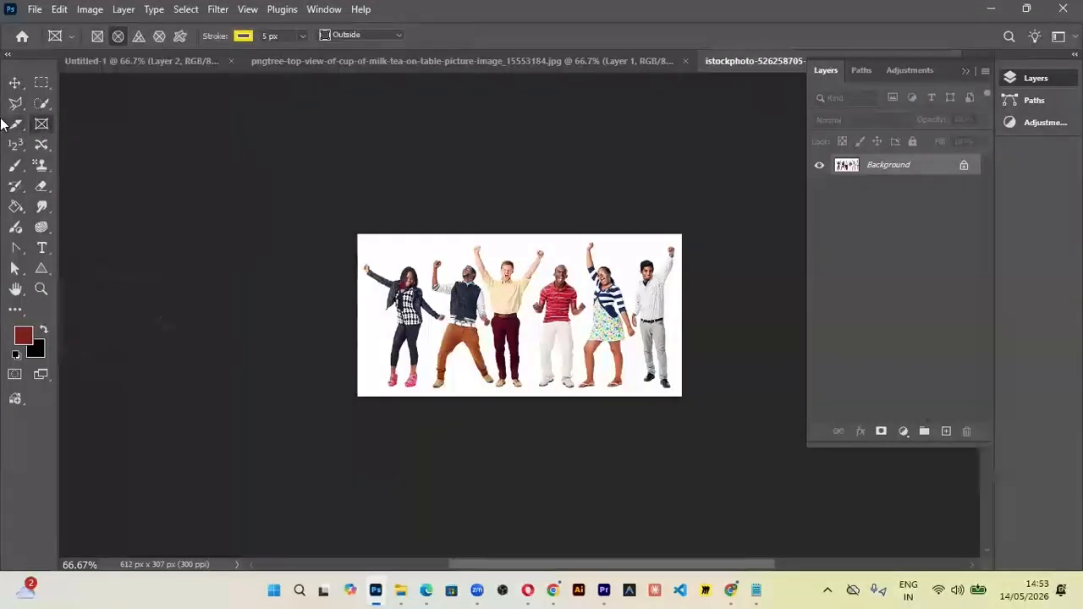
{"action": "left_click", "coordinate": [42, 104]}
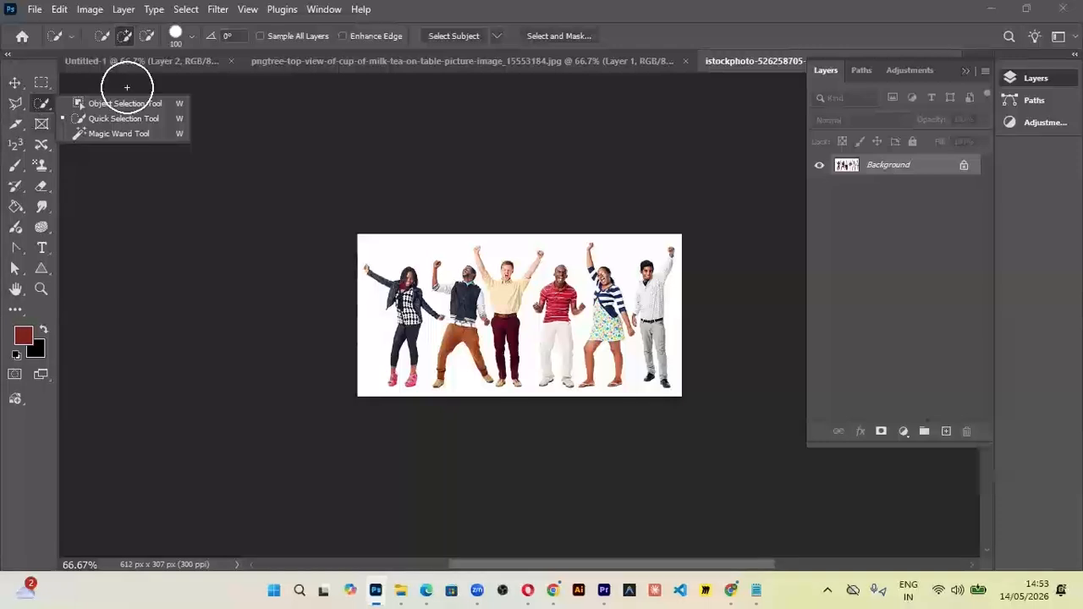
{"action": "left_click", "coordinate": [14, 85]}
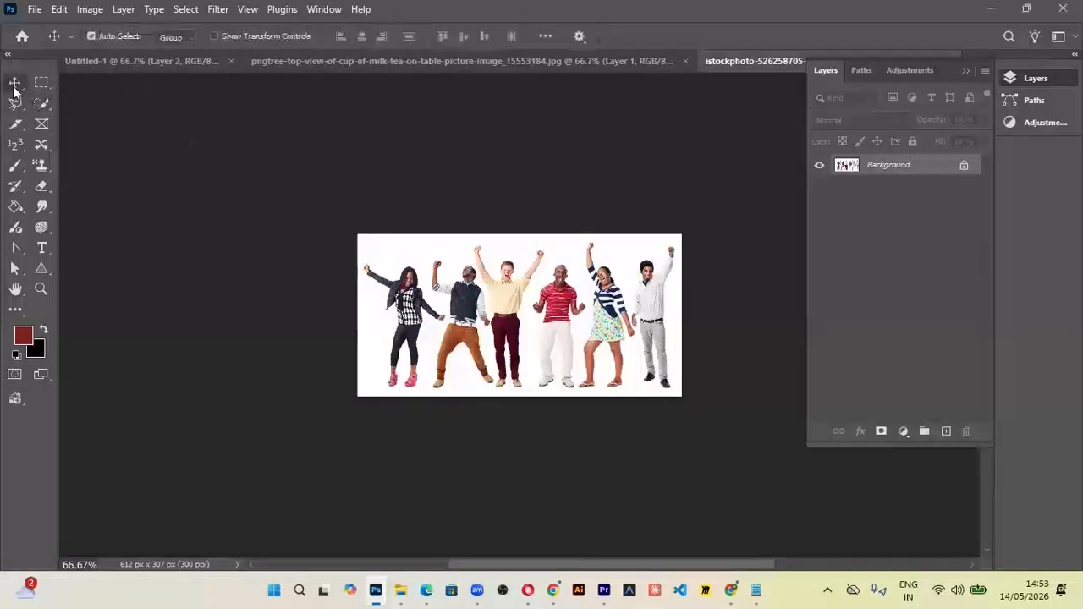
{"action": "key", "text": "space"}
{"action": "left_click_drag", "start_coordinate": [483, 270], "coordinate": [450, 208]}
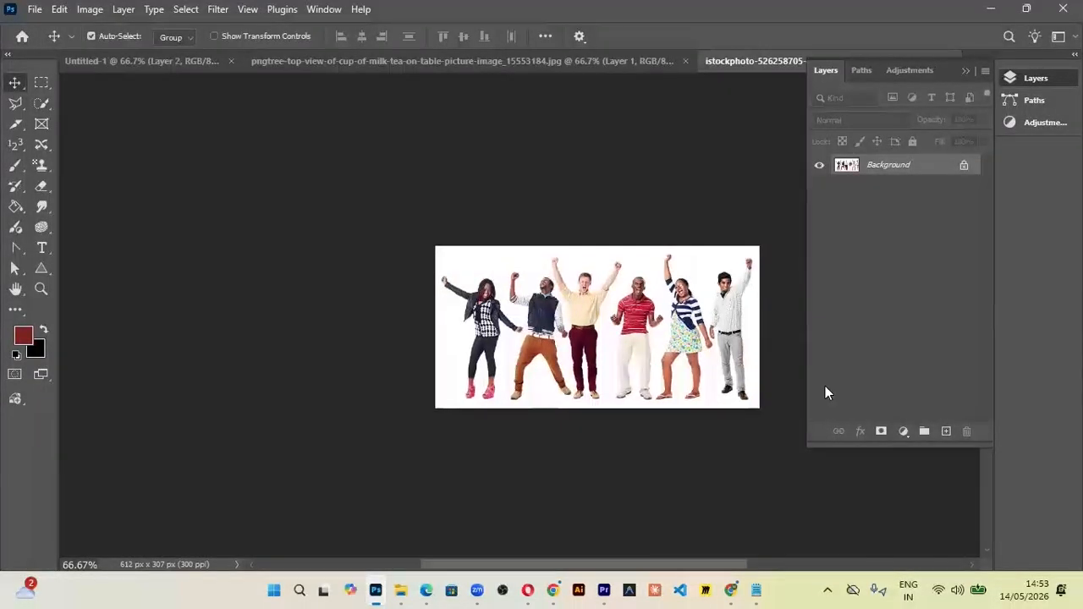